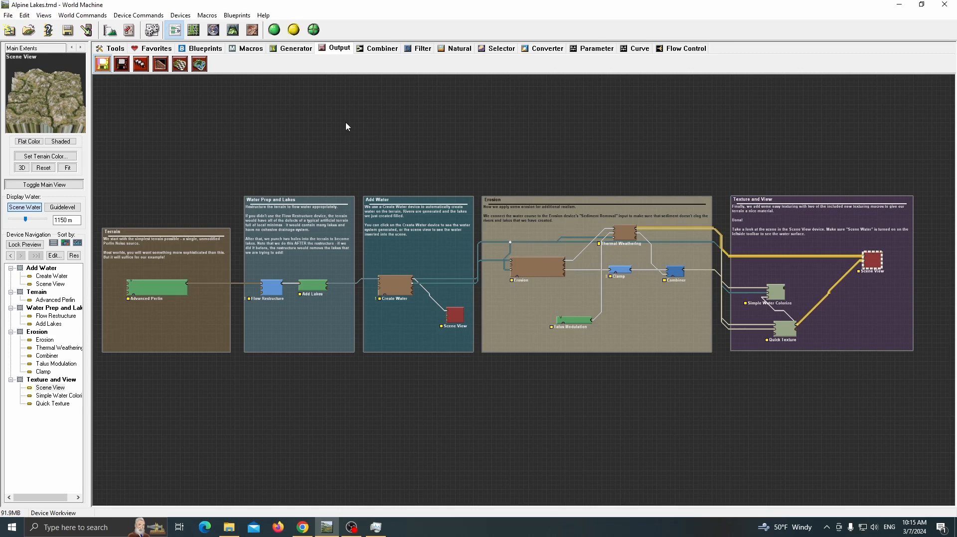
Add a Height Output device and a Bitmap Output device to the Texture and View group
{"action": "left_click", "coordinate": [121, 65]}
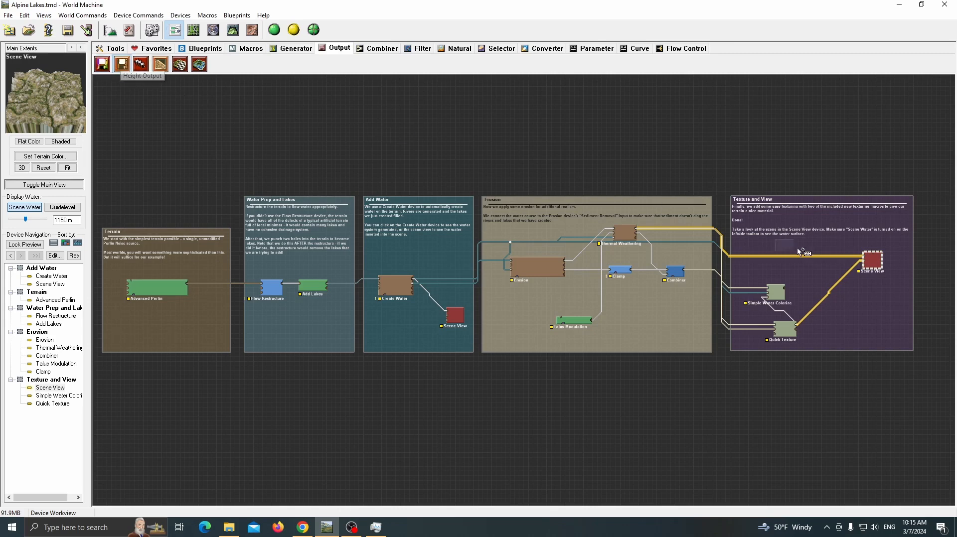
{"action": "left_click", "coordinate": [816, 227]}
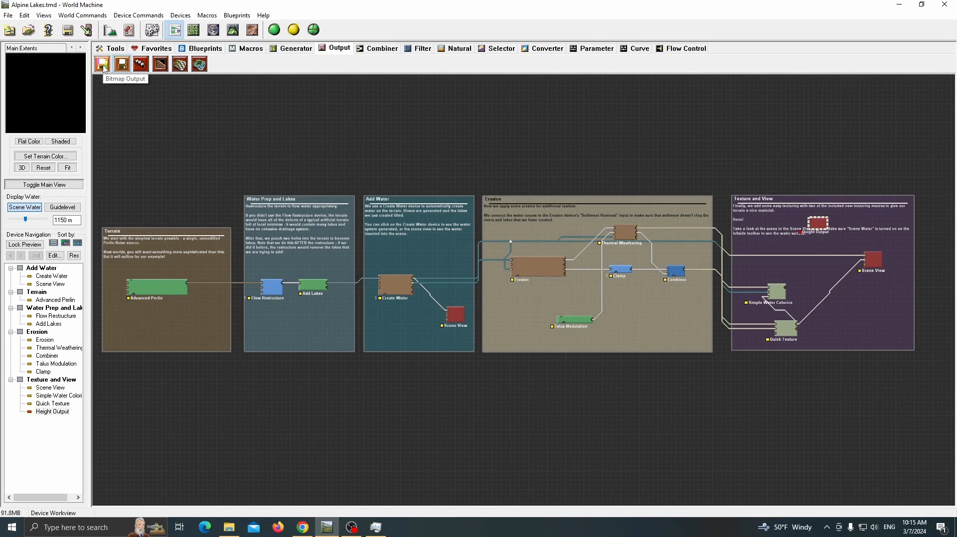
{"action": "left_click", "coordinate": [883, 336]}
{"action": "middle_click_drag", "start_coordinate": [847, 372], "coordinate": [566, 315]}
{"action": "scroll", "coordinate": [698, 332], "scroll_direction": "up", "scroll_amount": 4}
{"action": "scroll", "coordinate": [566, 316], "scroll_direction": "up", "scroll_amount": 2}
{"action": "left_click_drag", "start_coordinate": [619, 255], "coordinate": [583, 237]}
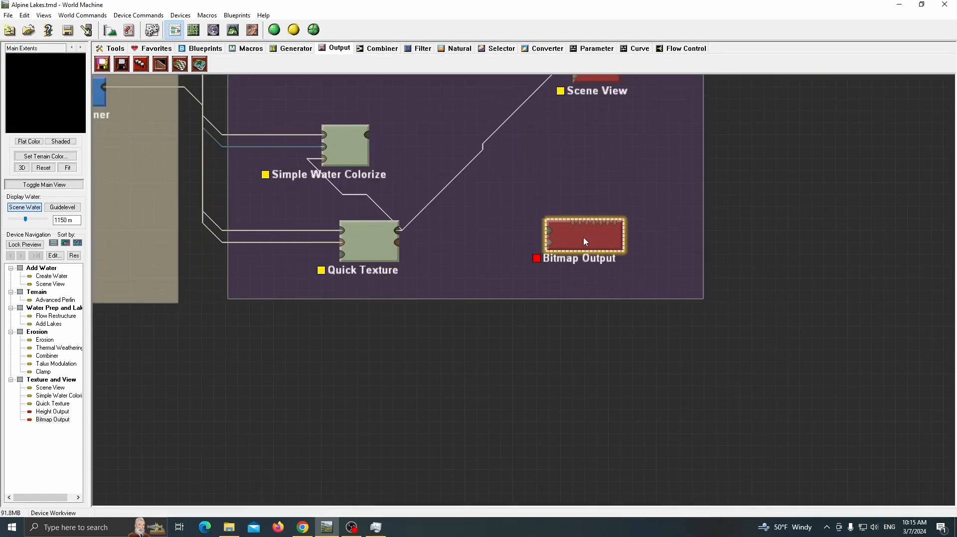
Connect Quick Texture's first output to the Bitmap Output and set its output file to C:\hf\mountain_lake\color.png in PNG (8bits/channel) format
{"action": "left_click_drag", "start_coordinate": [399, 230], "coordinate": [549, 229]}
{"action": "double_click", "coordinate": [559, 238]}
{"action": "left_click", "coordinate": [508, 228]}
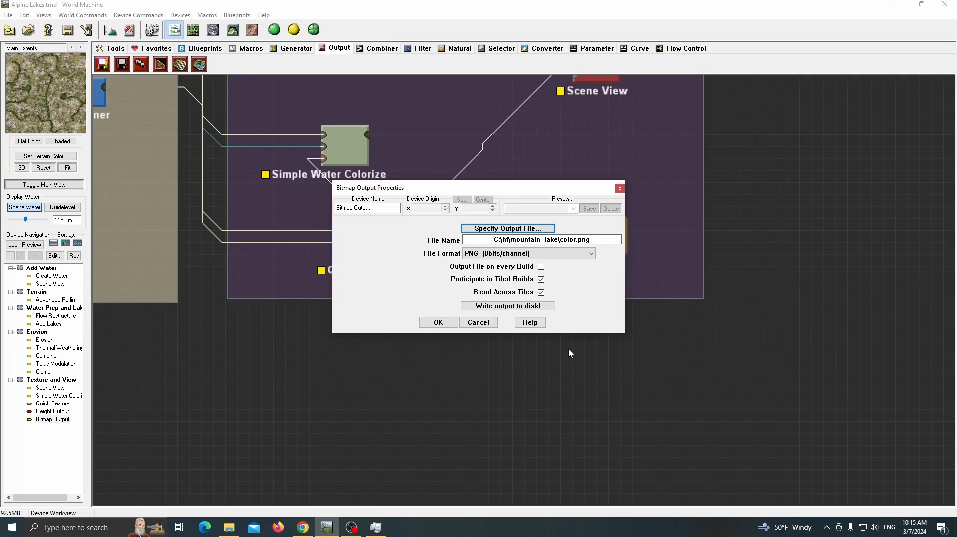
{"action": "left_click", "coordinate": [435, 324]}
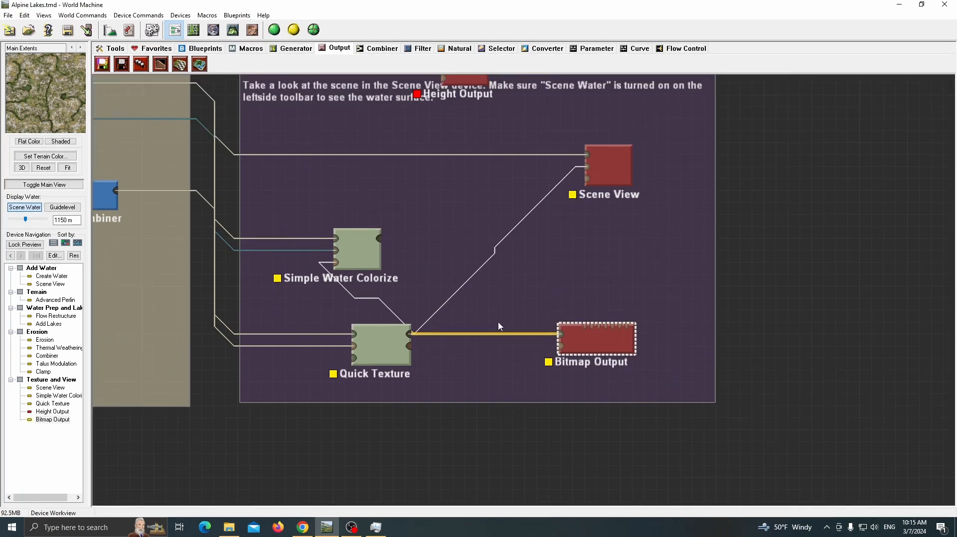
Connect Thermal Weathering's primary output to the Height Output and set it to write RAW16 to C:\hf\mountain_lake\hf.r16
{"action": "scroll", "coordinate": [523, 292], "scroll_direction": "down", "scroll_amount": 2}
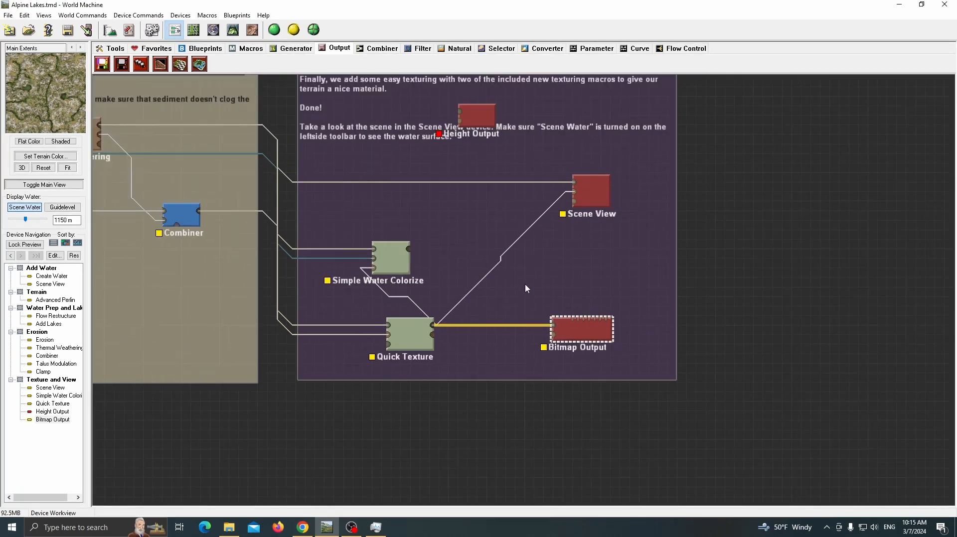
{"action": "left_click_drag", "start_coordinate": [192, 230], "coordinate": [552, 218]}
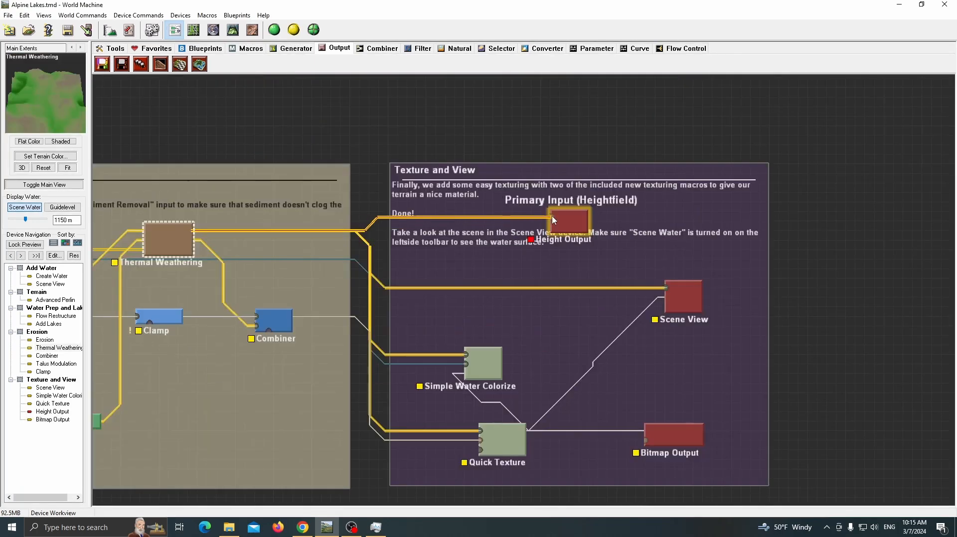
{"action": "double_click", "coordinate": [575, 220]}
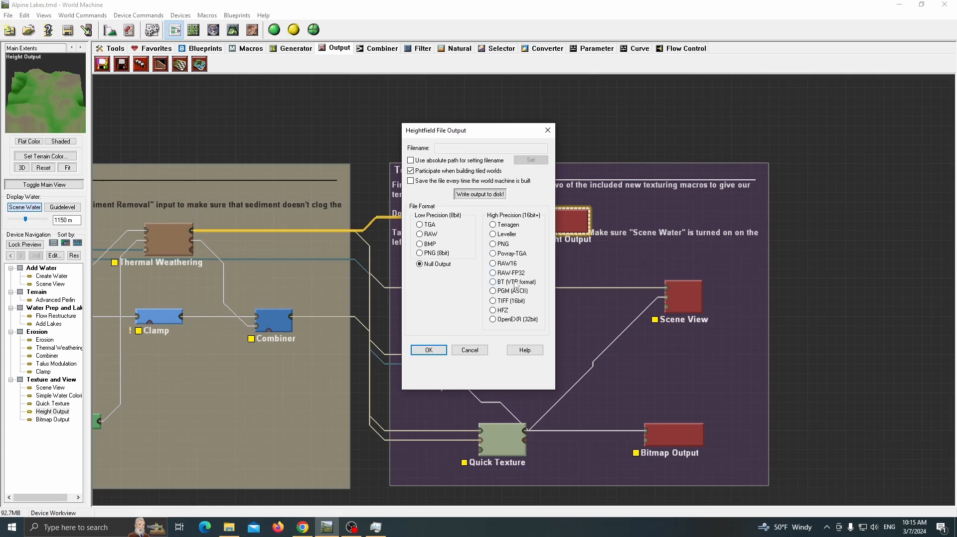
{"action": "left_click", "coordinate": [493, 263]}
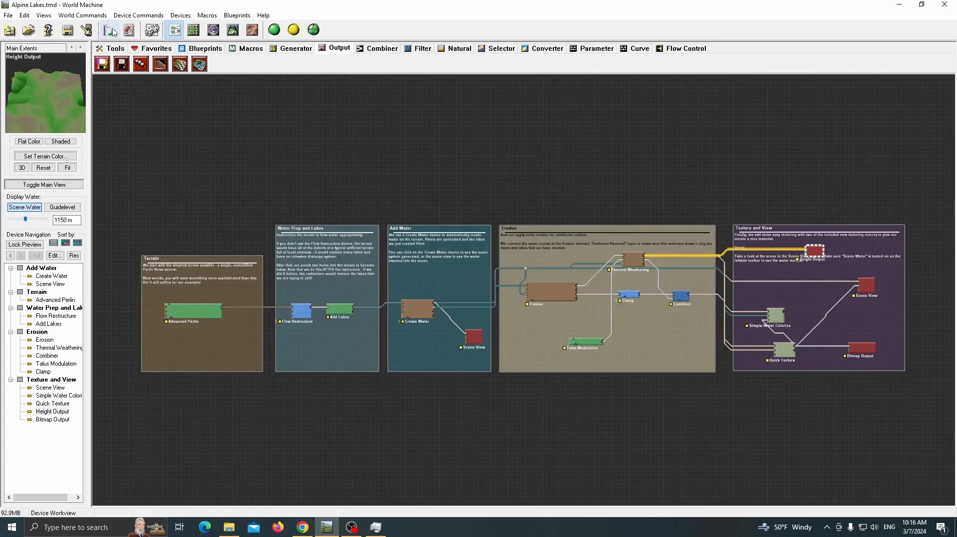
Set the normal build resolution to 8192 x 8192 with the +1 option off, and build the world
{"action": "left_click", "coordinate": [129, 30]}
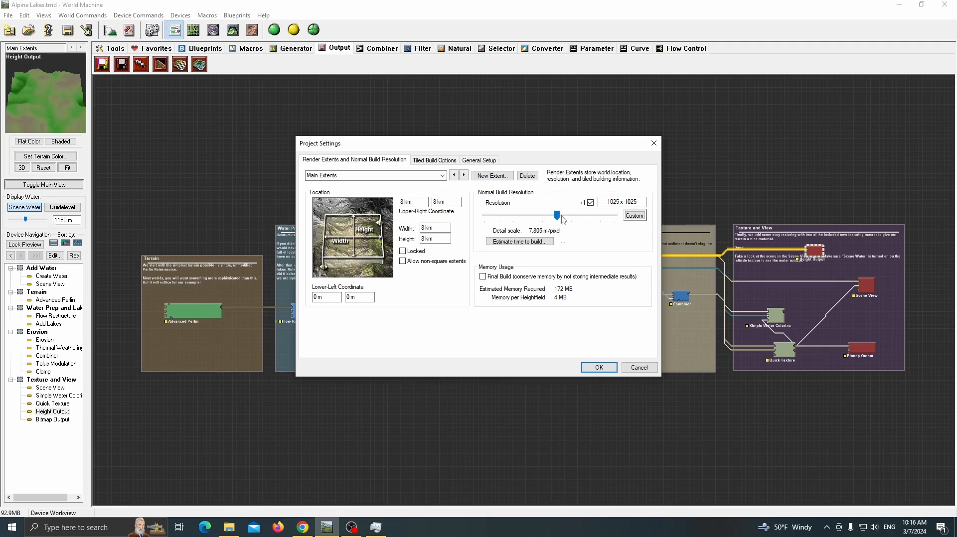
{"action": "left_click_drag", "start_coordinate": [450, 227], "coordinate": [421, 240]}
{"action": "left_click", "coordinate": [443, 226]}
{"action": "left_click", "coordinate": [591, 203]}
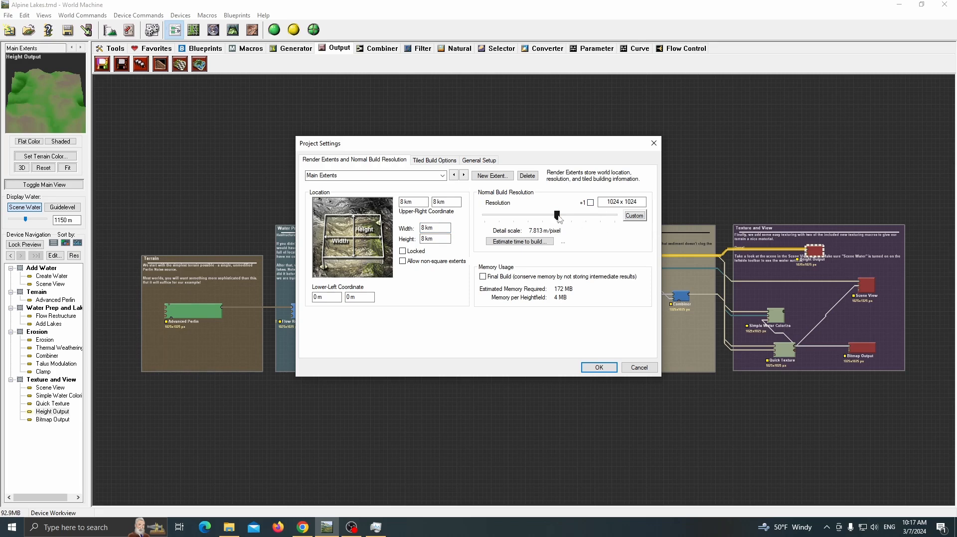
{"action": "left_click_drag", "start_coordinate": [558, 216], "coordinate": [601, 216]}
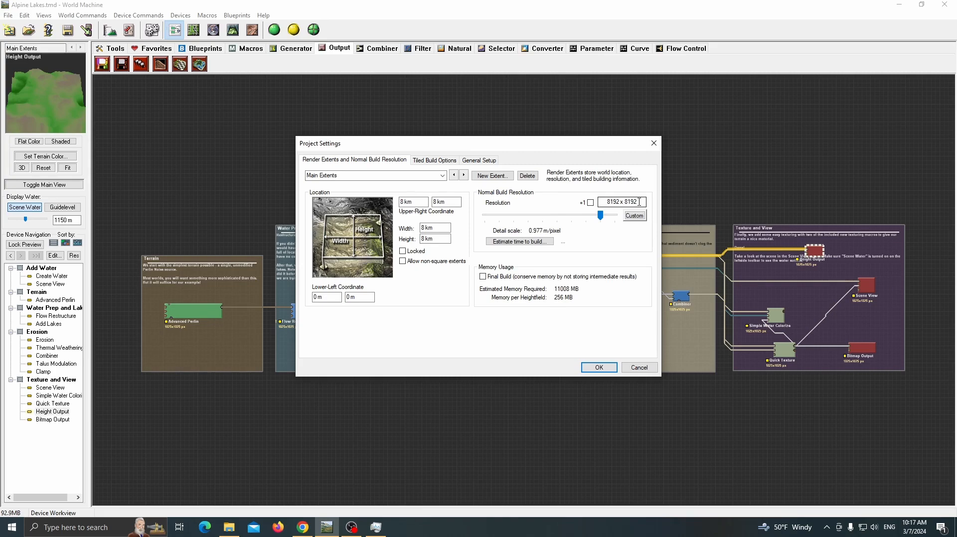
{"action": "left_click", "coordinate": [600, 367]}
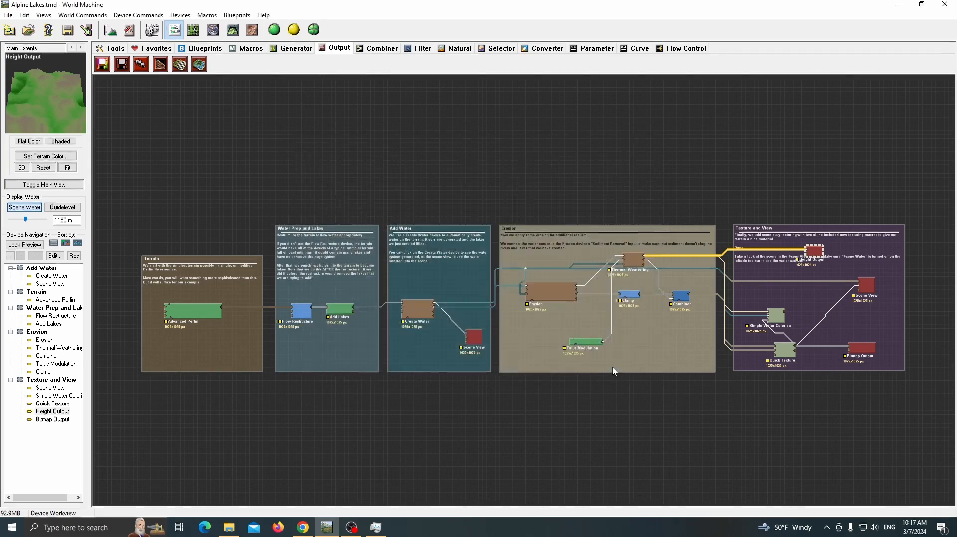
{"action": "left_click", "coordinate": [274, 30]}
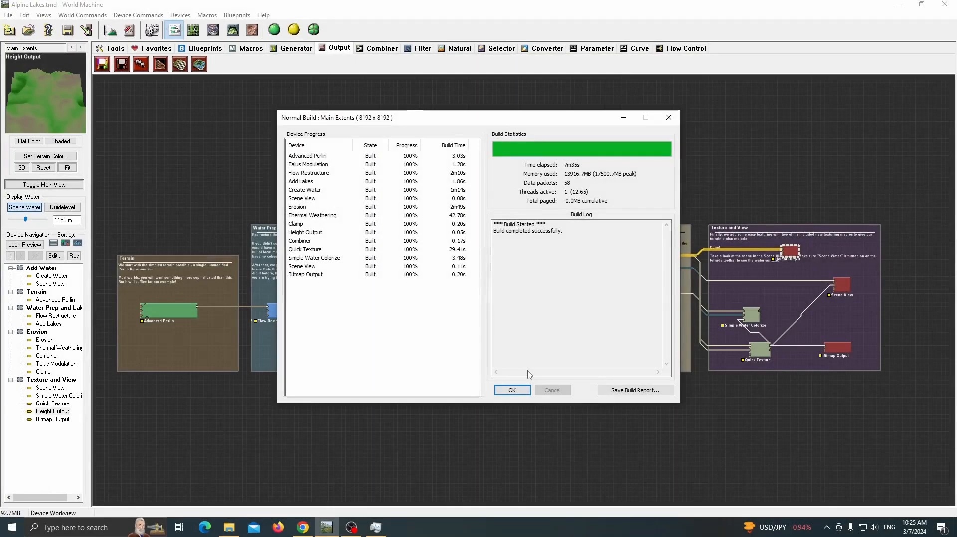
{"action": "left_click", "coordinate": [518, 391]}
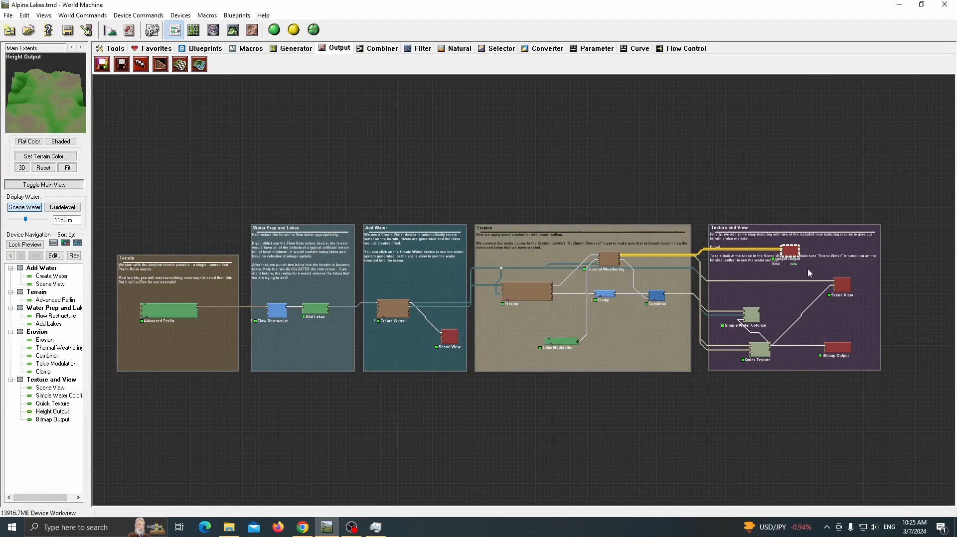
Write the heightfield file hf.r16 and the color bitmap color.png to disk from their output devices
{"action": "scroll", "coordinate": [842, 254], "scroll_direction": "up", "scroll_amount": 2}
{"action": "right_click_drag", "start_coordinate": [842, 254], "coordinate": [559, 273]}
{"action": "double_click", "coordinate": [779, 232]}
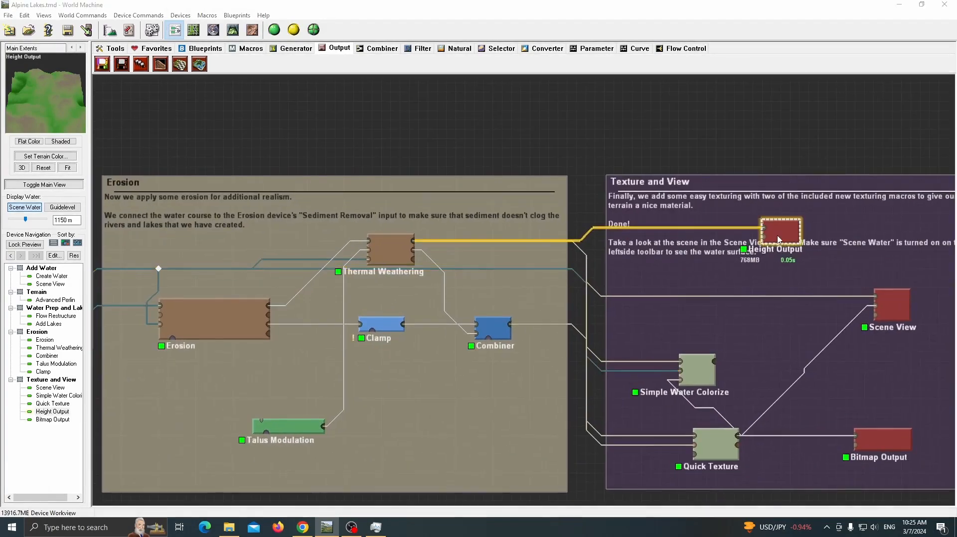
{"action": "left_click", "coordinate": [481, 195]}
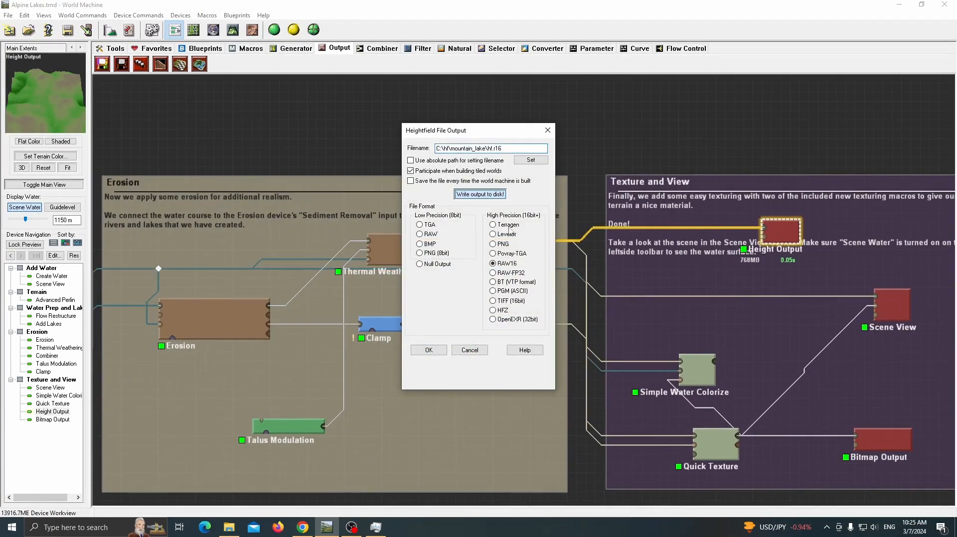
{"action": "left_click", "coordinate": [429, 350]}
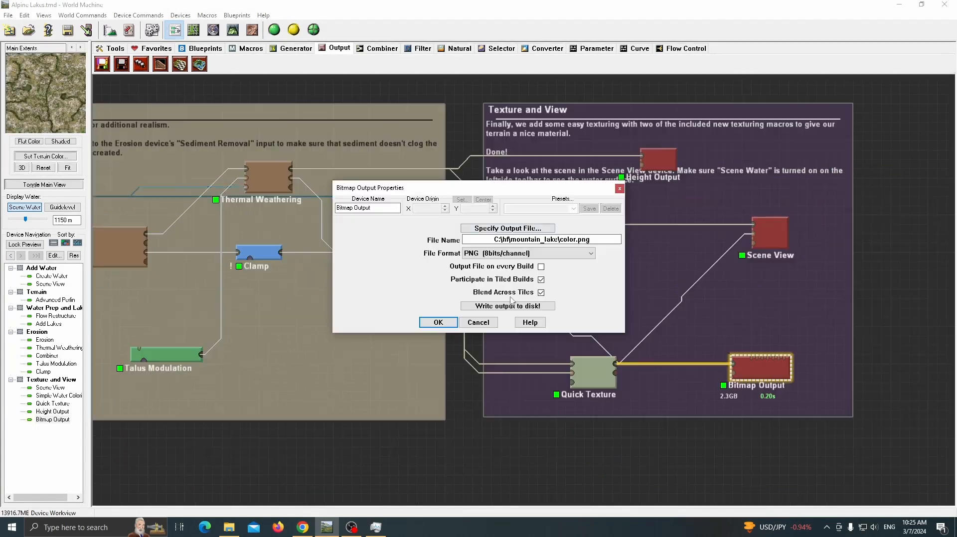
{"action": "left_click", "coordinate": [513, 306]}
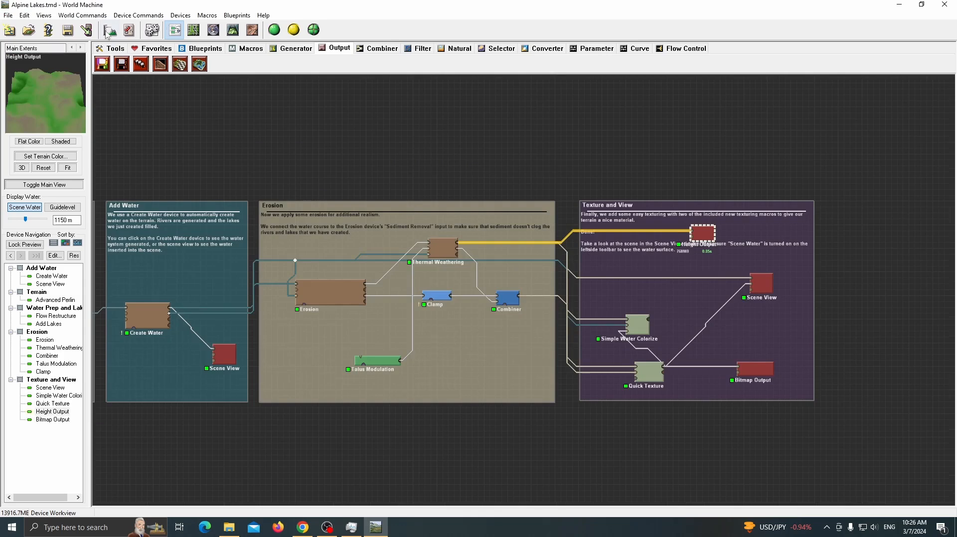
Check the project's build resolution and the terrain's maximum and base elevations in the general setup
{"action": "left_click", "coordinate": [108, 31]}
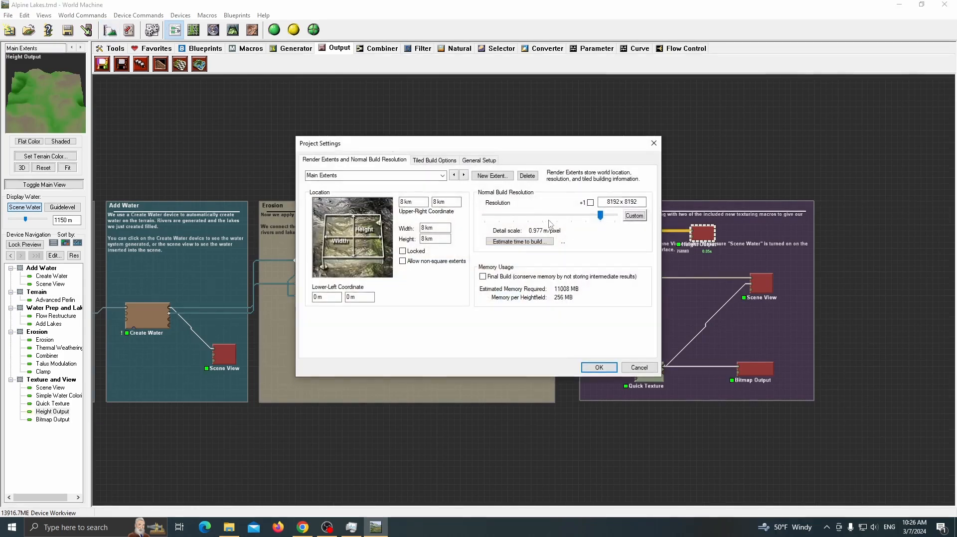
{"action": "left_click", "coordinate": [491, 161]}
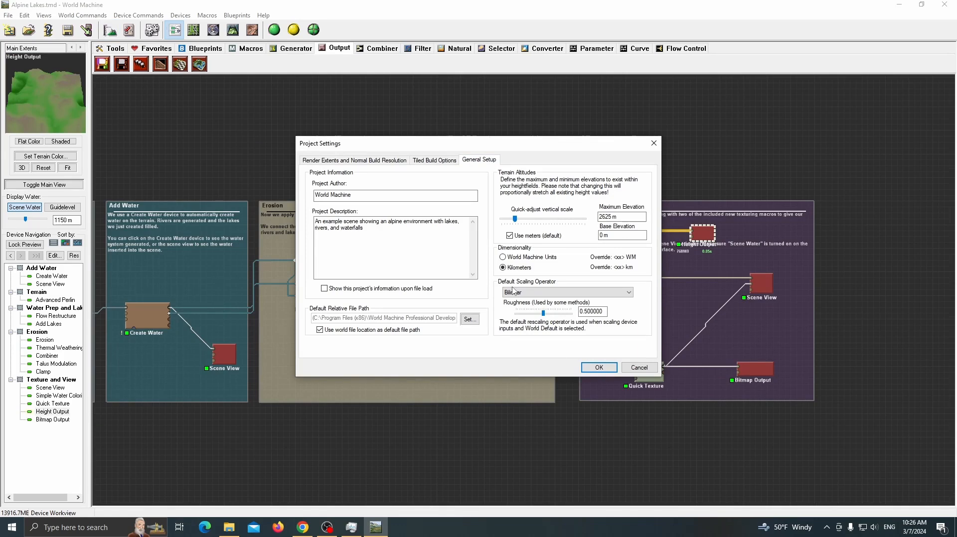
{"action": "left_click", "coordinate": [607, 372]}
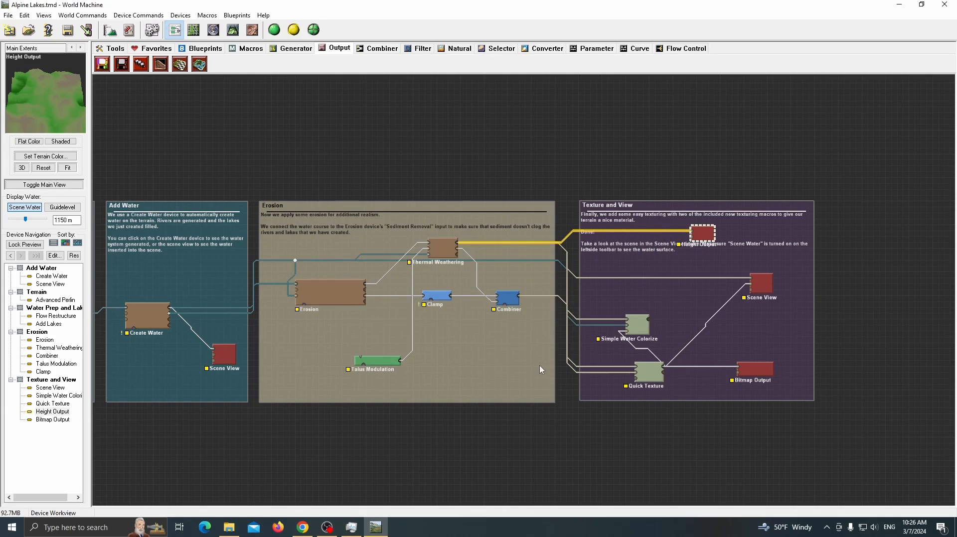
Set the tiled build to 1024 x 1024 tile resolution with 8 x 8 tiles, and start the tiled build
{"action": "left_click", "coordinate": [106, 36]}
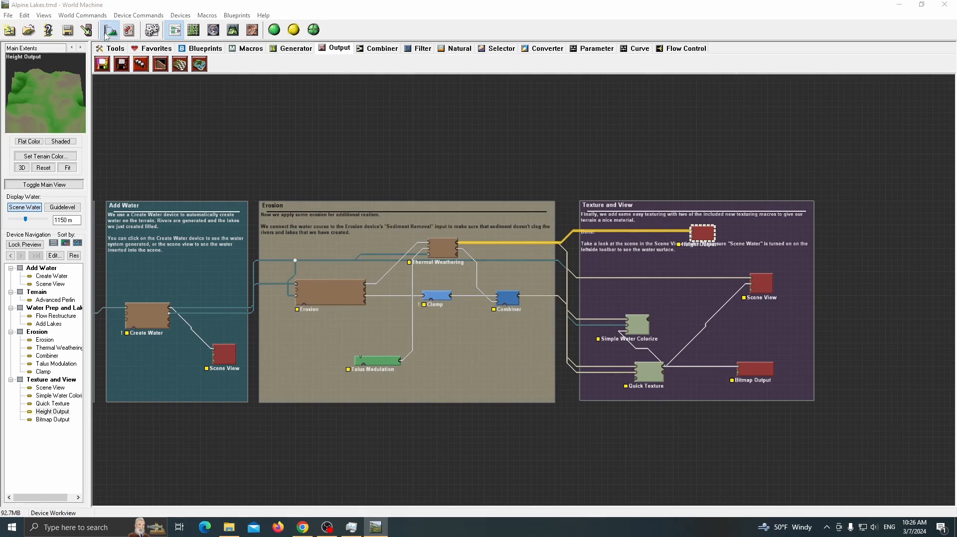
{"action": "left_click", "coordinate": [438, 161]}
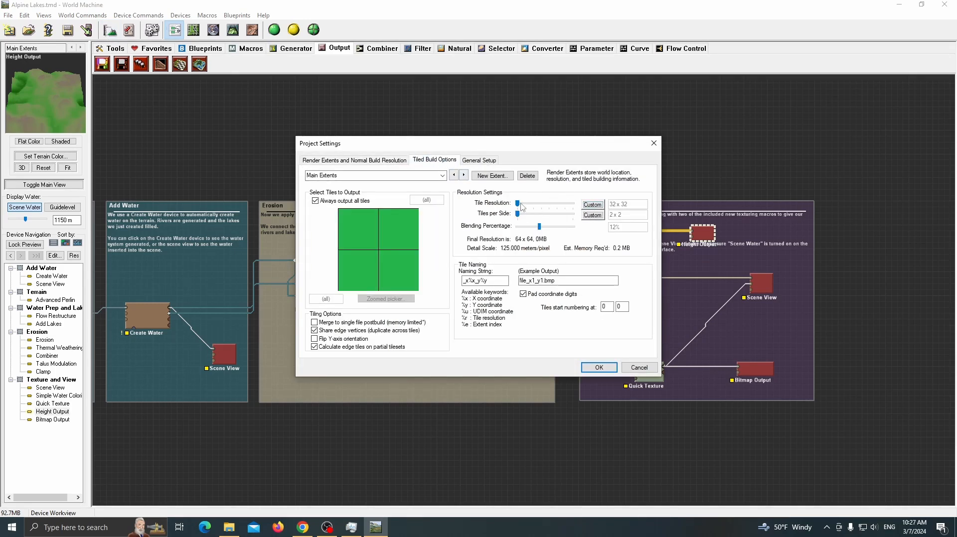
{"action": "left_click_drag", "start_coordinate": [520, 206], "coordinate": [566, 205]}
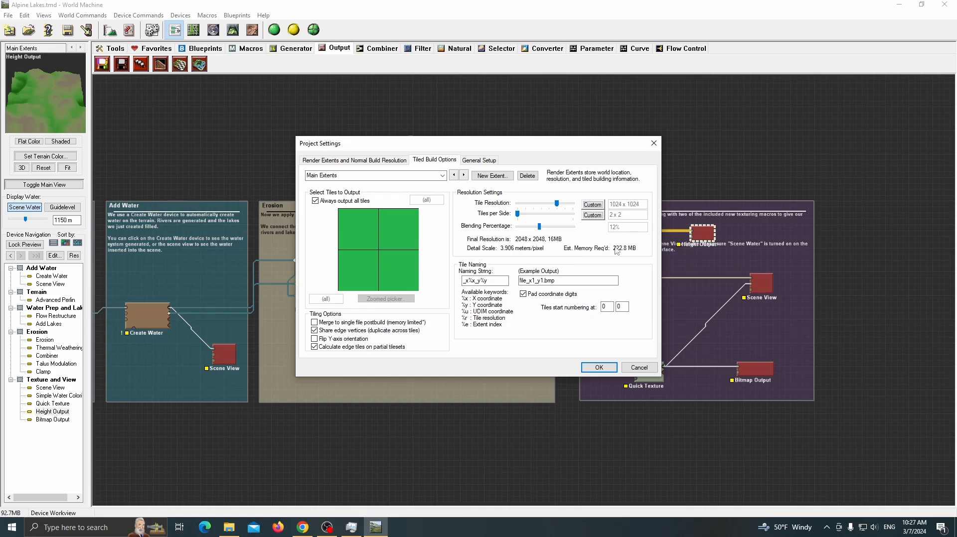
{"action": "left_click_drag", "start_coordinate": [518, 215], "coordinate": [525, 216]}
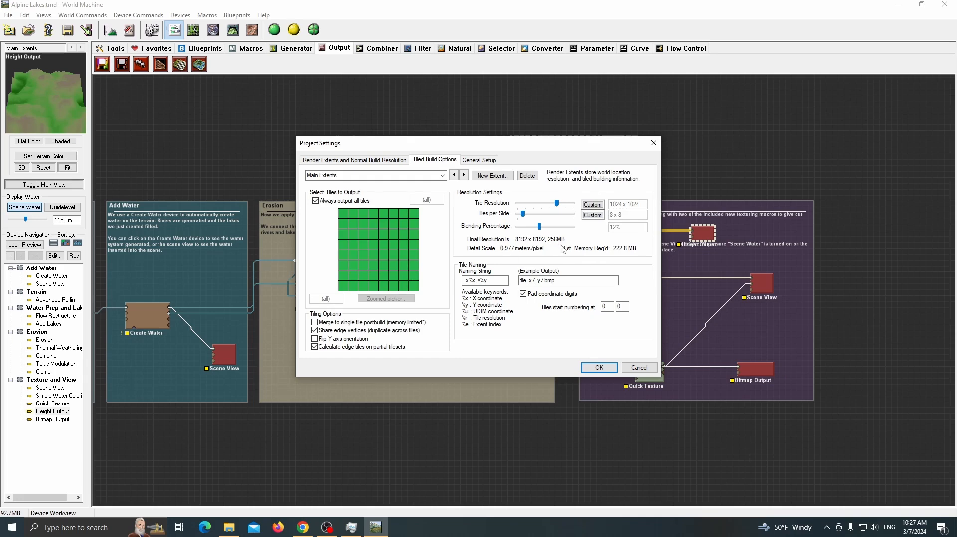
{"action": "left_click", "coordinate": [598, 368]}
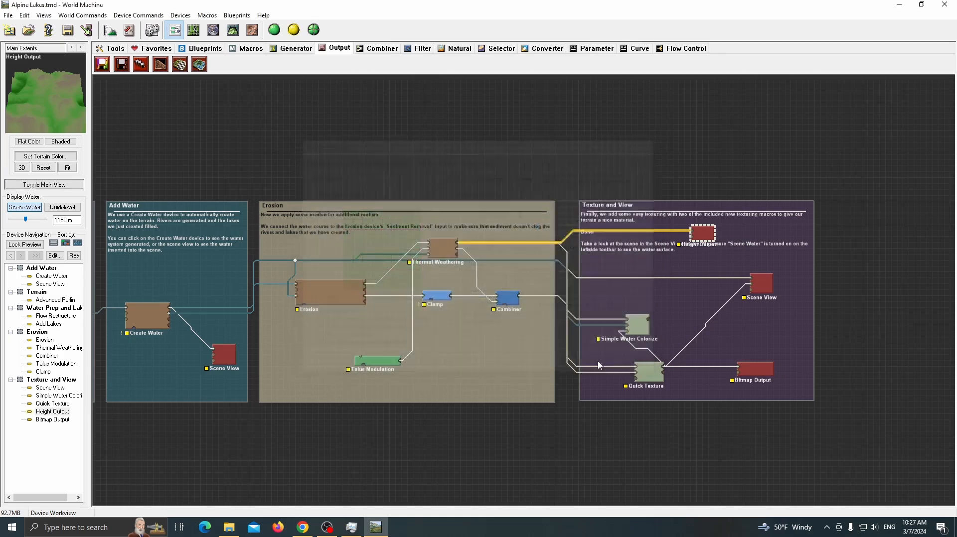
{"action": "left_click", "coordinate": [314, 31]}
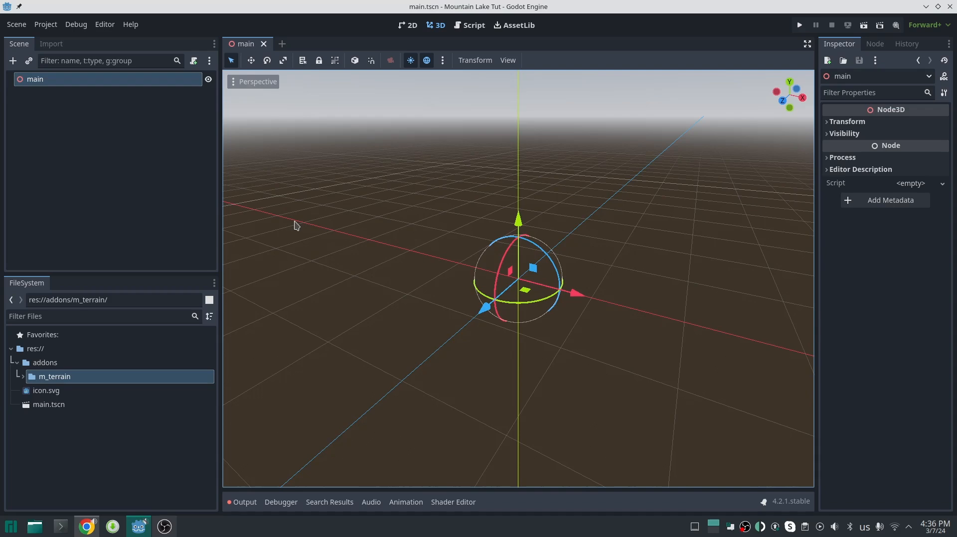
In the Godot project, add an MTerrain node under the main node
{"action": "left_click", "coordinate": [12, 61]}
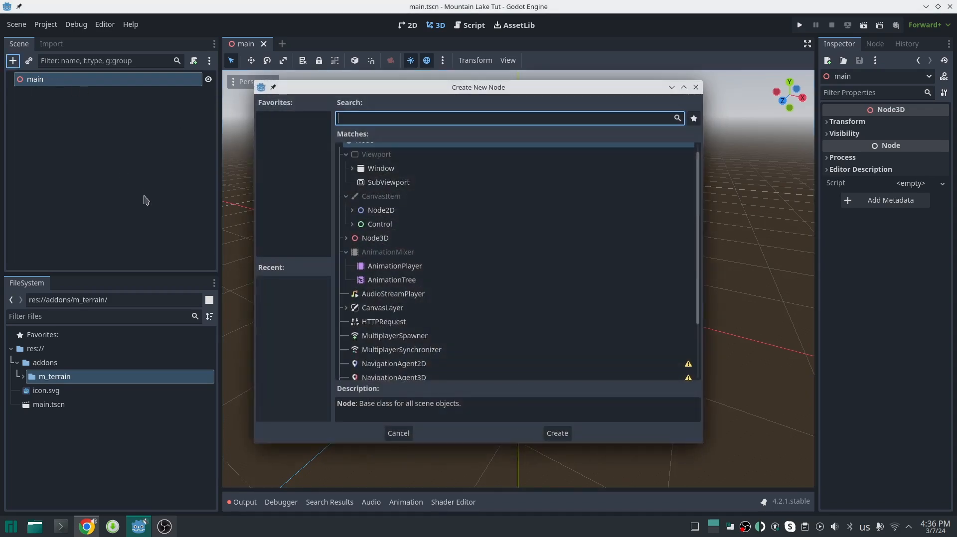
{"action": "type", "text": "mter"}
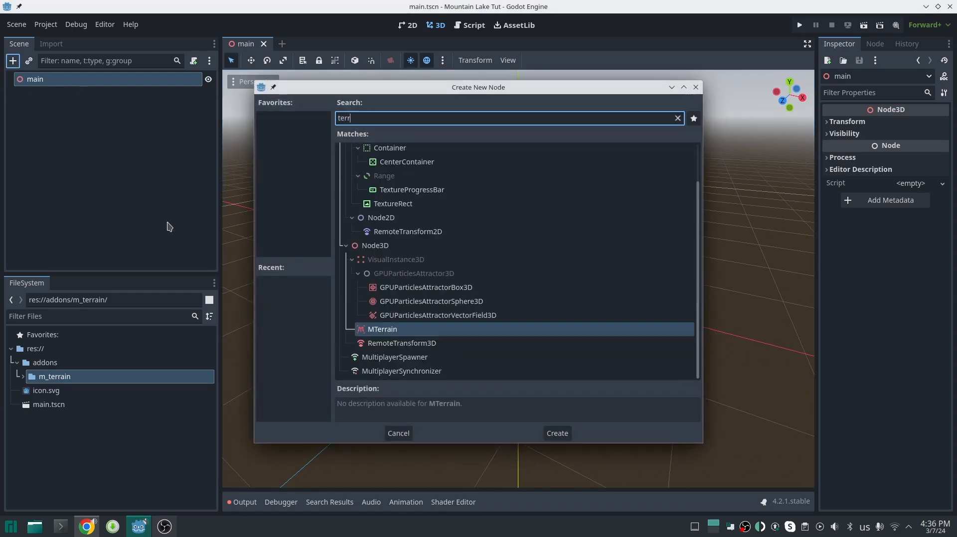
{"action": "key", "text": "Return"}
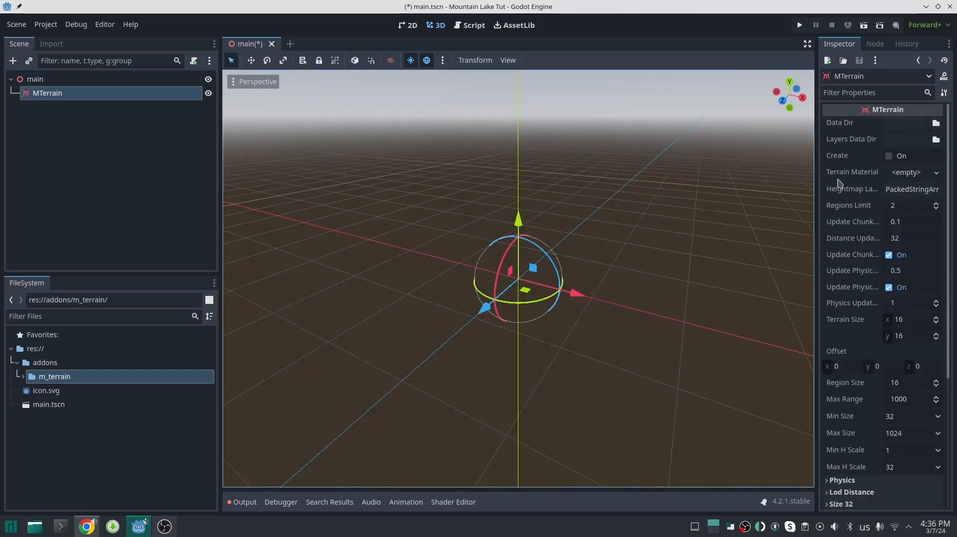
Examine the MTerrain node's size, range and minimum and maximum H scale properties, widening the property area to read them
{"action": "left_click_drag", "start_coordinate": [816, 174], "coordinate": [668, 185]}
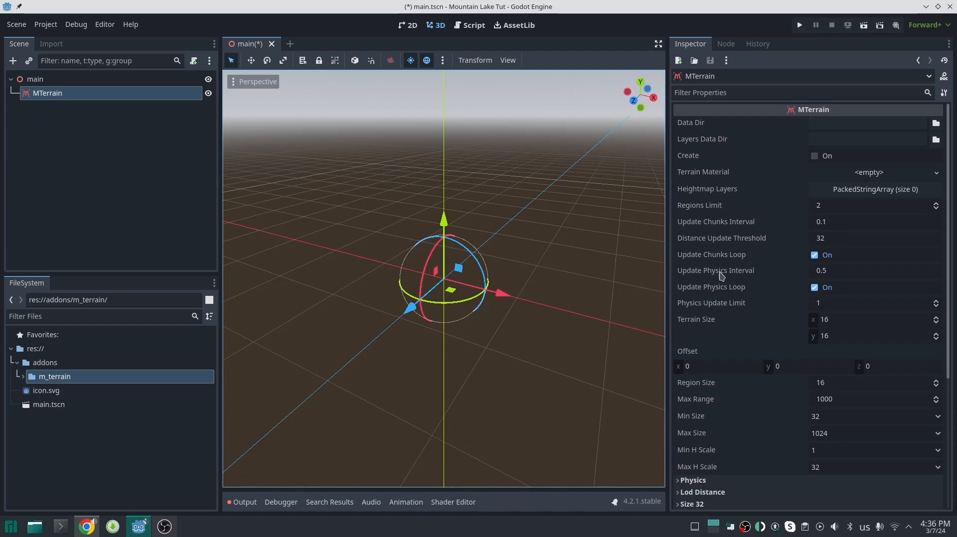
{"action": "scroll", "coordinate": [726, 277], "scroll_direction": "down", "scroll_amount": 3}
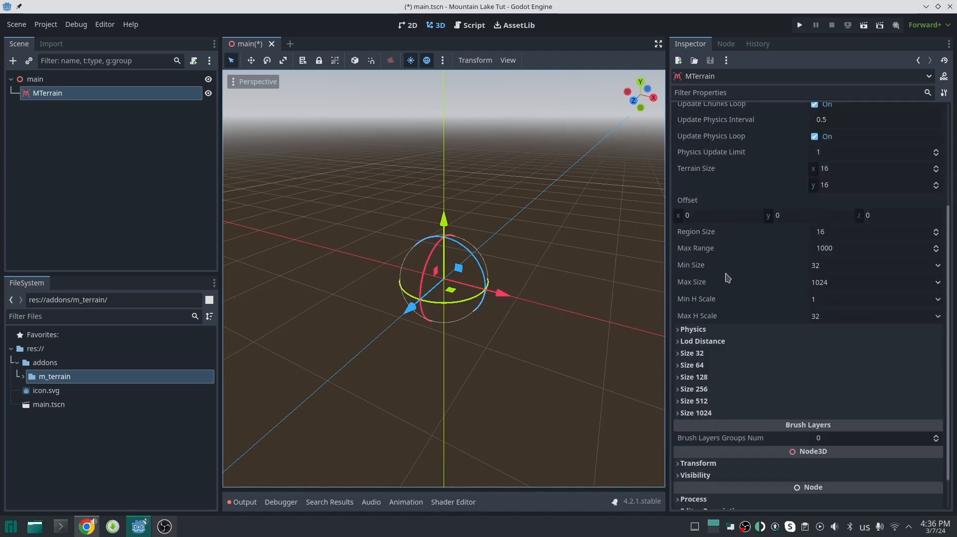
{"action": "scroll", "coordinate": [726, 277], "scroll_direction": "up", "scroll_amount": 1}
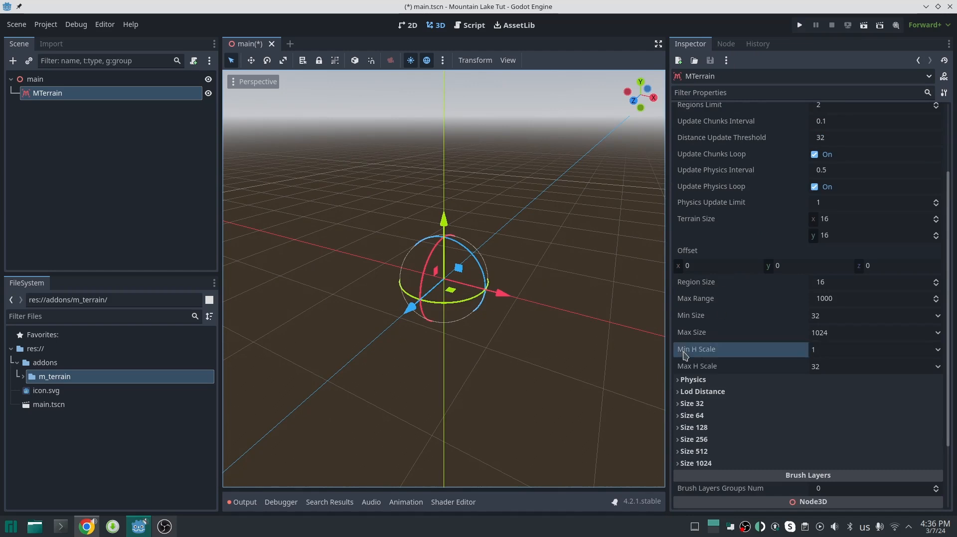
{"action": "left_click", "coordinate": [703, 351]}
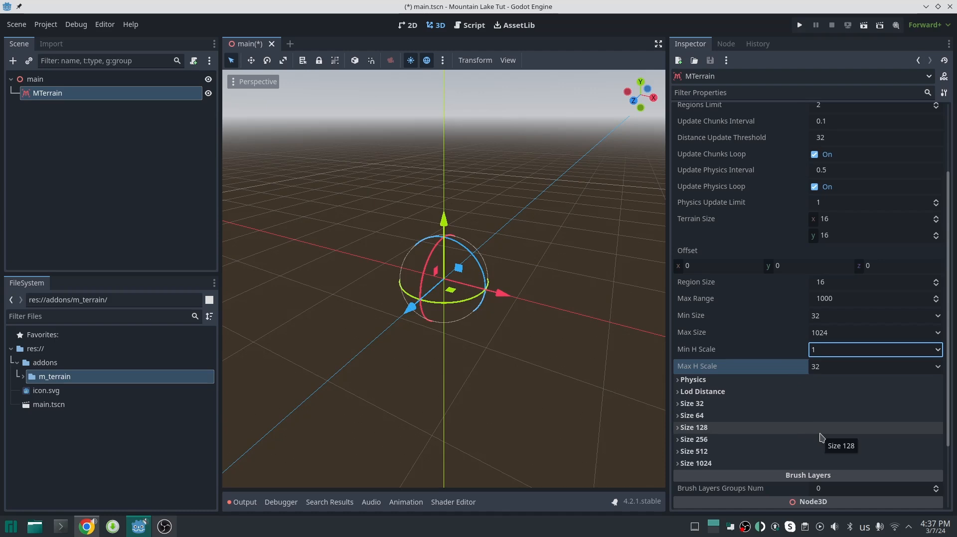
Set the MTerrain node's Max H Scale to 16
{"action": "left_click", "coordinate": [841, 368]}
{"action": "left_click", "coordinate": [855, 467]}
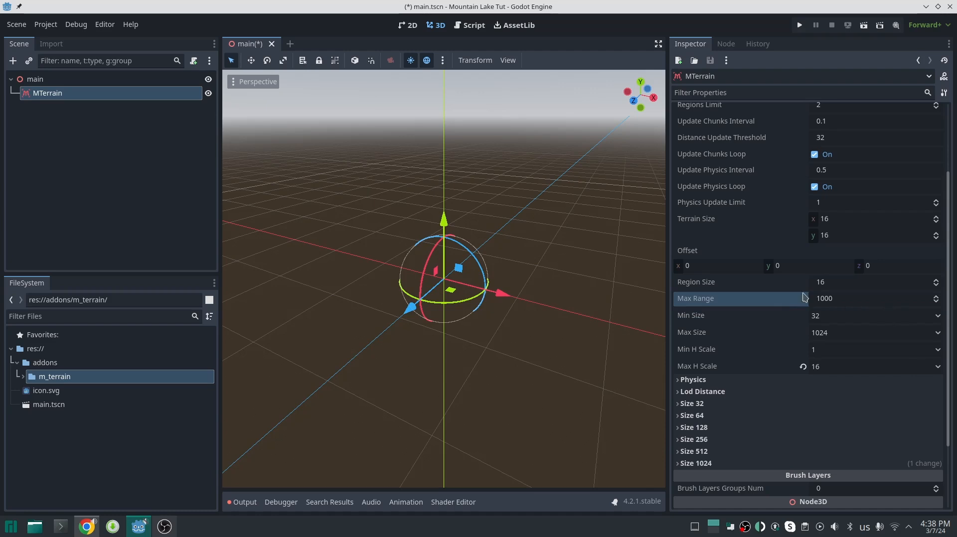
Set the MTerrain node's Region Size to 32, checking the region details in the M Terrain Info window before and after
{"action": "left_click", "coordinate": [761, 283]}
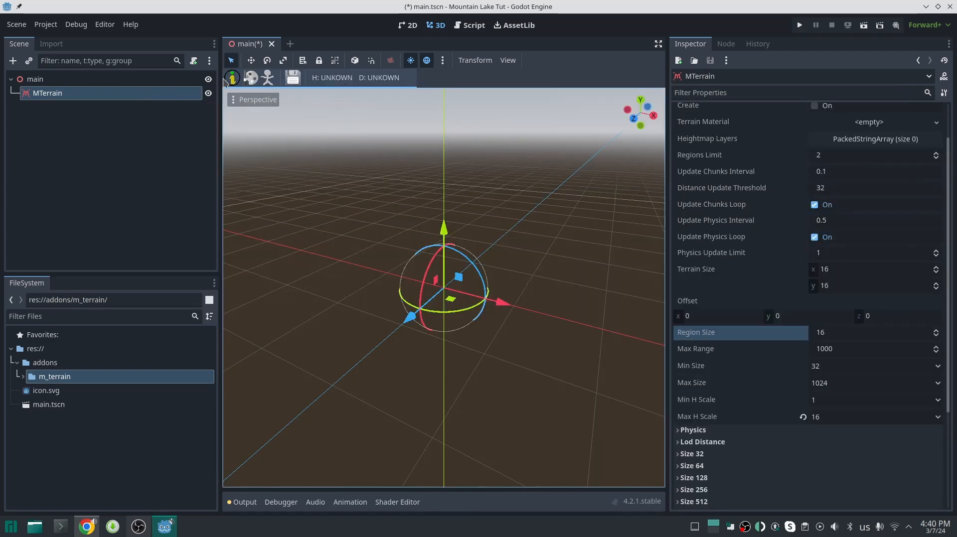
{"action": "left_click", "coordinate": [230, 78]}
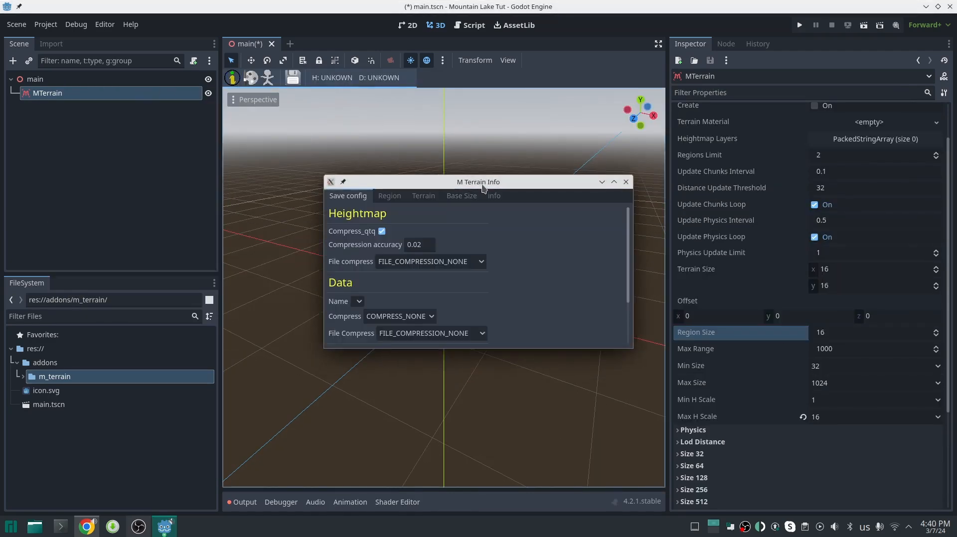
{"action": "left_click_drag", "start_coordinate": [482, 187], "coordinate": [429, 180]}
{"action": "left_click", "coordinate": [336, 189]}
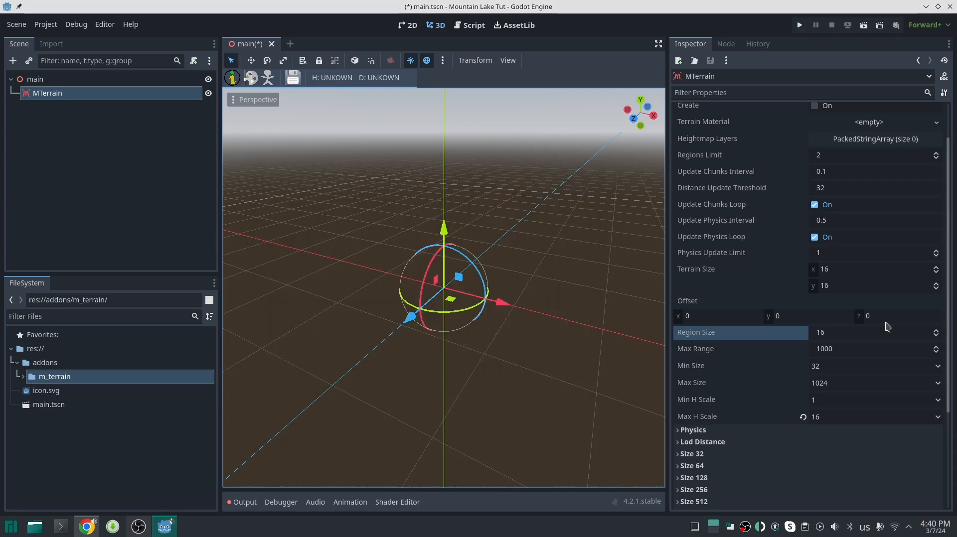
{"action": "left_click", "coordinate": [815, 333]}
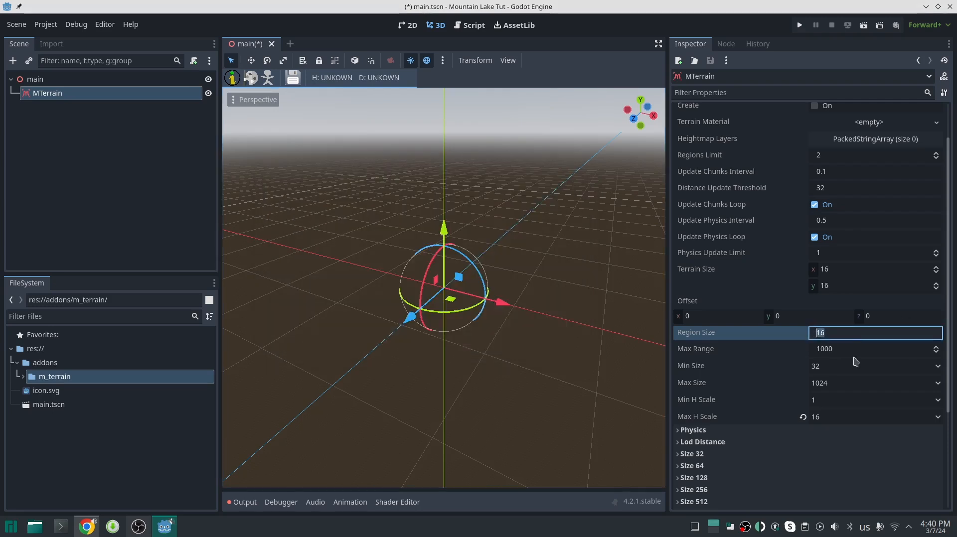
{"action": "type", "text": "32"}
{"action": "key", "text": "Return"}
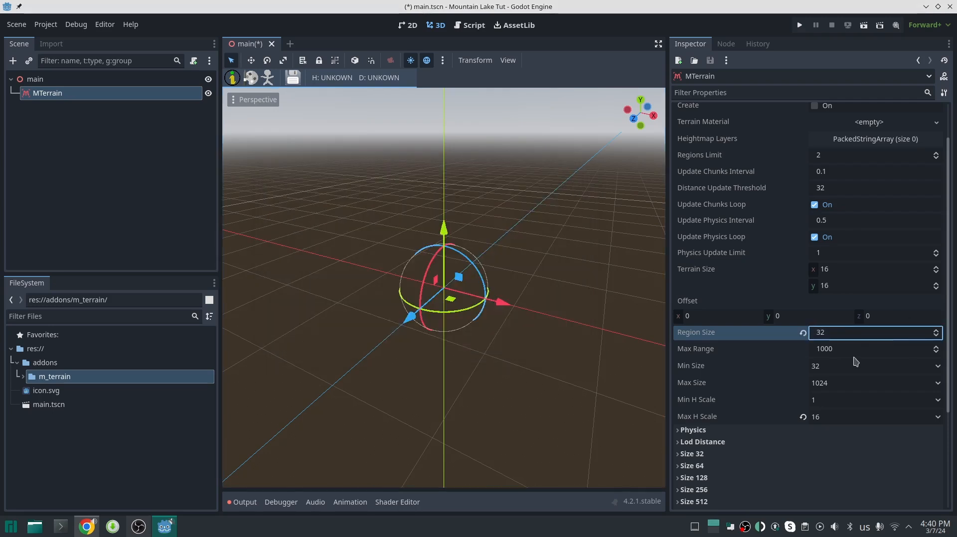
{"action": "left_click", "coordinate": [238, 82]}
{"action": "left_click", "coordinate": [390, 197]}
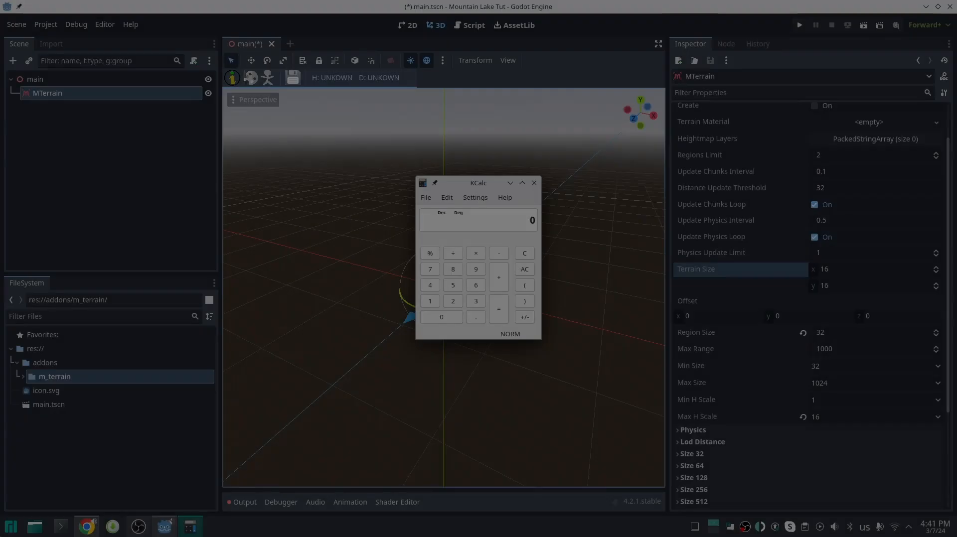
Divide 8192 by 32 in the calculator and set the MTerrain node's Terrain Size to 256 x 256
{"action": "type", "text": "8192"}
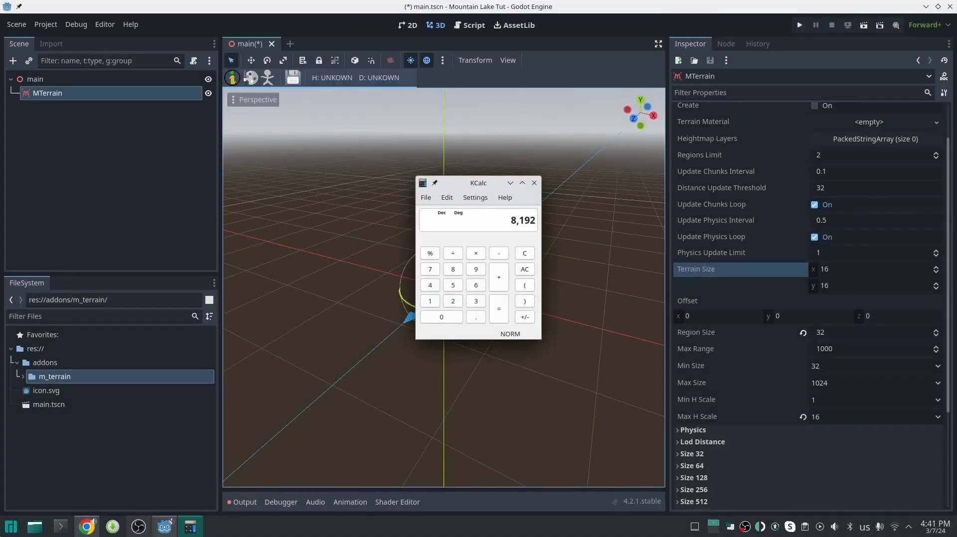
{"action": "type", "text": "/32"}
{"action": "key", "text": "Return"}
{"action": "left_click", "coordinate": [533, 183]}
{"action": "left_click", "coordinate": [859, 273]}
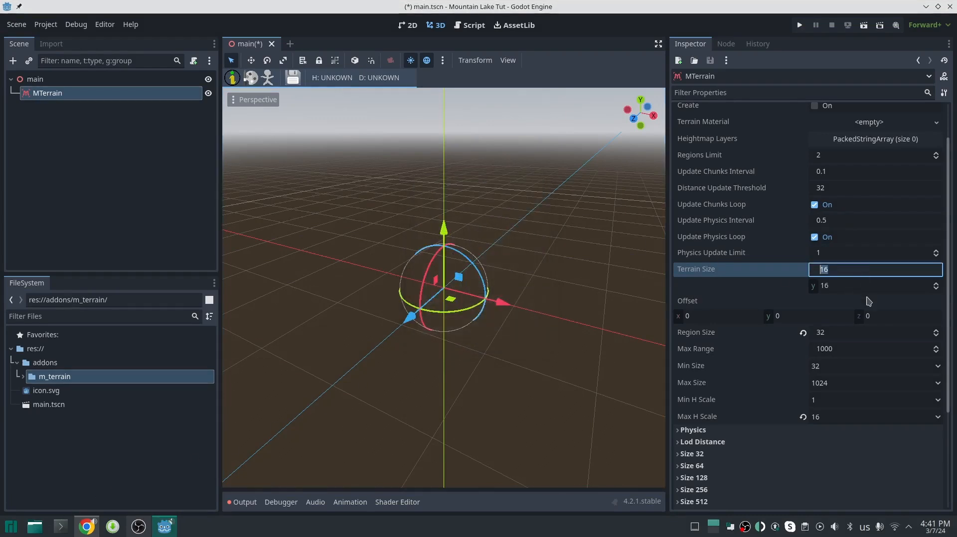
{"action": "type", "text": "25"}
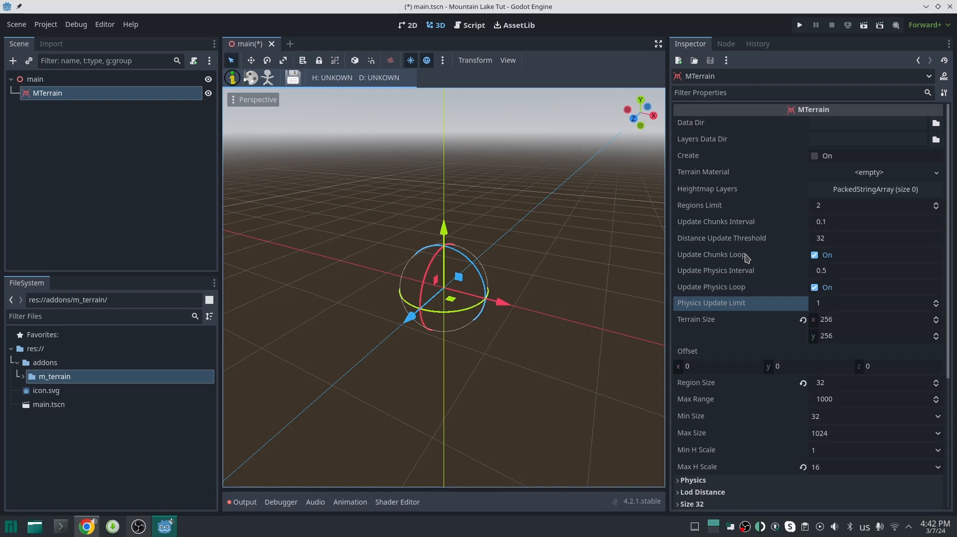
{"action": "left_click", "coordinate": [752, 207]}
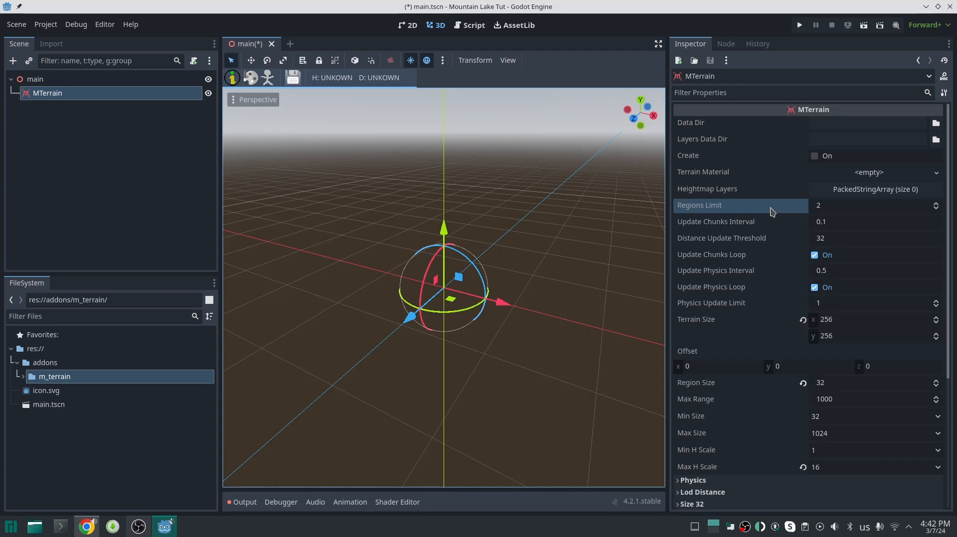
Create a folder named data in res:// and assign it as the MTerrain node's Data Dir
{"action": "left_click", "coordinate": [935, 123]}
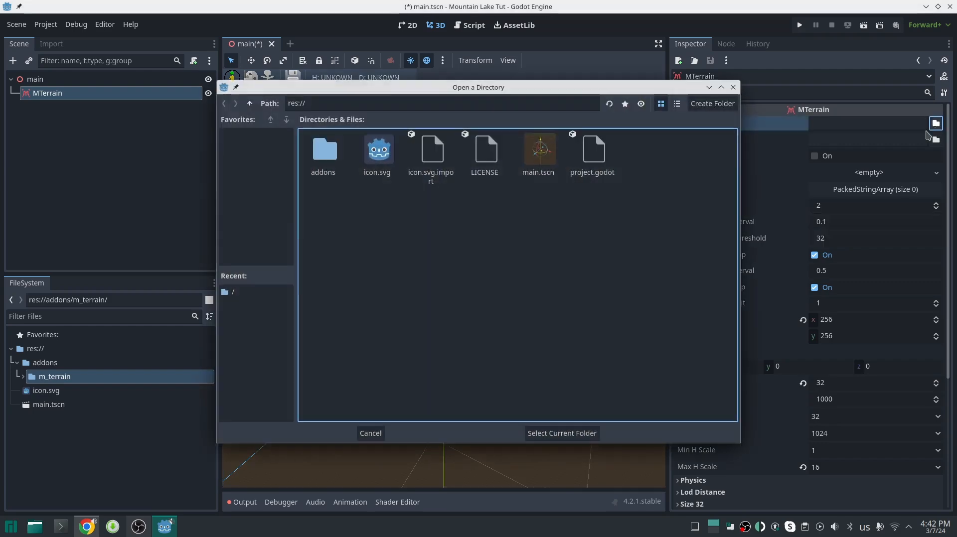
{"action": "left_click", "coordinate": [712, 103]}
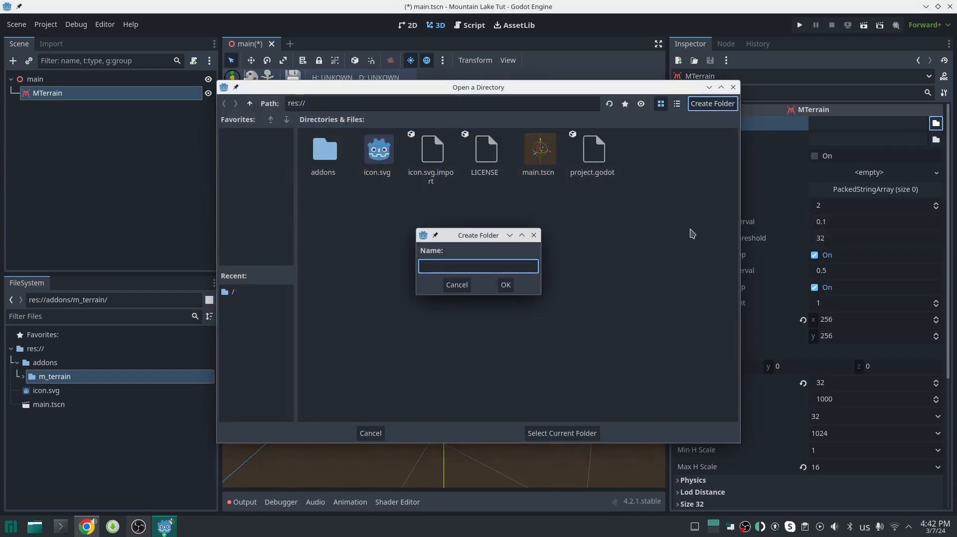
{"action": "type", "text": "data"}
{"action": "key", "text": "Return"}
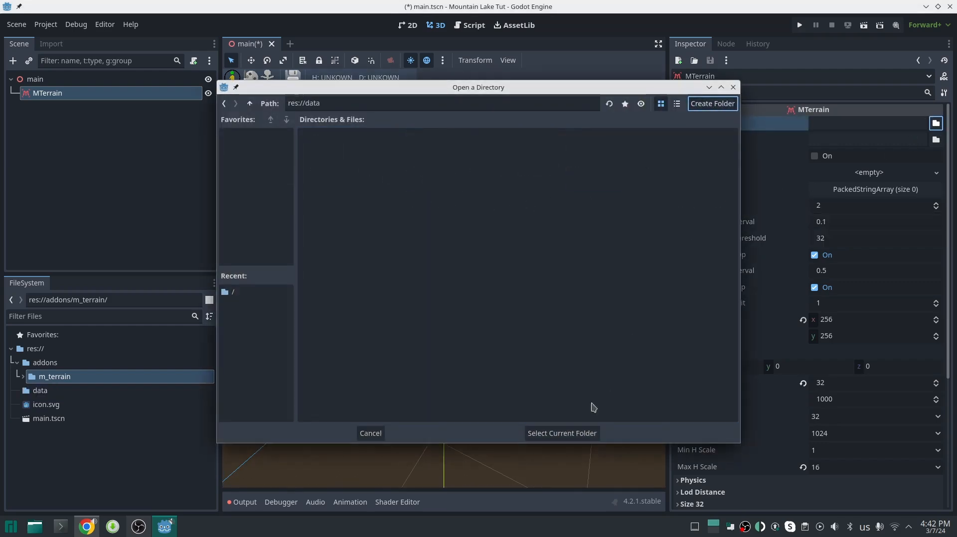
{"action": "left_click", "coordinate": [568, 433]}
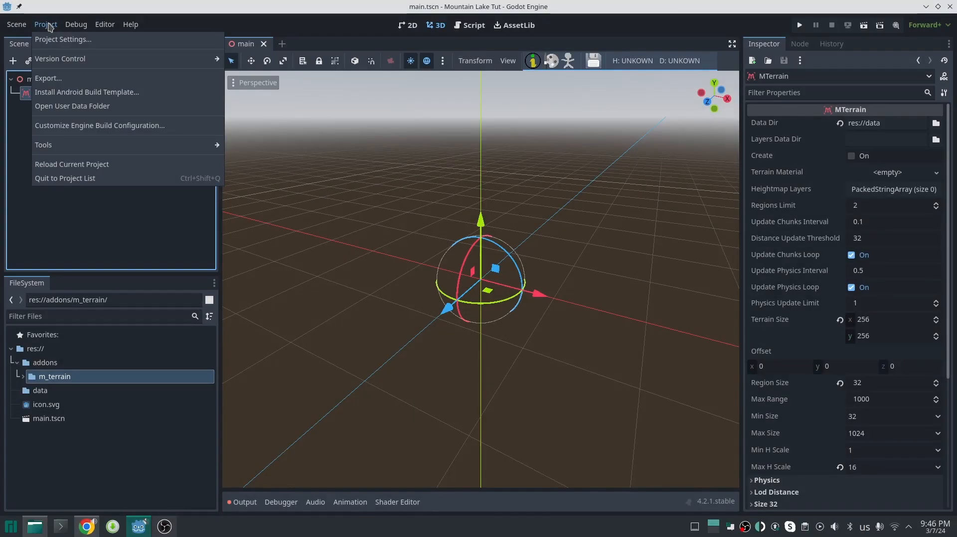
Open the MTerrain import/export tool and choose hf.r16 from /mnt/hf/mountain_lake as the file to import
{"action": "mouse_move", "coordinate": [150, 145]}
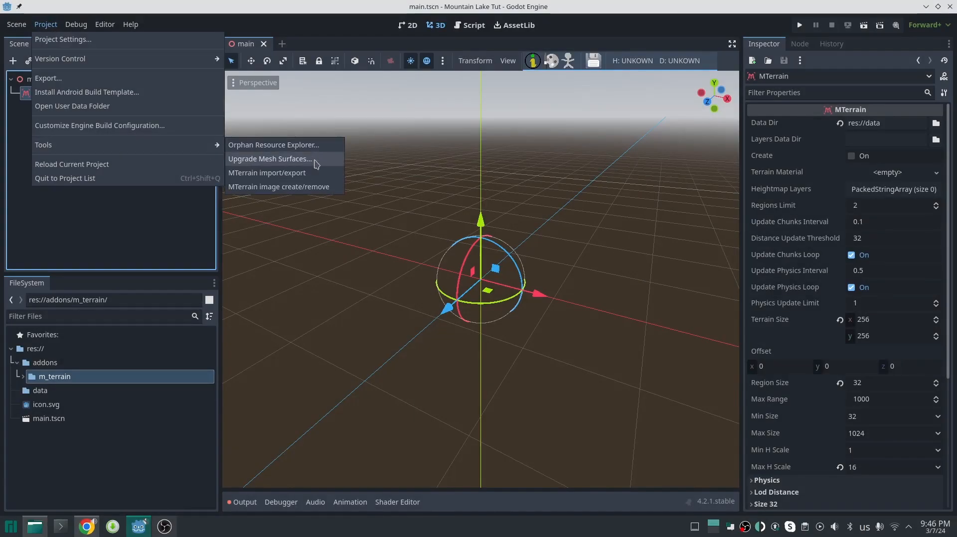
{"action": "left_click", "coordinate": [299, 173]}
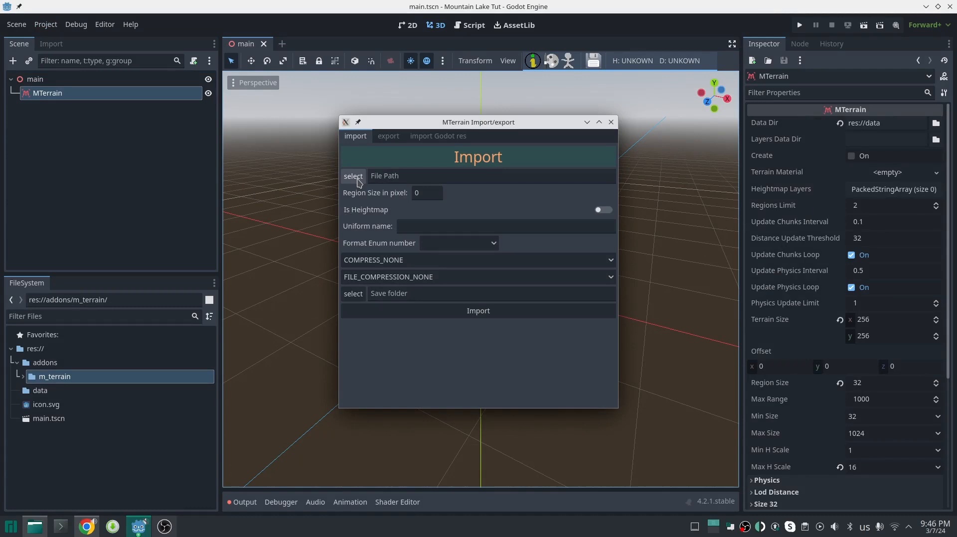
{"action": "left_click", "coordinate": [357, 179]}
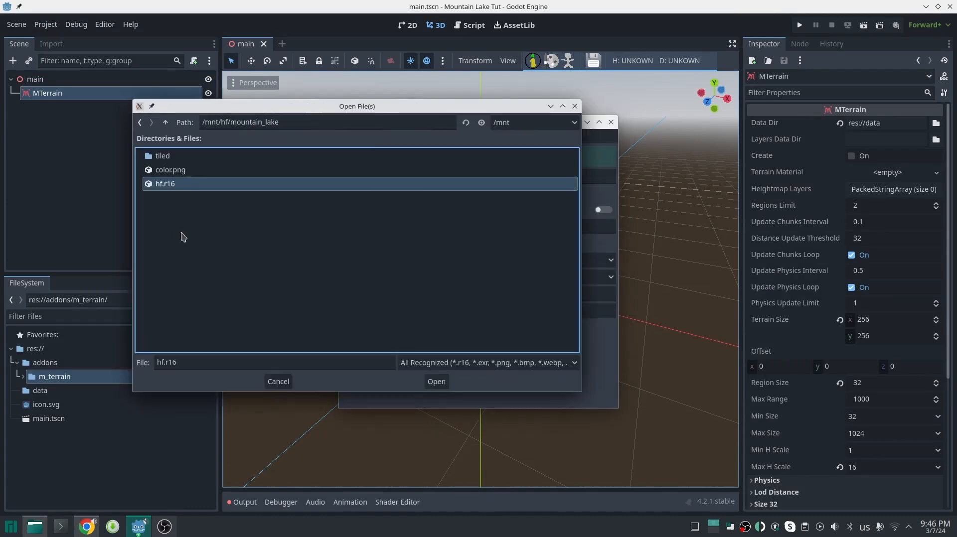
{"action": "left_click", "coordinate": [437, 382]}
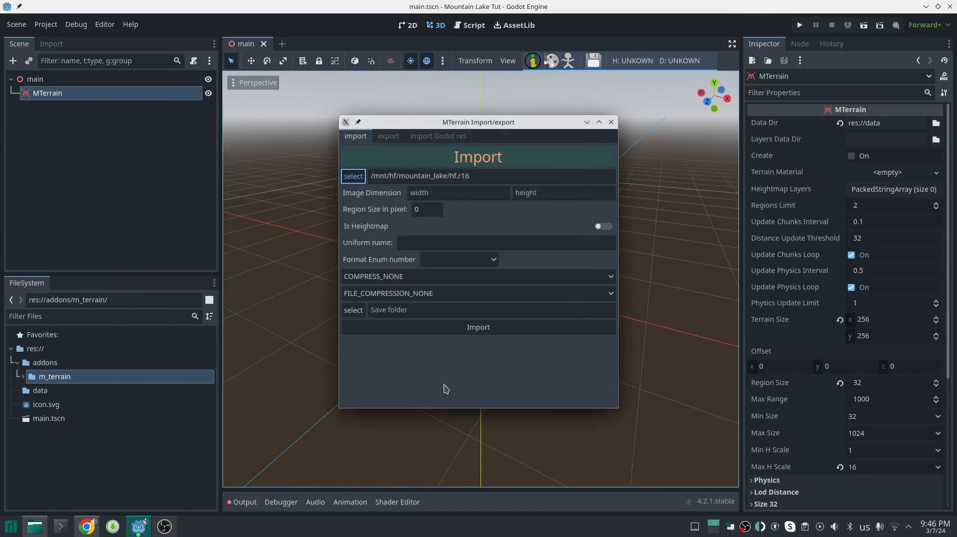
{"action": "left_click_drag", "start_coordinate": [548, 125], "coordinate": [533, 125]}
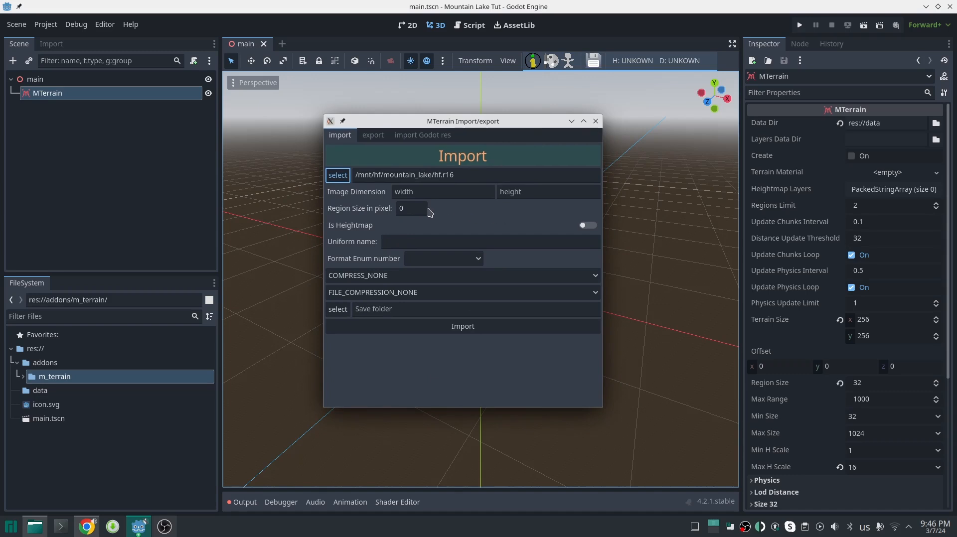
Set the import's region size to 1024 pixels and mark the file as a heightmap
{"action": "left_click", "coordinate": [409, 206]}
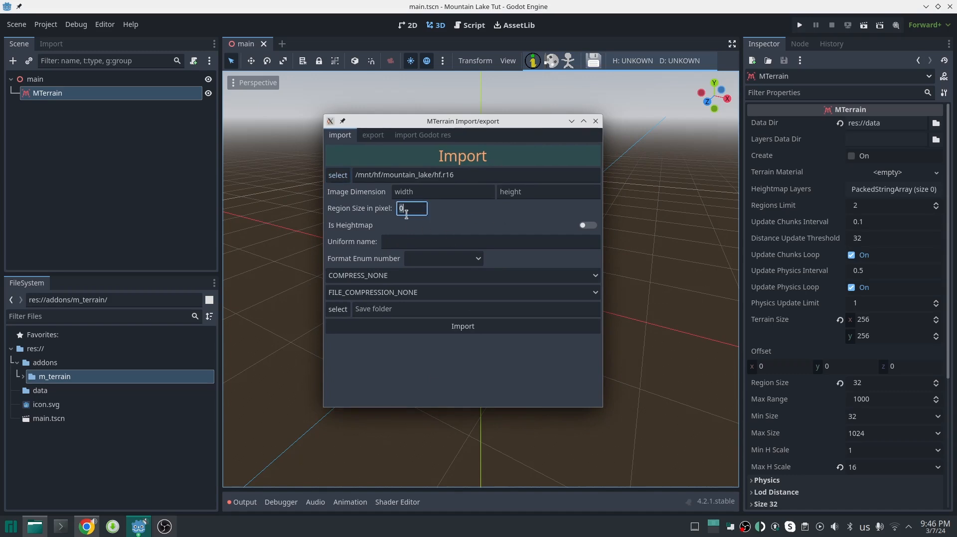
{"action": "type", "text": "1024"}
{"action": "left_click", "coordinate": [457, 244]}
{"action": "left_click", "coordinate": [592, 226]}
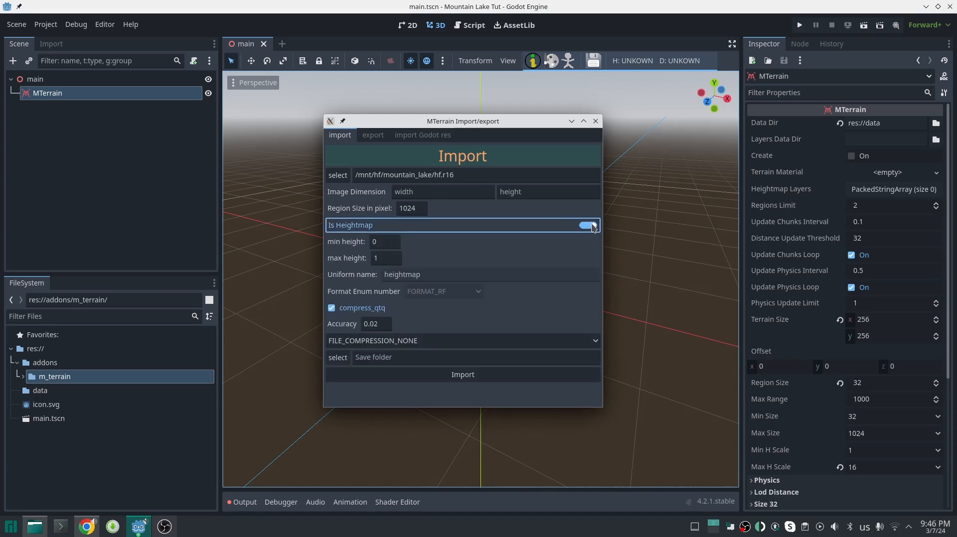
{"action": "left_click", "coordinate": [410, 277]}
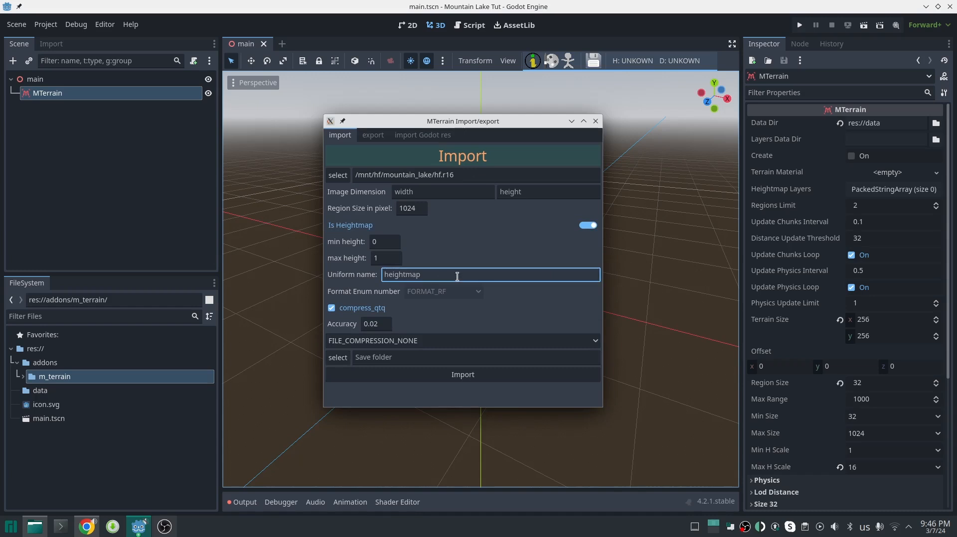
Set the heightmap's minimum height to -600 and its maximum height to 2000
{"action": "double_click", "coordinate": [379, 258]}
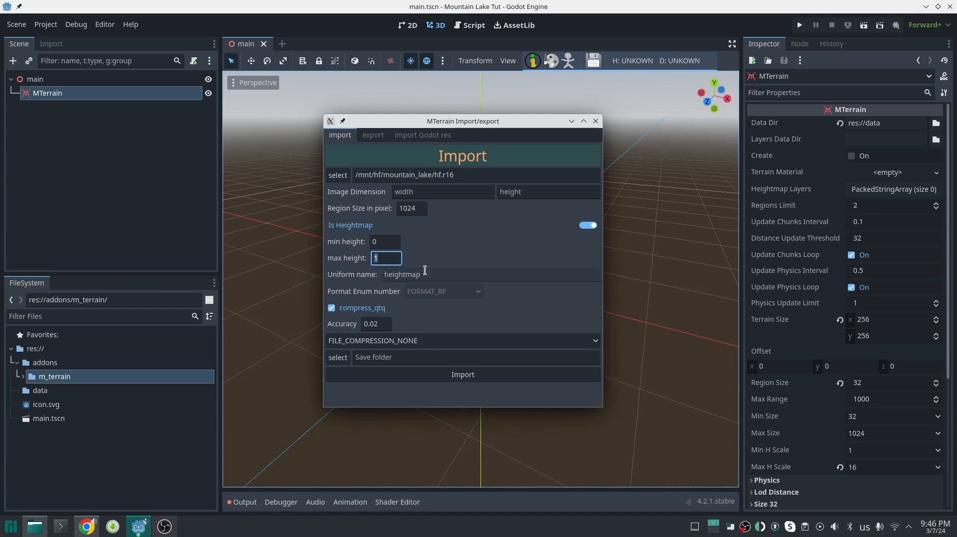
{"action": "type", "text": "2600"}
{"action": "key", "text": "shift+Tab"}
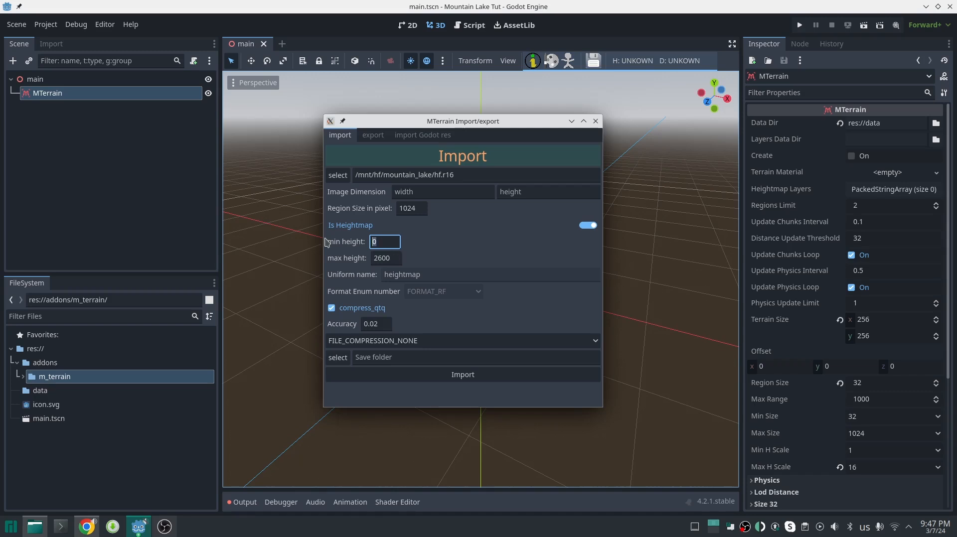
{"action": "type", "text": "600"}
{"action": "double_click", "coordinate": [398, 253]}
{"action": "type", "text": "200"}
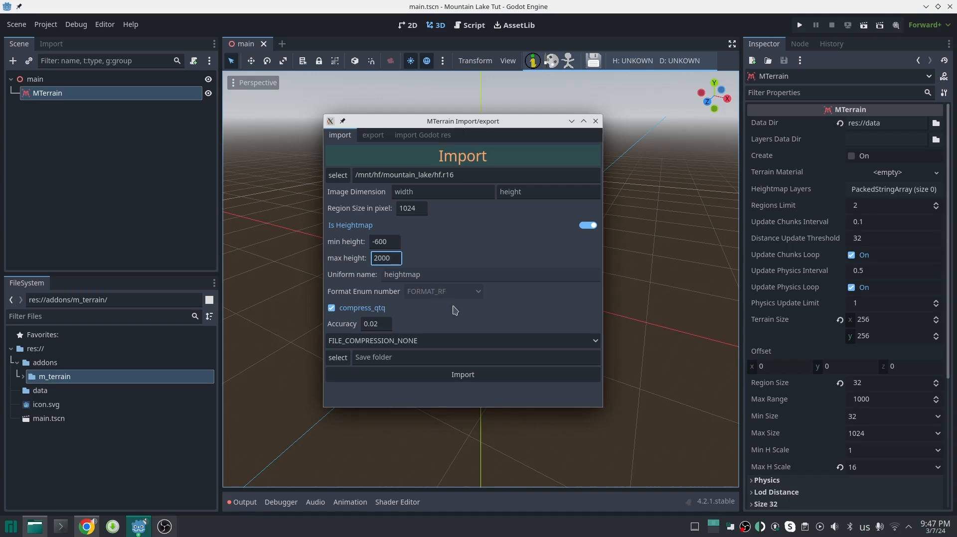
Set the compression accuracy to 0.05 and import the heightmap into the res://data folder
{"action": "left_click", "coordinate": [381, 323]}
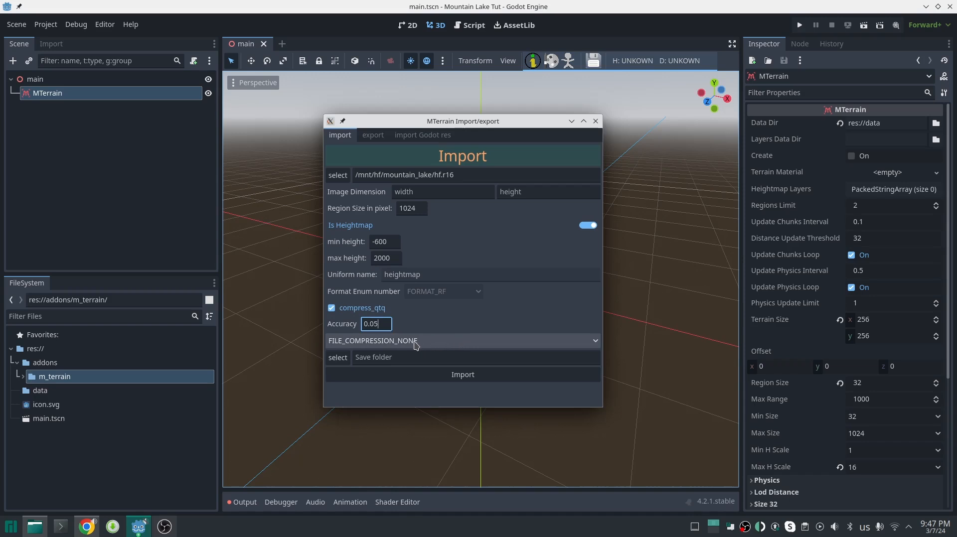
{"action": "left_click", "coordinate": [338, 358]}
{"action": "left_click", "coordinate": [518, 370]}
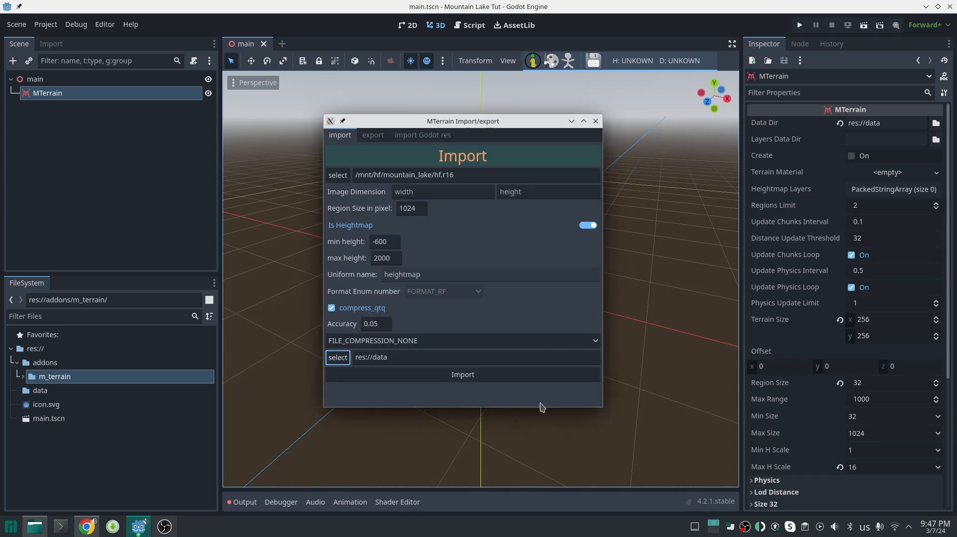
{"action": "left_click", "coordinate": [529, 380]}
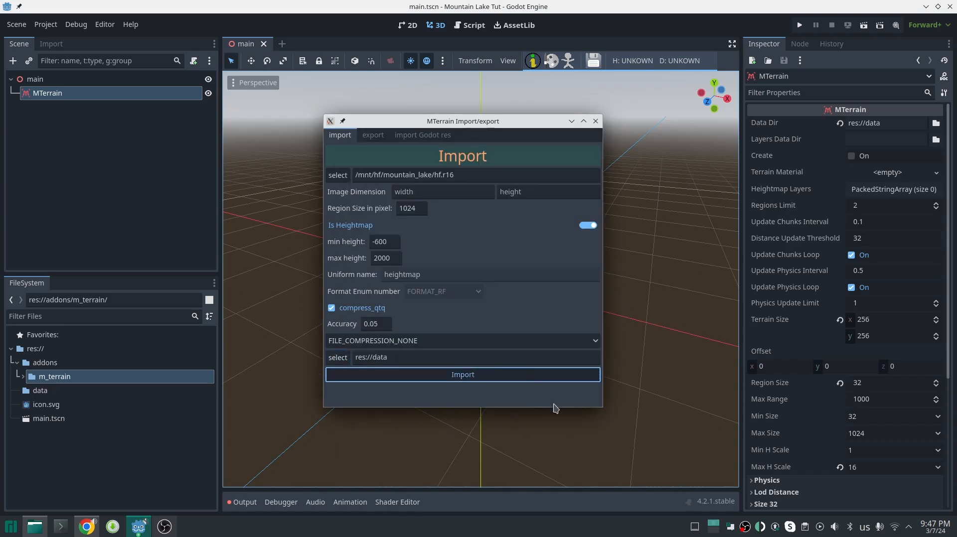
Examine the compressed heightmap data stored in x0_y3.res in the data folder
{"action": "left_click", "coordinate": [59, 391]}
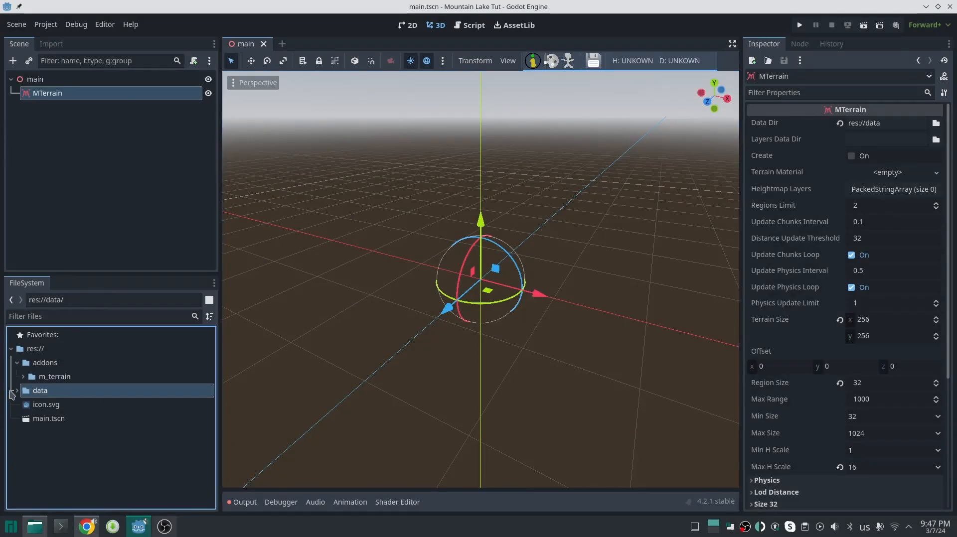
{"action": "left_click", "coordinate": [15, 392]}
{"action": "scroll", "coordinate": [14, 394], "scroll_direction": "down", "scroll_amount": 4}
{"action": "left_click", "coordinate": [65, 367]}
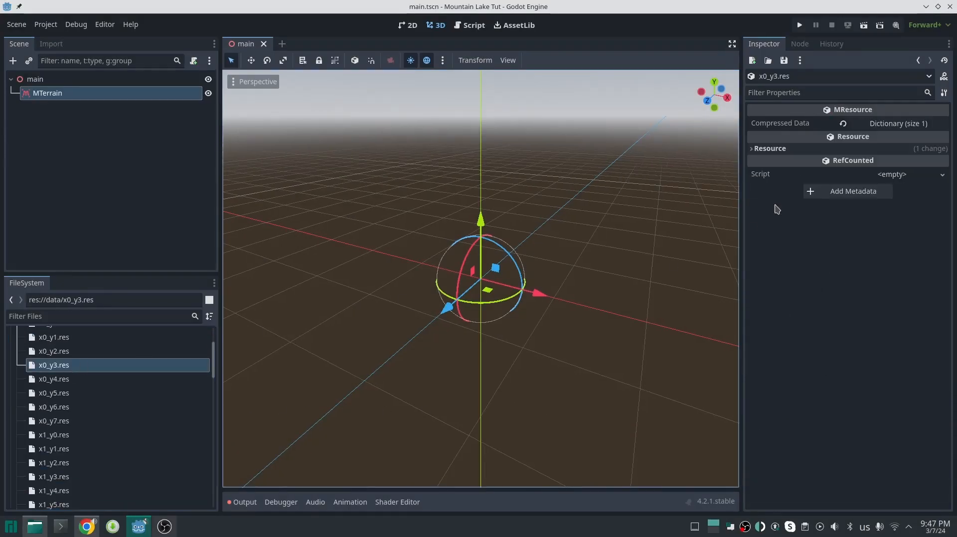
{"action": "left_click", "coordinate": [912, 124]}
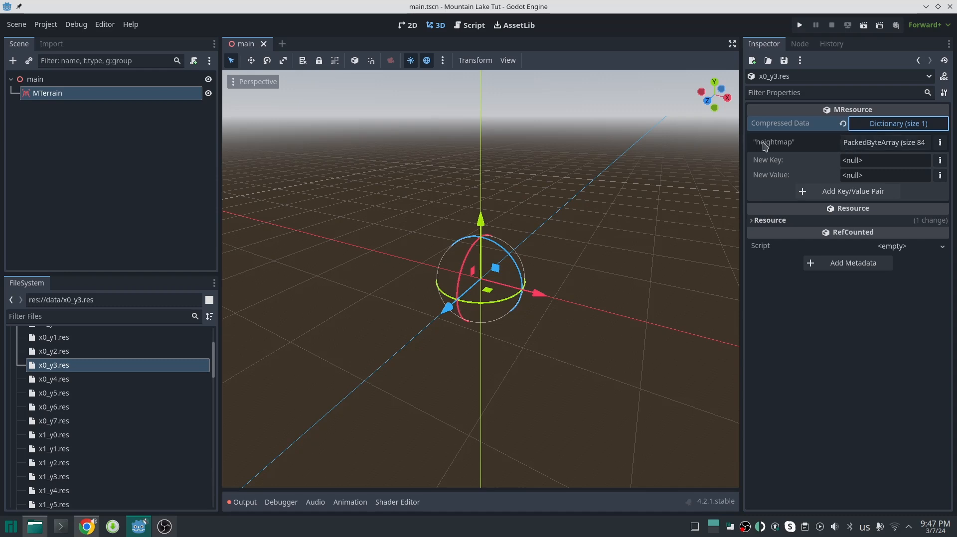
{"action": "left_click", "coordinate": [841, 144]}
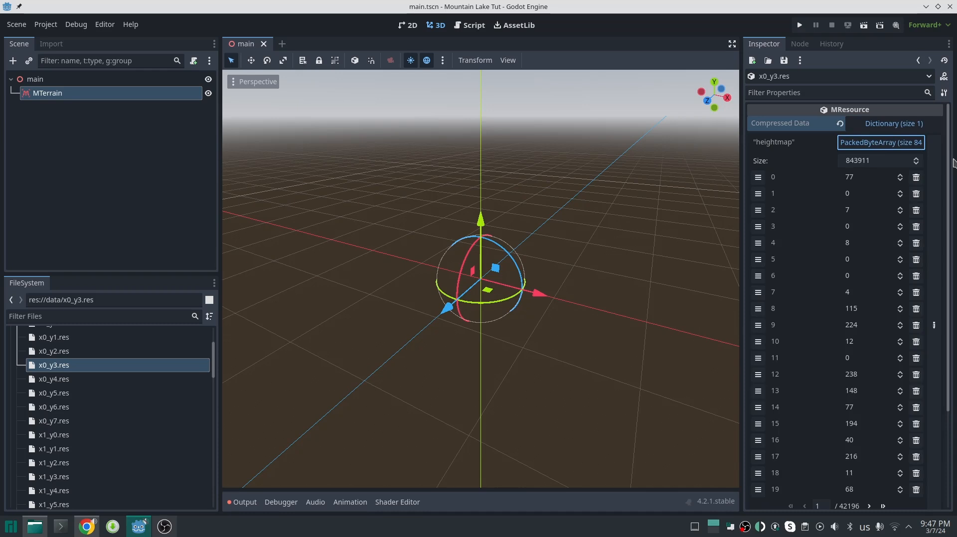
{"action": "left_click", "coordinate": [898, 143]}
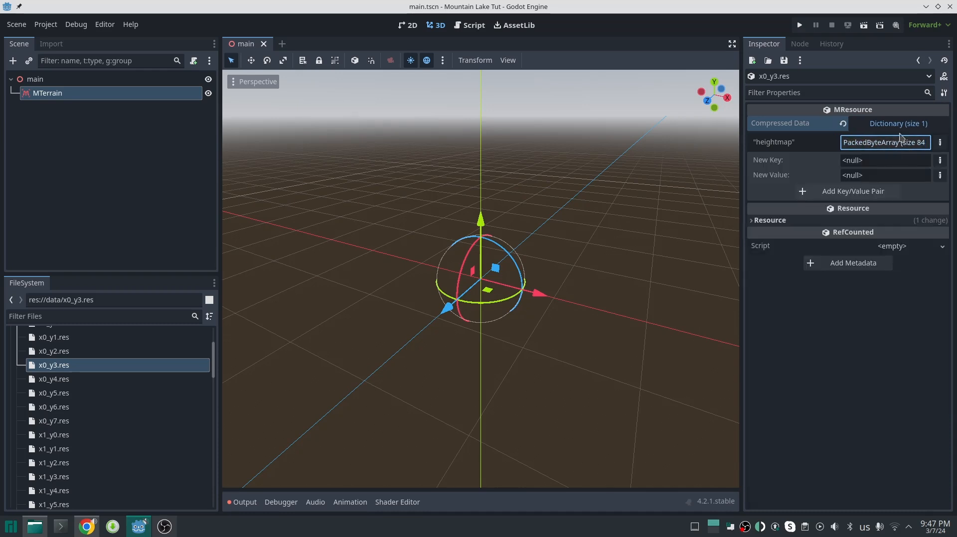
{"action": "left_click", "coordinate": [897, 124]}
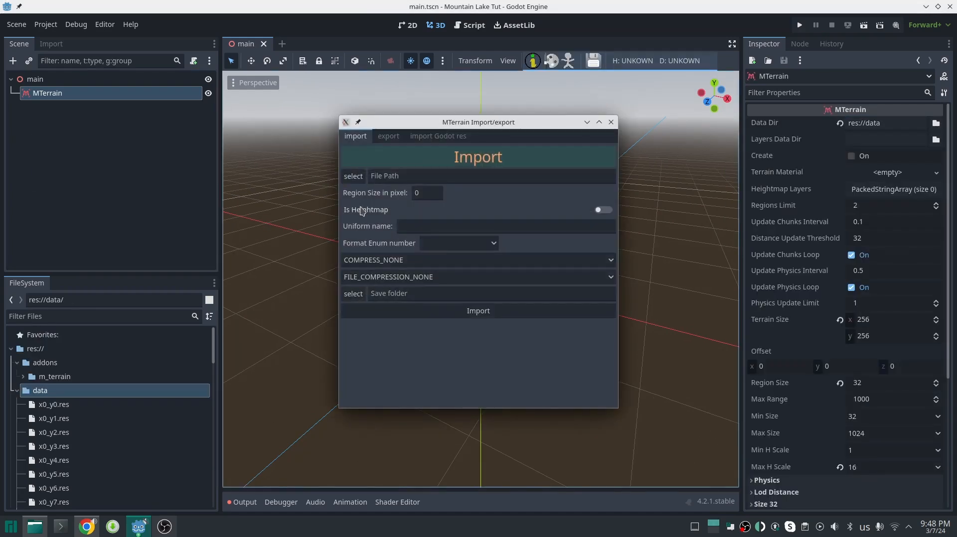
Choose /mnt/hf/mountain_lake/color.png as the import file, with a region size of 1024 pixels and the uniform name tcolor
{"action": "left_click", "coordinate": [356, 178]}
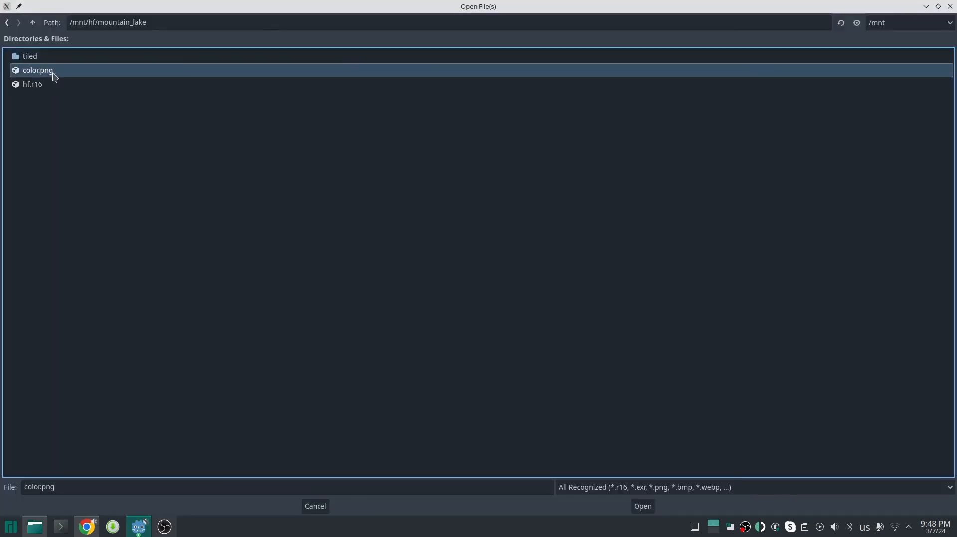
{"action": "double_click", "coordinate": [54, 71]}
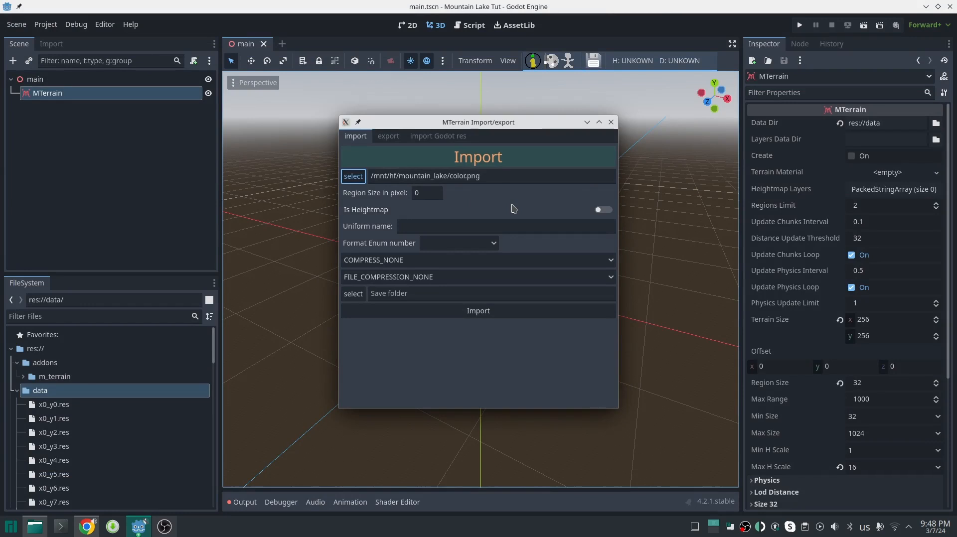
{"action": "left_click", "coordinate": [432, 194]}
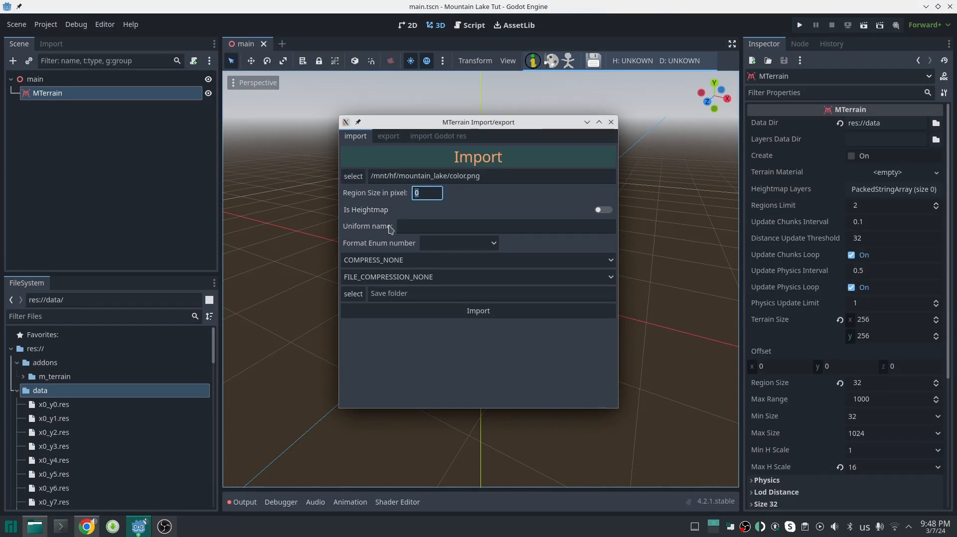
{"action": "left_click", "coordinate": [434, 225]}
{"action": "type", "text": "tcolor"}
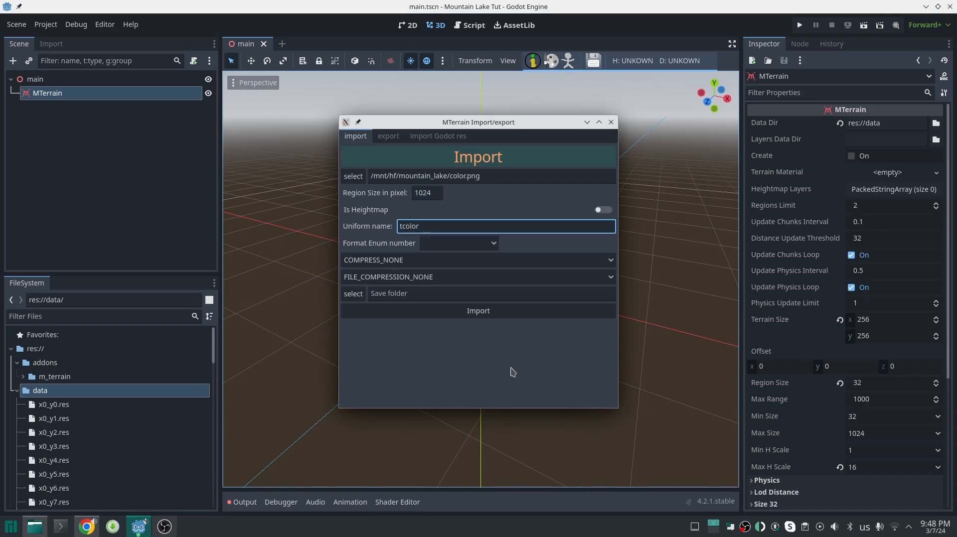
Set the color texture's format to FORMAT_RGB8 and import it into the res://data folder
{"action": "left_click", "coordinate": [486, 245]}
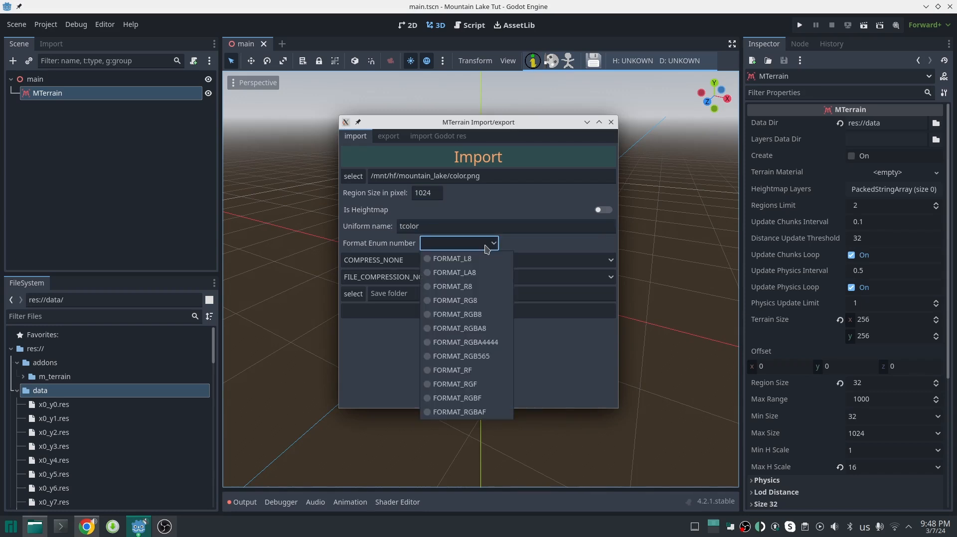
{"action": "left_click", "coordinate": [494, 316]}
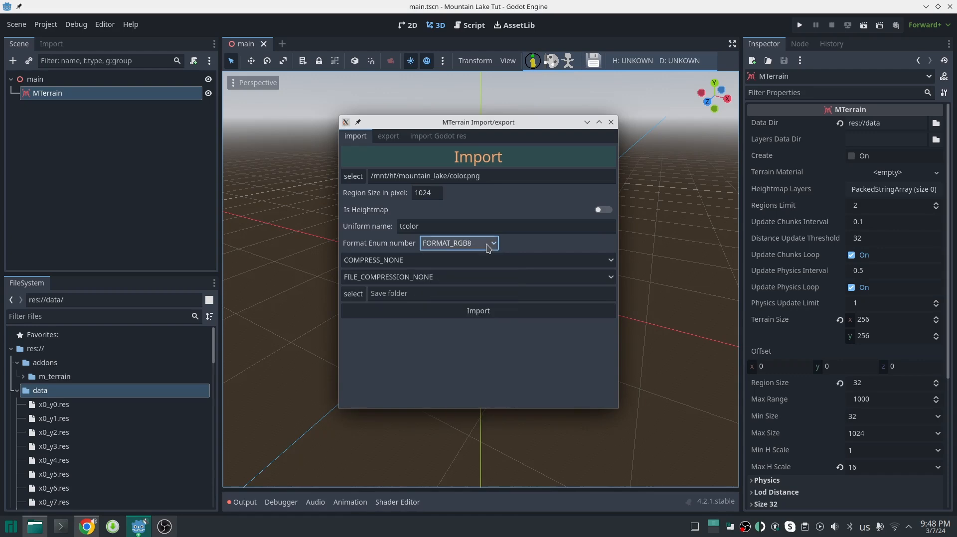
{"action": "left_click", "coordinate": [478, 260]}
{"action": "left_click", "coordinate": [353, 293]}
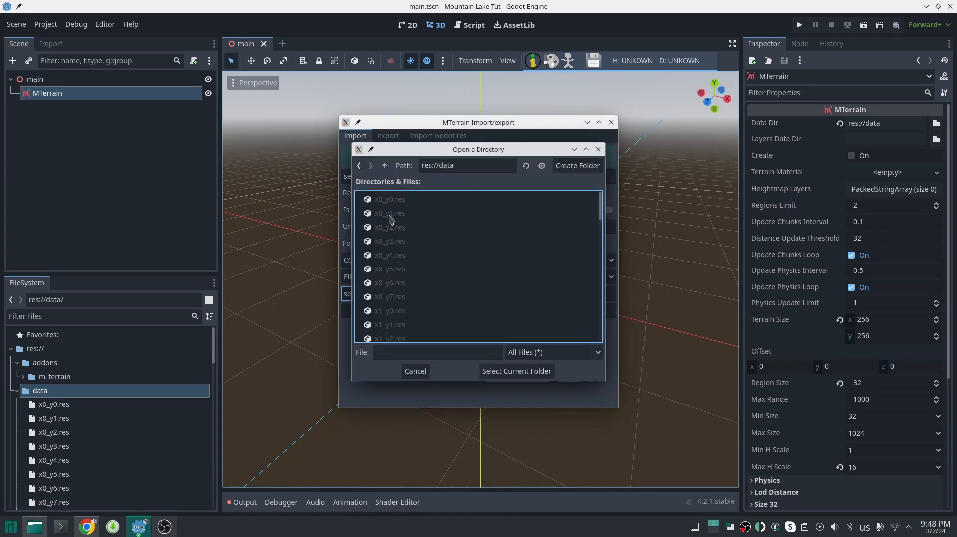
{"action": "left_click", "coordinate": [518, 370]}
{"action": "left_click", "coordinate": [502, 315]}
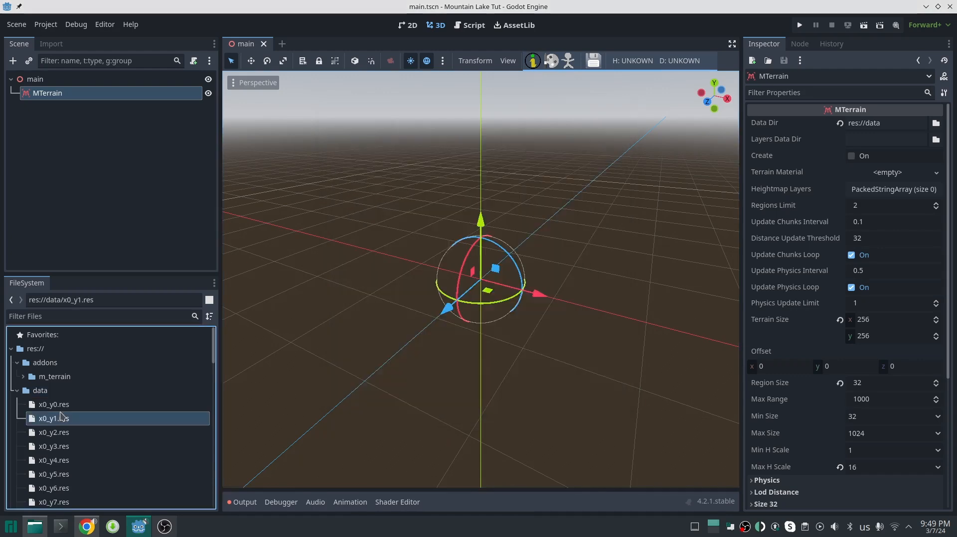
Examine the compressed data dictionary of x0_y1.res, including its tcolor byte array
{"action": "left_click", "coordinate": [898, 124]}
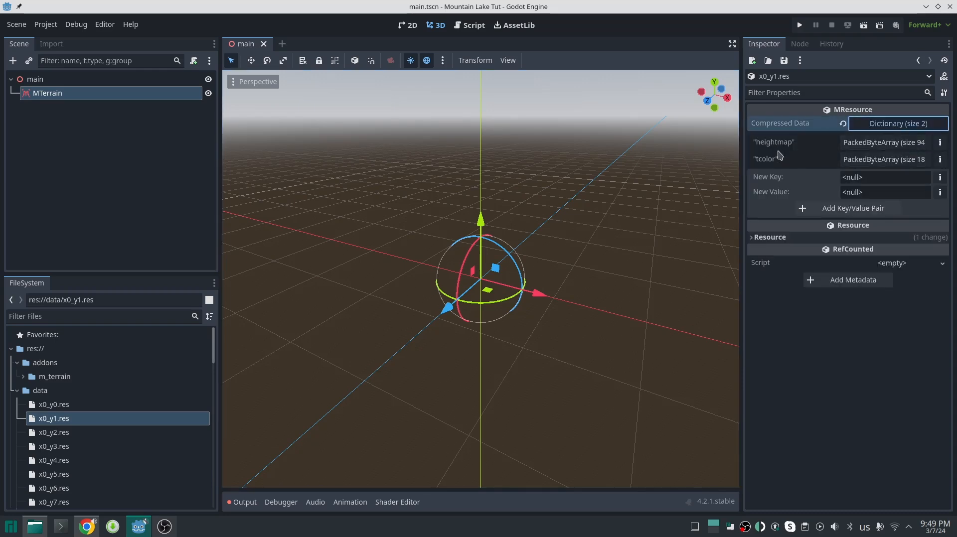
{"action": "left_click", "coordinate": [882, 159]}
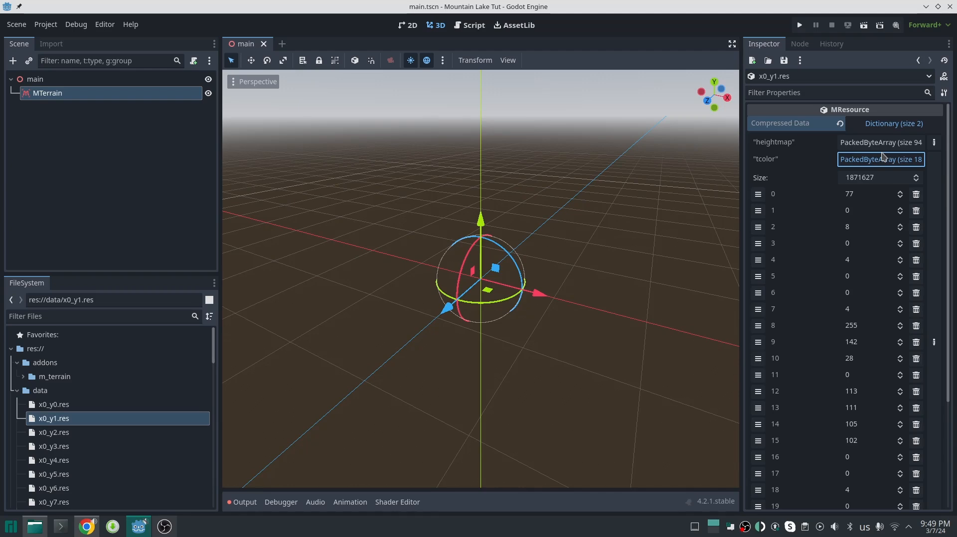
{"action": "left_click", "coordinate": [882, 158]}
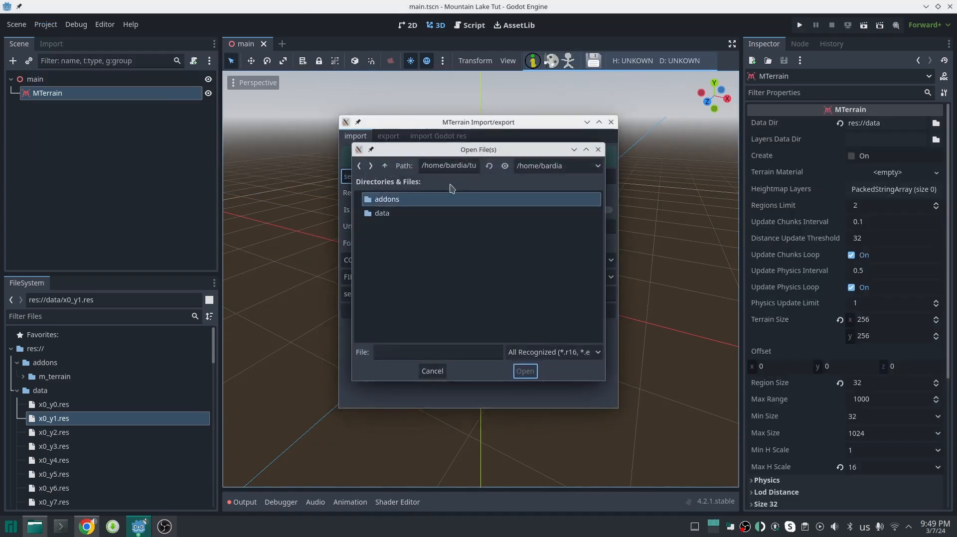
Choose the tiled heightmap hf_x0_y0.r16 in /mnt/hf/mountain_lake/tiled as the import file
{"action": "left_click", "coordinate": [75, 256]}
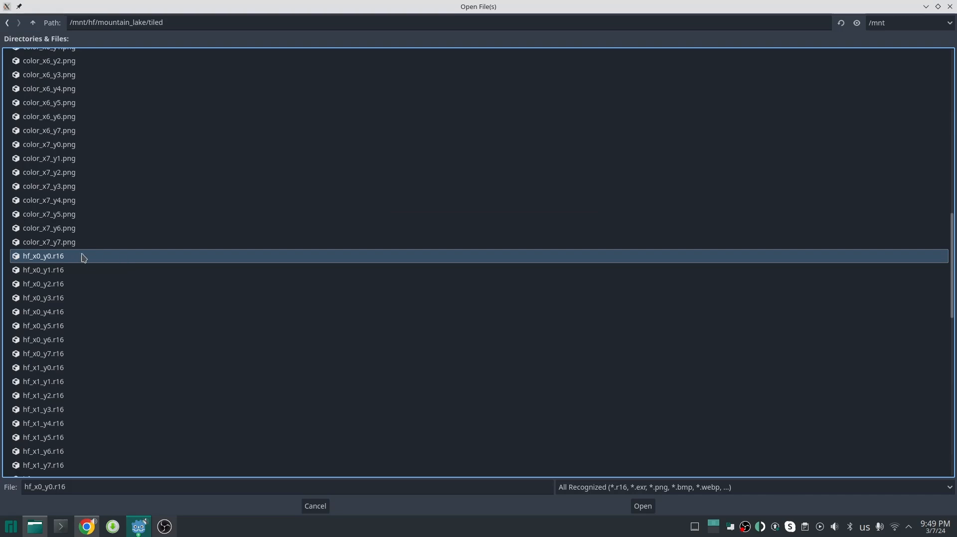
{"action": "double_click", "coordinate": [84, 256]}
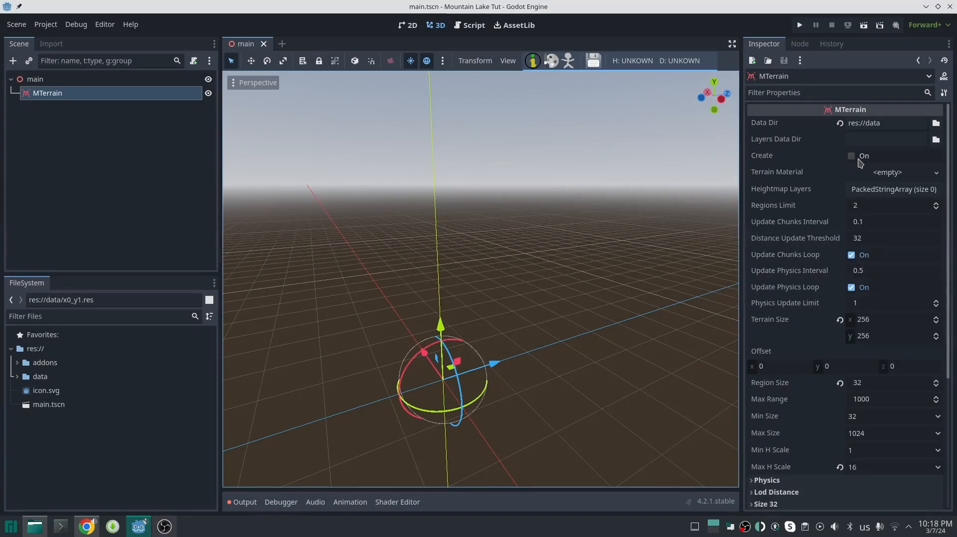
Create the MTerrain node's terrain and inspect the generated mountains in the 3D view
{"action": "left_click", "coordinate": [852, 156]}
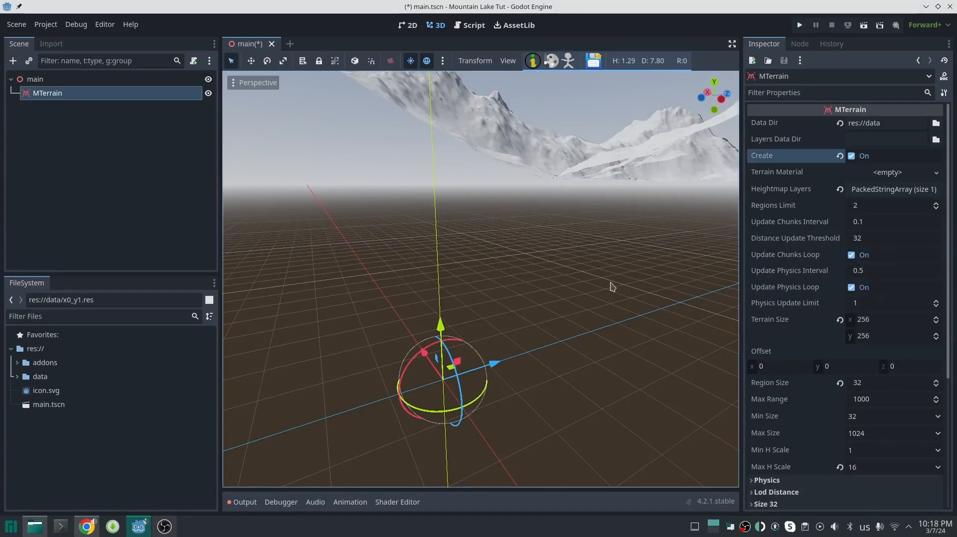
{"action": "key", "text": "w"}
{"action": "right_click_drag", "start_coordinate": [612, 287], "coordinate": [643, 304]}
{"action": "scroll", "coordinate": [612, 286], "scroll_direction": "up", "scroll_amount": 6}
{"action": "scroll", "coordinate": [638, 274], "scroll_direction": "up", "scroll_amount": 15}
{"action": "key", "text": "w"}
{"action": "key", "text": "a"}
{"action": "key", "text": "s"}
{"action": "key", "text": "w"}
Raise the MTerrain node's regions limit to 9
{"action": "left_click", "coordinate": [936, 204]}
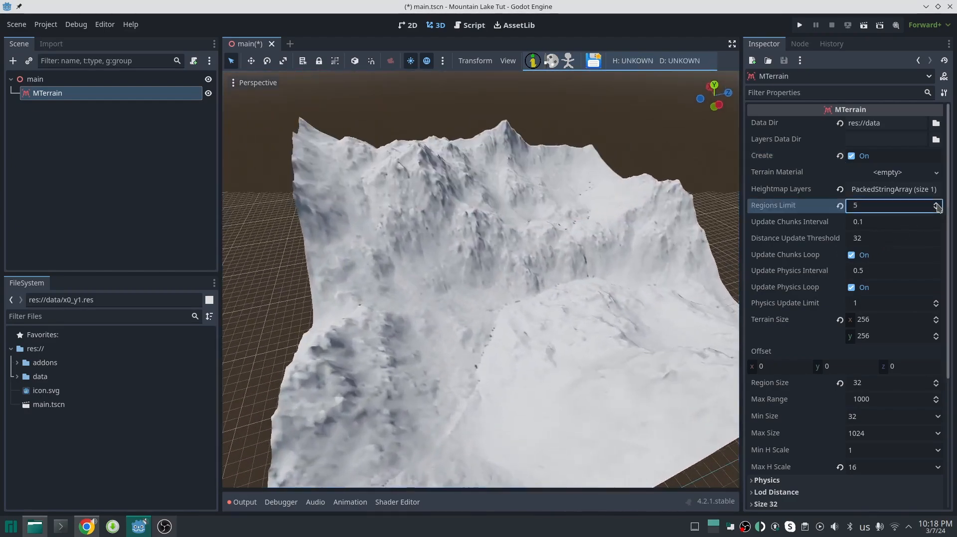
{"action": "left_click", "coordinate": [937, 204]}
{"action": "left_click", "coordinate": [937, 204]}
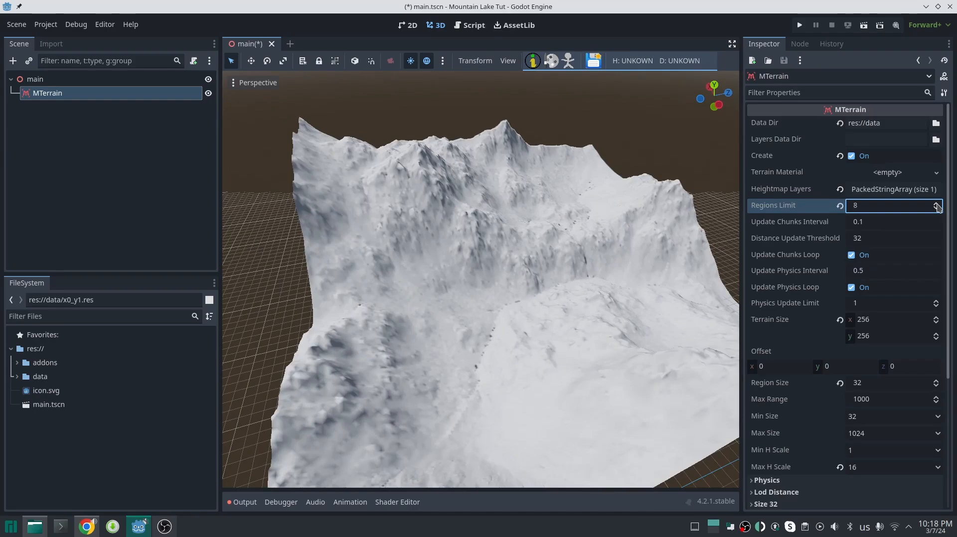
Examine the terrain from close to the ground, including how far the distant mountains are drawn
{"action": "key", "text": "s"}
{"action": "right_click_drag", "start_coordinate": [618, 295], "coordinate": [658, 269]}
{"action": "key", "text": "d"}
{"action": "key", "text": "w"}
{"action": "scroll", "coordinate": [565, 279], "scroll_direction": "up", "scroll_amount": 2}
{"action": "key", "text": "d"}
{"action": "key", "text": "d"}
{"action": "key", "text": "s"}
Set the 3D viewport's View Z-Far distance to 8000
{"action": "left_click", "coordinate": [508, 60]}
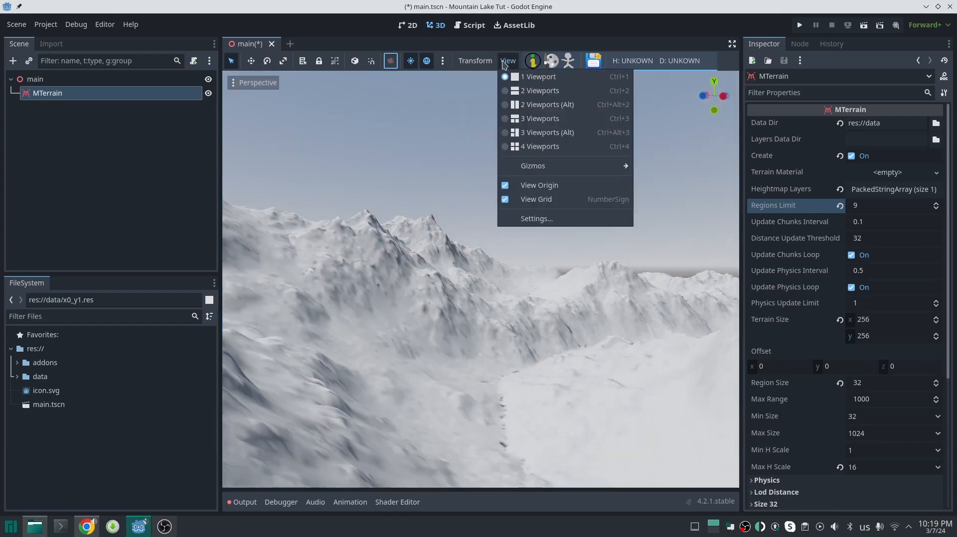
{"action": "left_click", "coordinate": [532, 223]}
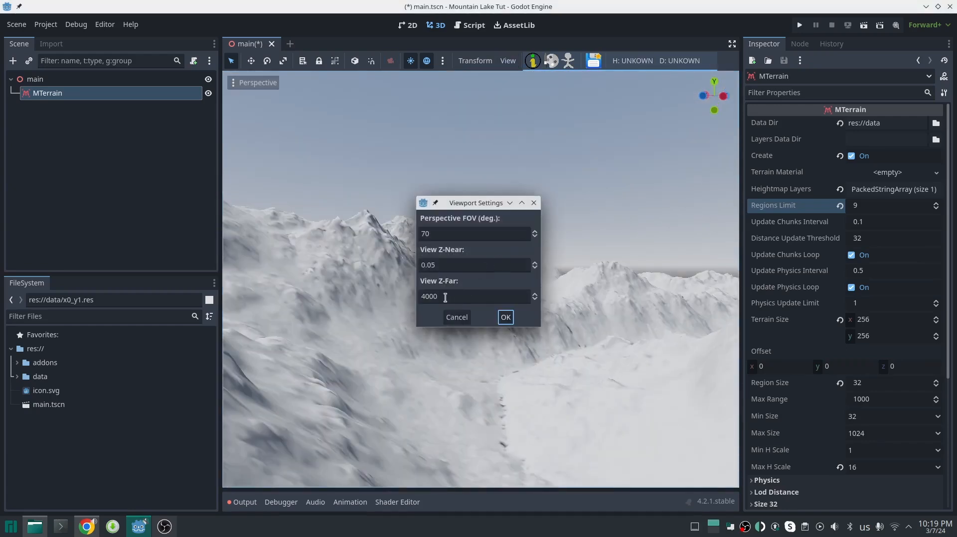
{"action": "left_click_drag", "start_coordinate": [456, 299], "coordinate": [394, 297]}
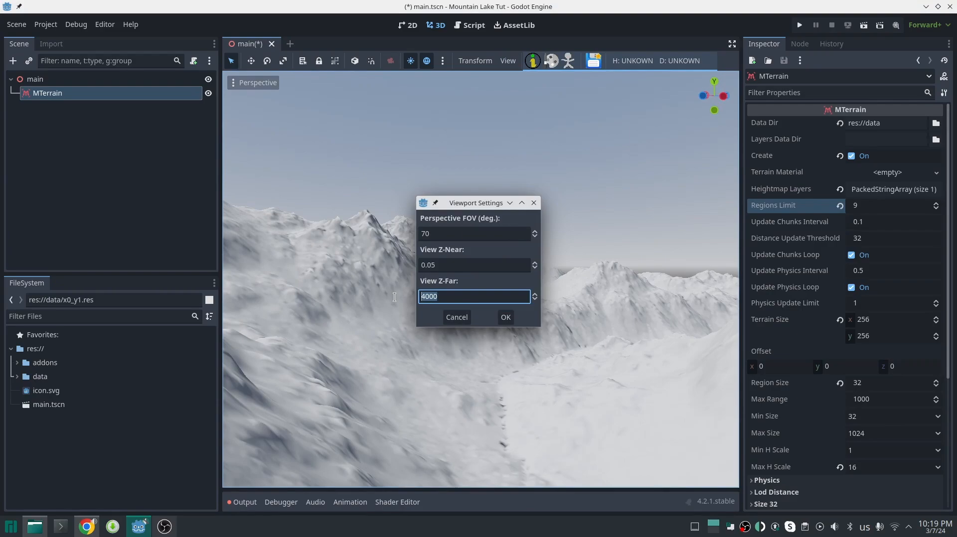
{"action": "type", "text": "8000"}
{"action": "left_click", "coordinate": [506, 318]}
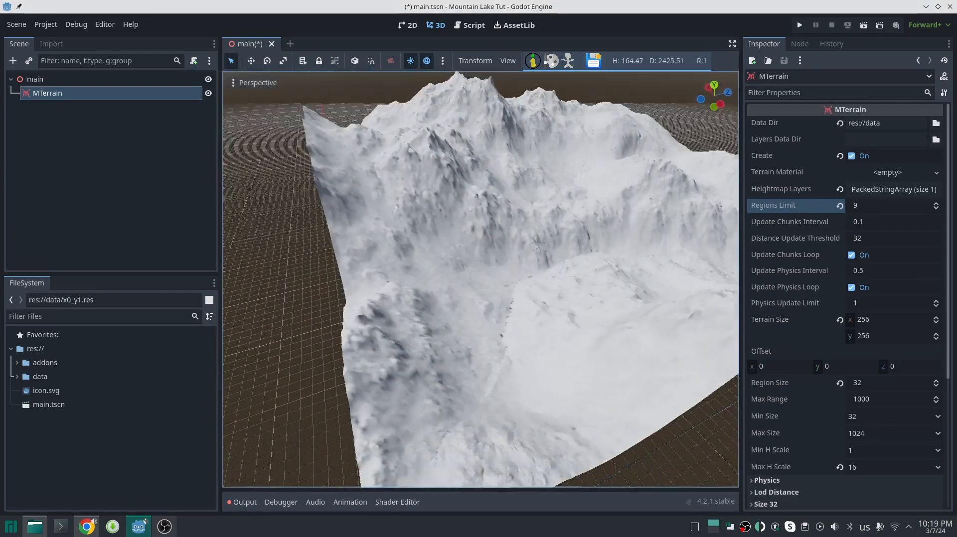
Set the MTerrain node's offset to -4096 on both X and Z and re-create the terrain
{"action": "right_click_drag", "start_coordinate": [557, 326], "coordinate": [473, 354]}
{"action": "middle_click_drag", "start_coordinate": [548, 321], "coordinate": [578, 293], "text": "shift"}
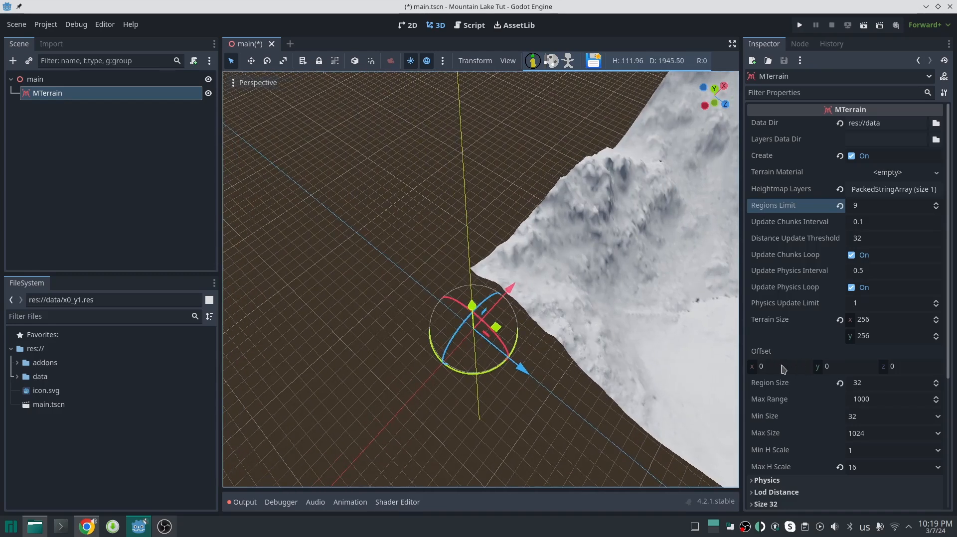
{"action": "left_click", "coordinate": [782, 367]}
{"action": "type", "text": "-4"}
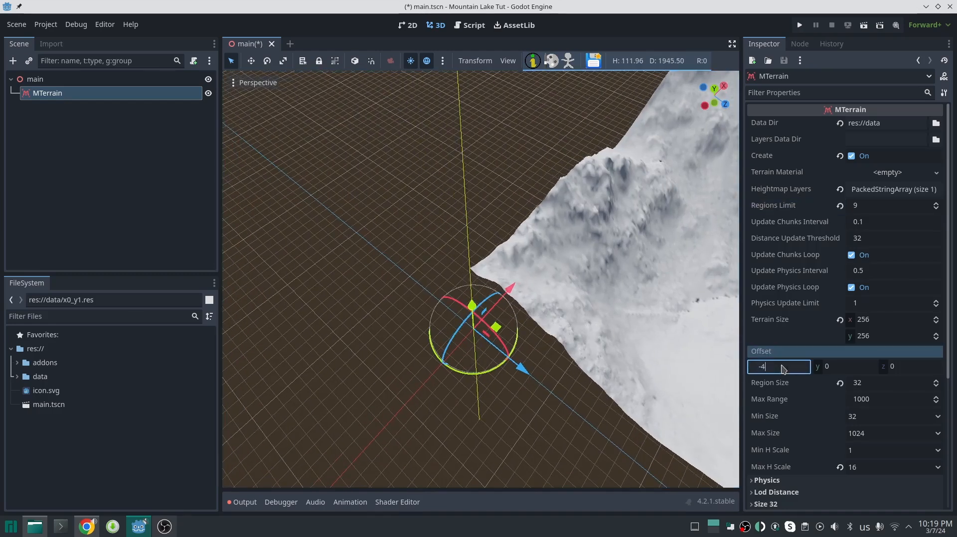
{"action": "type", "text": "096"}
{"action": "key", "text": "Tab"}
{"action": "key", "text": "Tab"}
{"action": "type", "text": "-4096"}
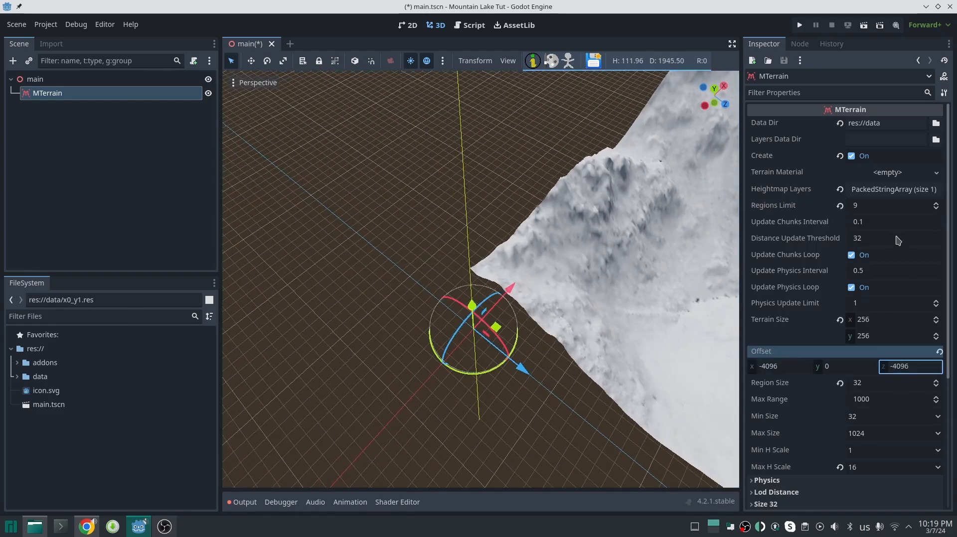
{"action": "left_click", "coordinate": [851, 157]}
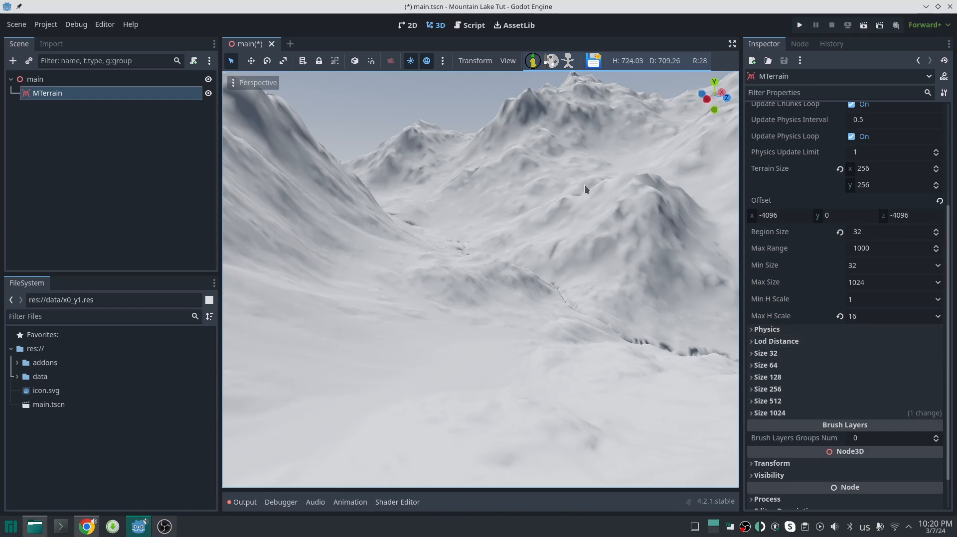
Check the terrain's detail in the distance and review the MTerrain node's LOD distance settings
{"action": "right_click_drag", "start_coordinate": [591, 193], "coordinate": [587, 172]}
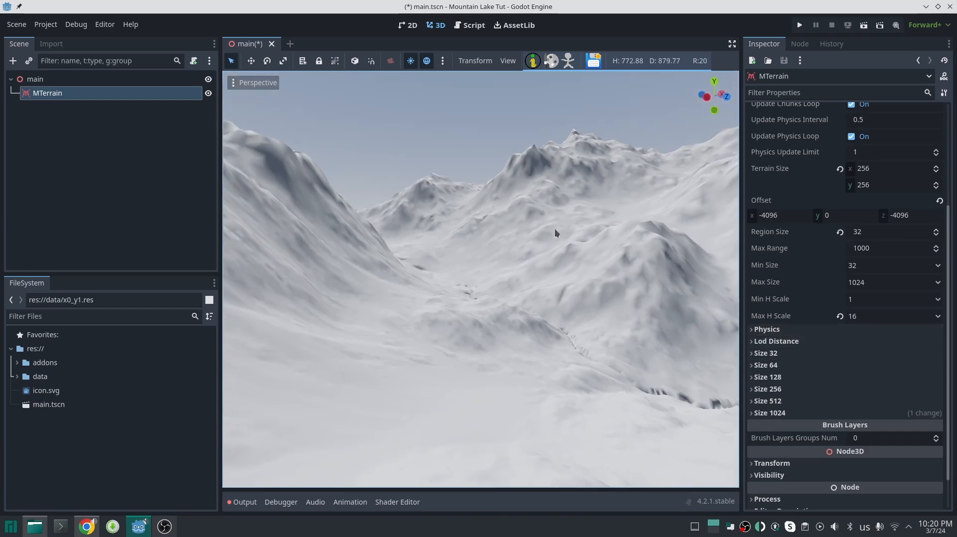
{"action": "right_click_drag", "start_coordinate": [581, 296], "coordinate": [597, 300]}
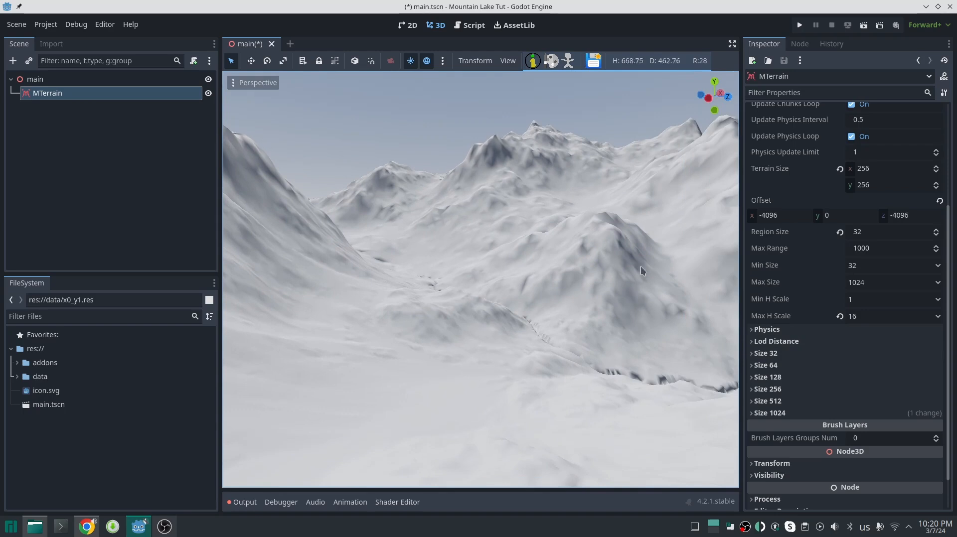
{"action": "left_click", "coordinate": [799, 342]}
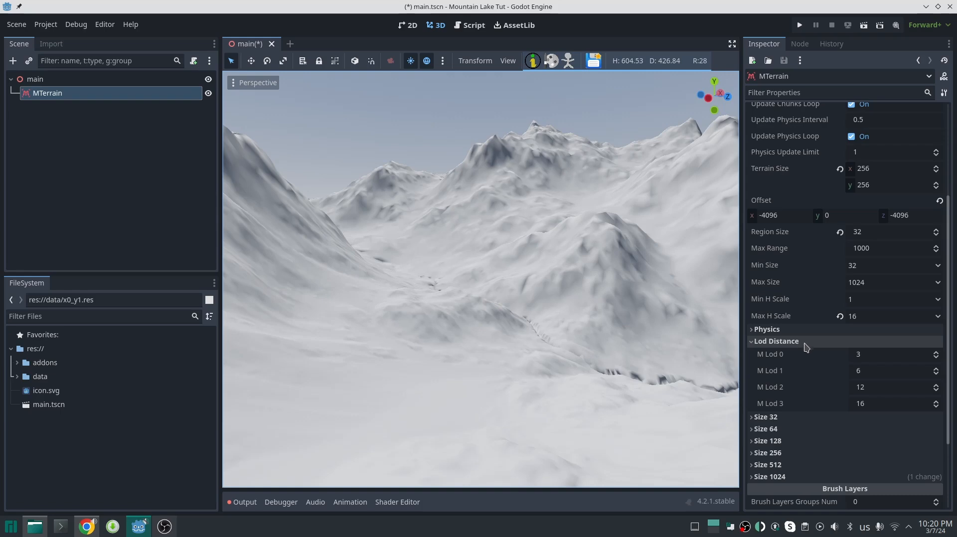
{"action": "left_click", "coordinate": [793, 359]}
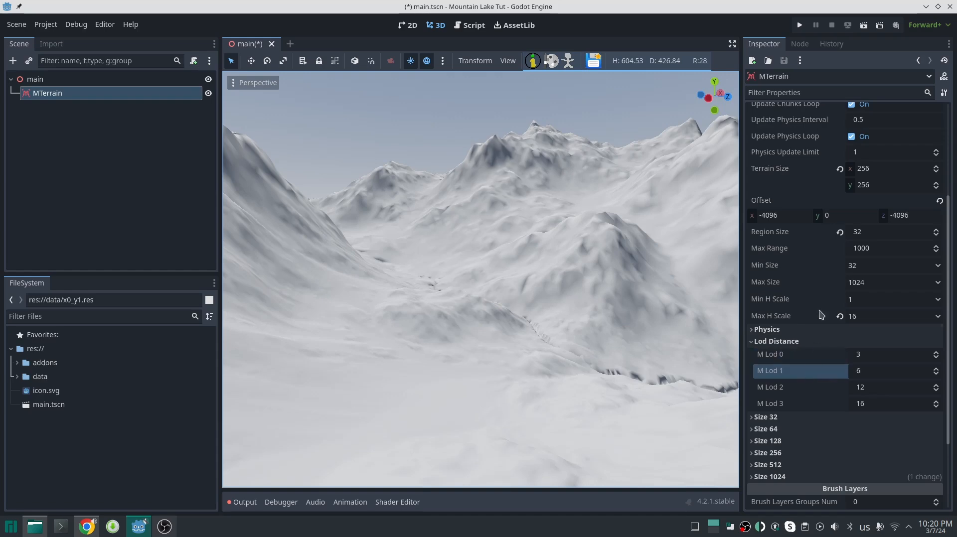
Set the LOD distances M Lod 2 to 20 and M Lod 3 to 32, with the terrain removed and re-created around the change
{"action": "scroll", "coordinate": [818, 319], "scroll_direction": "up", "scroll_amount": 5}
{"action": "left_click", "coordinate": [865, 160]}
{"action": "scroll", "coordinate": [841, 315], "scroll_direction": "down", "scroll_amount": 4}
{"action": "left_click", "coordinate": [887, 342]}
{"action": "type", "text": "2"}
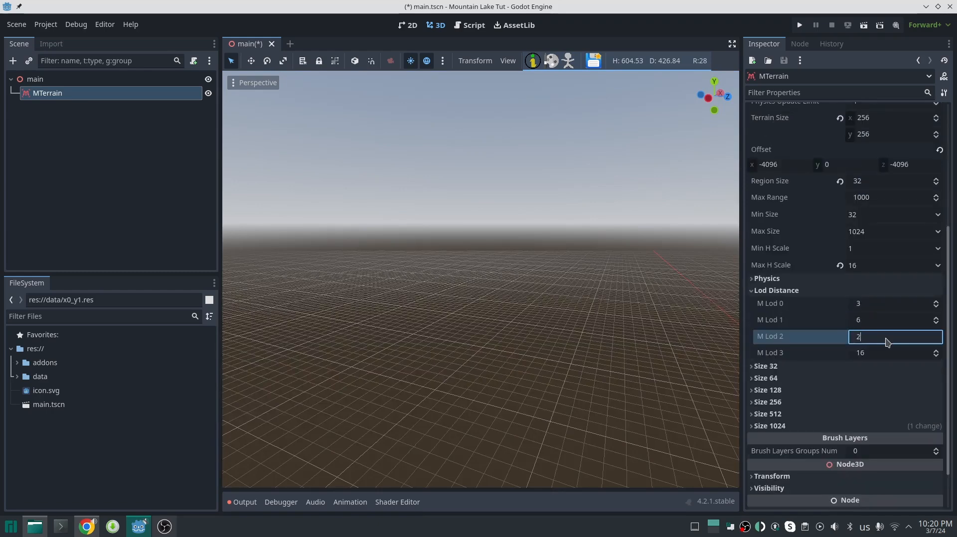
{"action": "key", "text": "Tab"}
{"action": "type", "text": "32"}
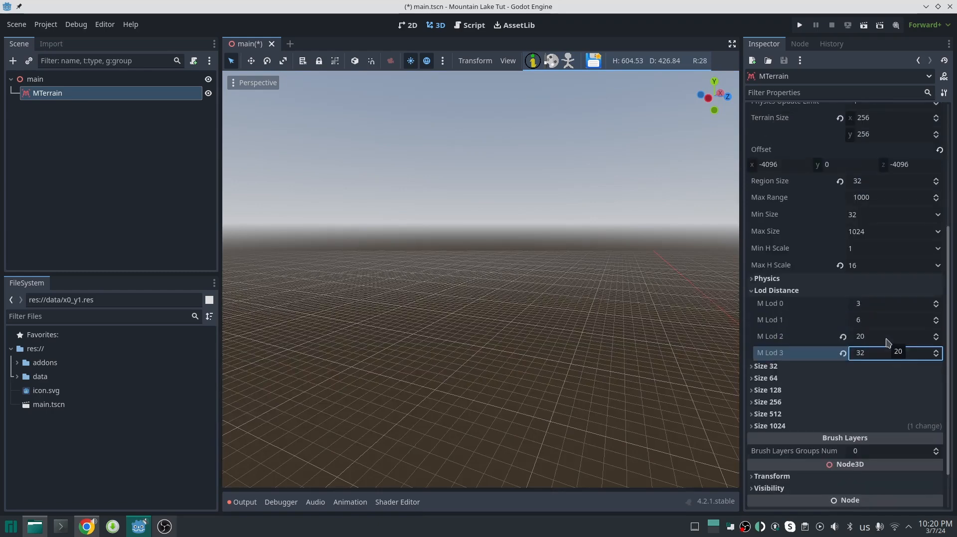
{"action": "scroll", "coordinate": [899, 279], "scroll_direction": "up", "scroll_amount": 5}
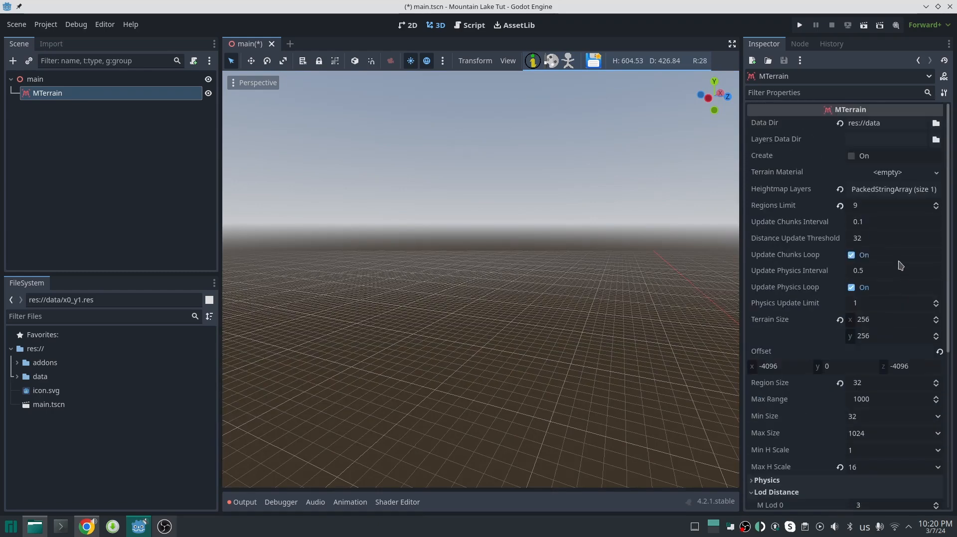
{"action": "left_click", "coordinate": [852, 156]}
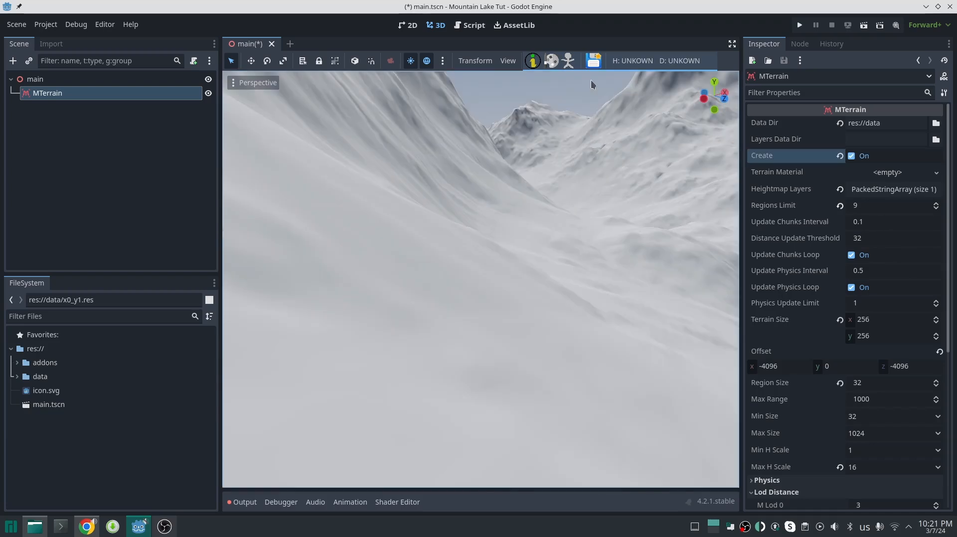
Show the human reference figure on the terrain surface to judge the mountains' scale
{"action": "left_click", "coordinate": [568, 62]}
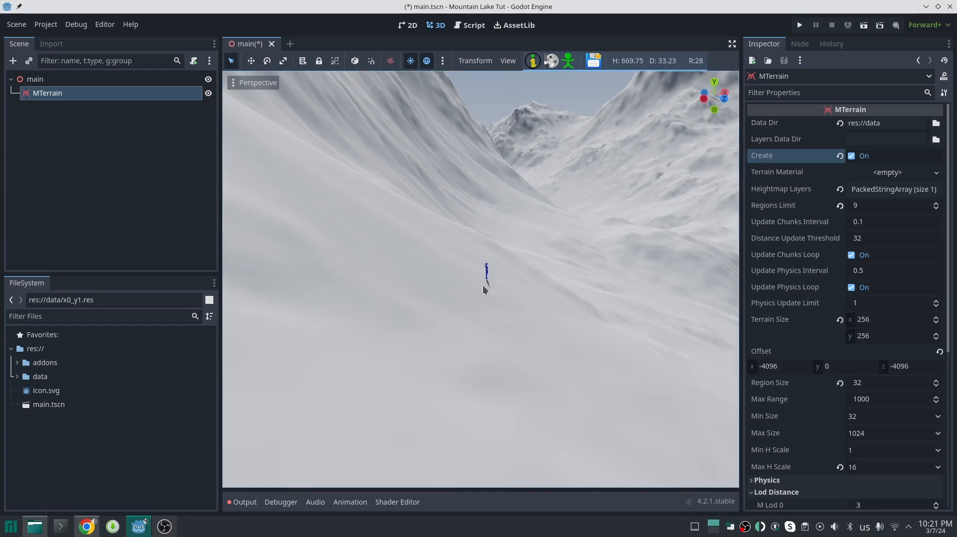
{"action": "right_click_drag", "start_coordinate": [471, 313], "coordinate": [481, 264]}
{"action": "right_click_drag", "start_coordinate": [507, 298], "coordinate": [480, 266]}
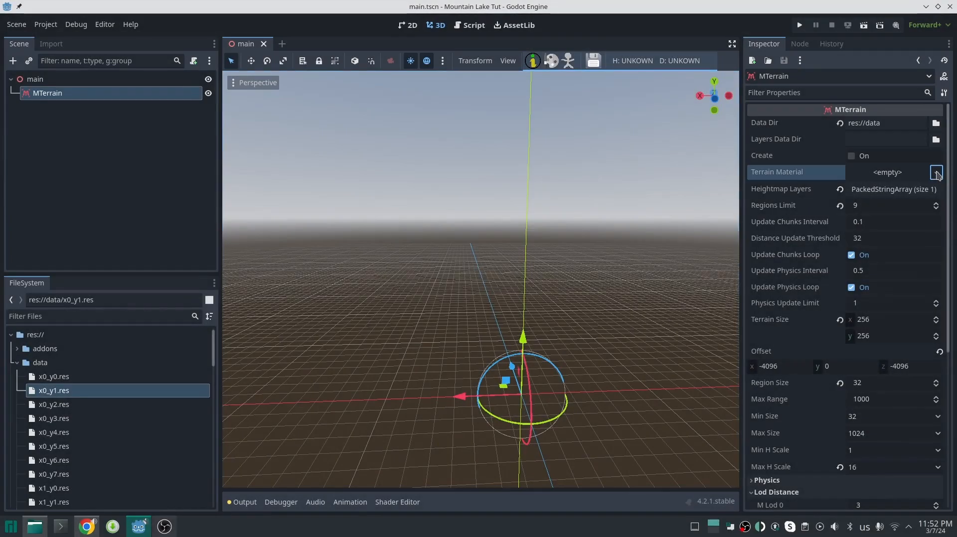
Assign a new MTerrainMaterial as the MTerrain node's terrain material and give it a new Shader
{"action": "left_click", "coordinate": [936, 173]}
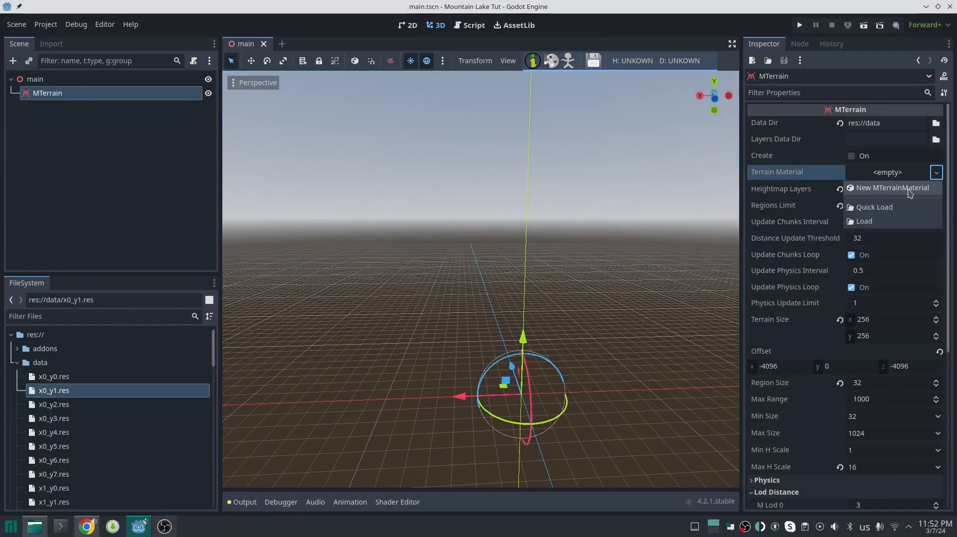
{"action": "left_click", "coordinate": [909, 194]}
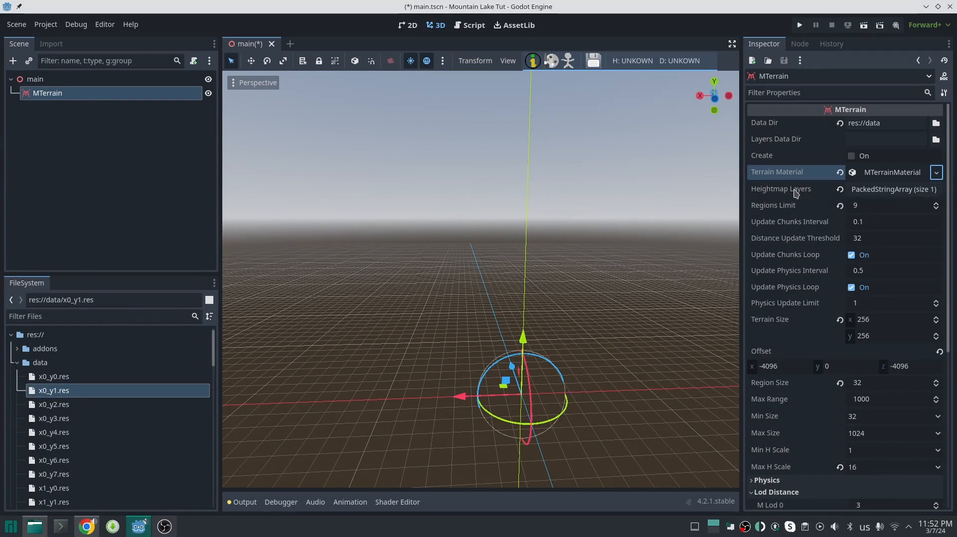
{"action": "left_click", "coordinate": [888, 177]}
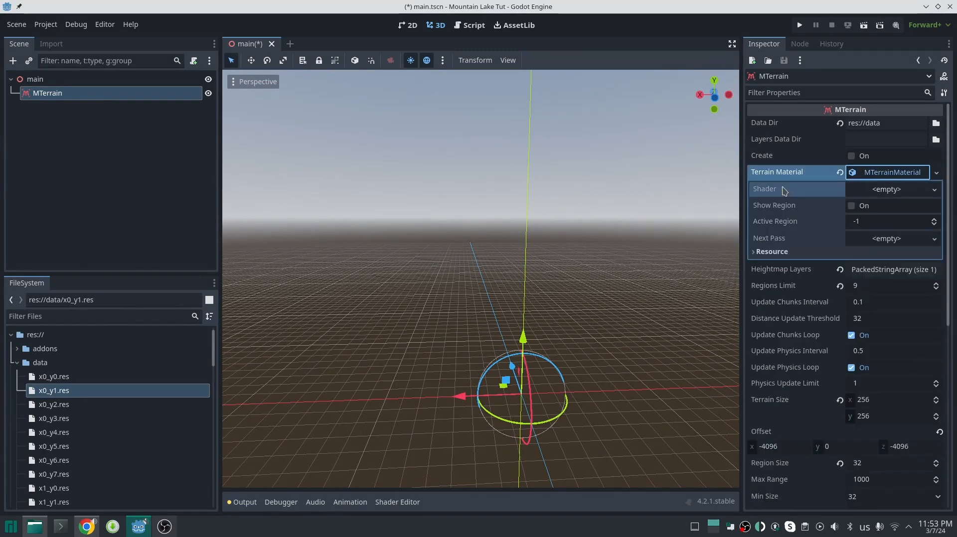
{"action": "left_click", "coordinate": [857, 191]}
{"action": "left_click", "coordinate": [881, 204]}
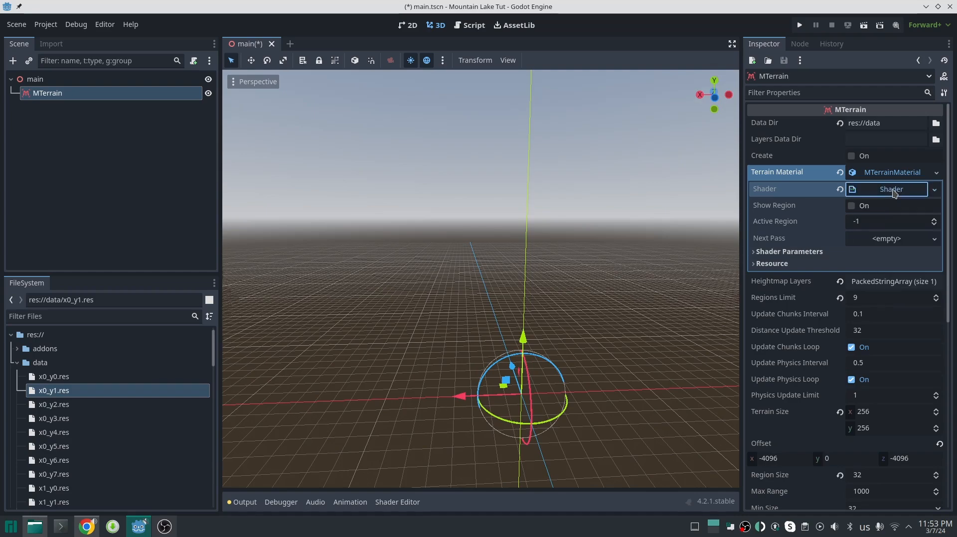
Open the material's shader for editing, declare uniform sampler2D mterrain_tcolor:source_color below the mterrain_normals uniform, and save
{"action": "left_click", "coordinate": [894, 194]}
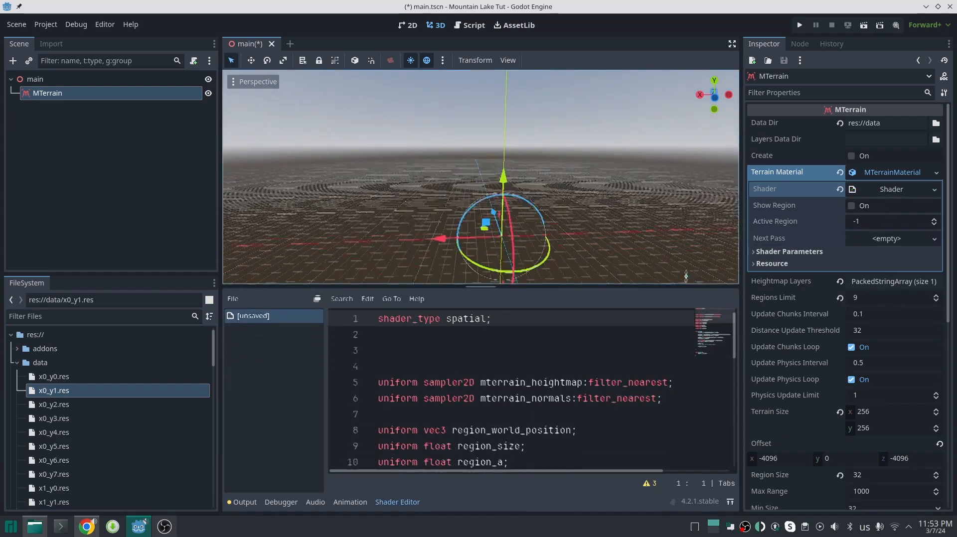
{"action": "left_click_drag", "start_coordinate": [743, 244], "coordinate": [843, 249]}
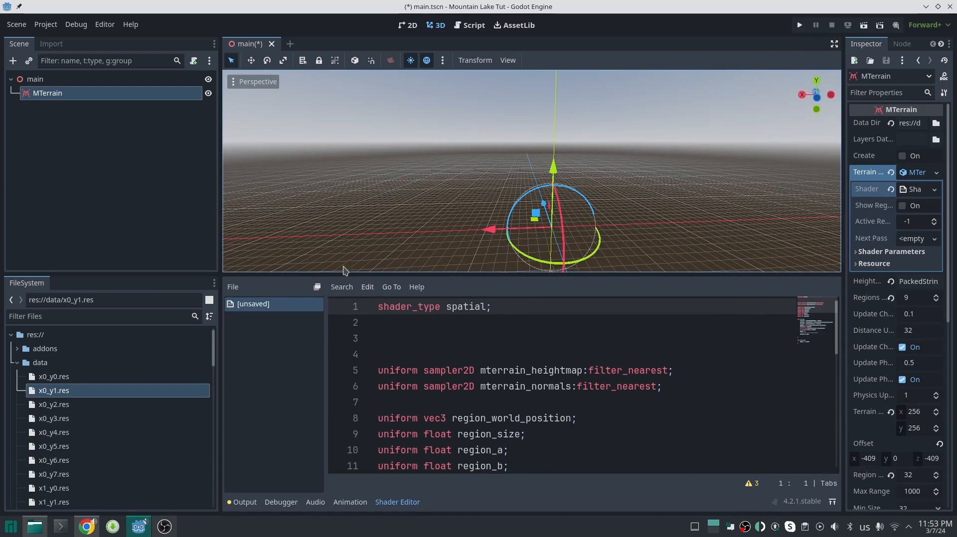
{"action": "left_click", "coordinate": [617, 277]}
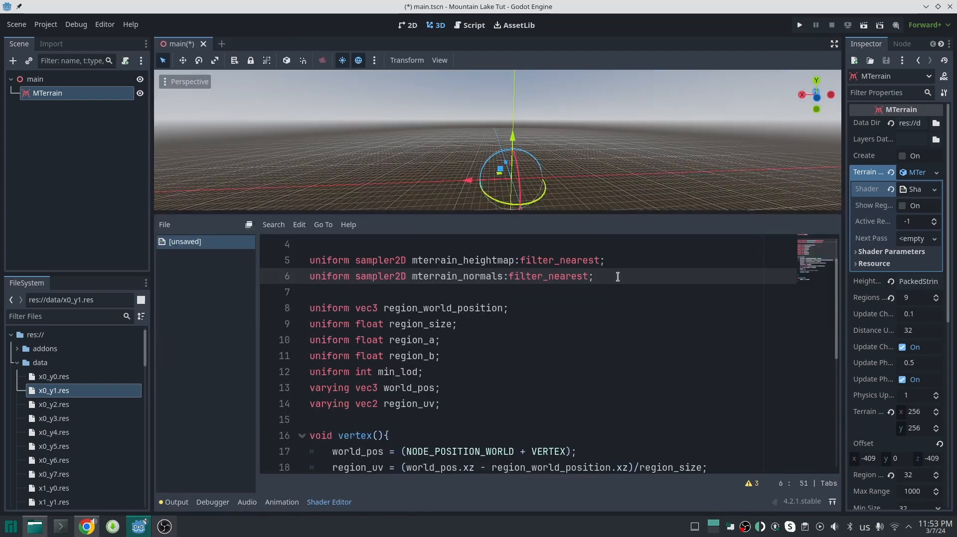
{"action": "key", "text": "Return"}
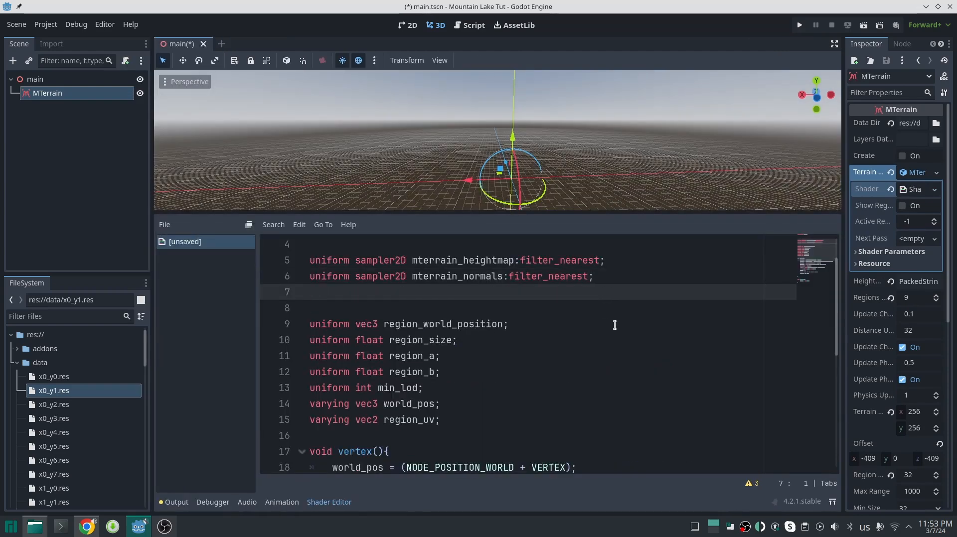
{"action": "type", "text": "uniform sampler2D mterrain_tcolor:"}
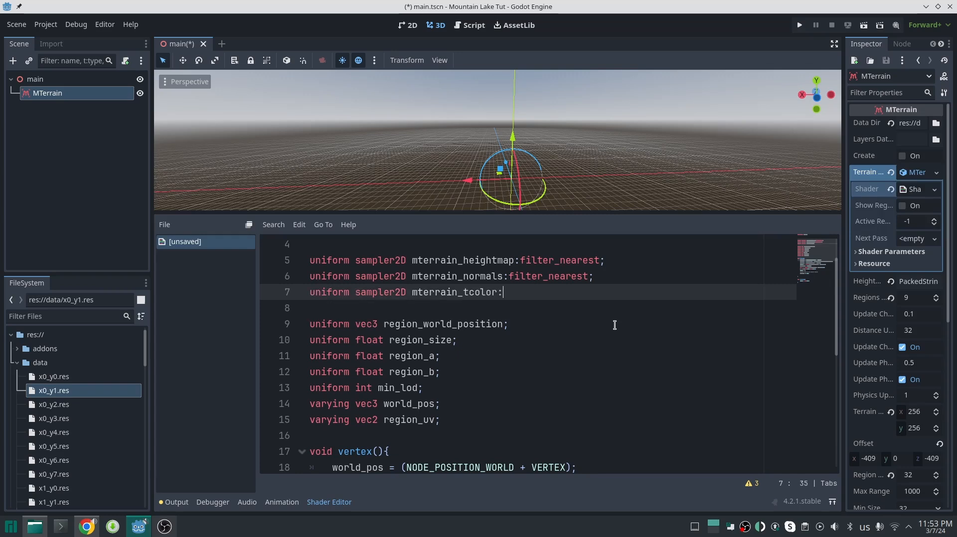
{"action": "type", "text": "sour"}
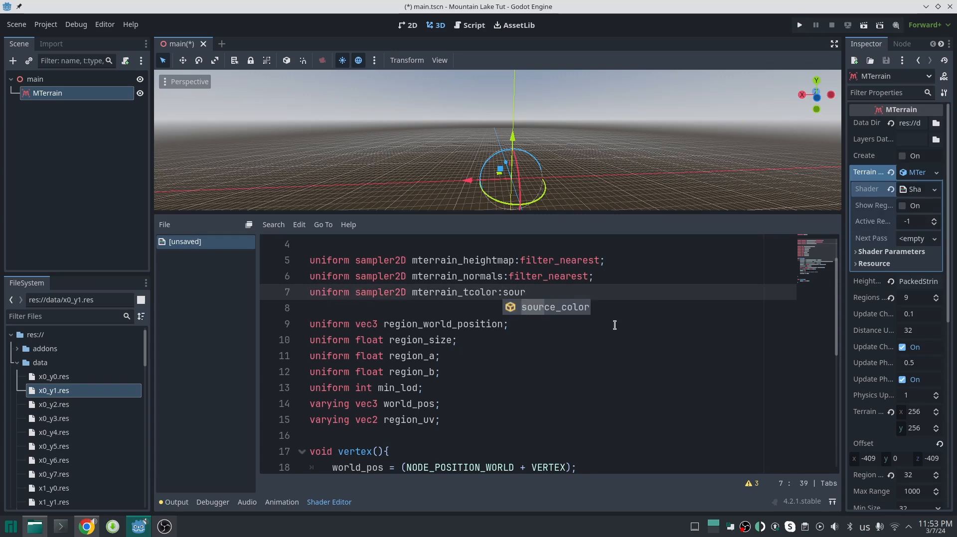
{"action": "key", "text": "Return"}
{"action": "key", "text": "ctrl+s"}
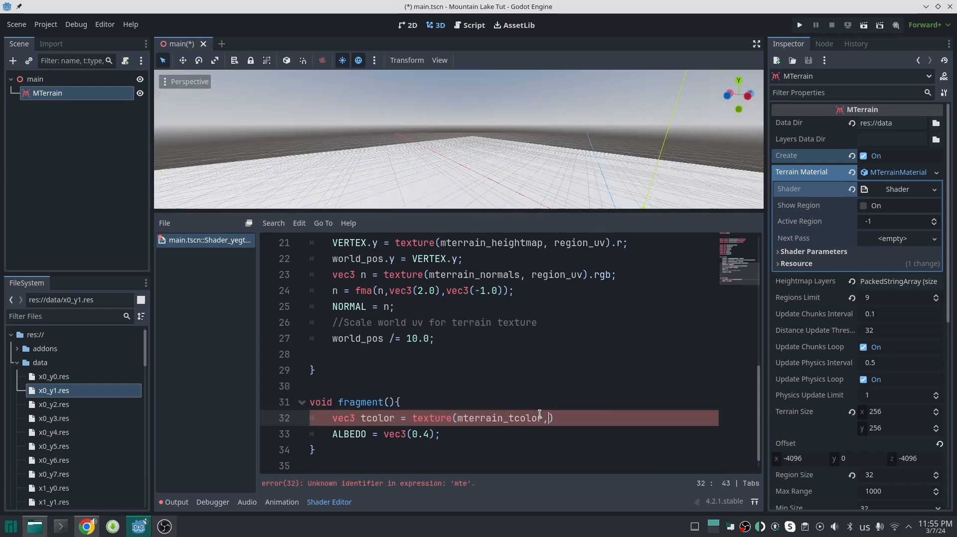
In fragment(), set vec3 tcolor = texture(mterrain_tcolor, region_uv).rgb, assign ALBEDO = tcolor, and save the scene
{"action": "type", "text": "region_uv"}
{"action": "key", "text": "ctrl+s"}
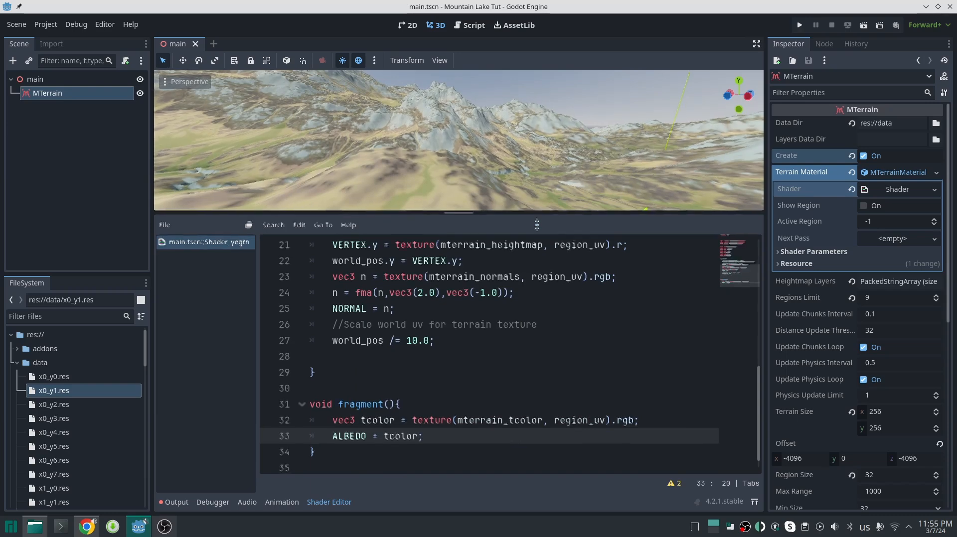
Enlarge the 3D view and fly over the mountains to examine the terrain's color texture from different directions
{"action": "left_click_drag", "start_coordinate": [538, 220], "coordinate": [539, 301]}
{"action": "key", "text": "w"}
{"action": "right_click_drag", "start_coordinate": [458, 209], "coordinate": [488, 115]}
{"action": "scroll", "coordinate": [458, 179], "scroll_direction": "up", "scroll_amount": 3}
{"action": "key", "text": "a"}
{"action": "scroll", "coordinate": [458, 180], "scroll_direction": "down", "scroll_amount": 2}
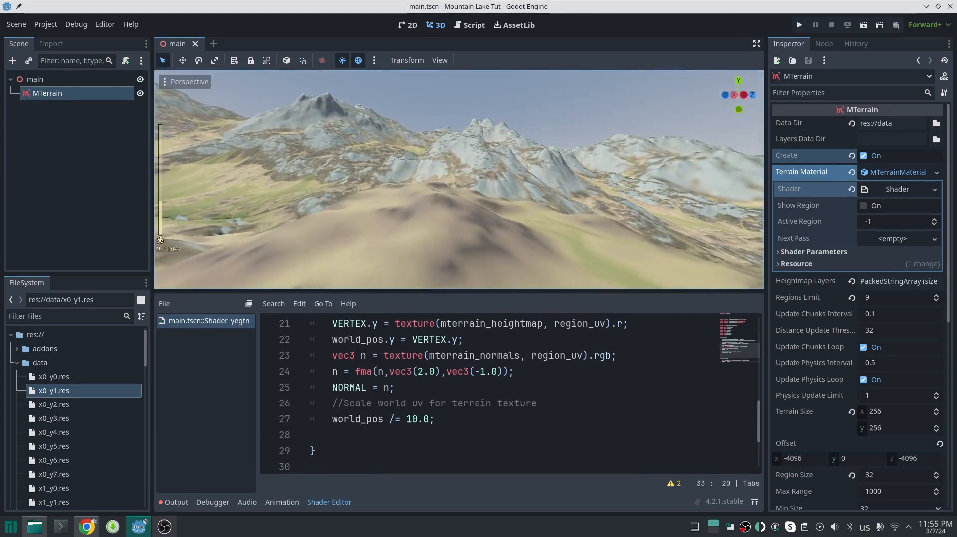
{"action": "key", "text": "a"}
{"action": "right_click_drag", "start_coordinate": [459, 179], "coordinate": [479, 179]}
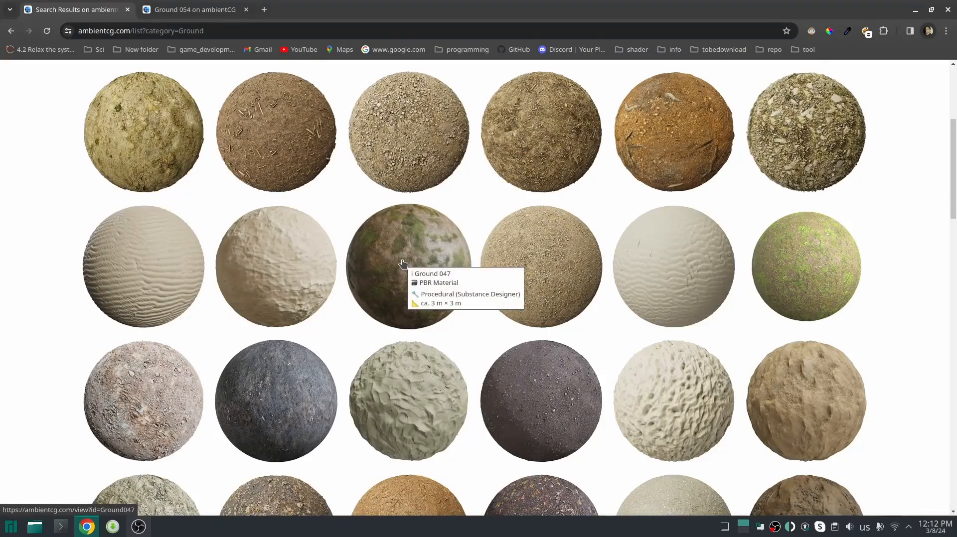
Browse the Ground category on ambientCG in the browser and open the Ground 054 material
{"action": "scroll", "coordinate": [402, 263], "scroll_direction": "up", "scroll_amount": 5}
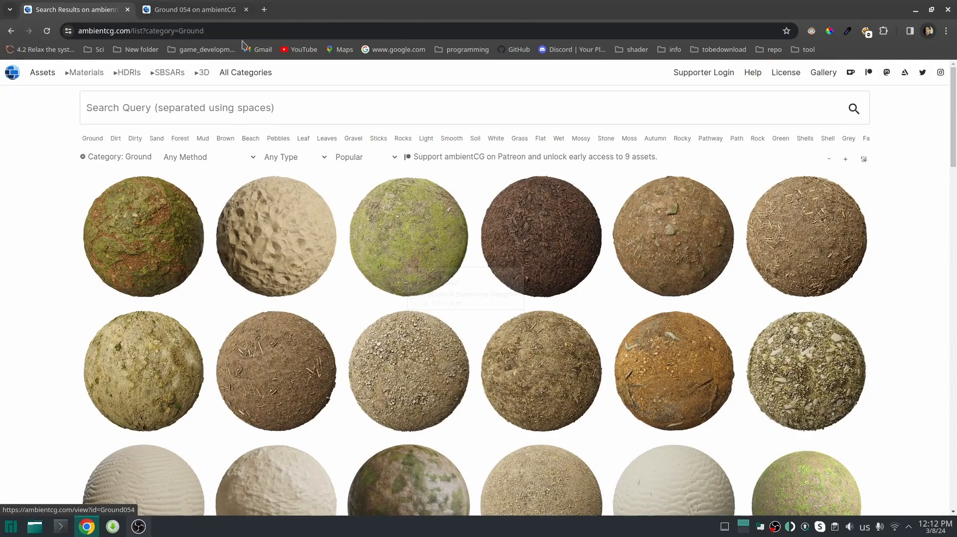
{"action": "left_click", "coordinate": [294, 231]}
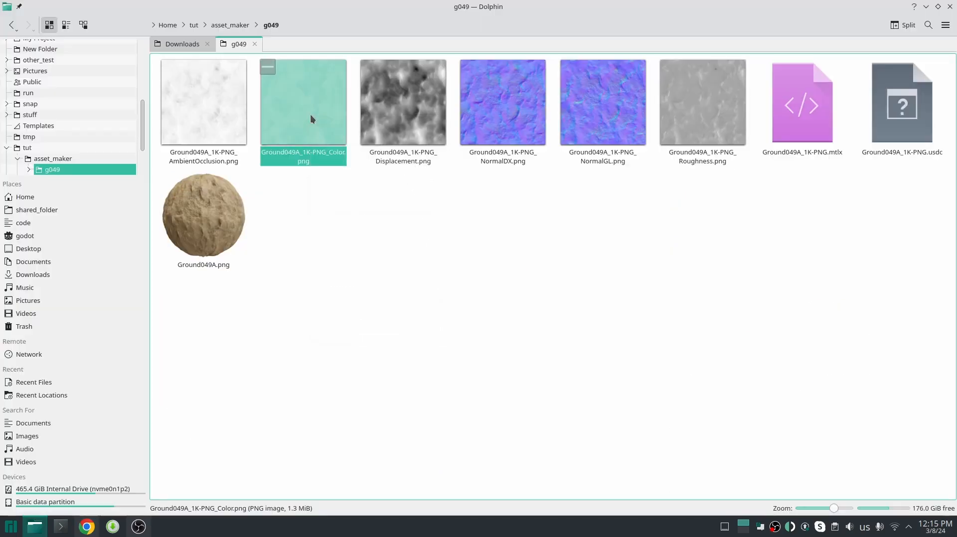
Open Ground049A_1K-PNG_Color.png from the g049 folder in GIMP and convert the image to grayscale mode
{"action": "right_click", "coordinate": [310, 115]}
{"action": "mouse_move", "coordinate": [363, 139]}
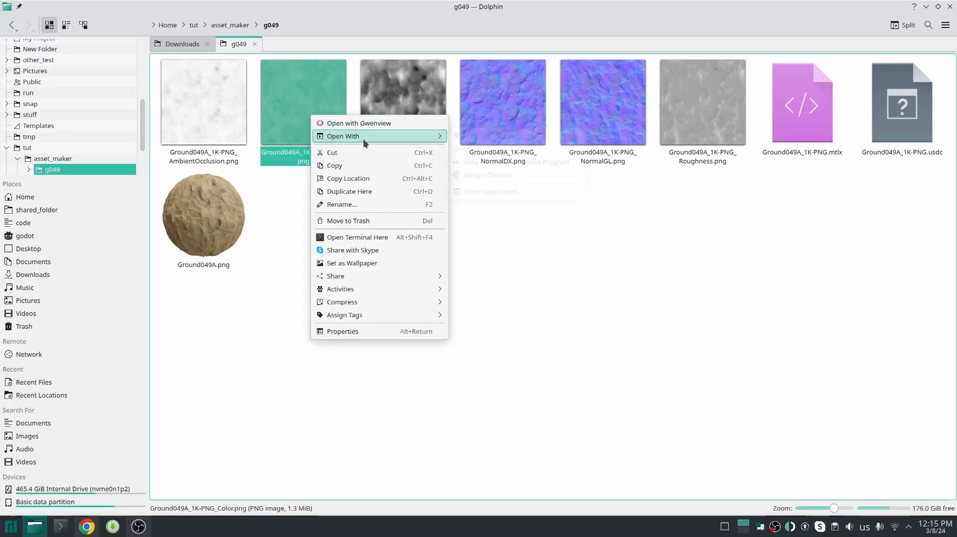
{"action": "left_click", "coordinate": [503, 161]}
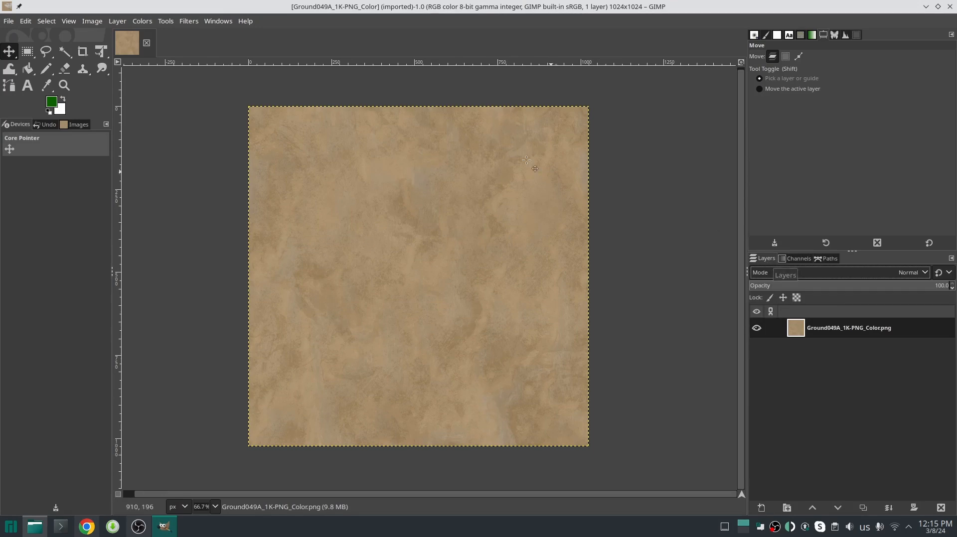
{"action": "left_click", "coordinate": [92, 21]}
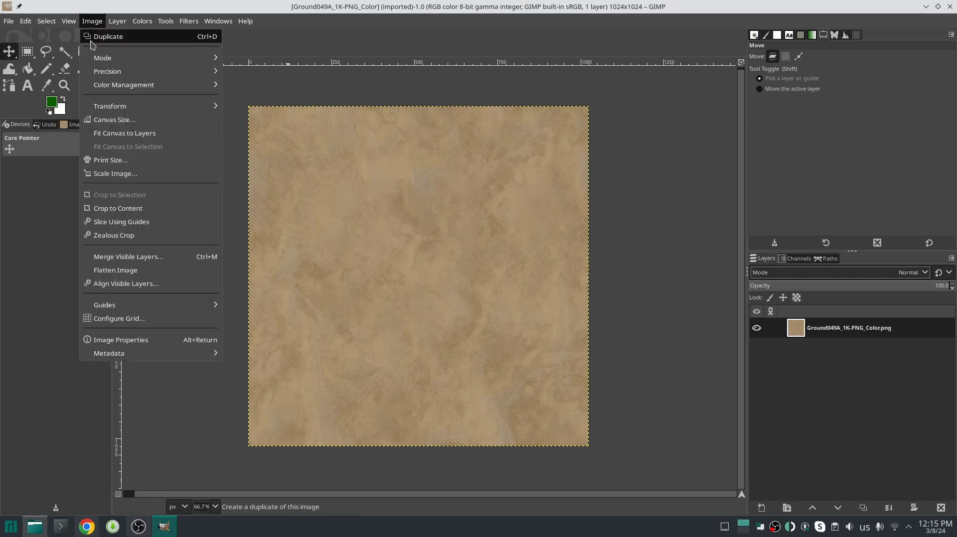
{"action": "mouse_move", "coordinate": [112, 62]}
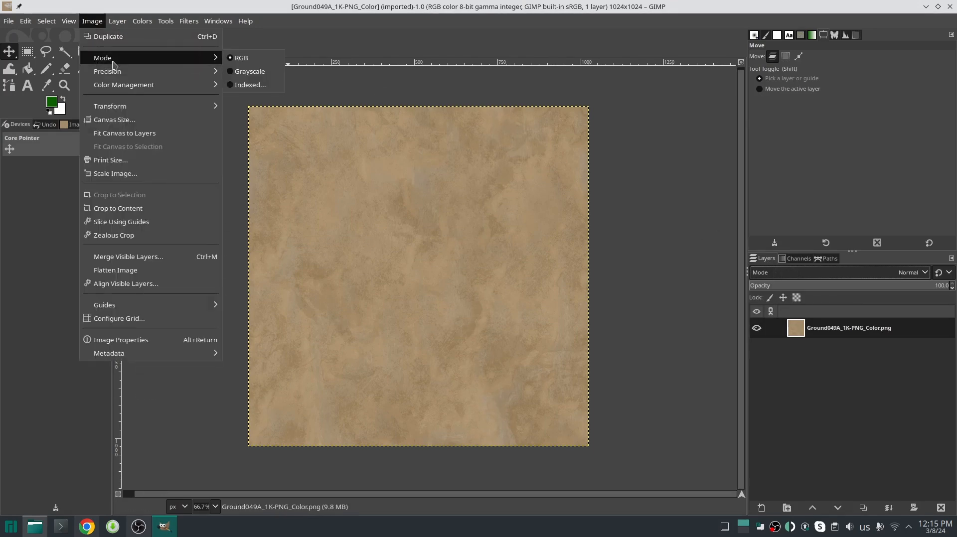
{"action": "left_click", "coordinate": [258, 71]}
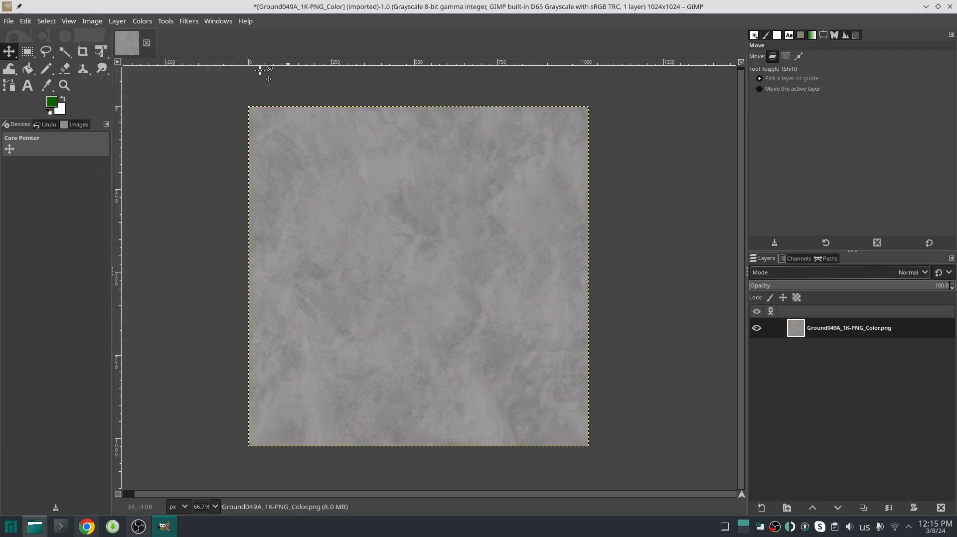
{"action": "left_click", "coordinate": [837, 327]}
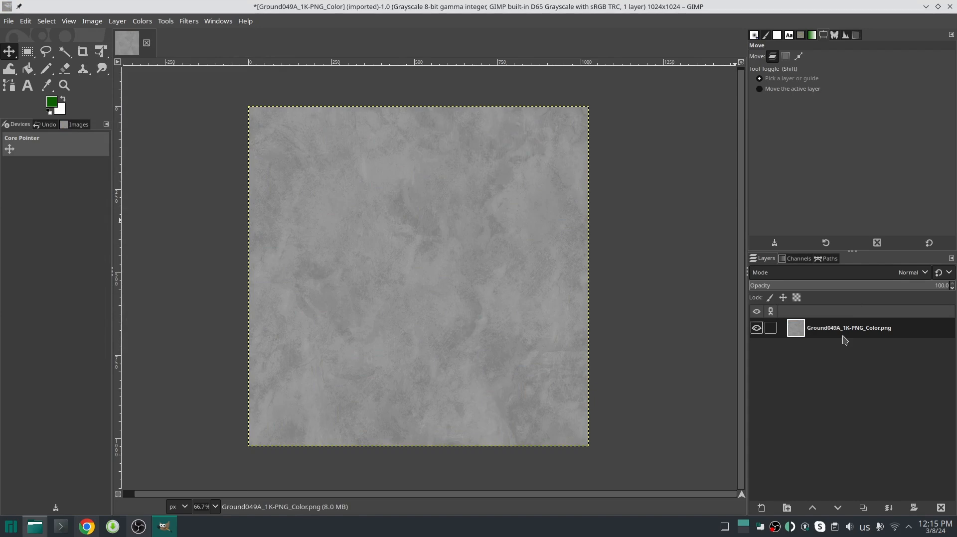
Darken the grayscale color image by pulling the middle of its value curve down with Curves
{"action": "left_click", "coordinate": [142, 21]}
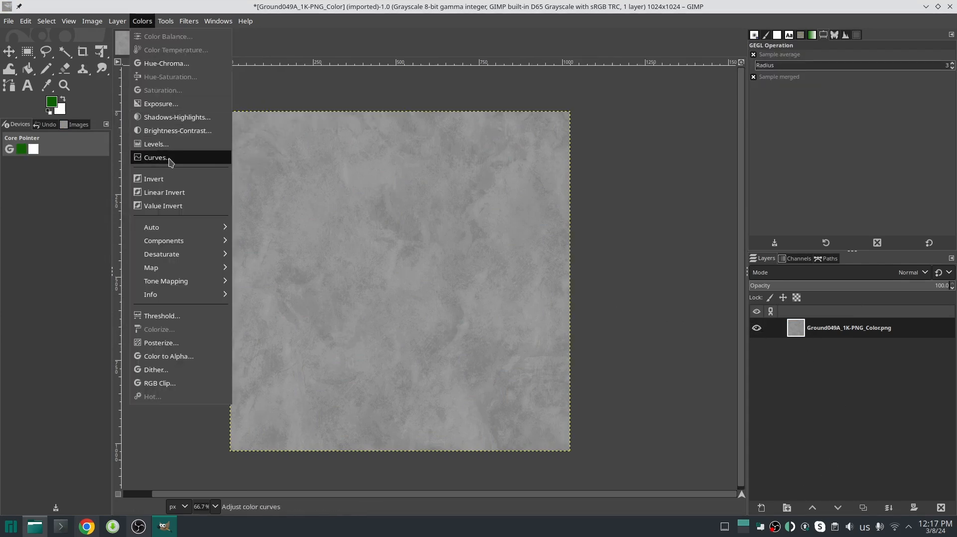
{"action": "left_click", "coordinate": [171, 162]}
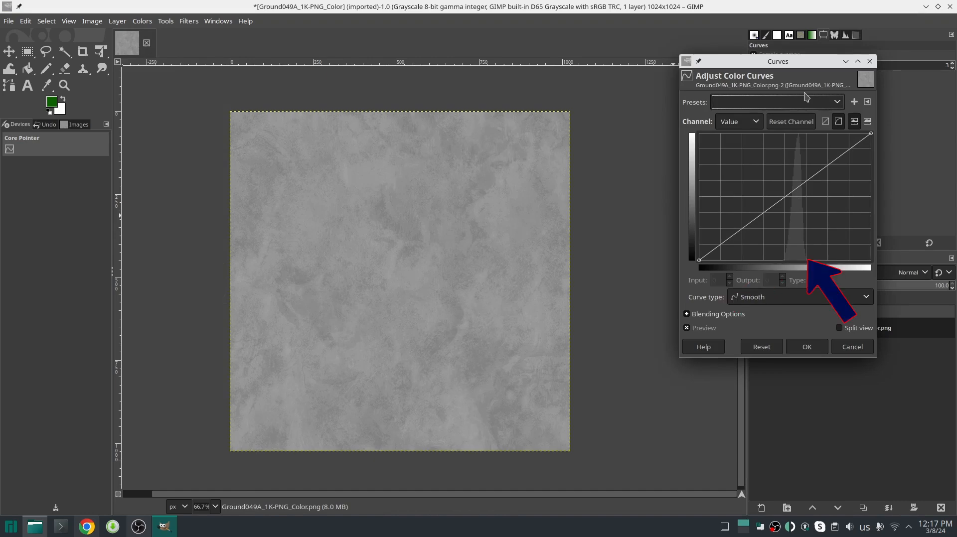
{"action": "left_click_drag", "start_coordinate": [777, 193], "coordinate": [791, 207]}
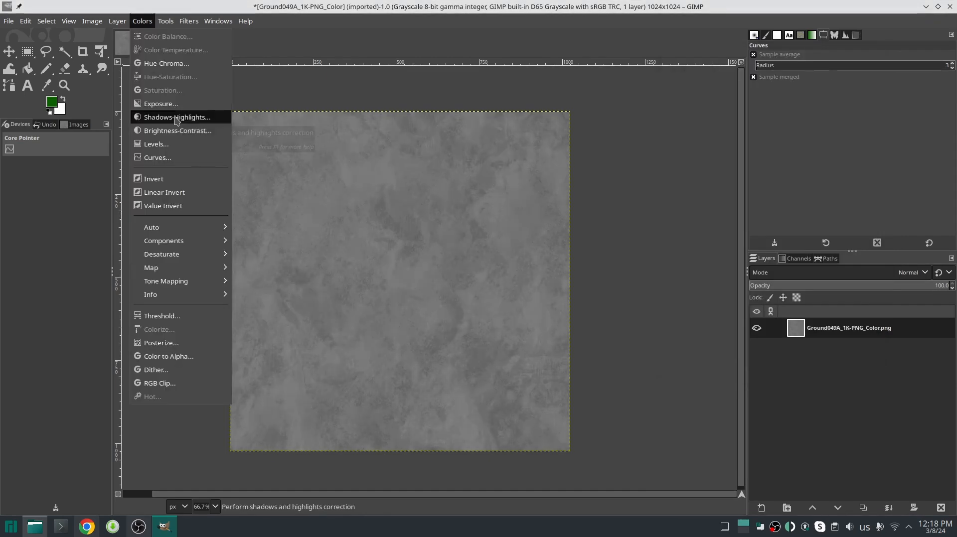
Raise the grayscale color image's contrast to 75 with Brightness-Contrast
{"action": "left_click", "coordinate": [165, 131]}
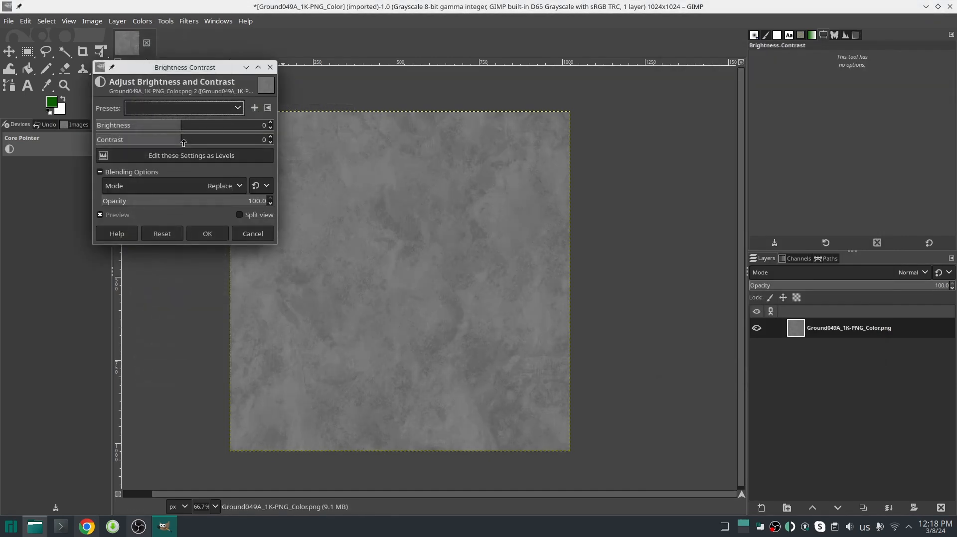
{"action": "left_click_drag", "start_coordinate": [183, 142], "coordinate": [229, 144]}
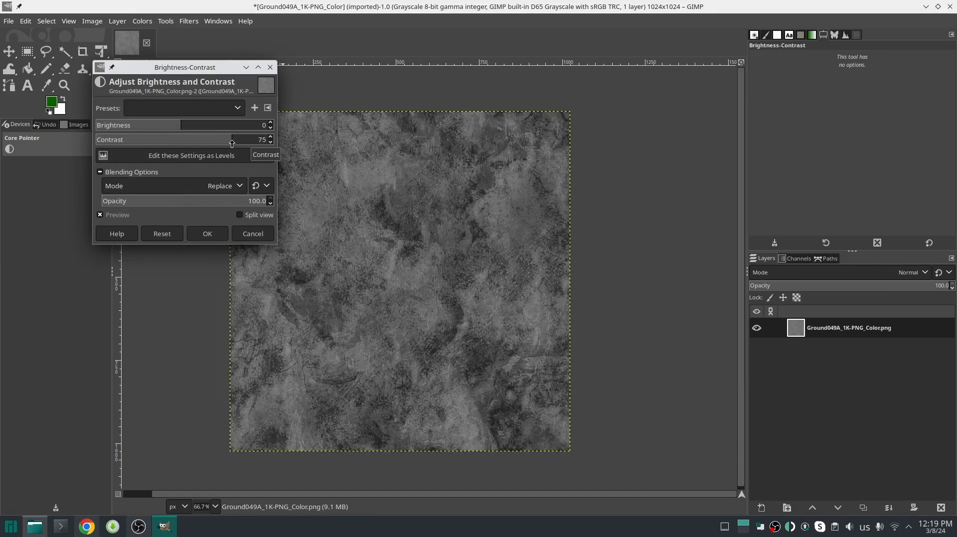
{"action": "left_click", "coordinate": [208, 236]}
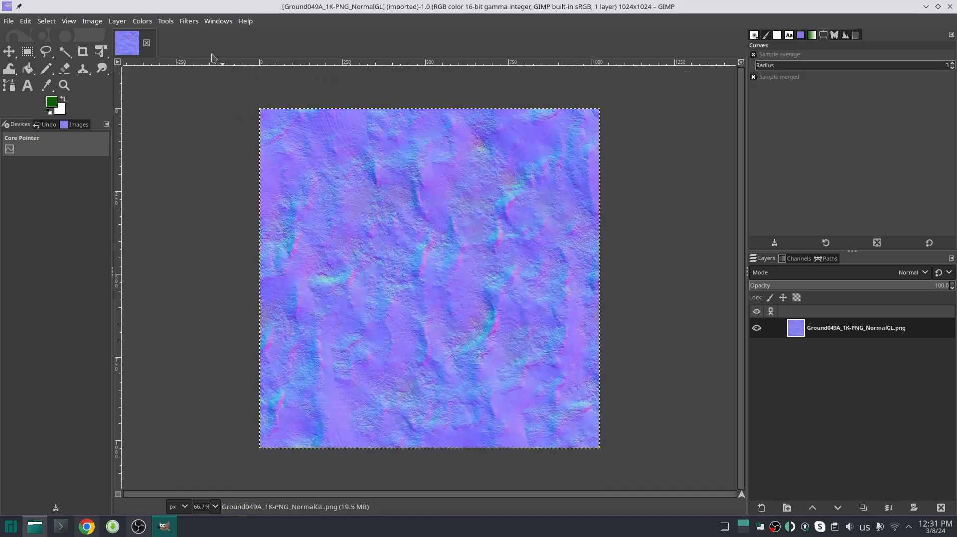
Decompose the Ground049A_1K-PNG_NormalGL.png image into separate layers using the RGB color model
{"action": "left_click", "coordinate": [142, 21]}
{"action": "mouse_move", "coordinate": [209, 240]}
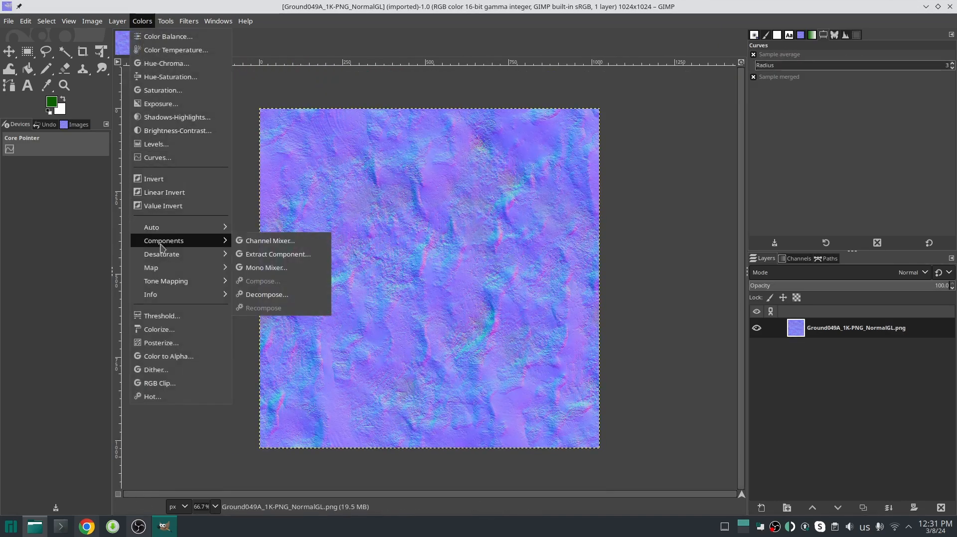
{"action": "left_click", "coordinate": [290, 296]}
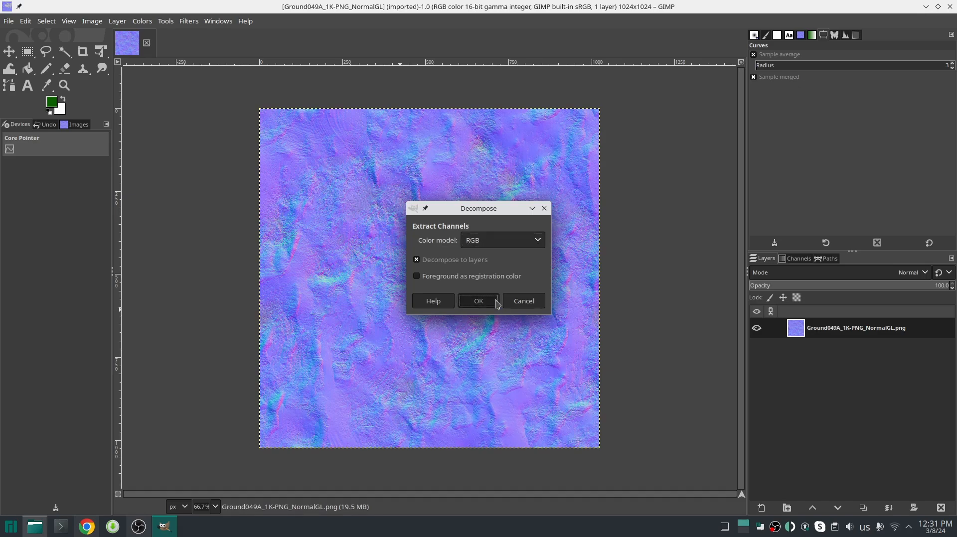
{"action": "left_click", "coordinate": [496, 302]}
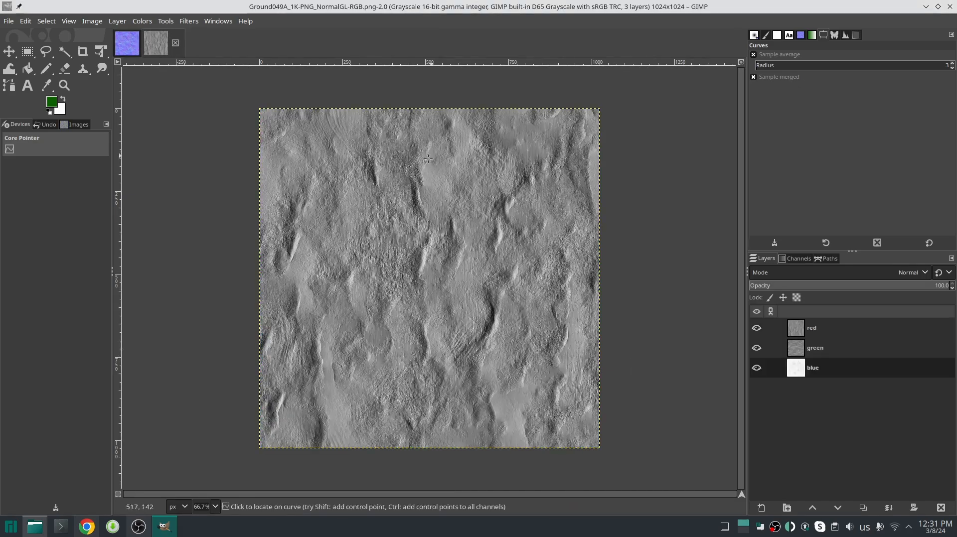
Delete the blue layer and add color_gray.png and Ground049A_1K-PNG_Roughness.png as layers below green
{"action": "left_click", "coordinate": [941, 507]}
{"action": "left_click_drag", "start_coordinate": [203, 103], "coordinate": [855, 404]}
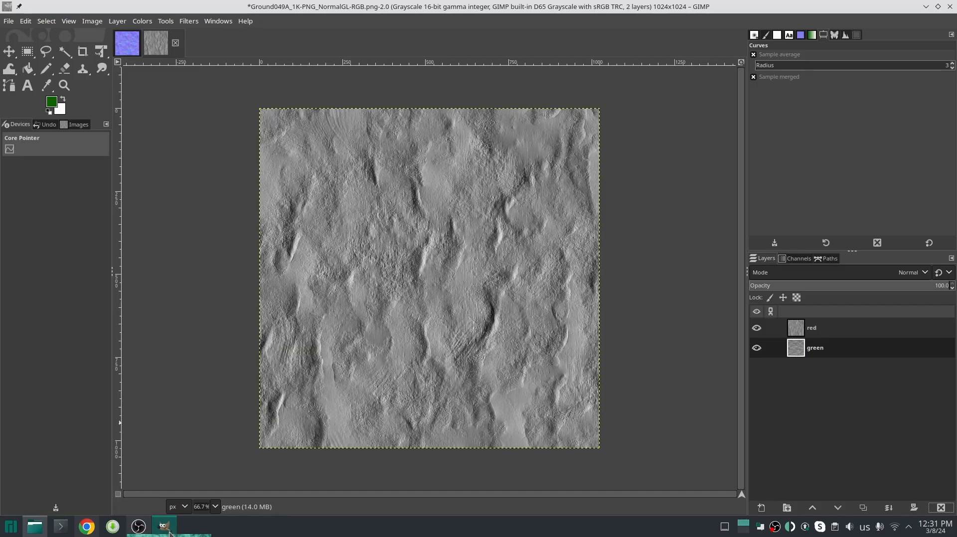
{"action": "left_click_drag", "start_coordinate": [781, 423], "coordinate": [813, 416]}
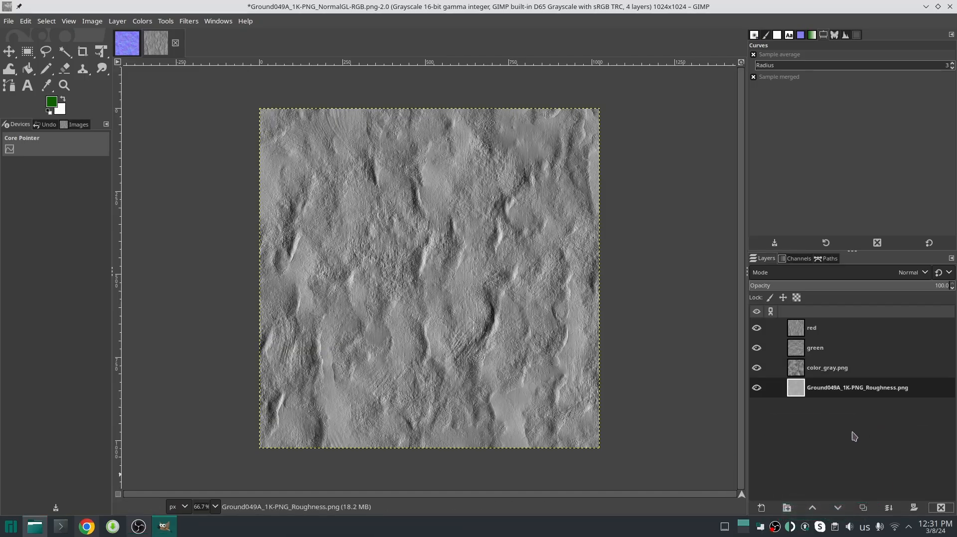
Compose the red, green, color_gray.png and roughness layers into one image using the RGBA color model
{"action": "left_click", "coordinate": [142, 21]}
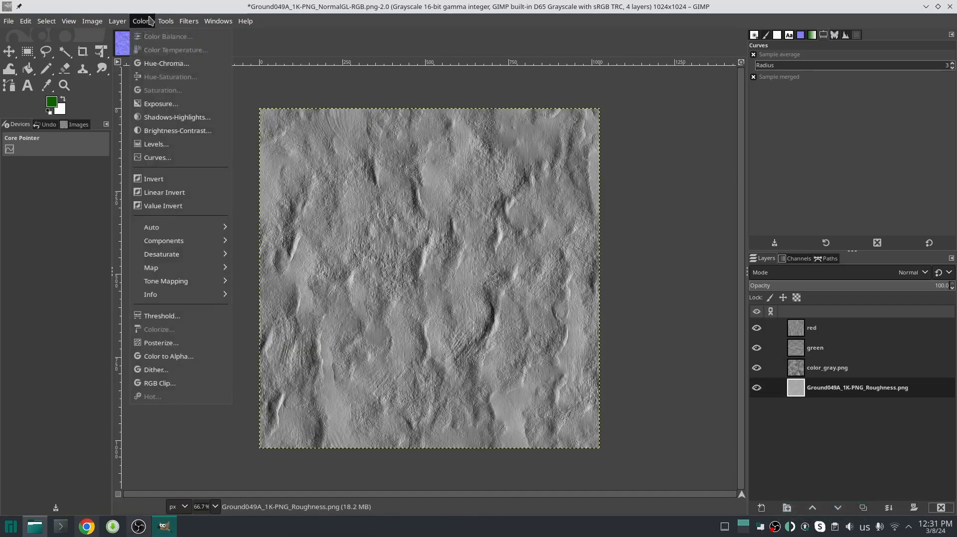
{"action": "mouse_move", "coordinate": [164, 241]}
{"action": "left_click", "coordinate": [279, 277]}
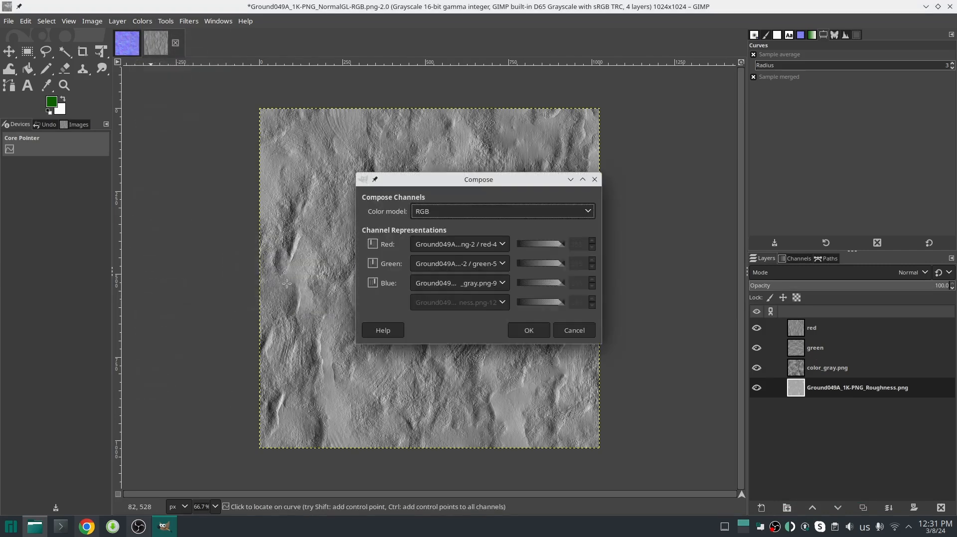
{"action": "left_click", "coordinate": [456, 212]}
{"action": "left_click", "coordinate": [532, 335]}
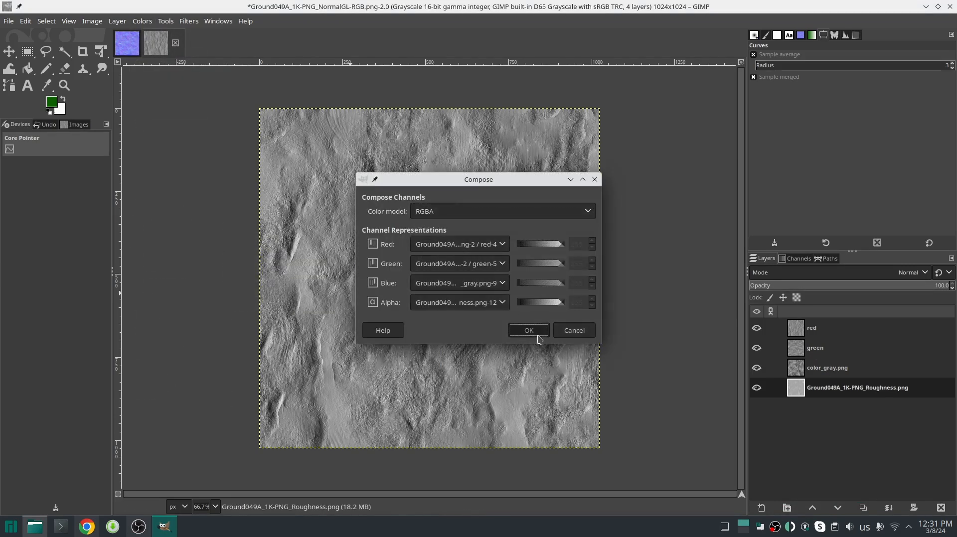
Export the composed image as a PNG into the g049 folder, saving color values from transparent pixels
{"action": "key", "text": "ctrl+shift+e"}
{"action": "key", "text": "Return"}
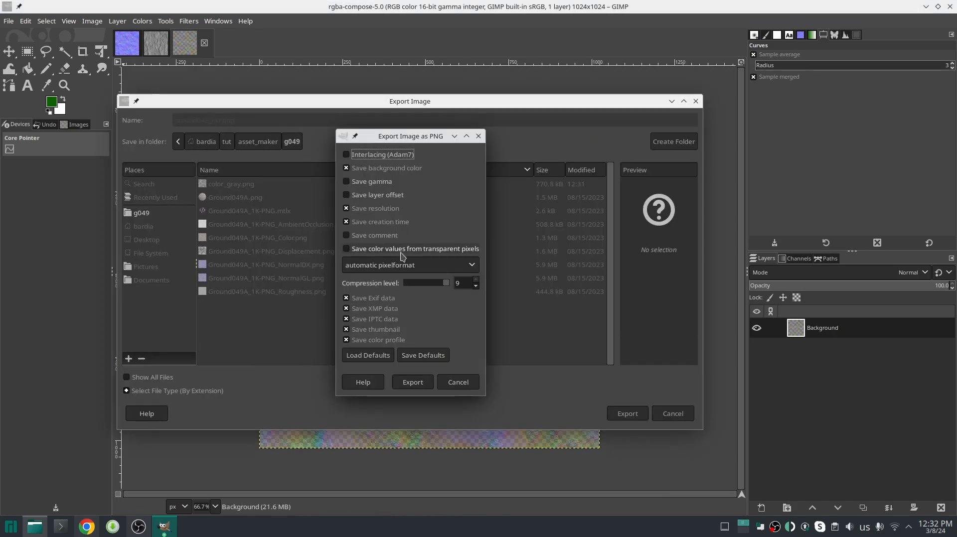
{"action": "left_click", "coordinate": [402, 250]}
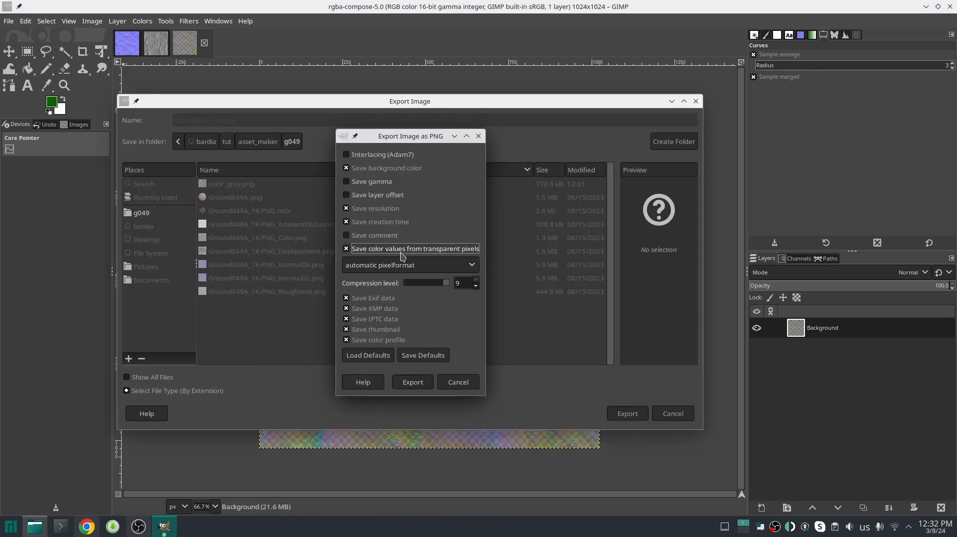
{"action": "left_click", "coordinate": [417, 385]}
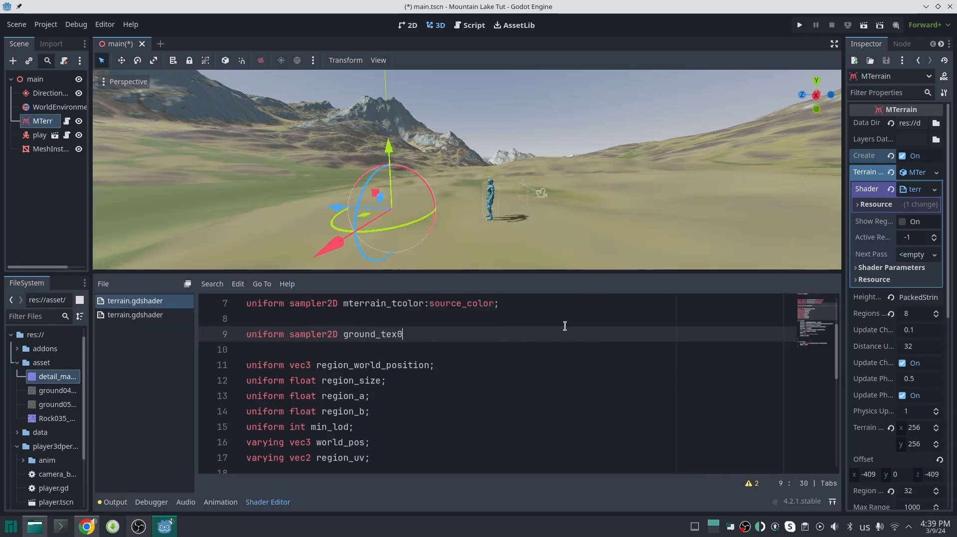
In Godot, finish the ground_tex0 sampler2D uniform in the terrain shader and assign ground049_ncr.png to Ground Tex 0
{"action": "type", "text": ";"}
{"action": "key", "text": "ctrl+s"}
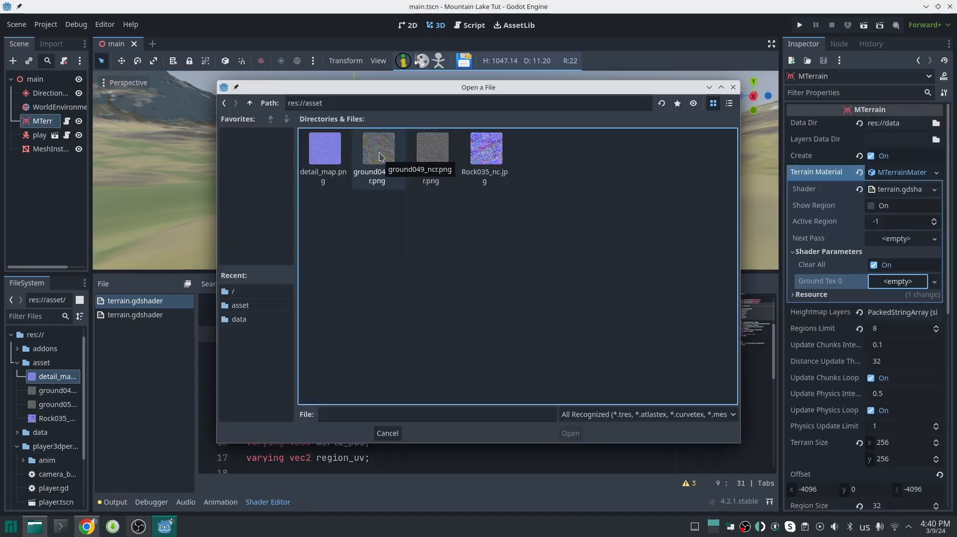
{"action": "double_click", "coordinate": [378, 149]}
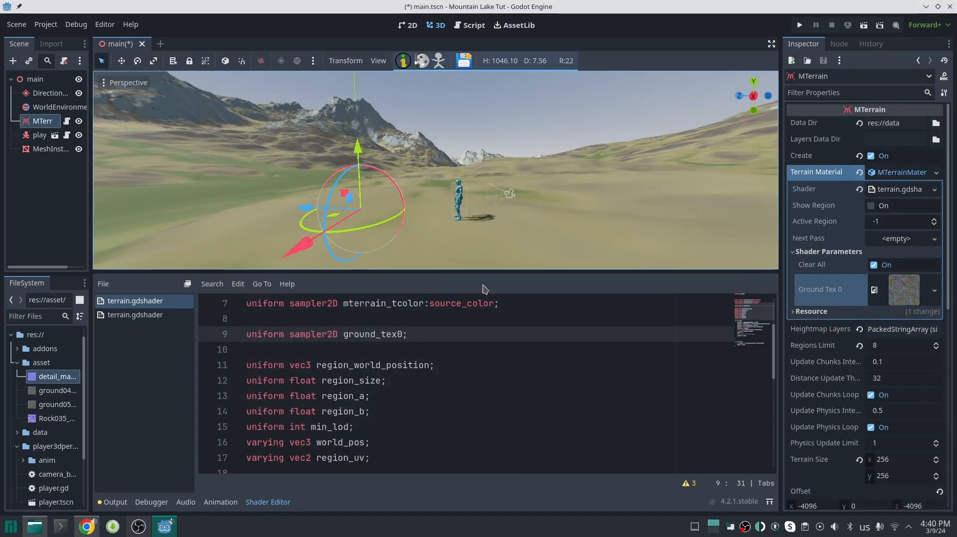
{"action": "left_click_drag", "start_coordinate": [784, 330], "coordinate": [844, 330]}
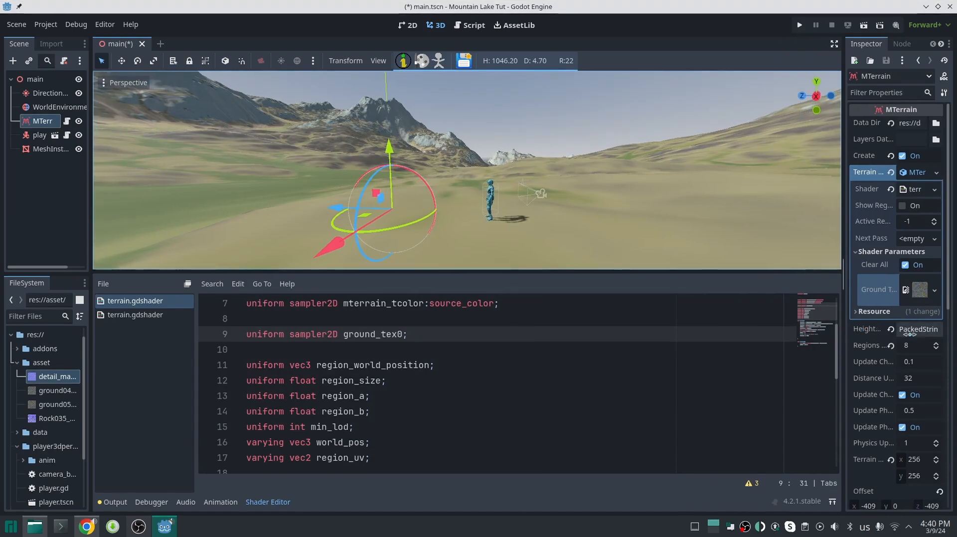
Try outputting the packed ground texture directly by setting ALBEDO to ncr.rgb in the fragment function, and save
{"action": "scroll", "coordinate": [515, 383], "scroll_direction": "down", "scroll_amount": 7}
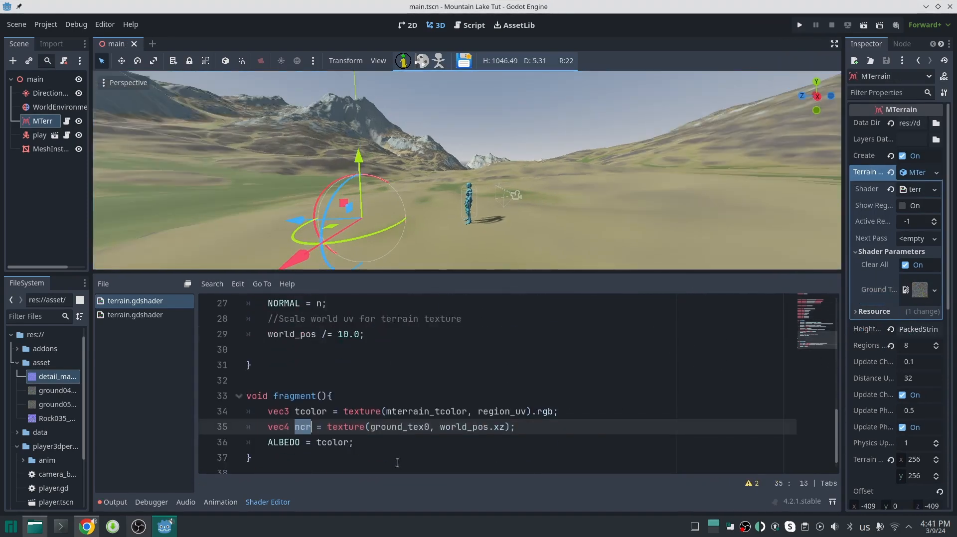
{"action": "left_click", "coordinate": [321, 442]}
{"action": "double_click", "coordinate": [322, 443]}
{"action": "type", "text": "ncr"}
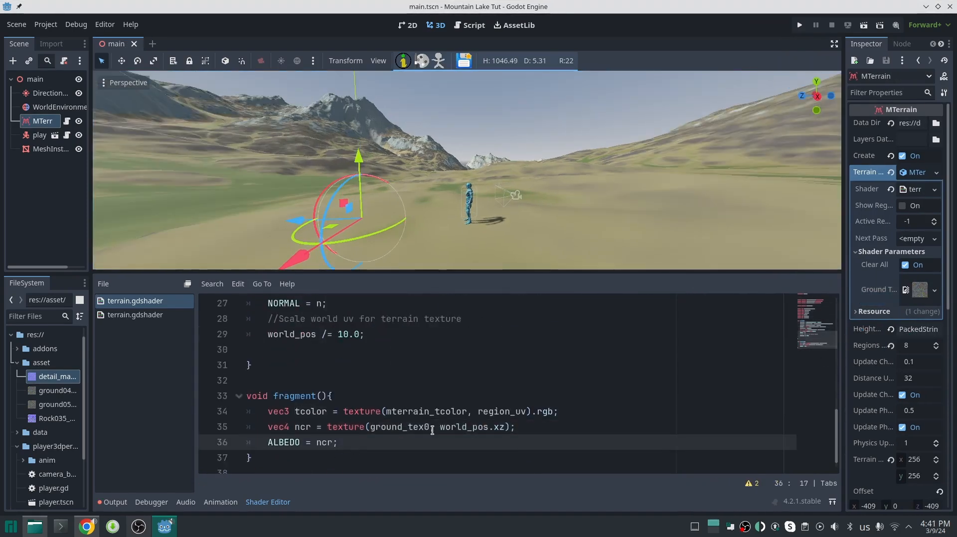
{"action": "type", "text": ".rgb"}
{"action": "key", "text": "ctrl+s"}
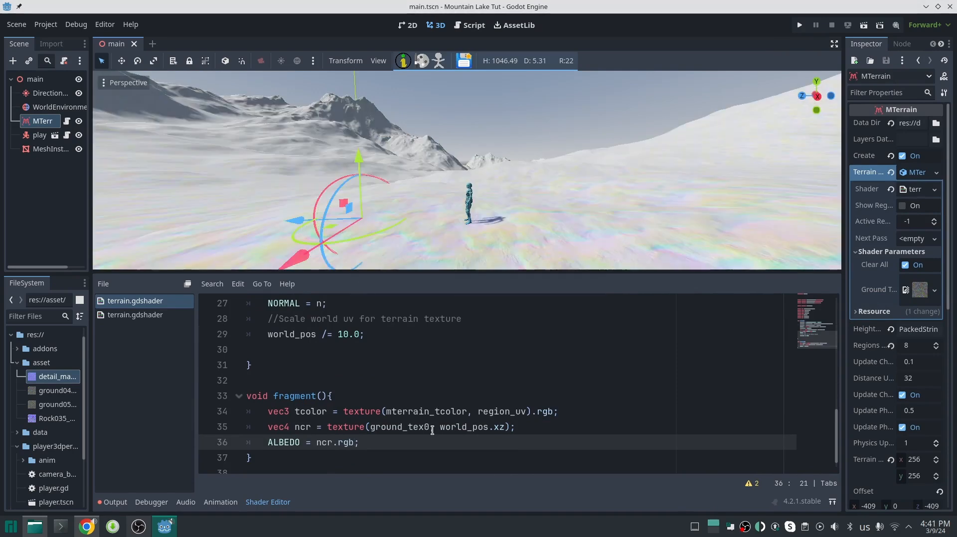
{"action": "right_click_drag", "start_coordinate": [572, 191], "coordinate": [591, 209]}
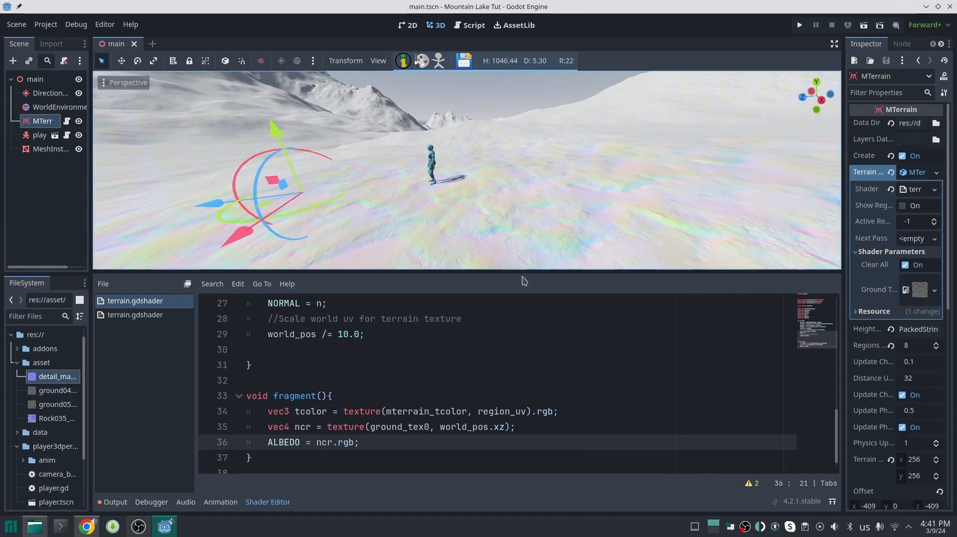
Try a world_pos divisor of 5.0 for the terrain texture scale and return it to 10.0, saving each change
{"action": "left_click", "coordinate": [364, 335]}
{"action": "key", "text": "BackSpace"}
{"action": "key", "text": "BackSpace"}
{"action": "key", "text": "BackSpace"}
{"action": "key", "text": "BackSpace"}
{"action": "key", "text": "BackSpace"}
{"action": "type", "text": "5.0;"}
{"action": "key", "text": "ctrl+s"}
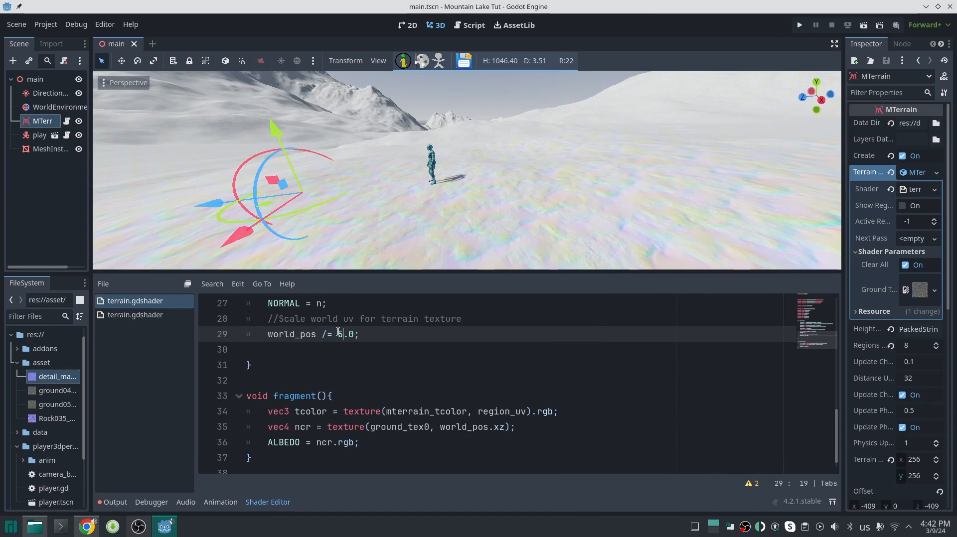
{"action": "key", "text": "BackSpace"}
{"action": "type", "text": "10"}
{"action": "key", "text": "ctrl+s"}
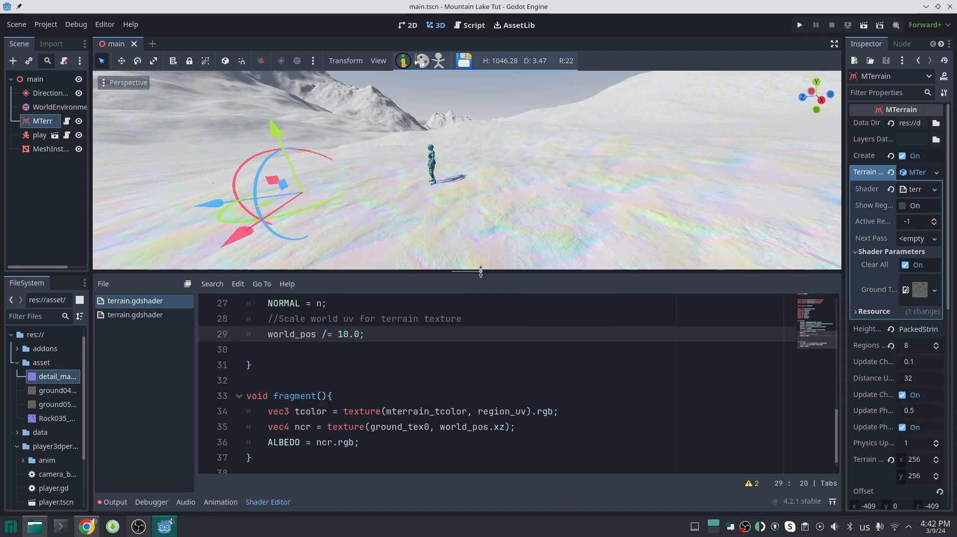
Set ALBEDO to tcolor * ncr.b in the fragment function and save the shader
{"action": "left_click_drag", "start_coordinate": [480, 272], "coordinate": [479, 260]}
{"action": "scroll", "coordinate": [359, 451], "scroll_direction": "down", "scroll_amount": 1}
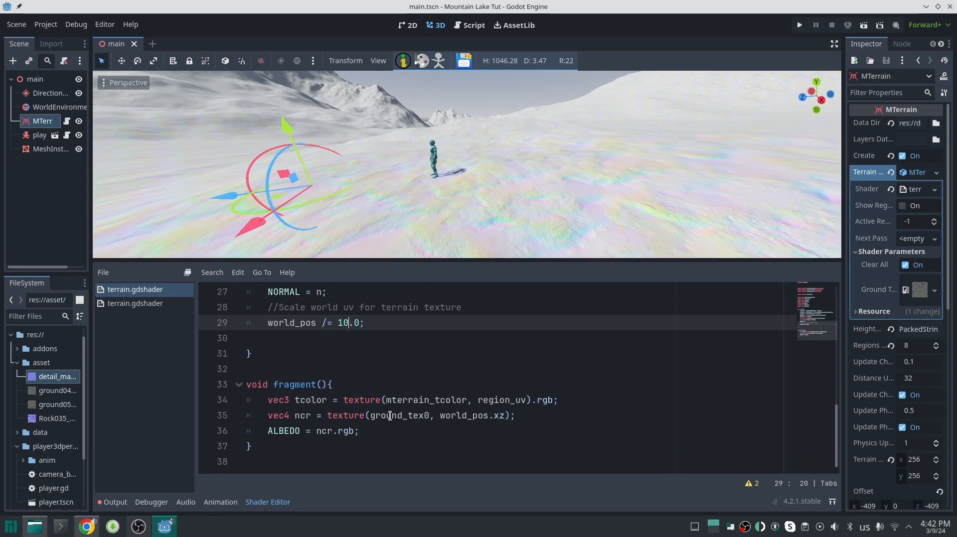
{"action": "double_click", "coordinate": [310, 401]}
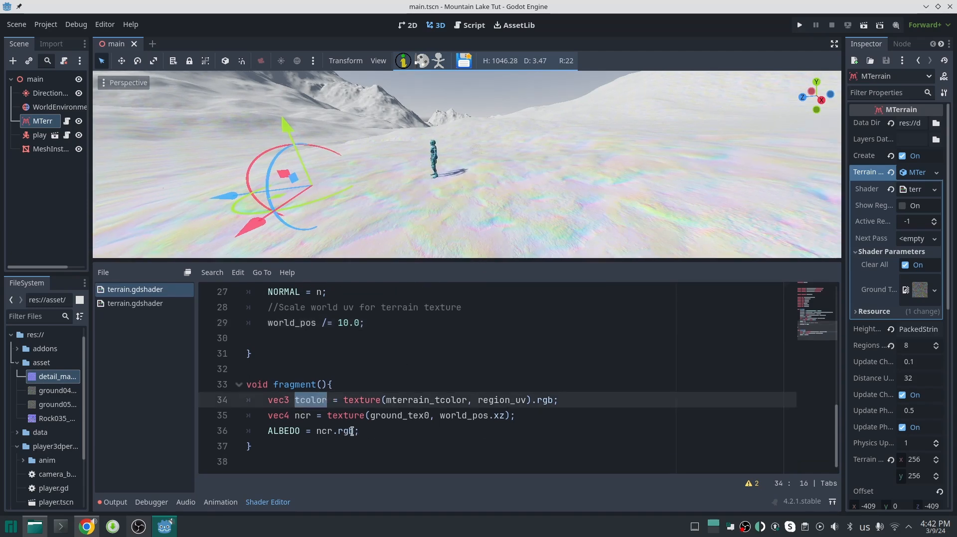
{"action": "left_click_drag", "start_coordinate": [352, 431], "coordinate": [316, 431]}
{"action": "type", "text": "tcol"}
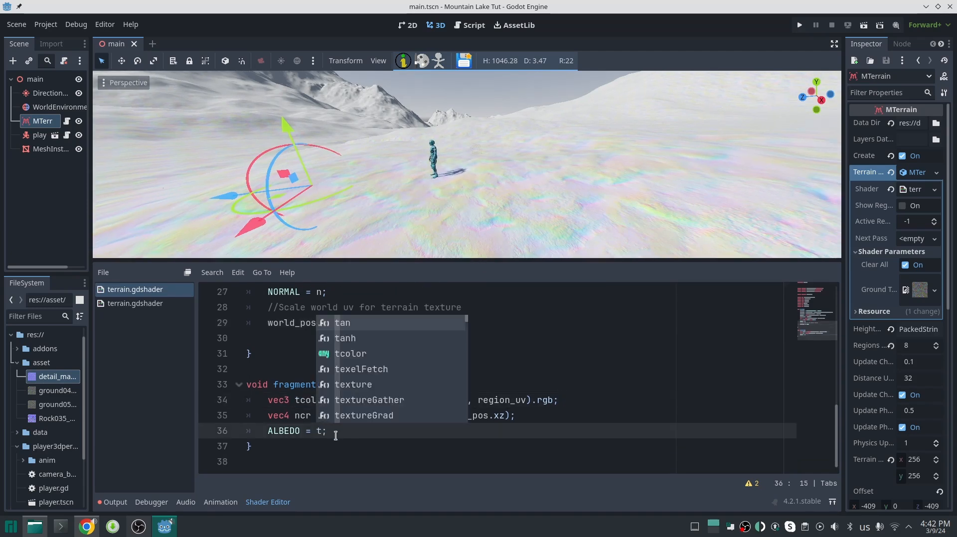
{"action": "key", "text": "Return"}
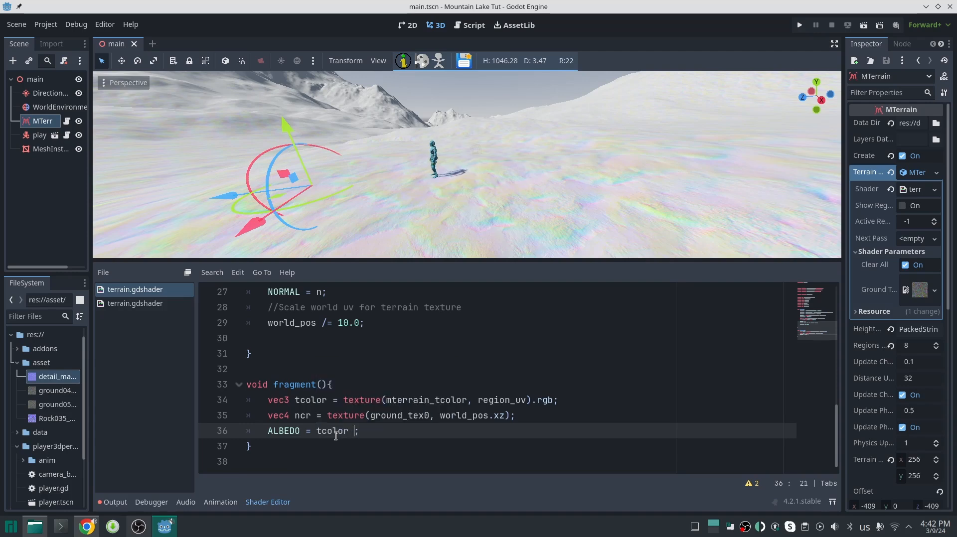
{"action": "type", "text": "* ncr.b"}
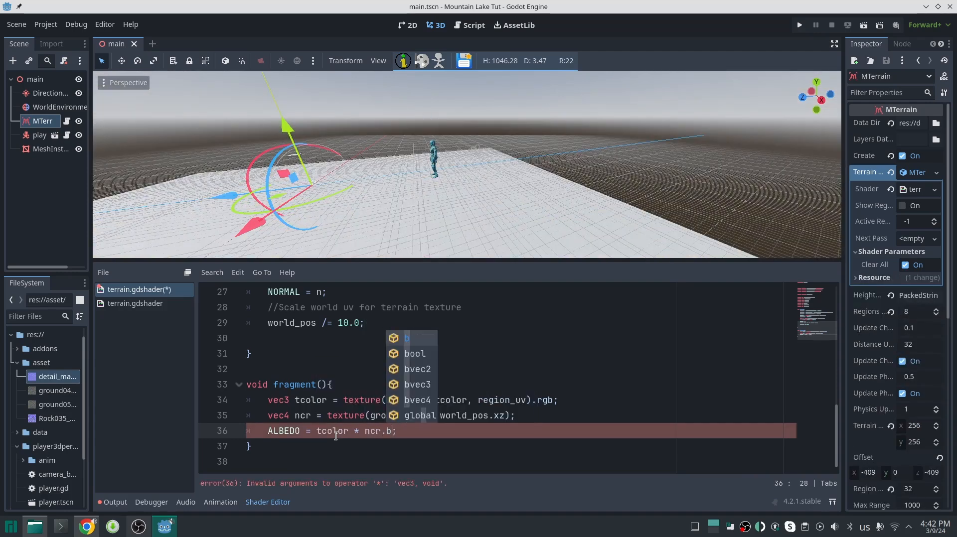
{"action": "key", "text": "ctrl+s"}
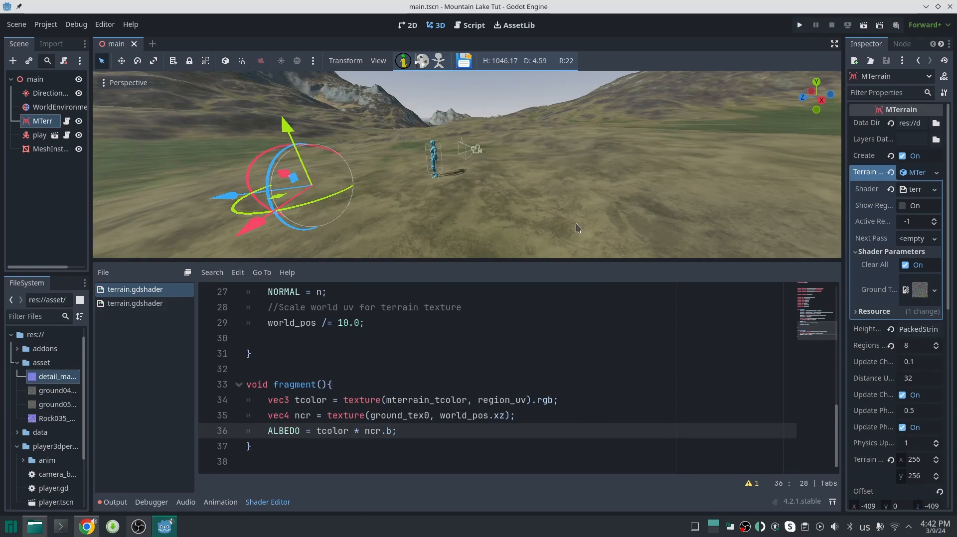
Add NORMAL_MAP = vec3(ncr.r, ncr.g , 1.0); below the ALBEDO line in the fragment function
{"action": "key", "text": "f"}
{"action": "key", "text": "w"}
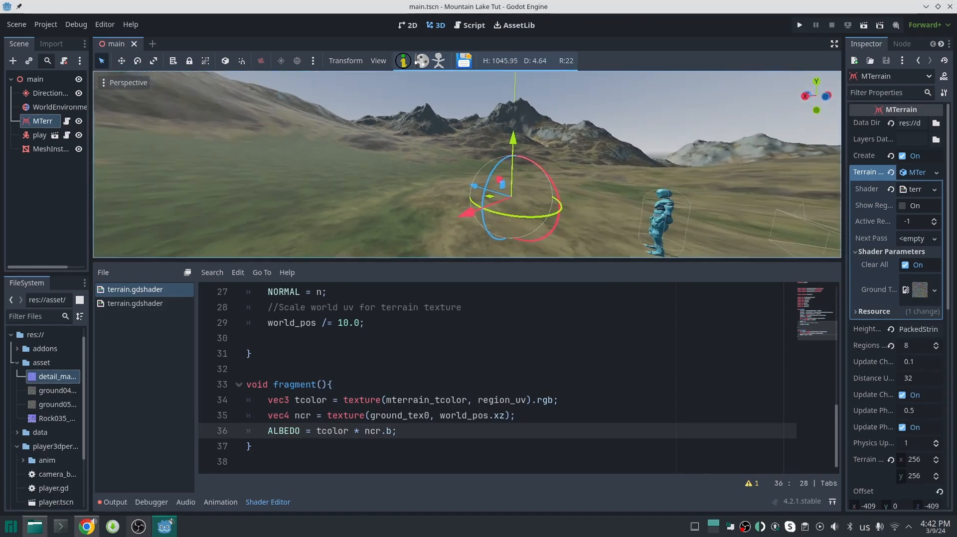
{"action": "key", "text": "s"}
{"action": "left_click", "coordinate": [433, 429]}
{"action": "key", "text": "Return"}
{"action": "type", "text": "NORMAL_MAP"}
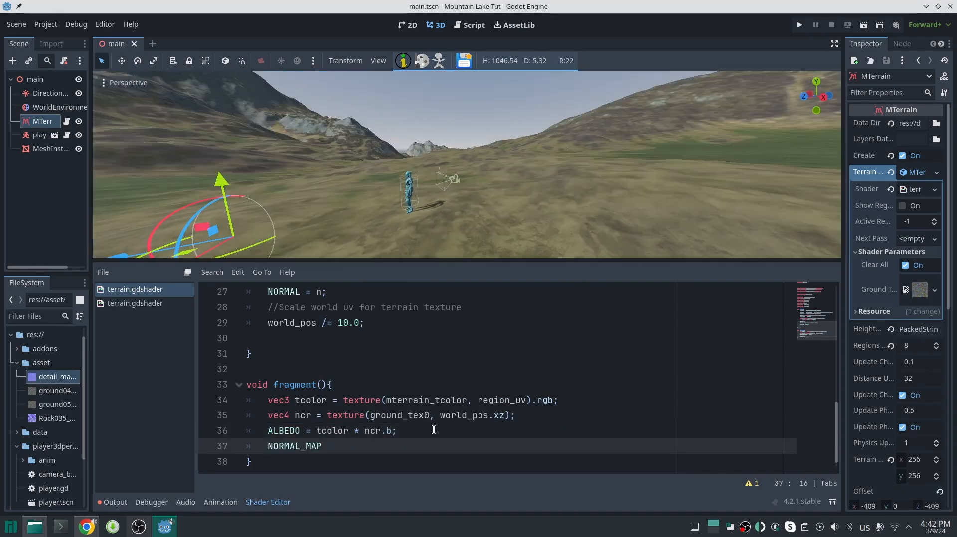
{"action": "type", "text": " = vec3(ncr.r, ncr.g , 1.0);"}
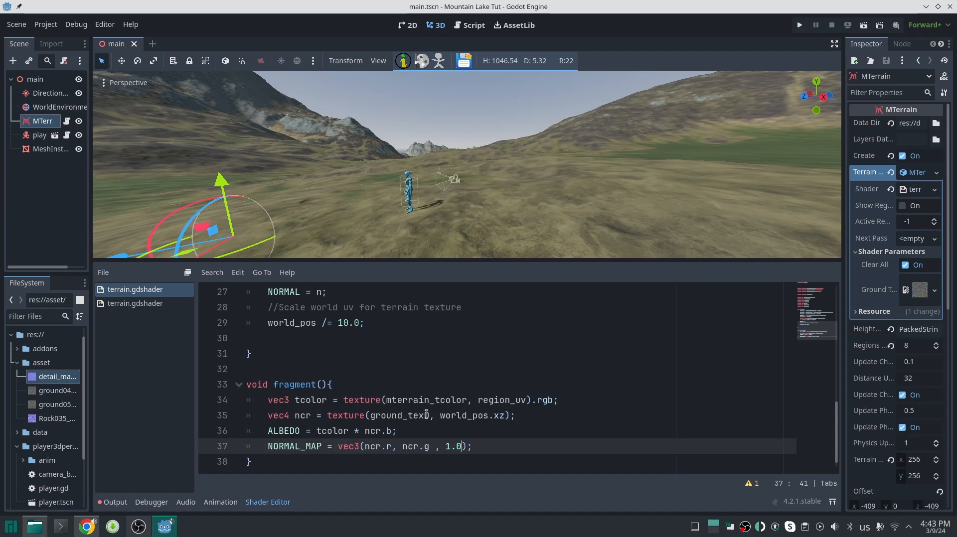
Add ROUGHNESS = ncr.a; below the NORMAL_MAP line and inspect the ground around the character
{"action": "mouse_move", "coordinate": [421, 199]}
{"action": "right_mouse_down"}
{"action": "mouse_move", "coordinate": [429, 237]}
{"action": "mouse_move", "coordinate": [409, 214]}
{"action": "right_mouse_up"}
{"action": "key", "text": "w"}
{"action": "scroll", "coordinate": [414, 222], "scroll_direction": "down", "scroll_amount": 5}
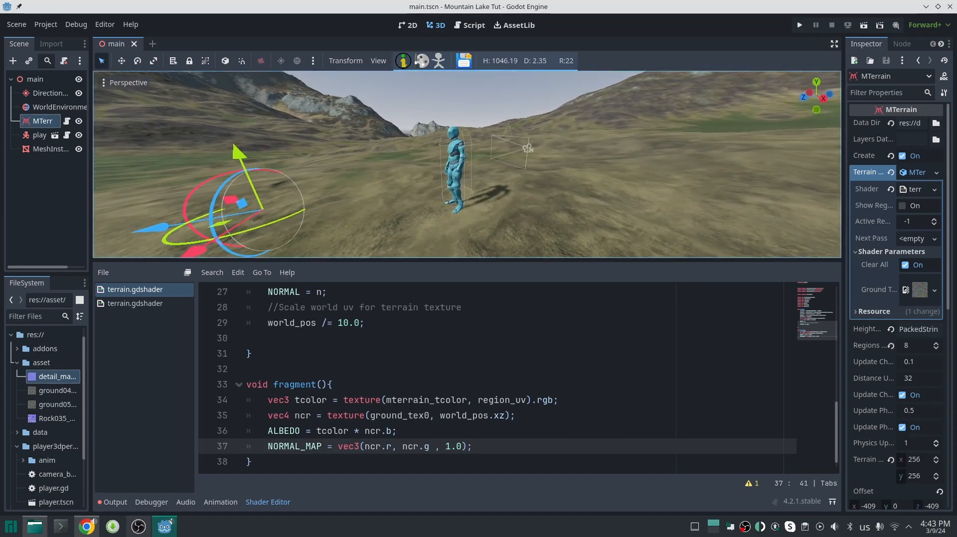
{"action": "scroll", "coordinate": [487, 218], "scroll_direction": "down", "scroll_amount": 2}
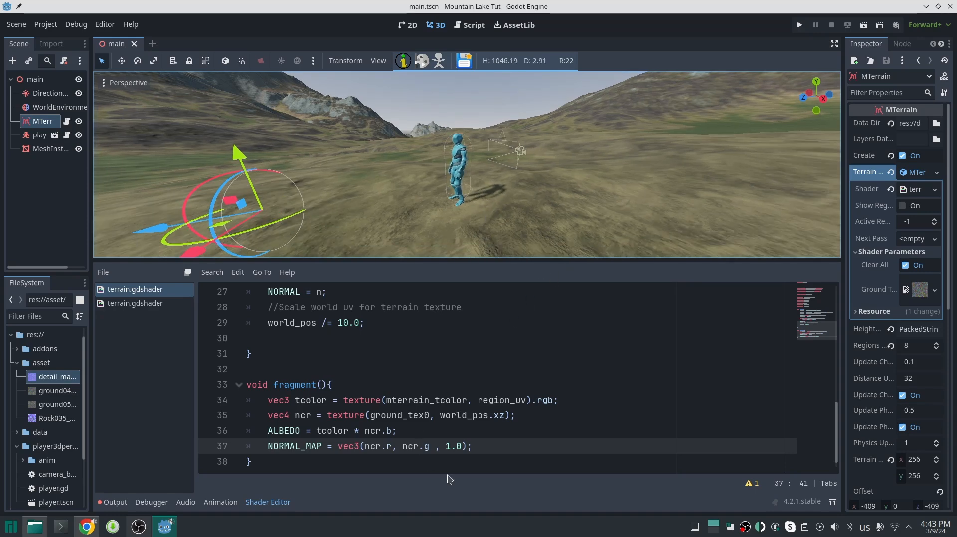
{"action": "key", "text": "Return"}
{"action": "type", "text": "ROUGHNESS = ncr.a;"}
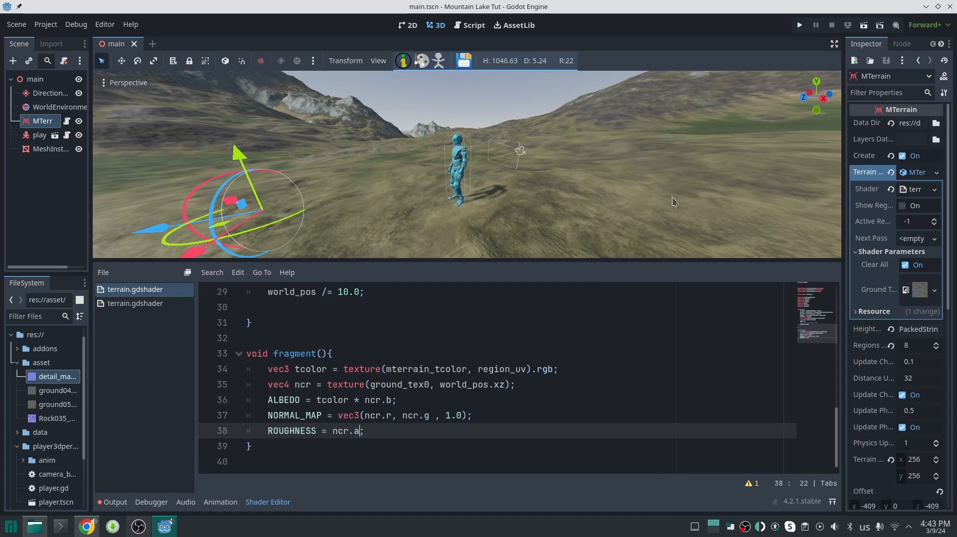
{"action": "right_click_drag", "start_coordinate": [429, 167], "coordinate": [807, 169]}
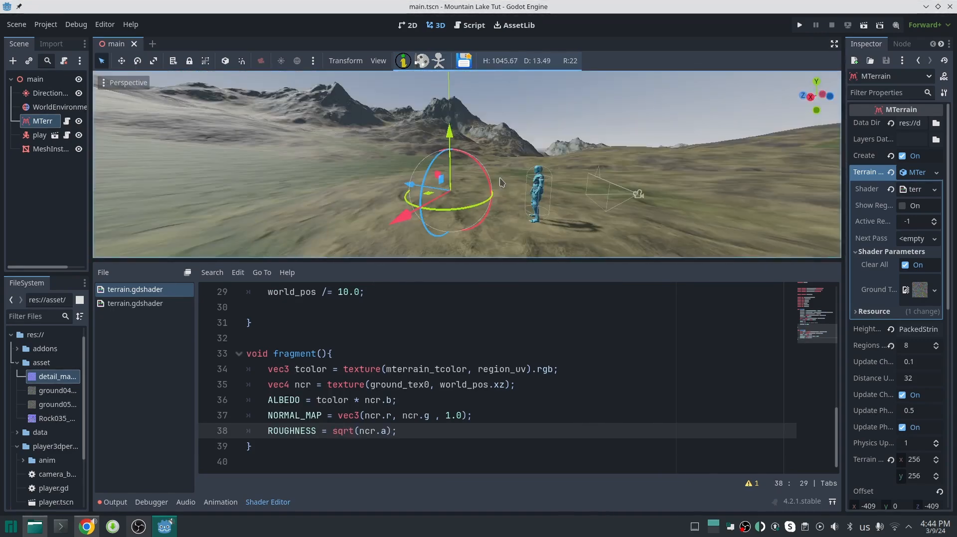
{"action": "key", "text": "w"}
{"action": "right_click_drag", "start_coordinate": [502, 183], "coordinate": [388, 187]}
Assign ground054_ncr.png to Ground Tex 1 and Rock035_nc.jpg to Rock Tex 0, and save the scene
{"action": "scroll", "coordinate": [563, 182], "scroll_direction": "up", "scroll_amount": 20}
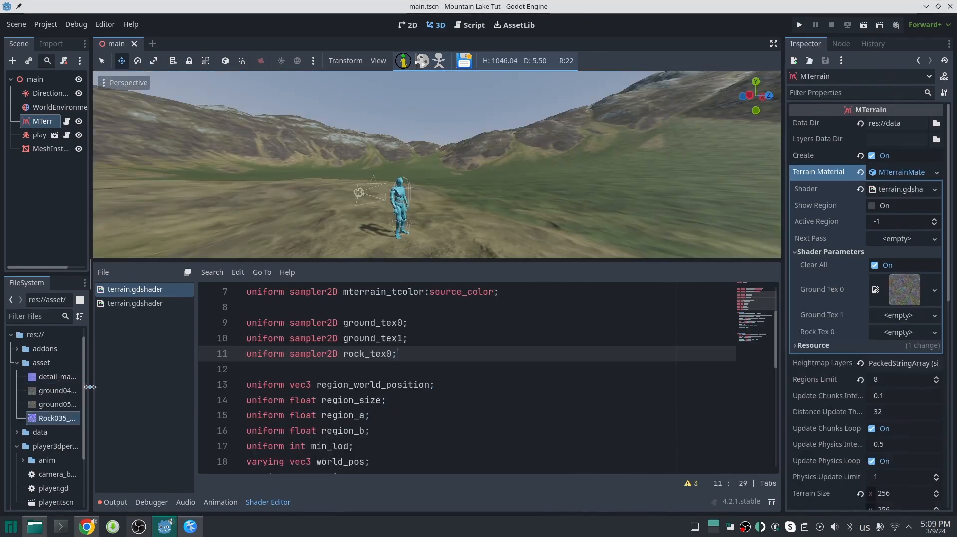
{"action": "left_click_drag", "start_coordinate": [60, 404], "coordinate": [893, 319]}
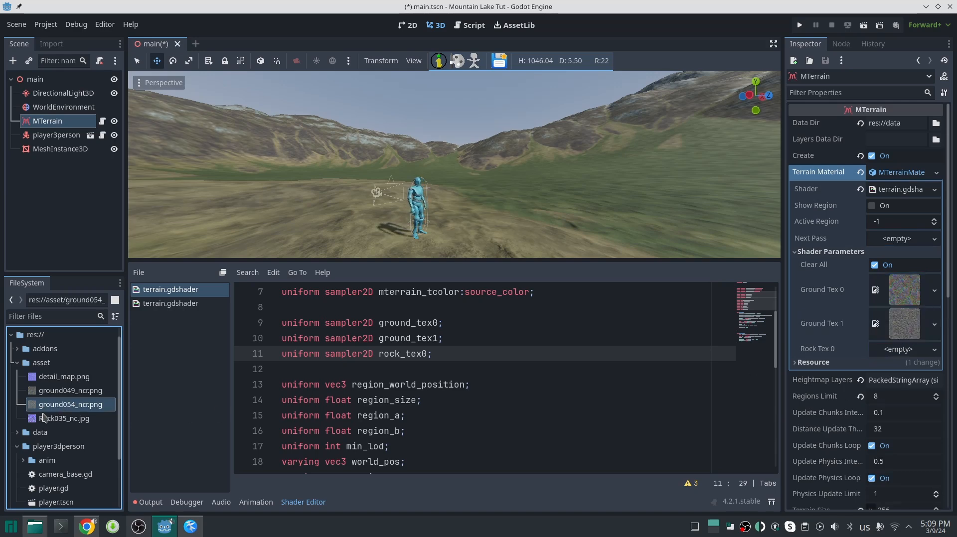
{"action": "left_click_drag", "start_coordinate": [45, 419], "coordinate": [898, 349]}
{"action": "key", "text": "ctrl+s"}
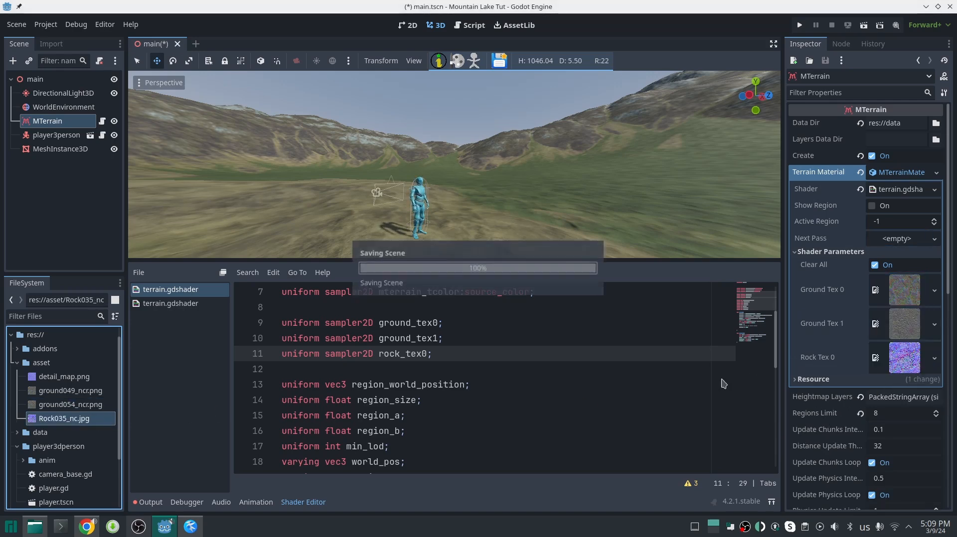
Declare varying floats mask_ground1 and mask_rock0 above the vertex function in the terrain shader
{"action": "scroll", "coordinate": [570, 375], "scroll_direction": "down", "scroll_amount": 7}
{"action": "scroll", "coordinate": [412, 400], "scroll_direction": "up", "scroll_amount": 2}
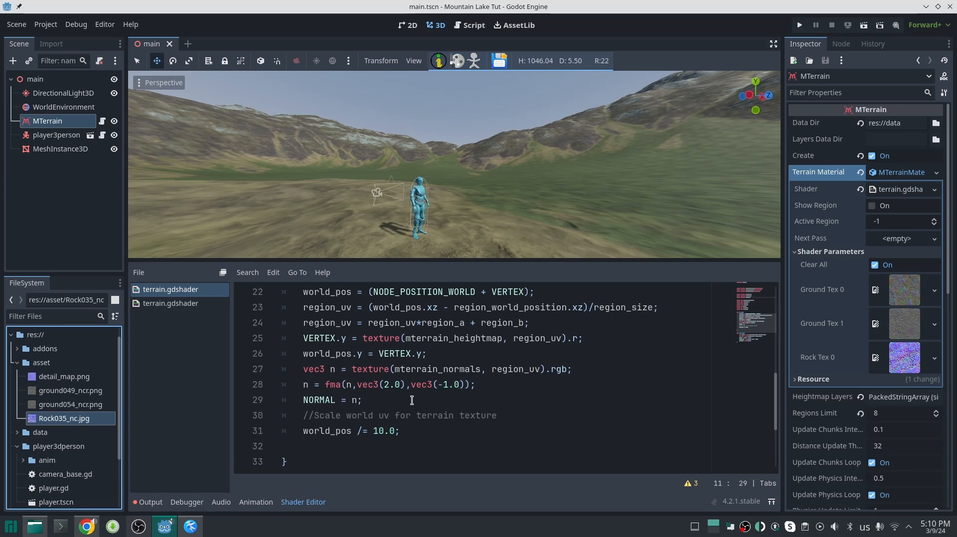
{"action": "left_click", "coordinate": [411, 400]}
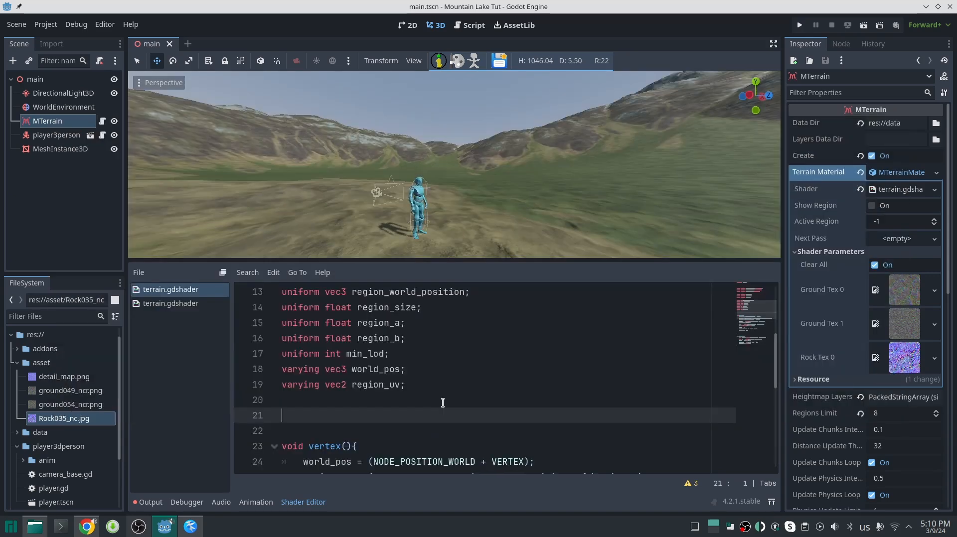
{"action": "type", "text": "varying float mask_ground1; varying float mask_rock0;"}
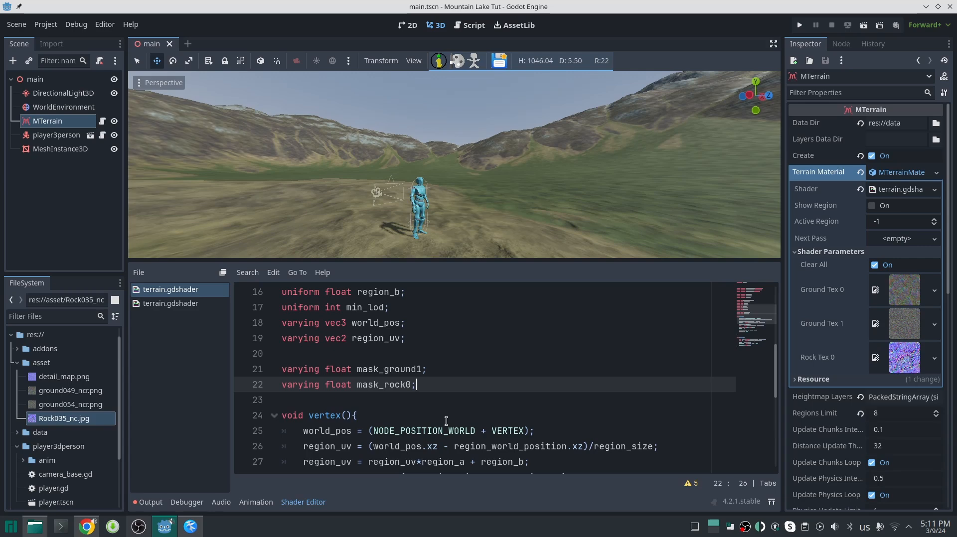
{"action": "scroll", "coordinate": [446, 421], "scroll_direction": "down", "scroll_amount": 4}
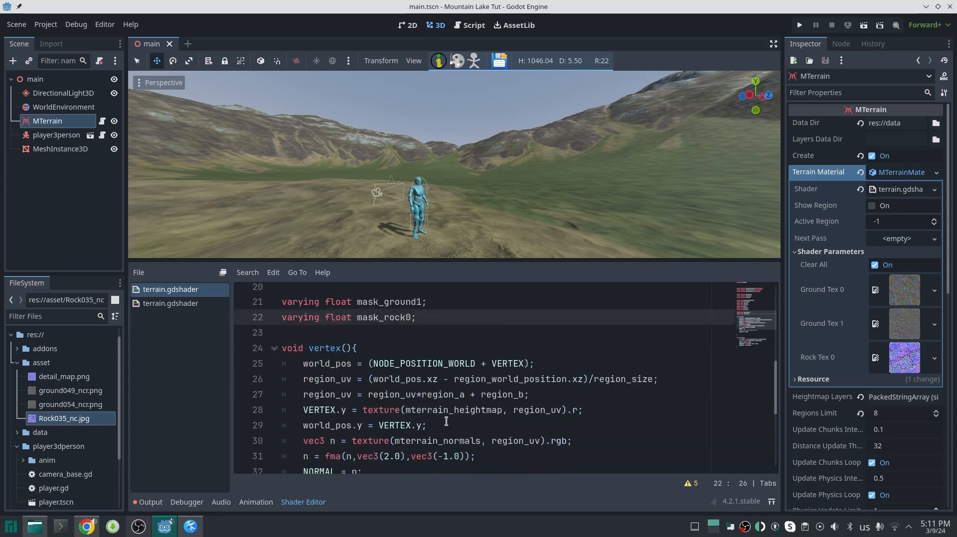
Add float nxz = abs(n.x) + abs(n.z); below the NORMAL = n; line in the vertex function and save
{"action": "scroll", "coordinate": [443, 422], "scroll_direction": "up", "scroll_amount": 1}
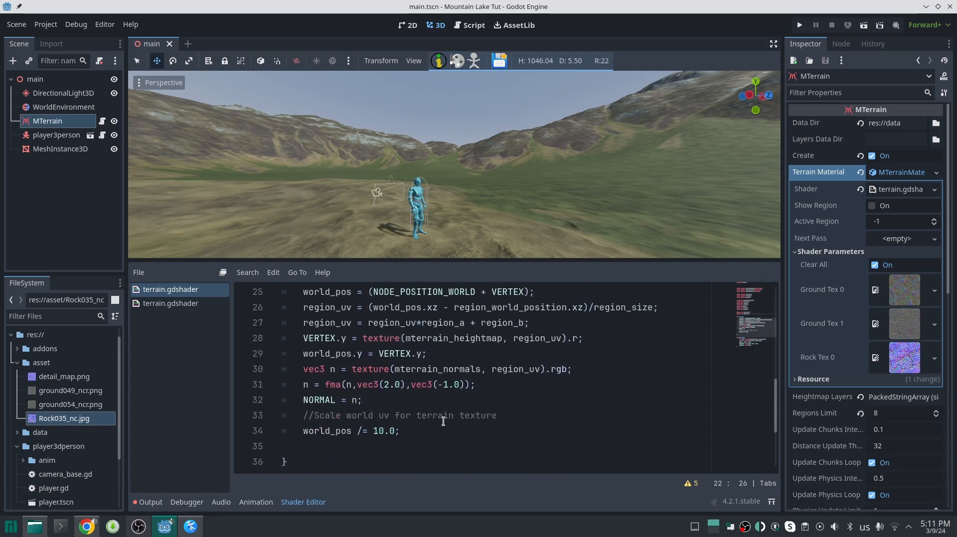
{"action": "left_click", "coordinate": [376, 404]}
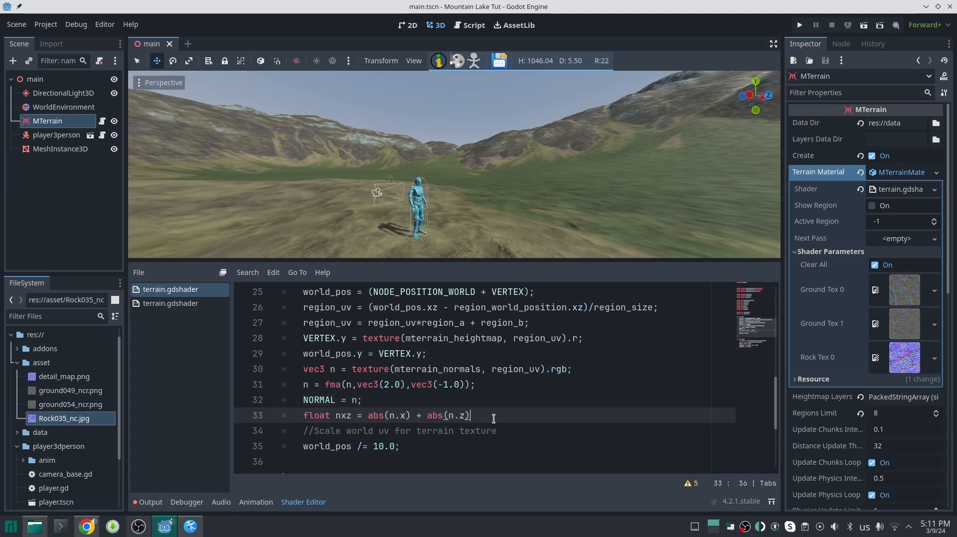
{"action": "type", "text": ";"}
{"action": "key", "text": "ctrl+s"}
Add mask_ground1 = step(0.3, nxz); and mask_rock0 = step(0.7, nxz); below the nxz line in the vertex function
{"action": "key", "text": "Return"}
{"action": "type", "text": "mask_ground1 = step(0.3, nxz);"}
{"action": "key", "text": "ctrl+s"}
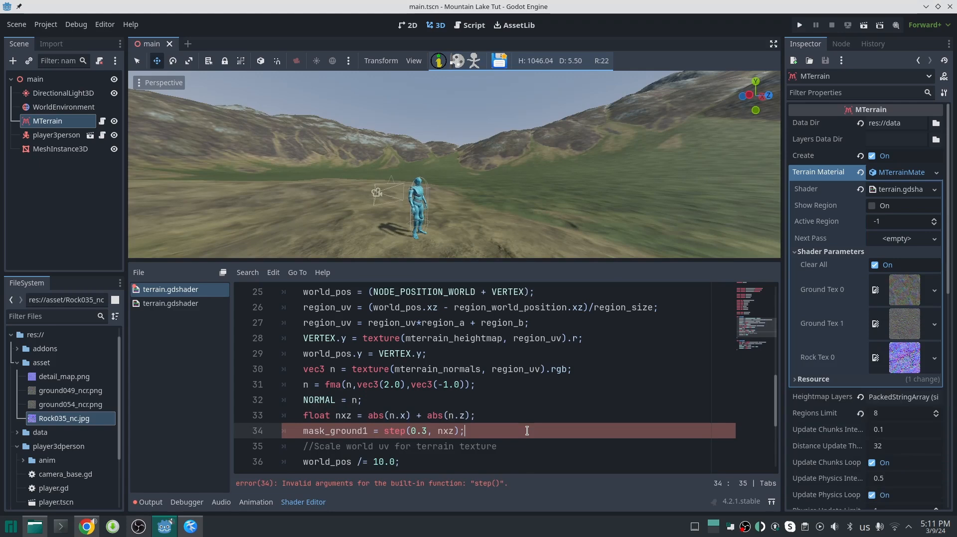
{"action": "key", "text": "Return"}
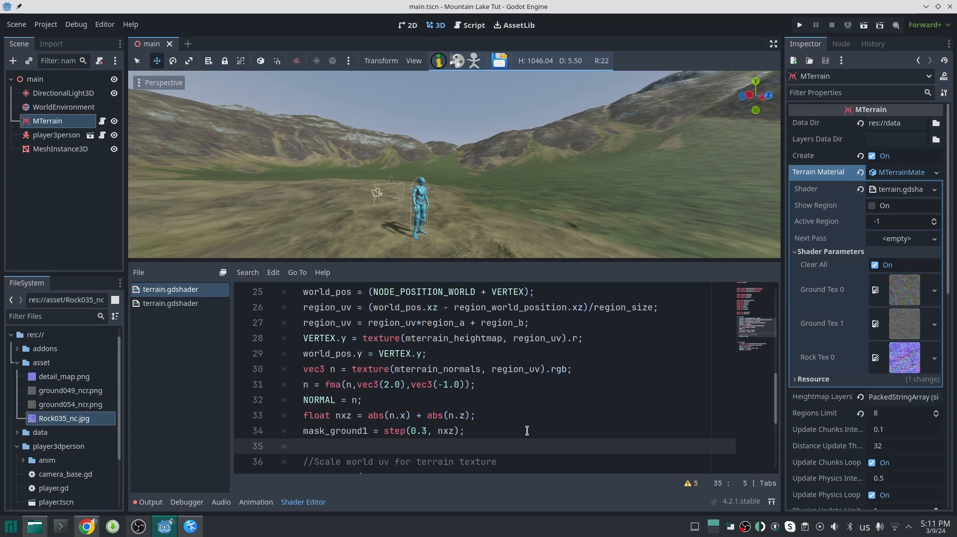
{"action": "type", "text": "k_rock0 = step(0.7, nxz);"}
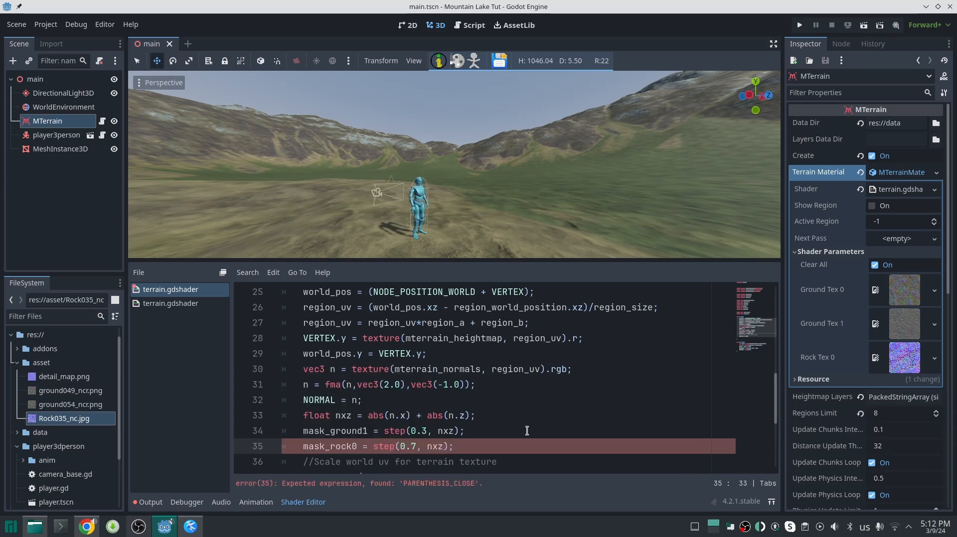
Output mask_ground1 and mask_rock0 in turn as ALBEDO = vec3(...) at the end of the fragment function and inspect the masked slopes
{"action": "scroll", "coordinate": [527, 430], "scroll_direction": "down", "scroll_amount": 2}
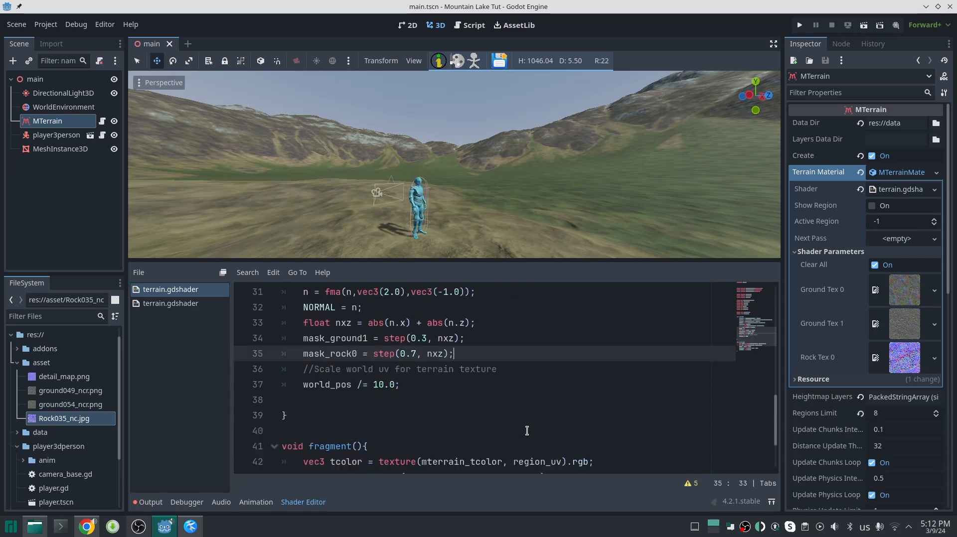
{"action": "scroll", "coordinate": [468, 414], "scroll_direction": "down", "scroll_amount": 2}
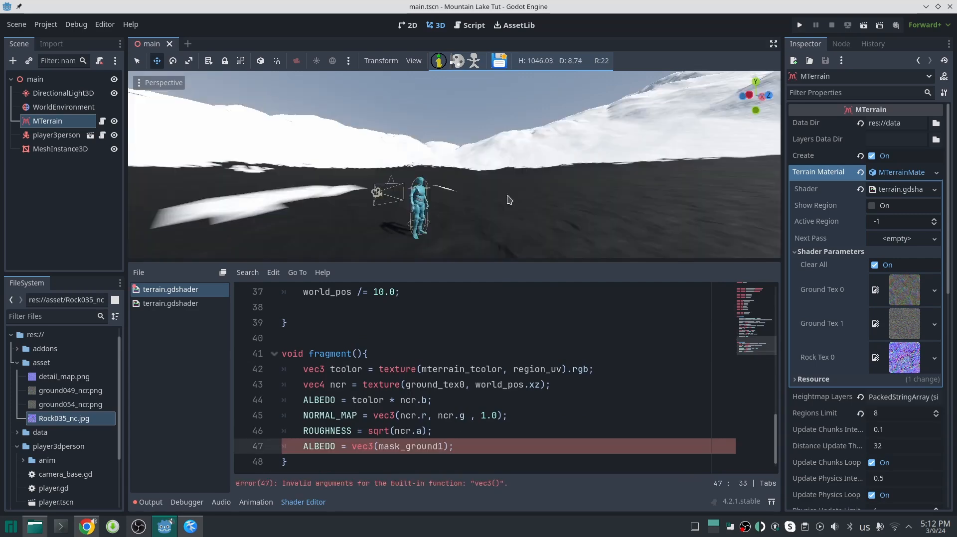
{"action": "right_click_drag", "start_coordinate": [509, 199], "coordinate": [456, 192]}
{"action": "key", "text": "s"}
{"action": "scroll", "coordinate": [508, 199], "scroll_direction": "up", "scroll_amount": 3}
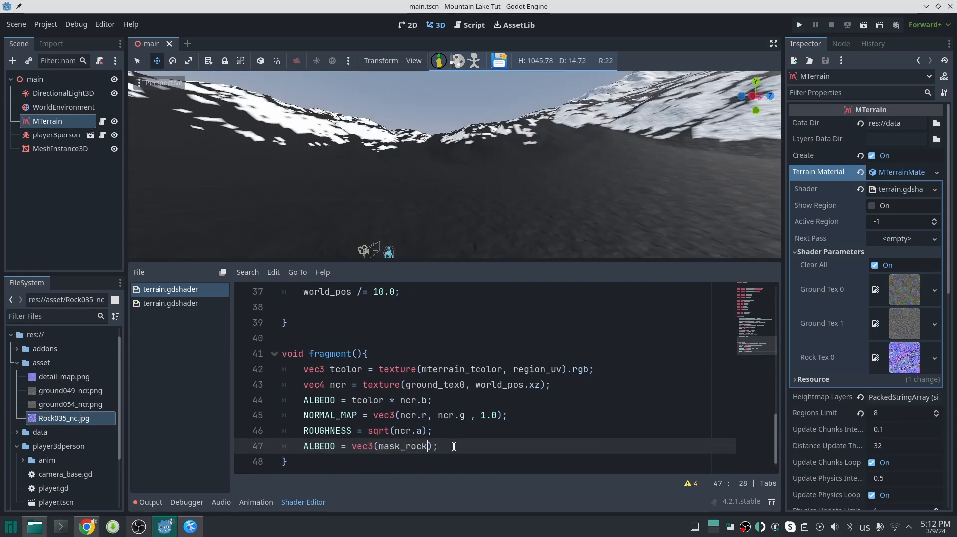
{"action": "key", "text": "ctrl+z"}
{"action": "key", "text": "ctrl+s"}
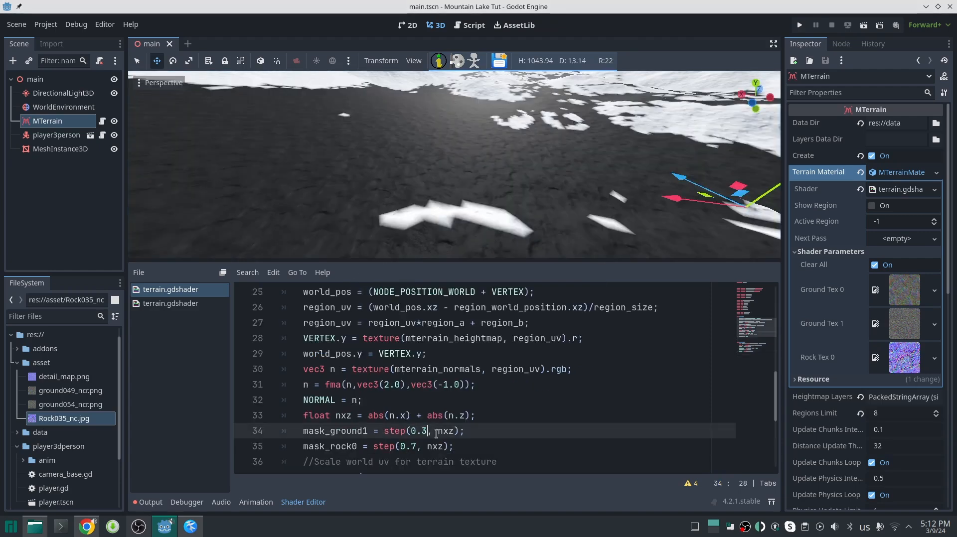
Try mask_ground1 step thresholds of 0.35, 0.25 and 0.2, restore 0.3, and inspect the mask across the terrain
{"action": "type", "text": "5"}
{"action": "key", "text": "ctrl+s"}
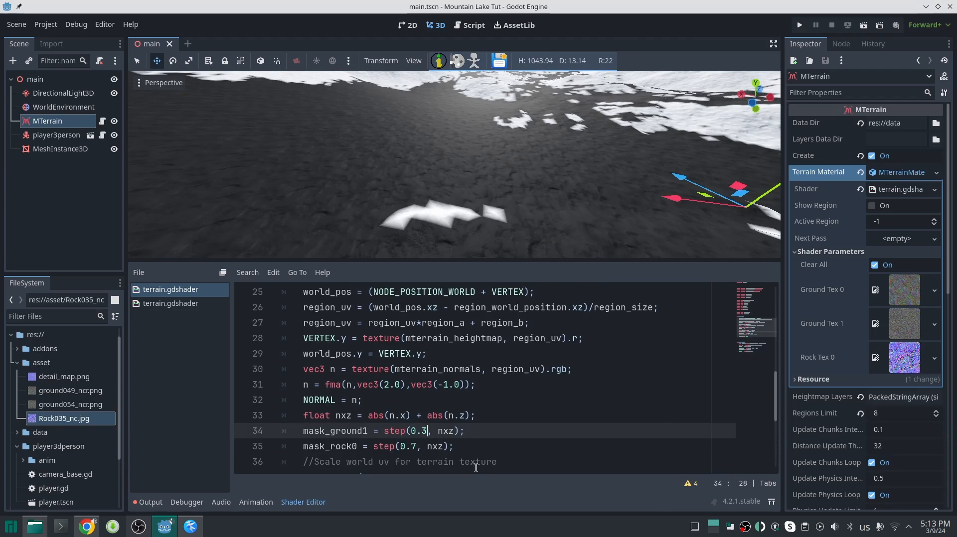
{"action": "type", "text": "25"}
{"action": "key", "text": "ctrl+s"}
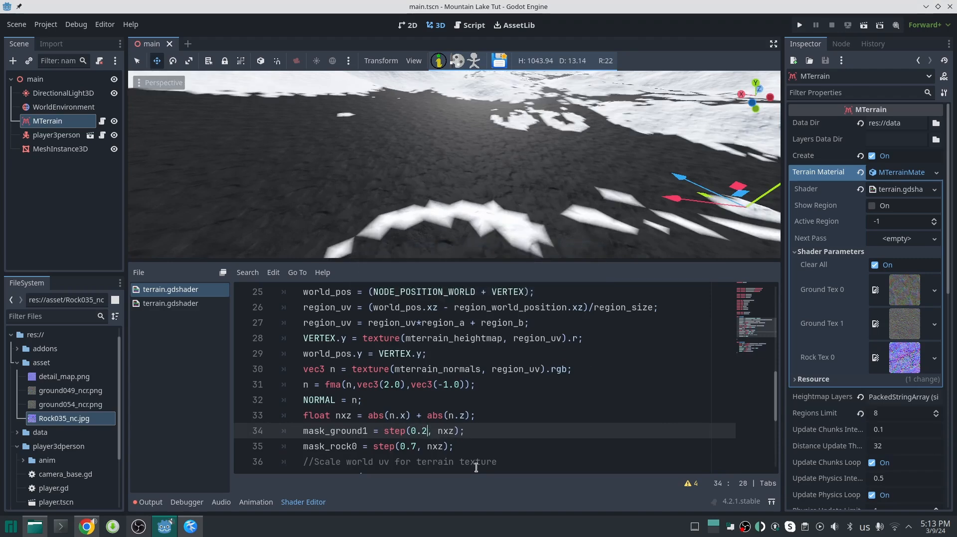
{"action": "key", "text": "ctrl+s"}
{"action": "key", "text": "BackSpace"}
{"action": "type", "text": "3"}
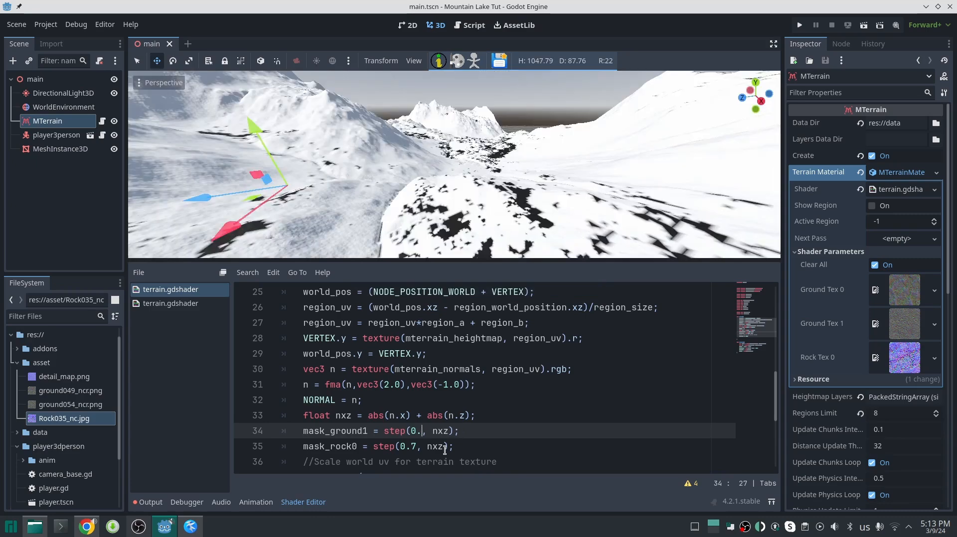
{"action": "key", "text": "ctrl+s"}
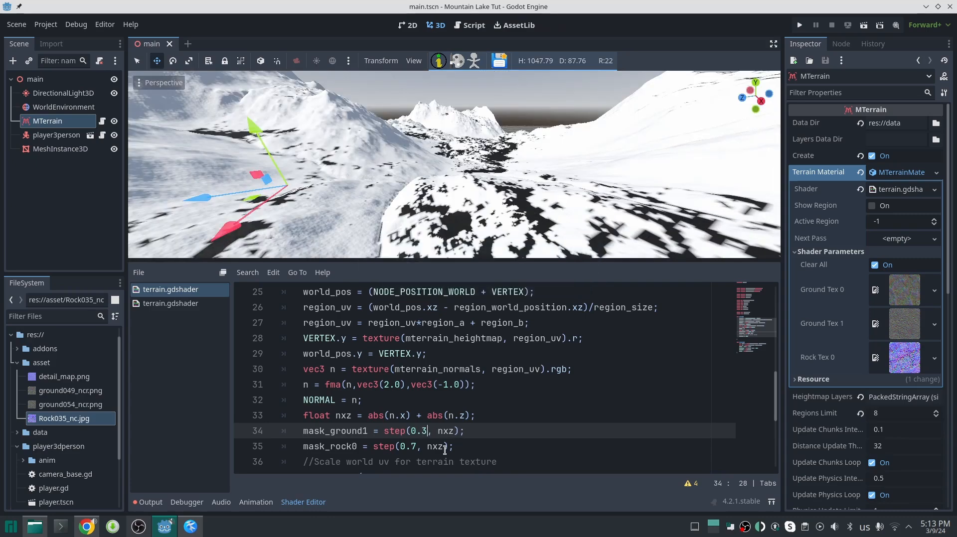
{"action": "right_click_drag", "start_coordinate": [538, 168], "coordinate": [254, 175]}
{"action": "right_click_drag", "start_coordinate": [423, 233], "coordinate": [478, 224]}
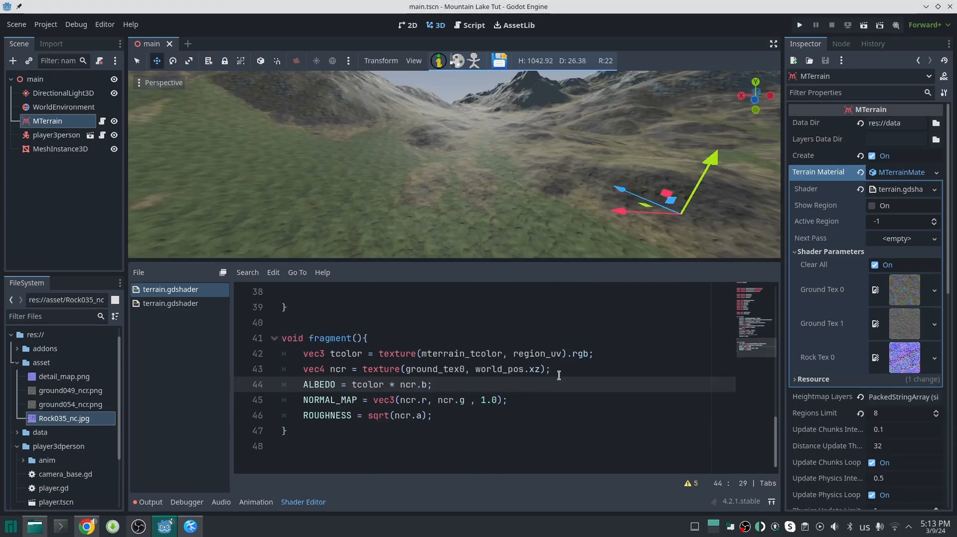
Add ncr = mix(ncr, texture(ground_tex1, world_pos.xz), mask_ground1); below the vec4 ncr declaration in the fragment function
{"action": "left_click", "coordinate": [559, 370]}
{"action": "key", "text": "Return"}
{"action": "type", "text": "ncr = mix(ncr, texture(ground_tex1"}
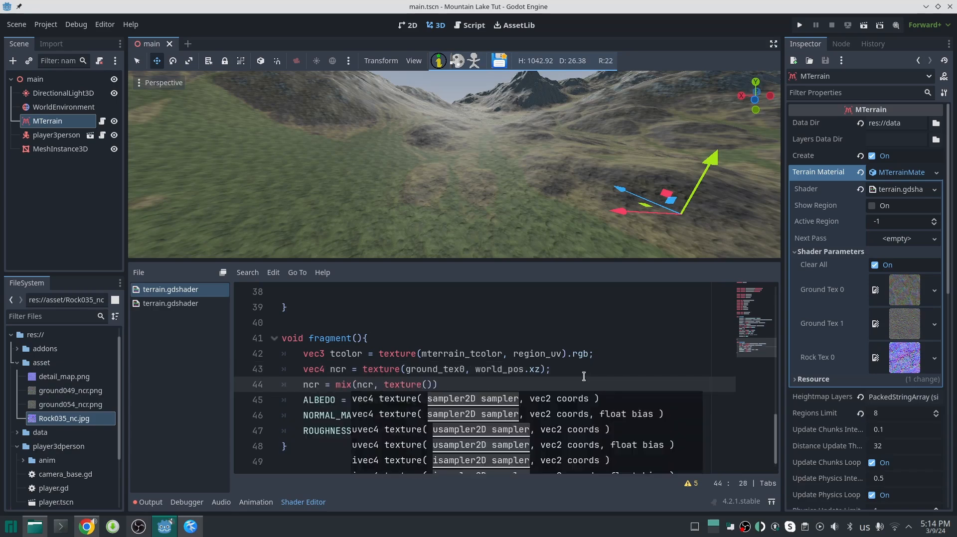
{"action": "type", "text": ", world_pos.xz), mask_ground1);"}
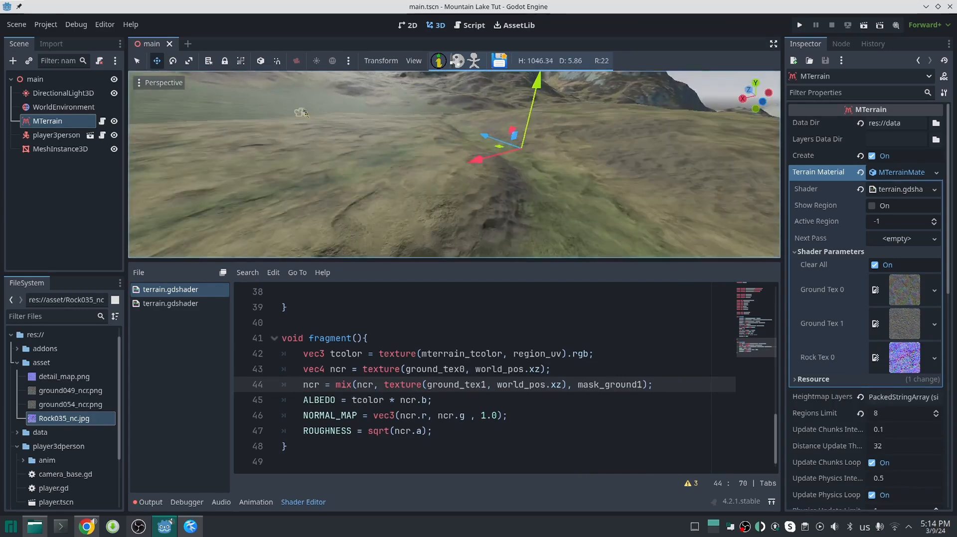
Add ncr = mix(ncr , texture(rock_tex0, world_pos.xz), mask_rock0); below the ground_tex1 mix line
{"action": "key", "text": "Return"}
{"action": "type", "text": "ncr = mix(ncr , texture(rock_tex0"}
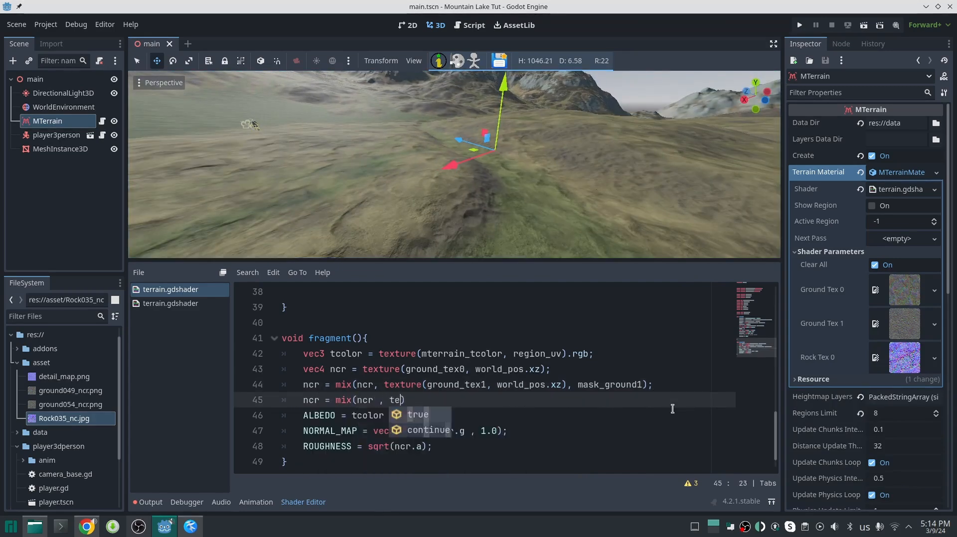
{"action": "type", "text": ", world_pos.xz), mask_rock0);"}
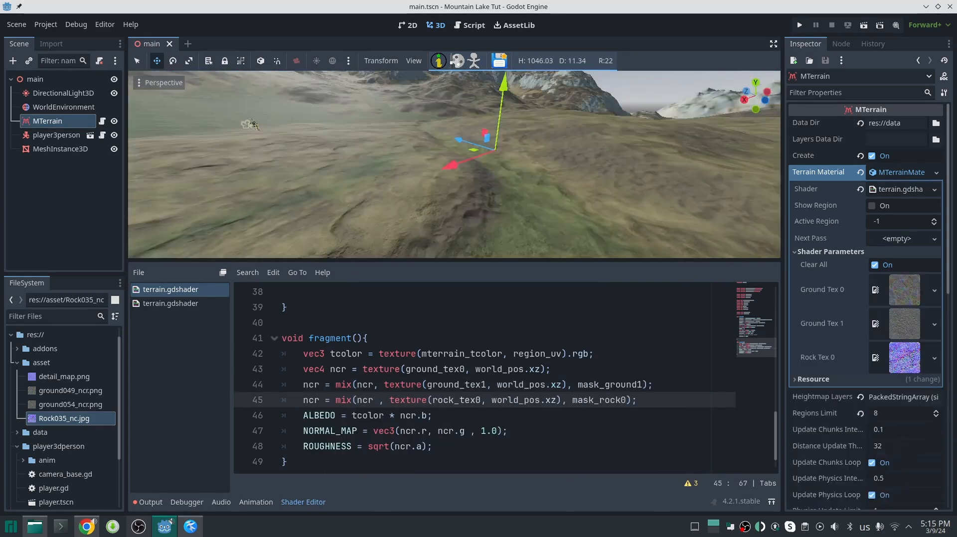
Examine the blended ground and rock textures across the terrain, both close up and from far away
{"action": "key", "text": "w"}
{"action": "right_click_drag", "start_coordinate": [545, 178], "coordinate": [687, 177]}
{"action": "scroll", "coordinate": [546, 178], "scroll_direction": "up", "scroll_amount": 3}
{"action": "scroll", "coordinate": [545, 178], "scroll_direction": "up", "scroll_amount": 8}
{"action": "scroll", "coordinate": [545, 178], "scroll_direction": "down", "scroll_amount": 20}
{"action": "scroll", "coordinate": [545, 178], "scroll_direction": "down", "scroll_amount": 6}
{"action": "key", "text": "s"}
{"action": "right_click_drag", "start_coordinate": [555, 192], "coordinate": [693, 164]}
{"action": "key", "text": "w"}
{"action": "scroll", "coordinate": [563, 192], "scroll_direction": "down", "scroll_amount": 3}
{"action": "key", "text": "s"}
{"action": "key", "text": "w"}
{"action": "key", "text": "s"}
{"action": "key", "text": "w"}
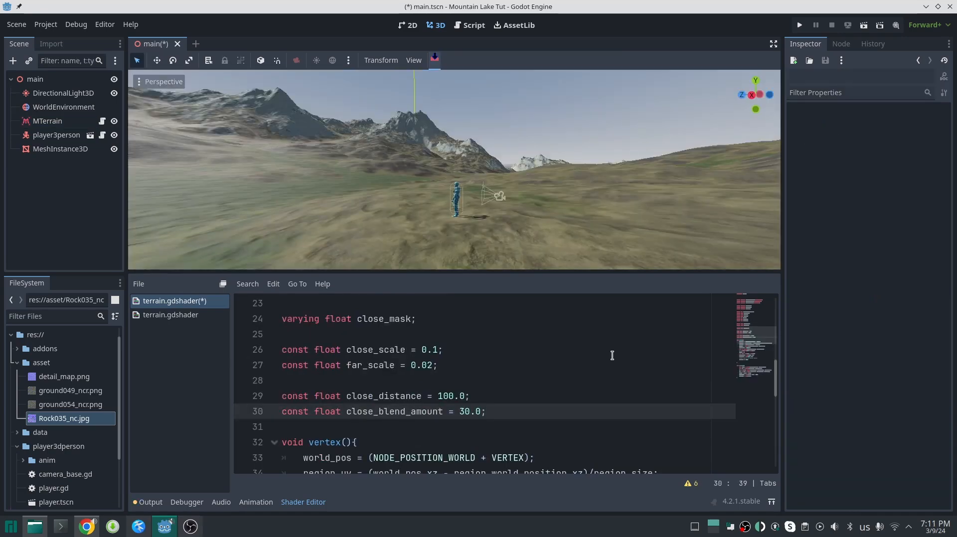
Add float dis = length(CAMERA_POSITION_WORLD - world_pos); below the mask_rock0 line in the vertex function and save
{"action": "scroll", "coordinate": [611, 355], "scroll_direction": "down", "scroll_amount": 4}
{"action": "left_click", "coordinate": [525, 427]}
{"action": "key", "text": "Return"}
{"action": "type", "text": "float dis = length(CAMERA_POSITION_WORLD - world_pos);"}
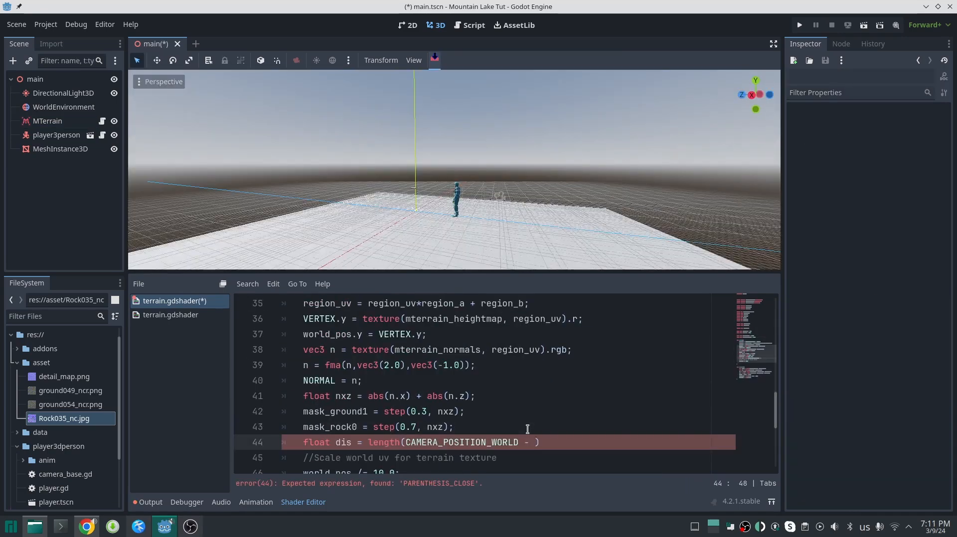
{"action": "key", "text": "ctrl+s"}
Add close_mask = smoothstep(close_distance+close_distance,close_distance,dis); below the dis line in the vertex function
{"action": "key", "text": "Return"}
{"action": "scroll", "coordinate": [617, 393], "scroll_direction": "down", "scroll_amount": 1}
{"action": "type", "text": "close_mask = smoothstep(close_distance+"}
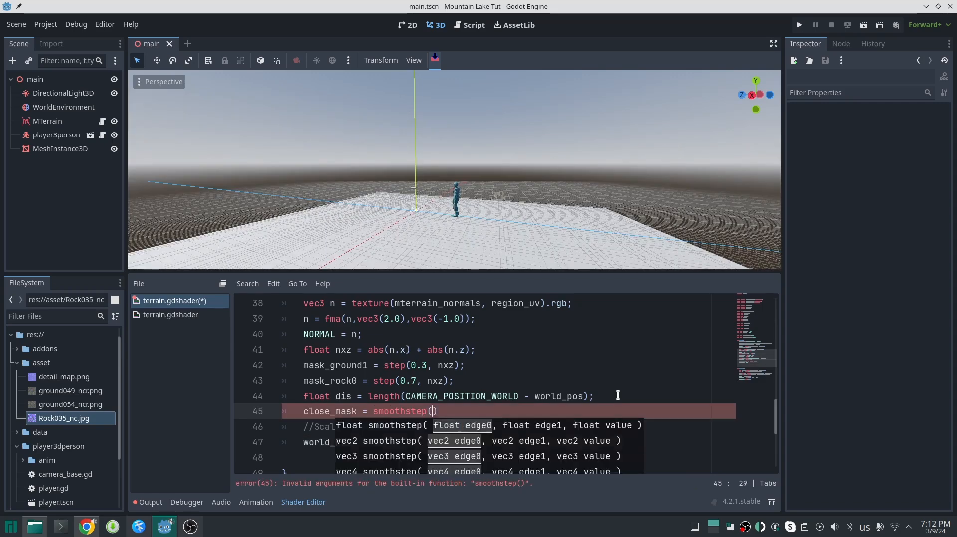
{"action": "type", "text": "close_distance,close_distance,dis);"}
Start a function vec4 distnace_texture(sampler2D _tex, vec2 _uv) between the vertex and fragment functions
{"action": "scroll", "coordinate": [617, 395], "scroll_direction": "down", "scroll_amount": 2}
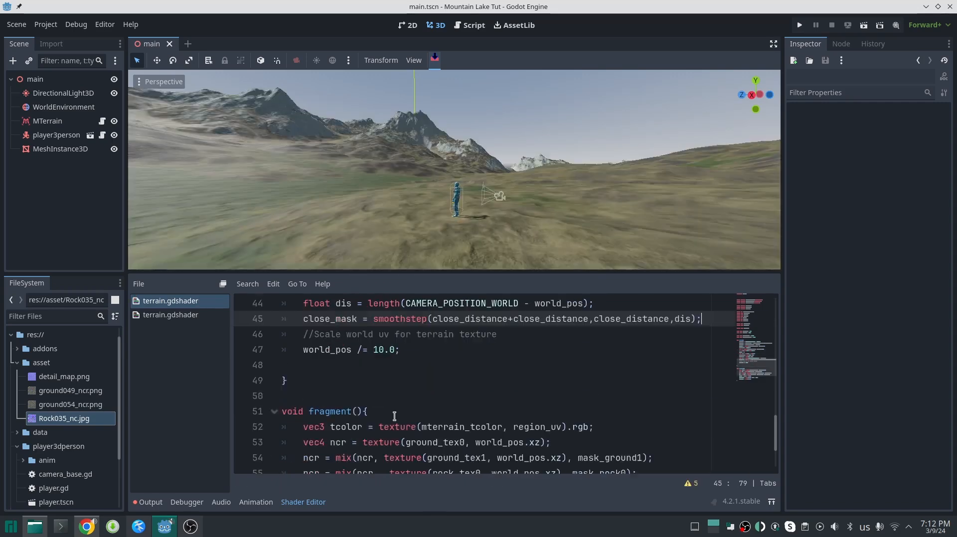
{"action": "left_click", "coordinate": [324, 384]}
{"action": "key", "text": "Return"}
{"action": "key", "text": "Return"}
{"action": "type", "text": "vec4 distnace_texture(sampler2D _tex,"}
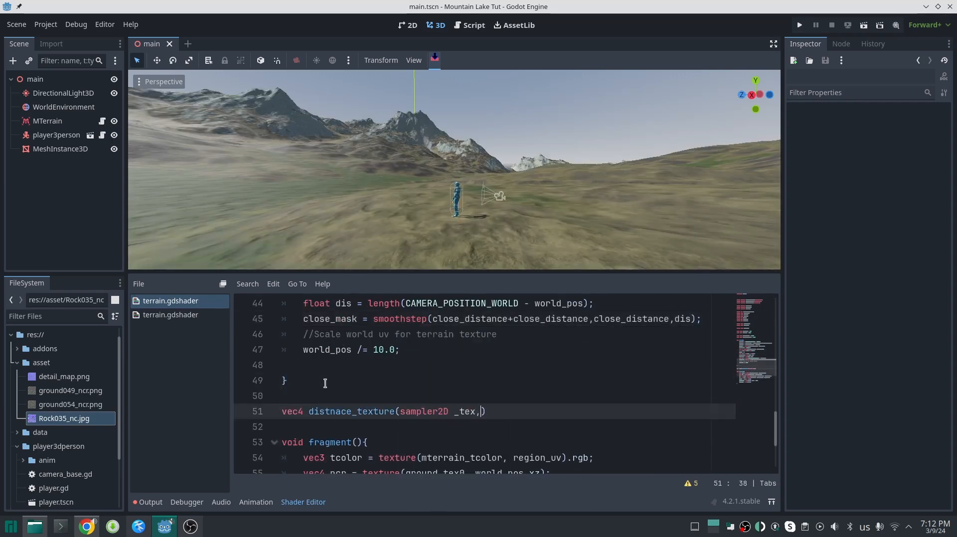
{"action": "type", "text": " vec2 _uv){"}
Declare vec4 final = texture(_tex, _uv*far_scale); inside the distnace_texture function
{"action": "key", "text": "Return"}
{"action": "scroll", "coordinate": [360, 381], "scroll_direction": "down", "scroll_amount": 2}
{"action": "type", "text": "vec4 final = "}
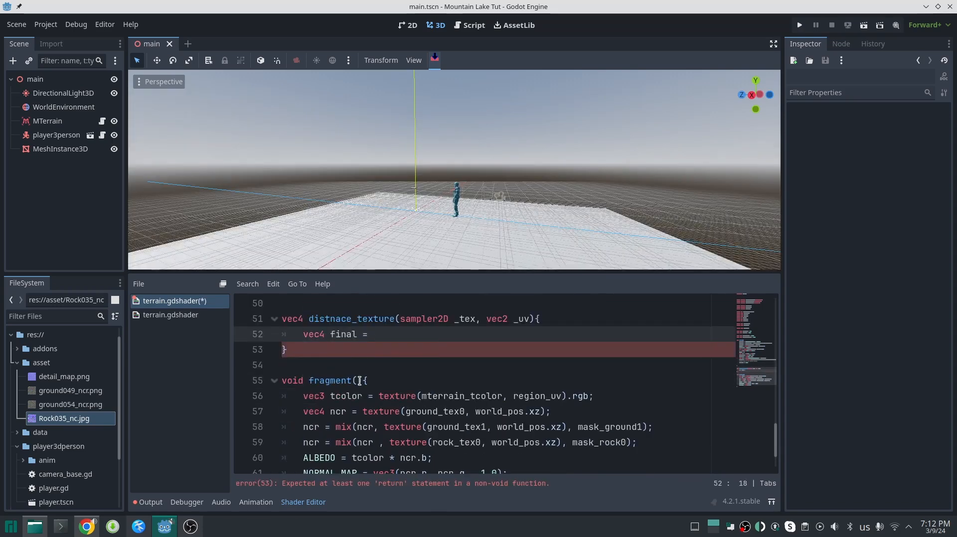
{"action": "type", "text": "texture(_tex, _uv*far_scale)"}
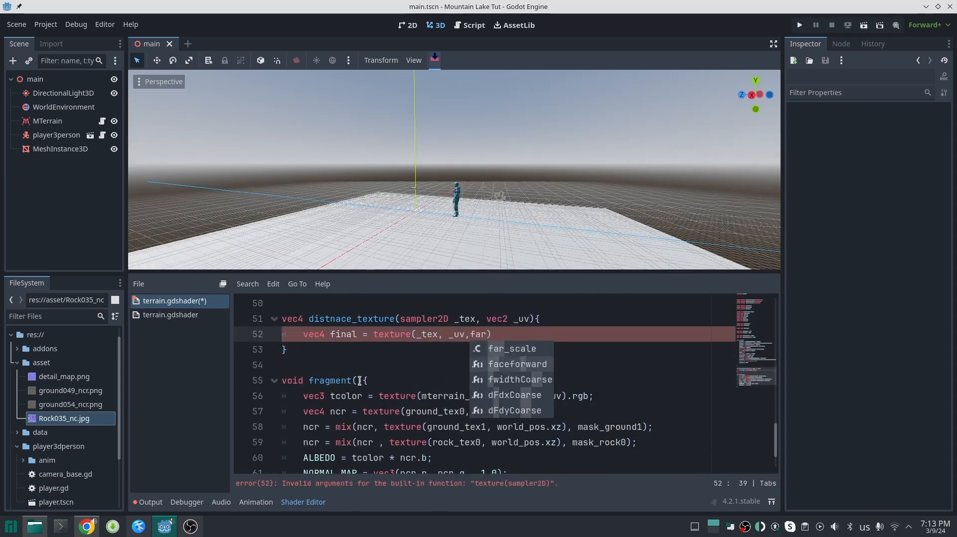
{"action": "type", "text": ";"}
{"action": "key", "text": "Return"}
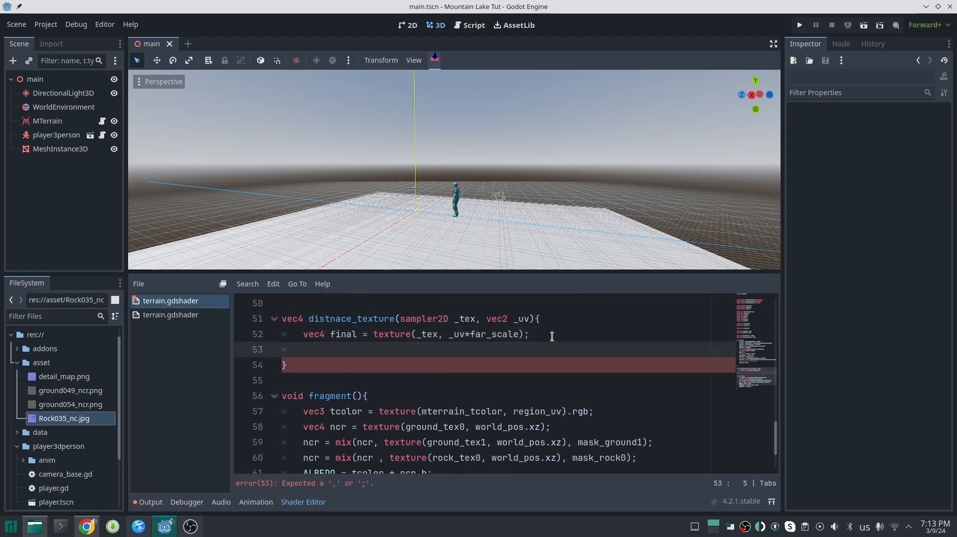
Add final = mix(final,texture(_tex, _uv*close_scale), close_mask); and return final; to distnace_texture, and save the shader
{"action": "type", "text": "final = mix(final,texture(_tex, _uv*close_scale), close_mask);"}
{"action": "key", "text": "Return"}
{"action": "type", "text": "return final;"}
{"action": "key", "text": "ctrl+s"}
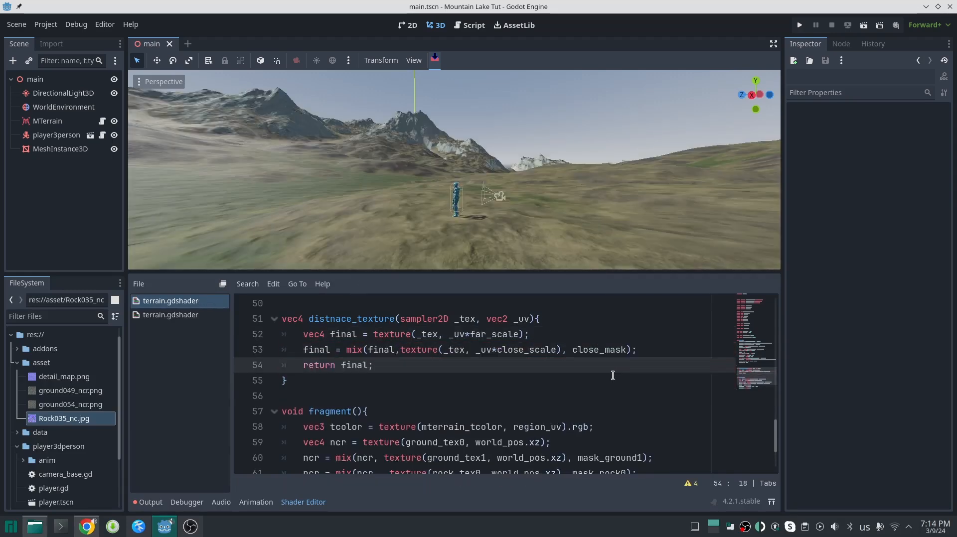
Delete the world uv scaling comment and the world_pos /= 10.0; line from the vertex function, and save
{"action": "scroll", "coordinate": [612, 375], "scroll_direction": "up", "scroll_amount": 2}
{"action": "left_click_drag", "start_coordinate": [414, 350], "coordinate": [282, 336]}
{"action": "key", "text": "BackSpace"}
{"action": "key", "text": "BackSpace"}
{"action": "key", "text": "ctrl+s"}
{"action": "scroll", "coordinate": [438, 390], "scroll_direction": "down", "scroll_amount": 3}
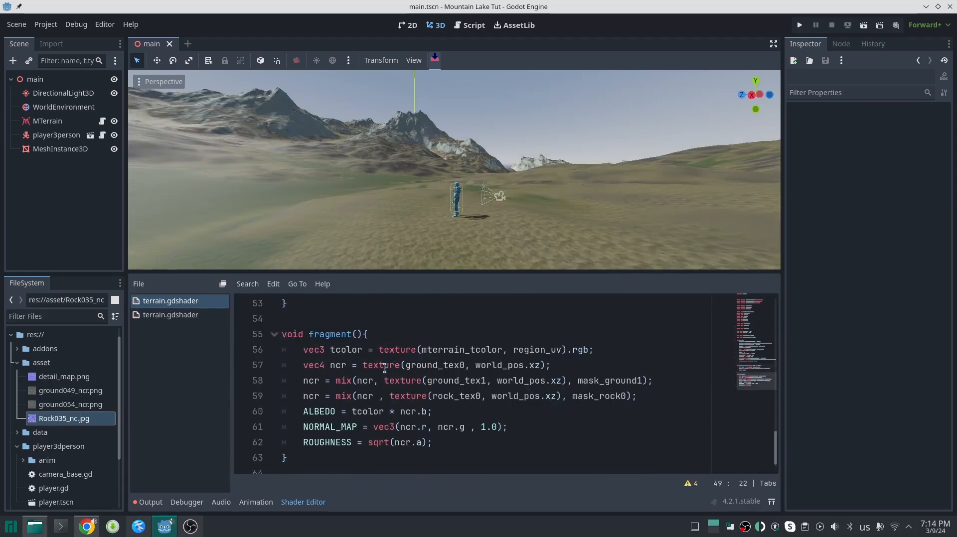
Replace texture with distnace_texture in the ground_tex0, ground_tex1 and rock_tex0 lookups of the fragment function, and save
{"action": "double_click", "coordinate": [384, 368]}
{"action": "key", "text": "ctrl+v"}
{"action": "double_click", "coordinate": [401, 381]}
{"action": "key", "text": "ctrl+v"}
{"action": "double_click", "coordinate": [406, 397]}
{"action": "key", "text": "ctrl+v"}
{"action": "key", "text": "ctrl+s"}
Inspect the terrain from above and adjust the close_blend_amount and close_distance constants
{"action": "right_click_drag", "start_coordinate": [474, 199], "coordinate": [464, 254]}
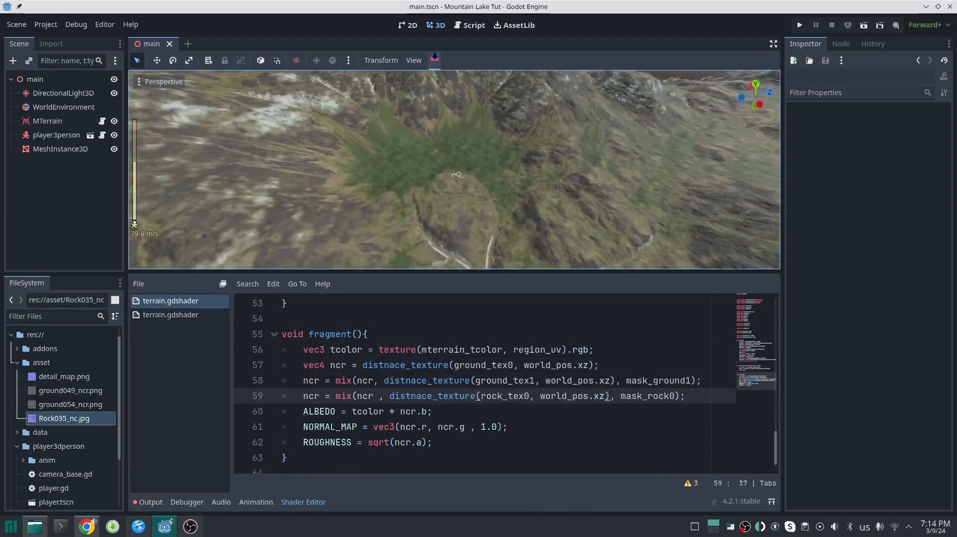
{"action": "scroll", "coordinate": [465, 374], "scroll_direction": "up", "scroll_amount": 9}
{"action": "left_click", "coordinate": [465, 365]}
{"action": "key", "text": "BackSpace"}
{"action": "type", "text": "4"}
{"action": "left_click", "coordinate": [448, 351]}
{"action": "key", "text": "BackSpace"}
{"action": "type", "text": "1"}
Set the close_scale constant to 0.08 and the far_scale constant to 0.01
{"action": "right_click_drag", "start_coordinate": [466, 210], "coordinate": [398, 189]}
{"action": "scroll", "coordinate": [460, 401], "scroll_direction": "up", "scroll_amount": 1}
{"action": "left_click", "coordinate": [438, 350]}
{"action": "key", "text": "BackSpace"}
{"action": "type", "text": "08"}
{"action": "left_click", "coordinate": [433, 366]}
{"action": "key", "text": "BackSpace"}
{"action": "type", "text": "1"}
Hide the shader editor, run the project and walk the character around to inspect the terrain textures
{"action": "left_click", "coordinate": [303, 502]}
{"action": "right_click_drag", "start_coordinate": [408, 373], "coordinate": [428, 349]}
{"action": "left_click", "coordinate": [35, 79]}
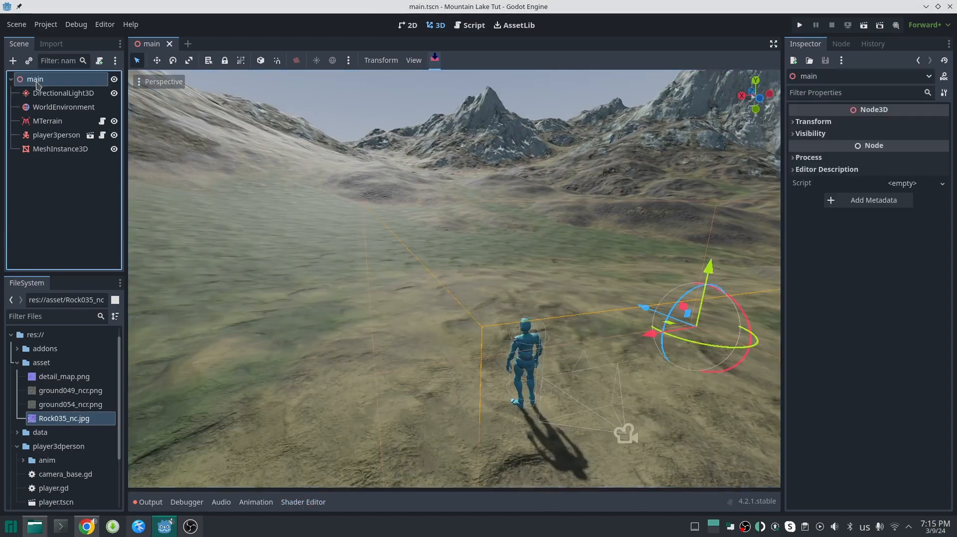
{"action": "right_click_drag", "start_coordinate": [442, 237], "coordinate": [424, 229]}
{"action": "key", "text": "F5"}
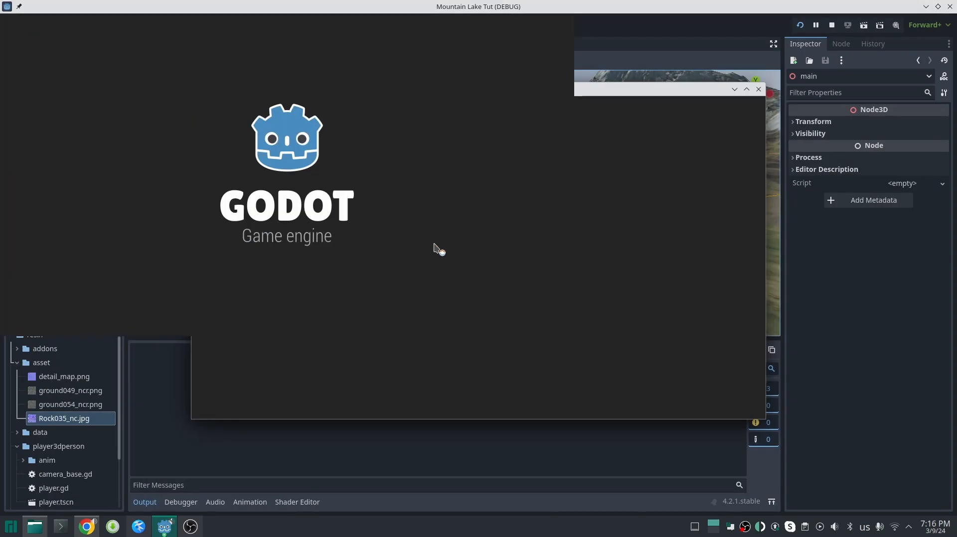
{"action": "key", "text": "w"}
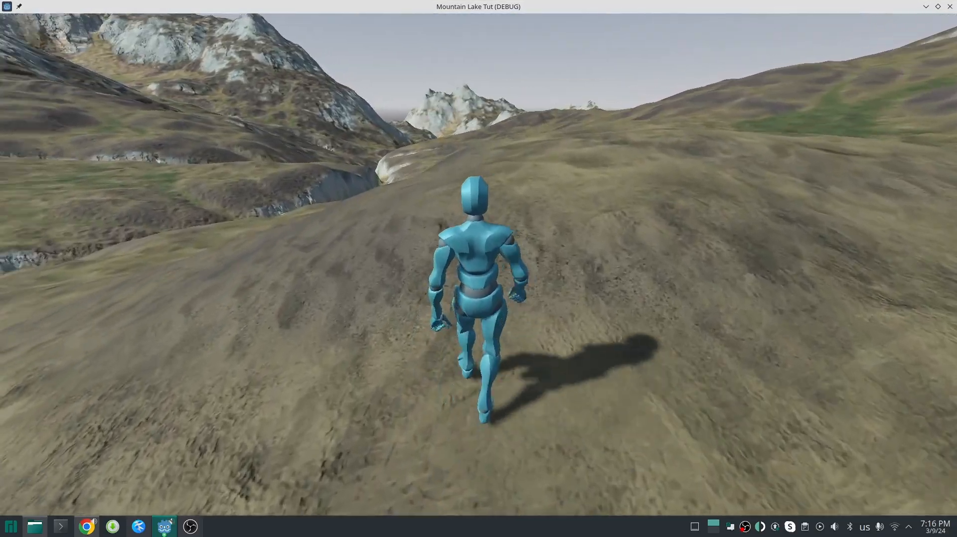
{"action": "key", "text": "d"}
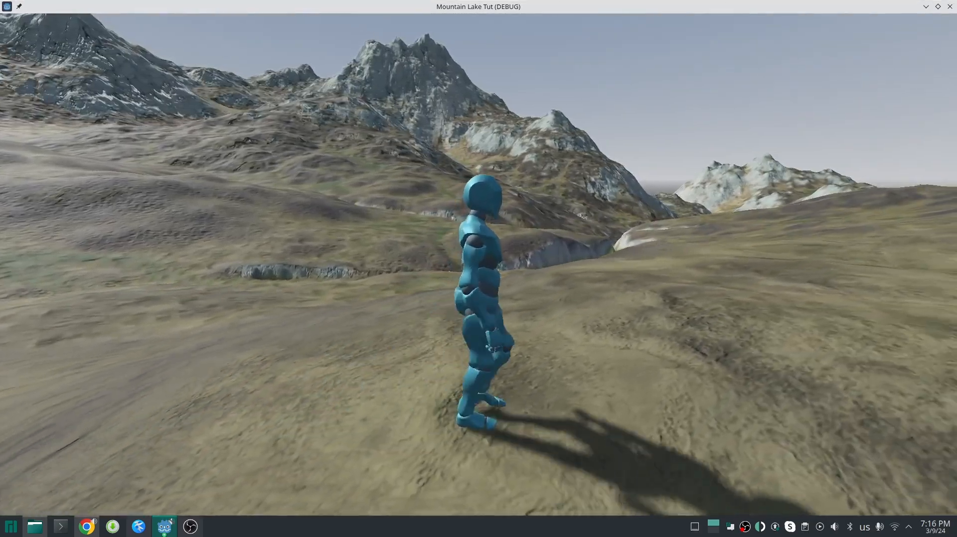
{"action": "key", "text": "w"}
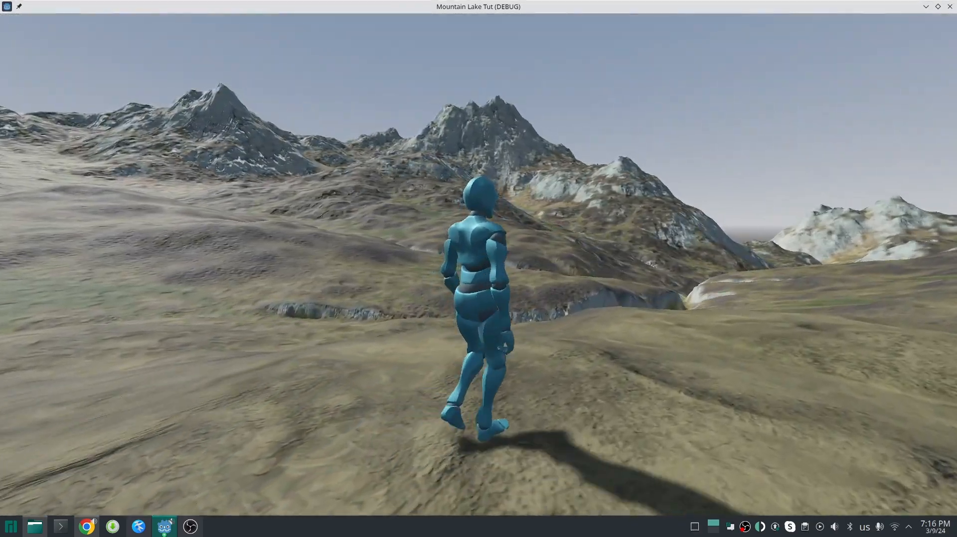
{"action": "key", "text": "d"}
{"action": "key", "text": "w"}
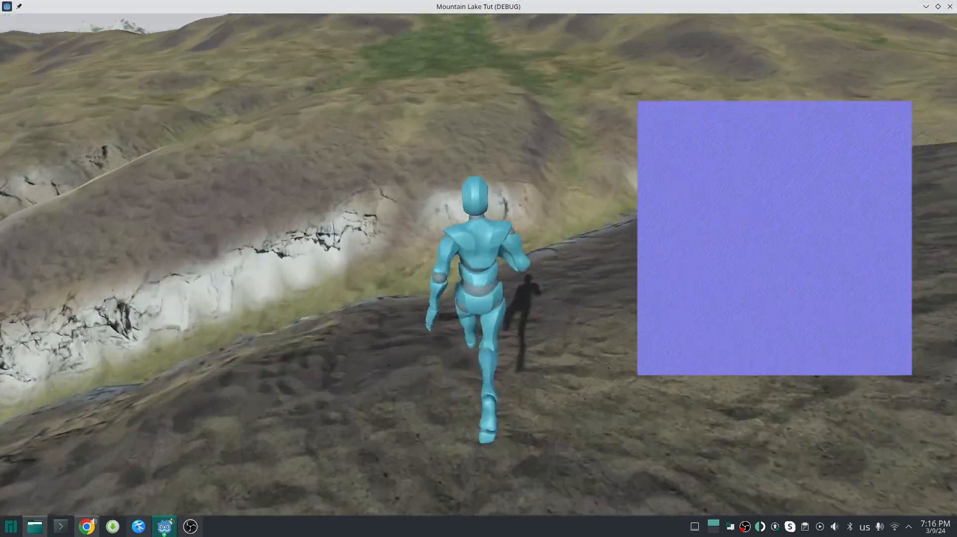
Run the character across the hills to examine the terrain surface alongside the detail normal map
{"action": "key", "text": "w"}
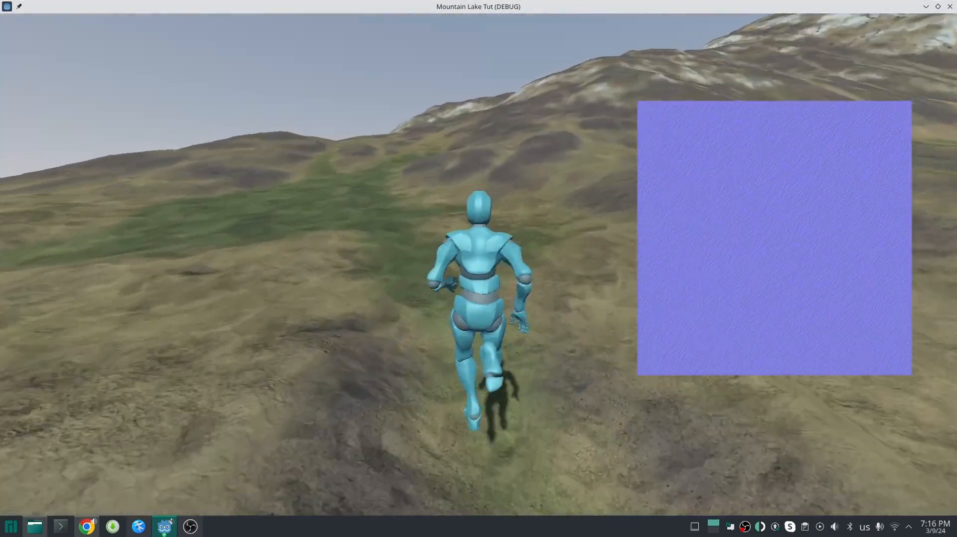
{"action": "key", "text": "d"}
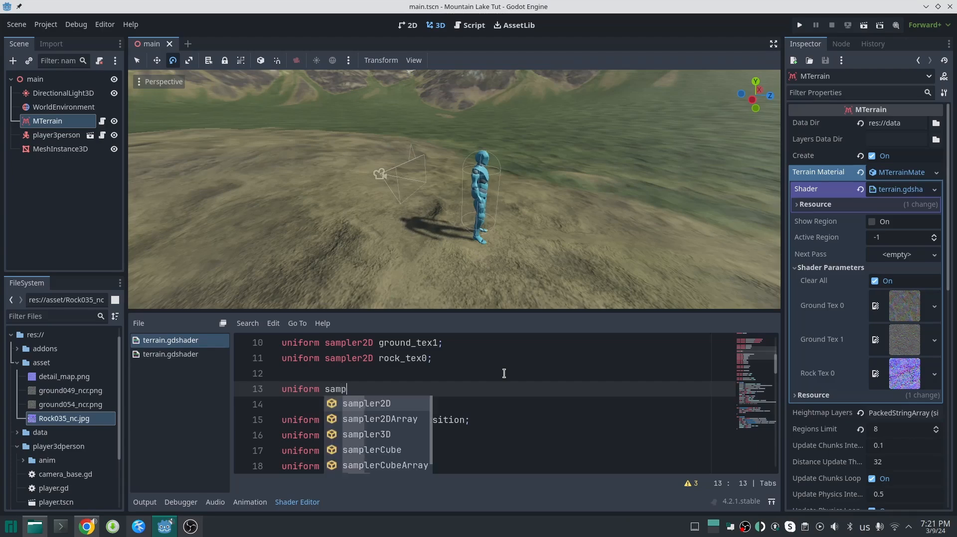
Declare a sampler2D uniform detail_tex in the terrain shader and assign detail_map.png to the Detail Tex parameter
{"action": "type", "text": "l"}
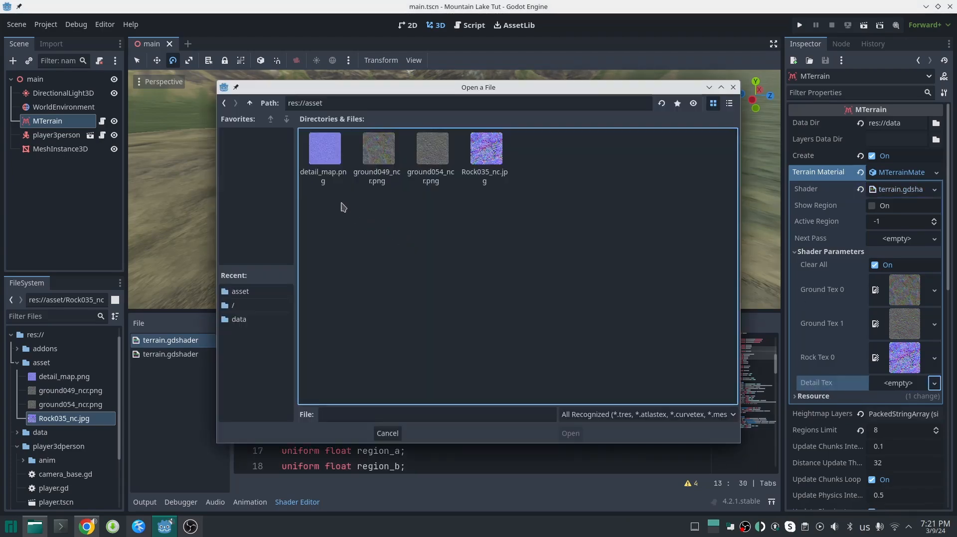
{"action": "double_click", "coordinate": [325, 154]}
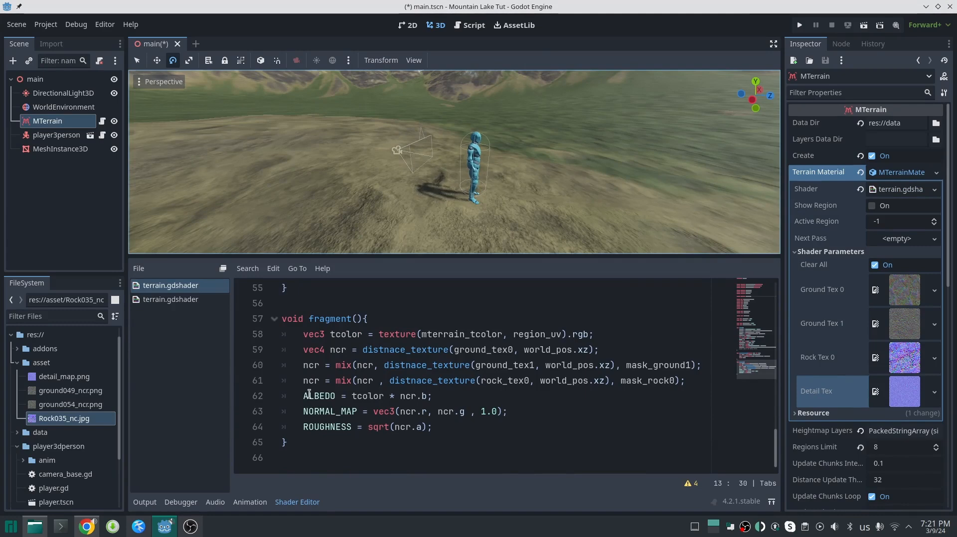
Above ALBEDO in the fragment function, add a Detail Texture comment and vec3 detail = texture(detail_tex, world_pos.xz).rgb;
{"action": "left_click", "coordinate": [304, 395]}
{"action": "key", "text": "Return"}
{"action": "key", "text": "Return"}
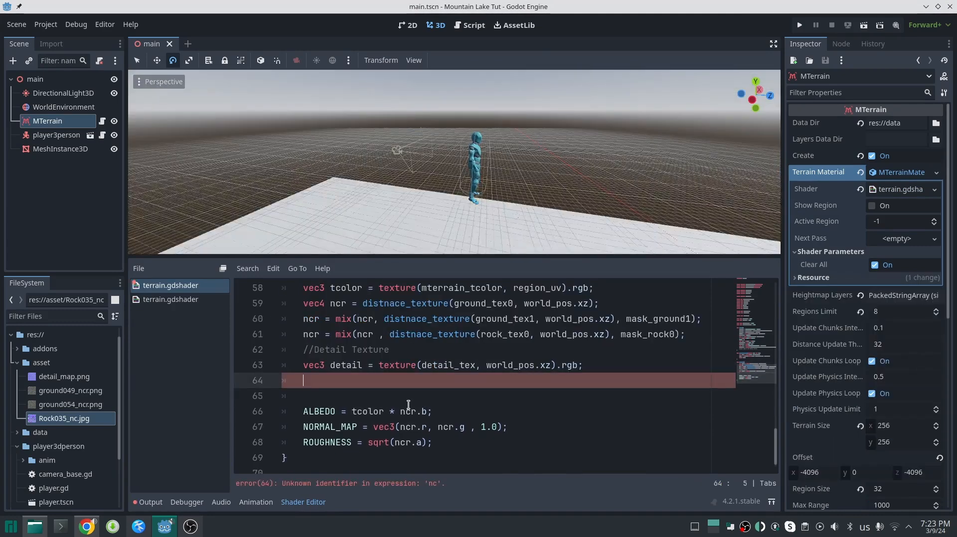
Blend the detail into ncr with ncr.rg = ncr.rg + detail.rg - 0.5; and ncr.b *= detail.b;, saving the shader
{"action": "type", "text": "nc"}
{"action": "key", "text": "Return"}
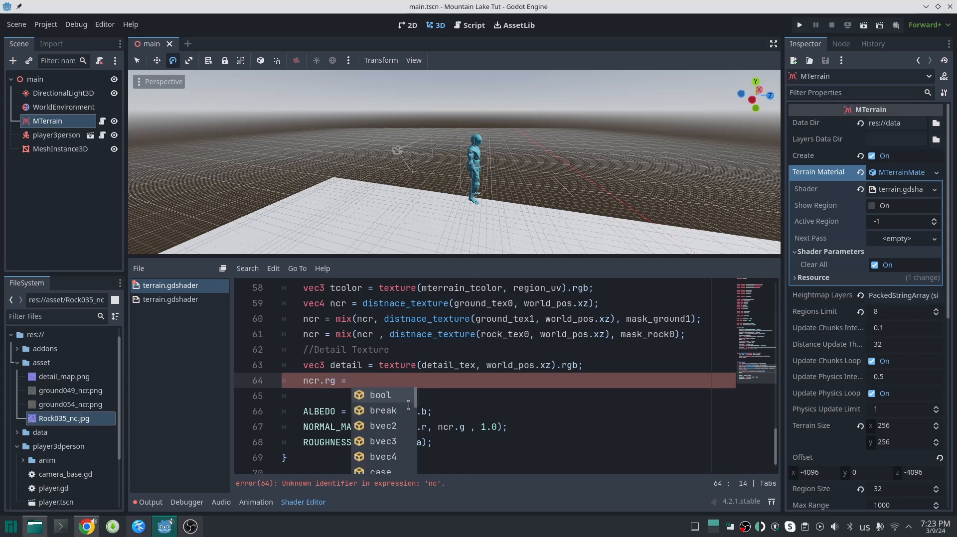
{"action": "type", "text": ".rg = ncr.rg + detail.rg "}
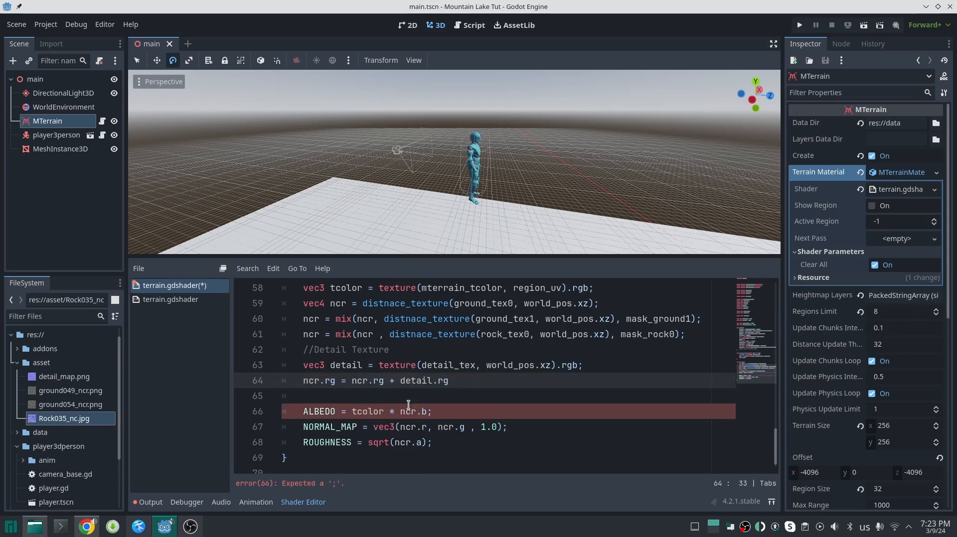
{"action": "type", "text": "- 0.5;"}
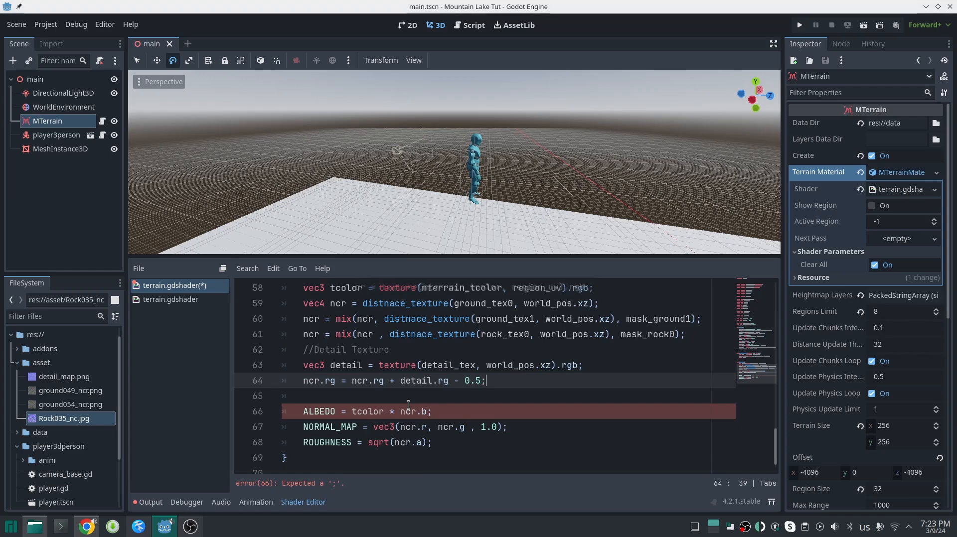
{"action": "key", "text": "ctrl+s"}
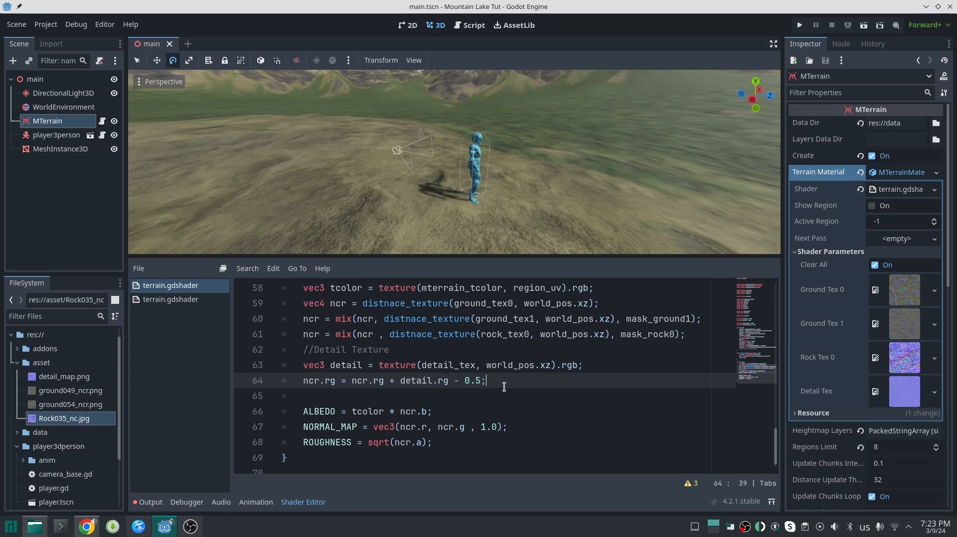
{"action": "key", "text": "Return"}
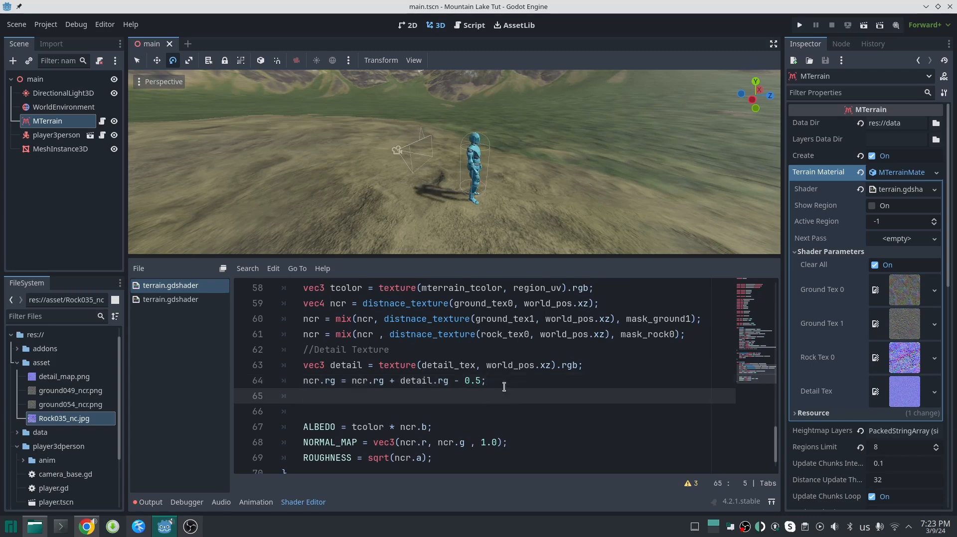
{"action": "type", "text": "ncr.b *= detail.b;"}
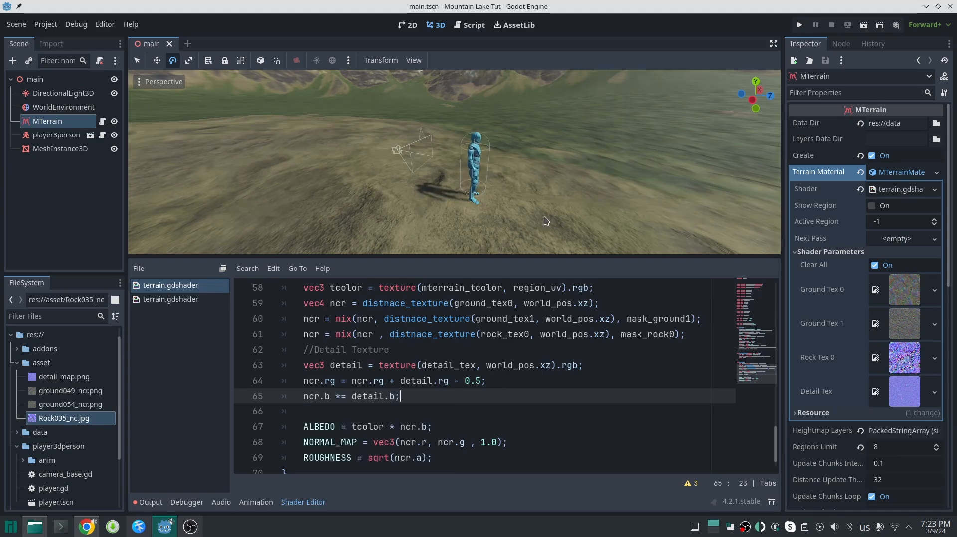
Examine the ground's detail texture up close around the player's feet and the shader's detail texture lines
{"action": "key", "text": "w"}
{"action": "right_click_drag", "start_coordinate": [544, 217], "coordinate": [564, 202]}
{"action": "scroll", "coordinate": [581, 226], "scroll_direction": "up", "scroll_amount": 3}
{"action": "scroll", "coordinate": [611, 230], "scroll_direction": "down", "scroll_amount": 6}
{"action": "key", "text": "w"}
{"action": "key", "text": "w"}
{"action": "key", "text": "w"}
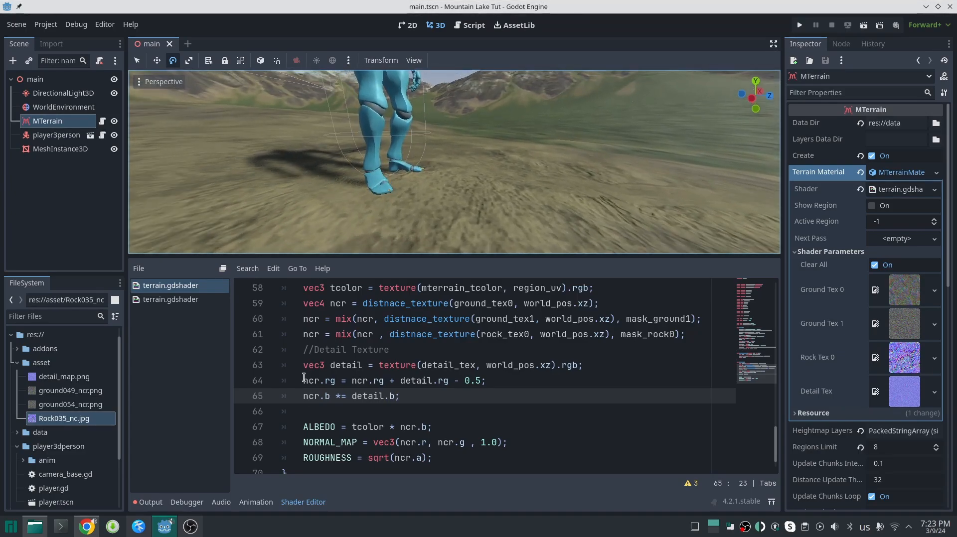
{"action": "left_click", "coordinate": [303, 378]}
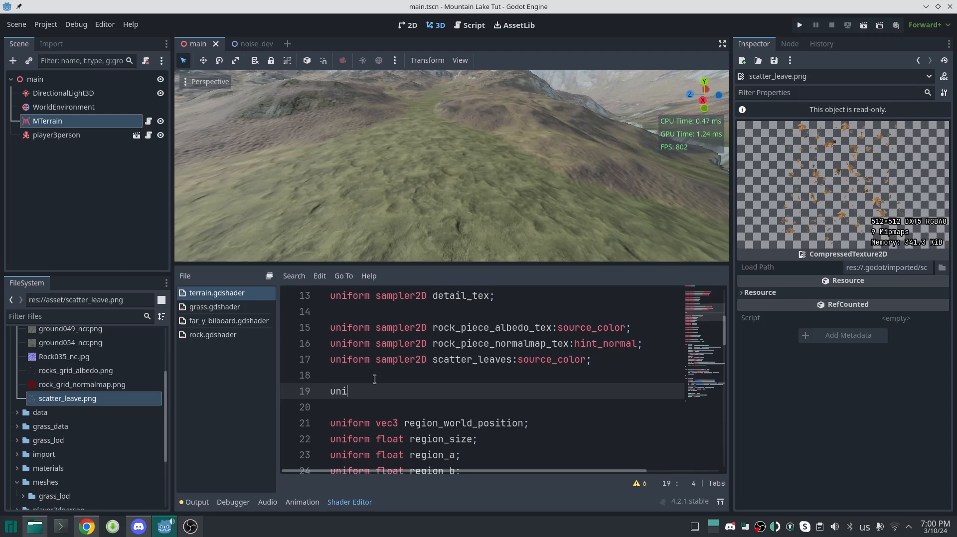
Declare uniform sampler2D leaves_tex:source_color and sample it with world_pos.xz into vec4 leaves at the end of the terrain shader
{"action": "type", "text": "form sa"}
{"action": "type", "text": "mpler2D leaves_tex:source_color;"}
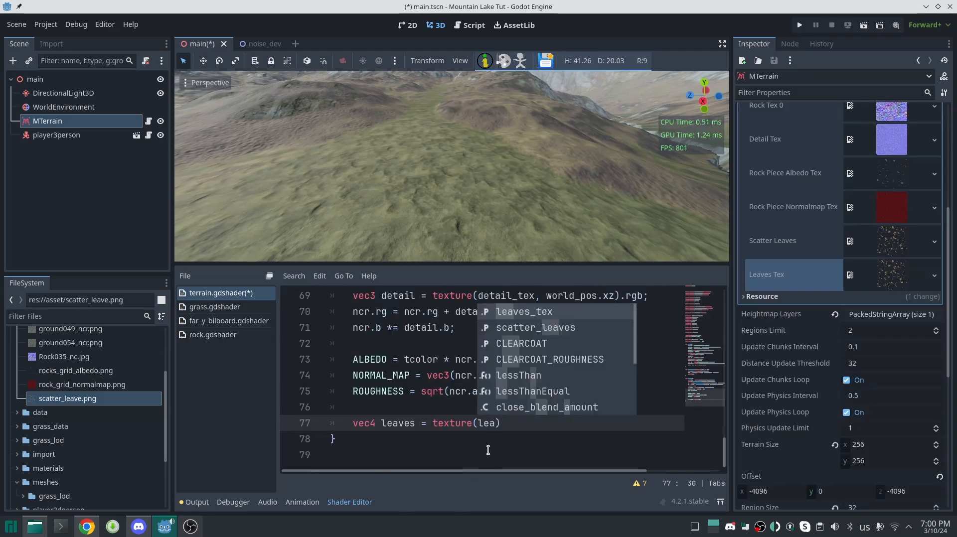
{"action": "type", "text": "ve"}
{"action": "key", "text": "Return"}
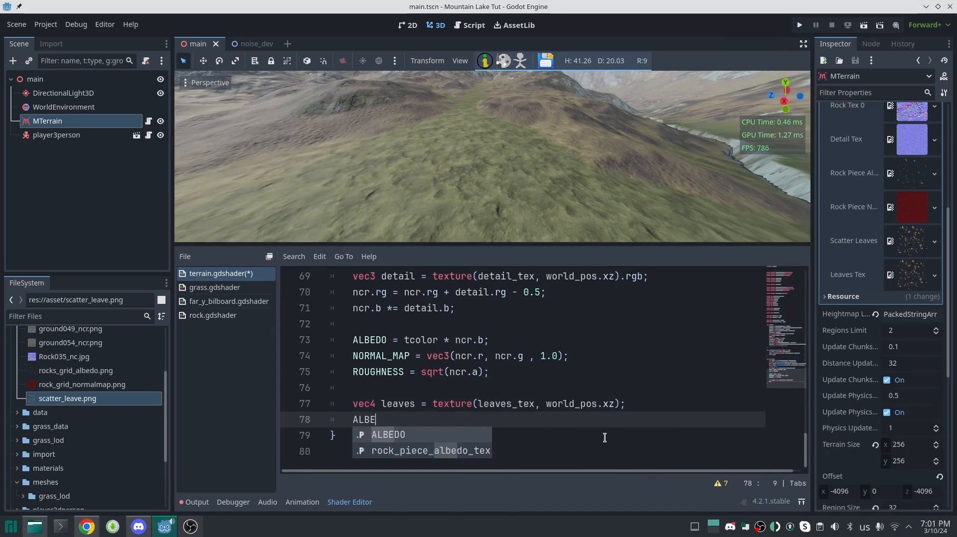
Add ALBEDO = mix(ALBEDO, leaves.rgb, leaves.a); below the leaves sample, save the shader and check the terrain
{"action": "key", "text": "Return"}
{"action": "type", "text": "= "}
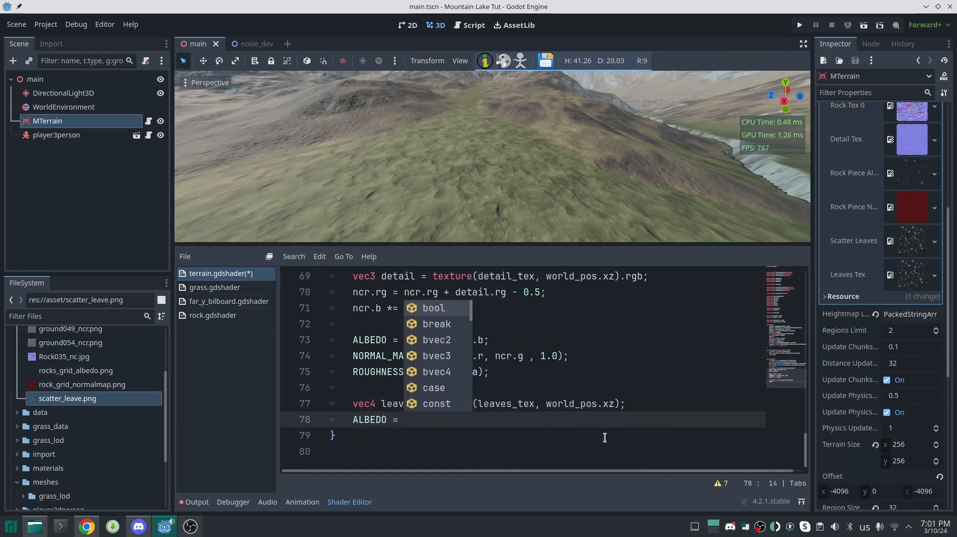
{"action": "type", "text": "mix(ALBEDO, leaves.rgb, leaves.a);"}
{"action": "key", "text": "ctrl+s"}
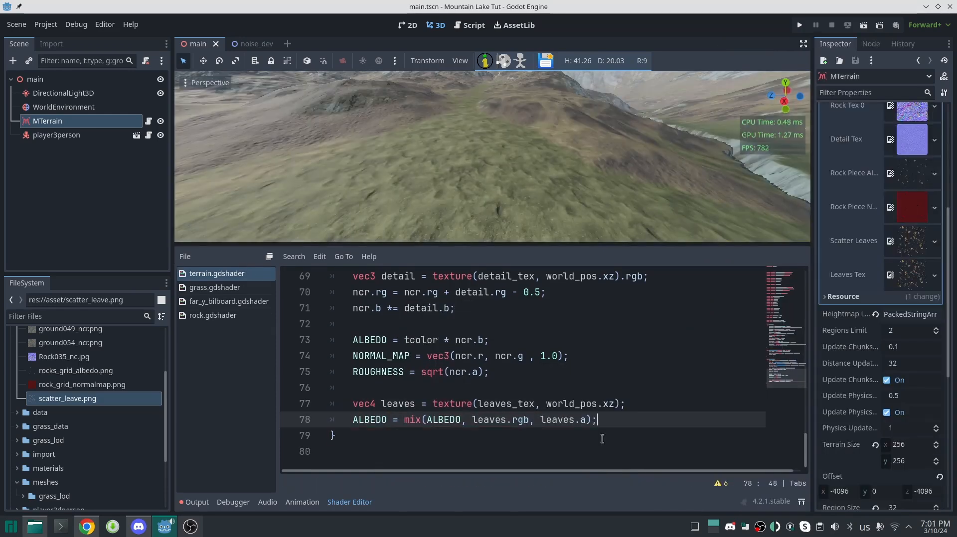
{"action": "key", "text": "w"}
{"action": "right_click_drag", "start_coordinate": [529, 202], "coordinate": [529, 217]}
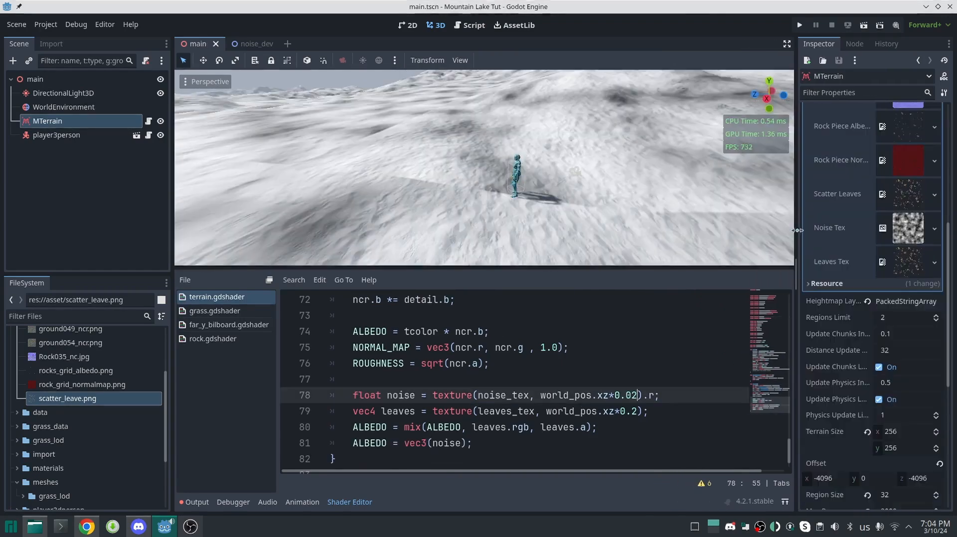
Make the terrain material's noise texture seamless and give it a gradient color ramp with the black stop moved towards white
{"action": "left_click", "coordinate": [904, 228]}
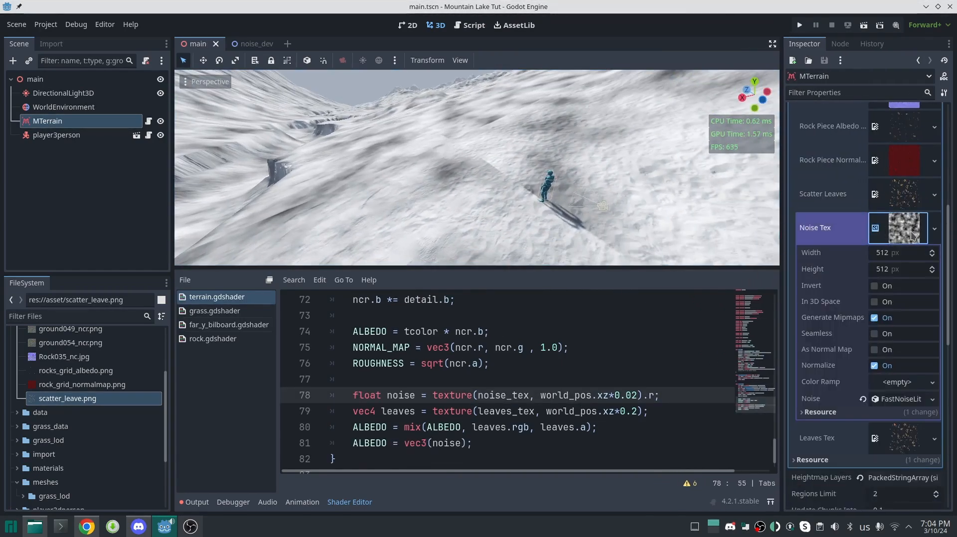
{"action": "left_click", "coordinate": [874, 333]}
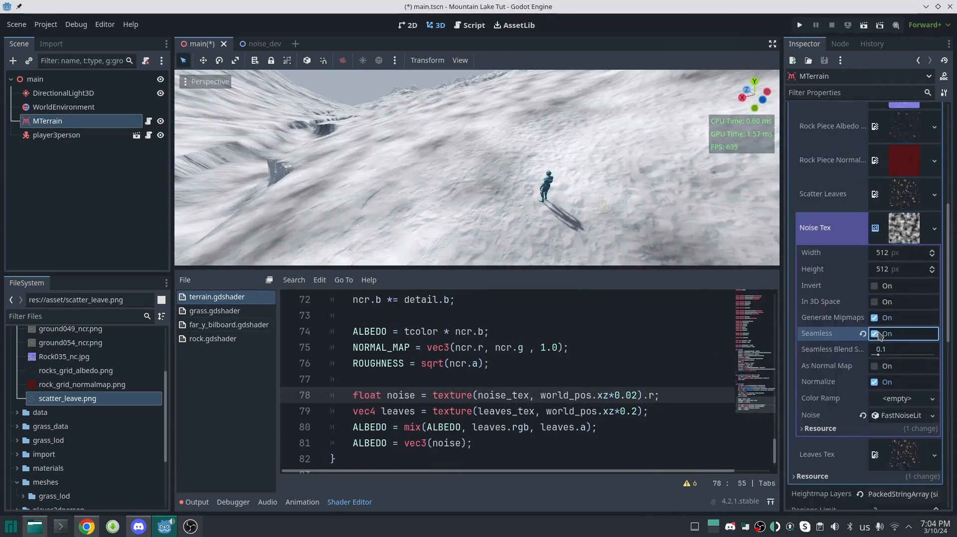
{"action": "scroll", "coordinate": [908, 314], "scroll_direction": "down", "scroll_amount": 2}
{"action": "left_click", "coordinate": [932, 298]}
{"action": "left_click", "coordinate": [897, 311]}
{"action": "left_click", "coordinate": [903, 297]}
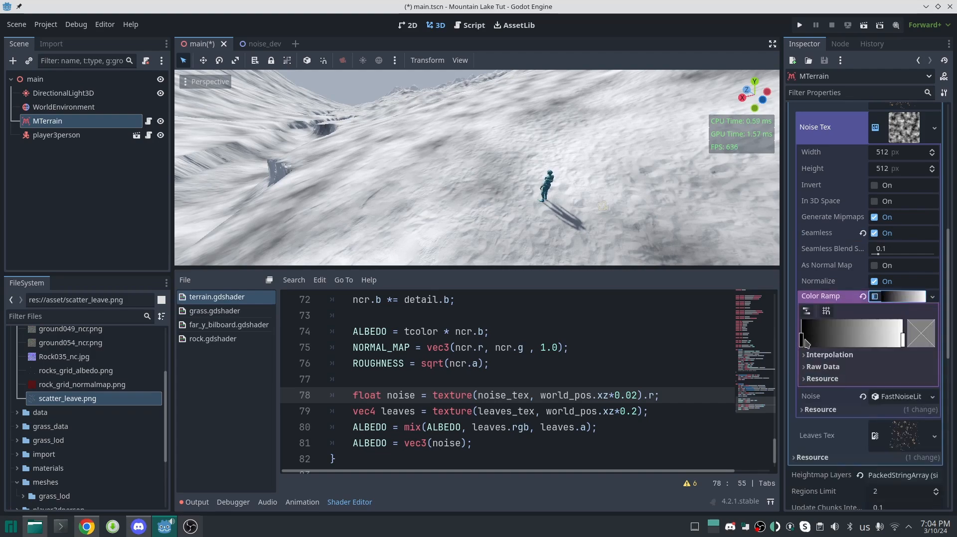
{"action": "left_click_drag", "start_coordinate": [804, 342], "coordinate": [860, 344]}
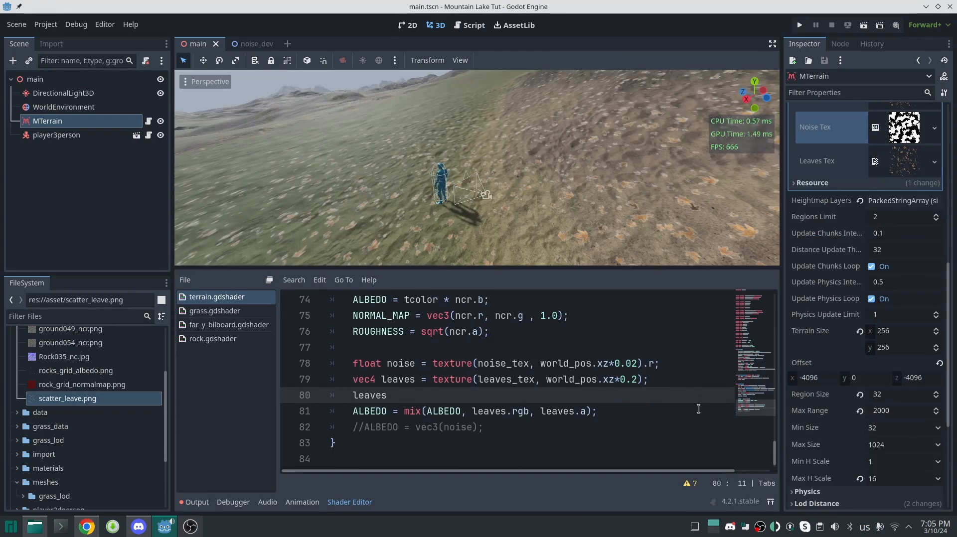
Multiply leaves.a by noise in the terrain shader and reset the noise texture's color ramp
{"action": "type", "text": "*= noise;"}
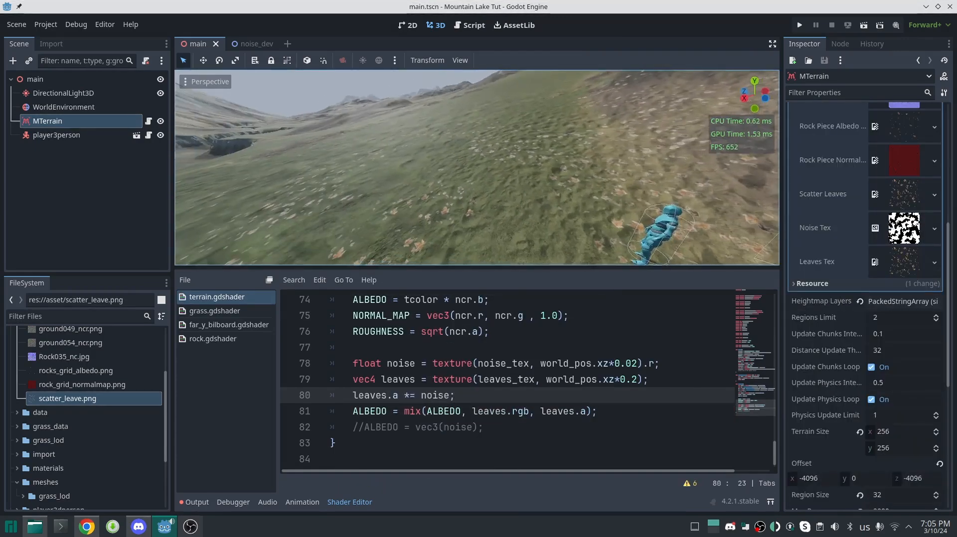
{"action": "left_click", "coordinate": [904, 227]}
{"action": "left_click", "coordinate": [903, 397]}
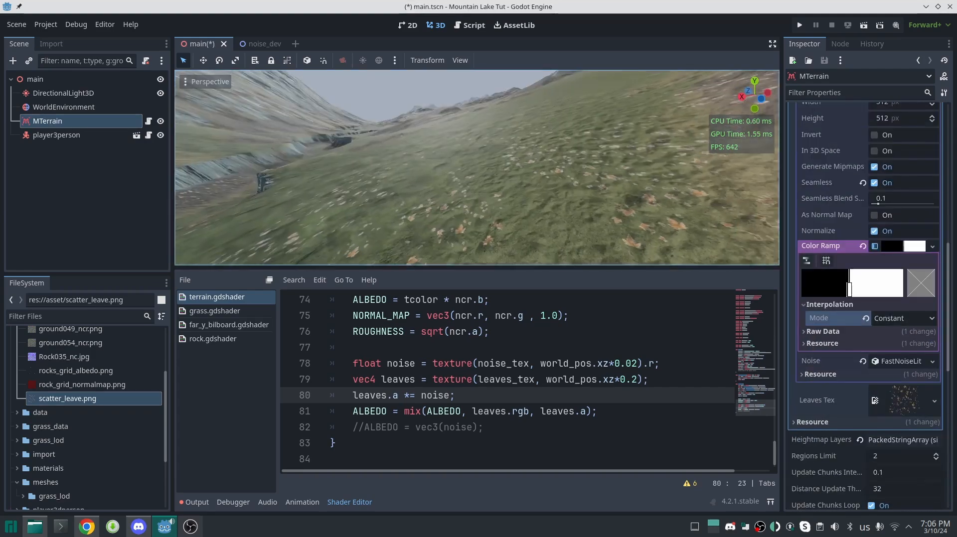
{"action": "right_click_drag", "start_coordinate": [477, 167], "coordinate": [477, 149]}
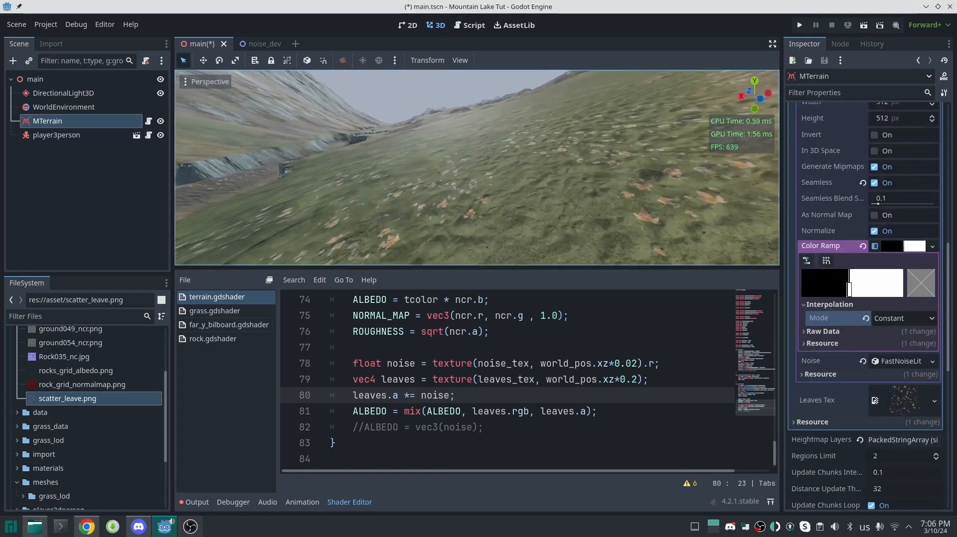
{"action": "left_click", "coordinate": [865, 247]}
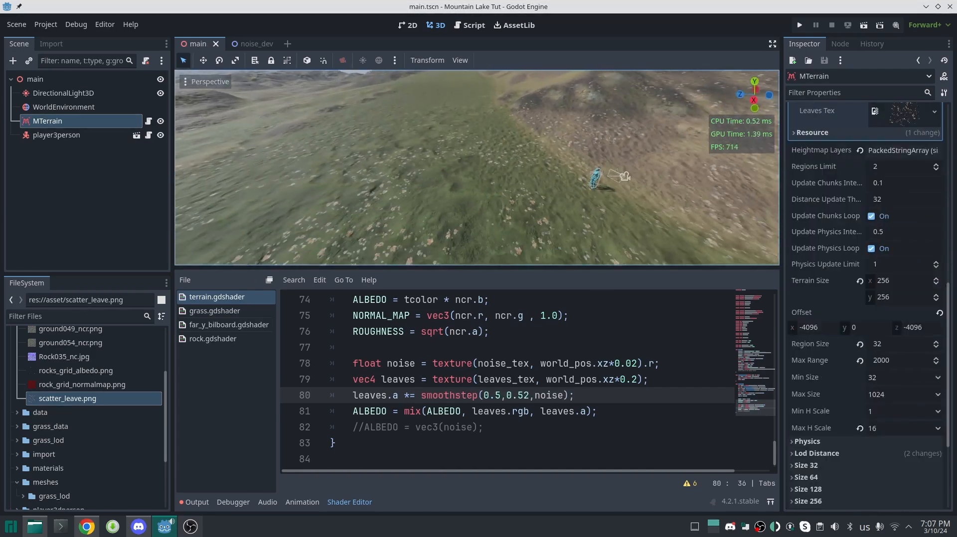
Inspect how the noise-masked leaves are distributed across the grass and on the rocky cliff faces
{"action": "right_click_drag", "start_coordinate": [477, 168], "coordinate": [503, 208]}
{"action": "key", "text": "w"}
{"action": "scroll", "coordinate": [477, 167], "scroll_direction": "down", "scroll_amount": 3}
{"action": "left_click_drag", "start_coordinate": [504, 266], "coordinate": [503, 322]}
{"action": "right_click_drag", "start_coordinate": [498, 299], "coordinate": [603, 304]}
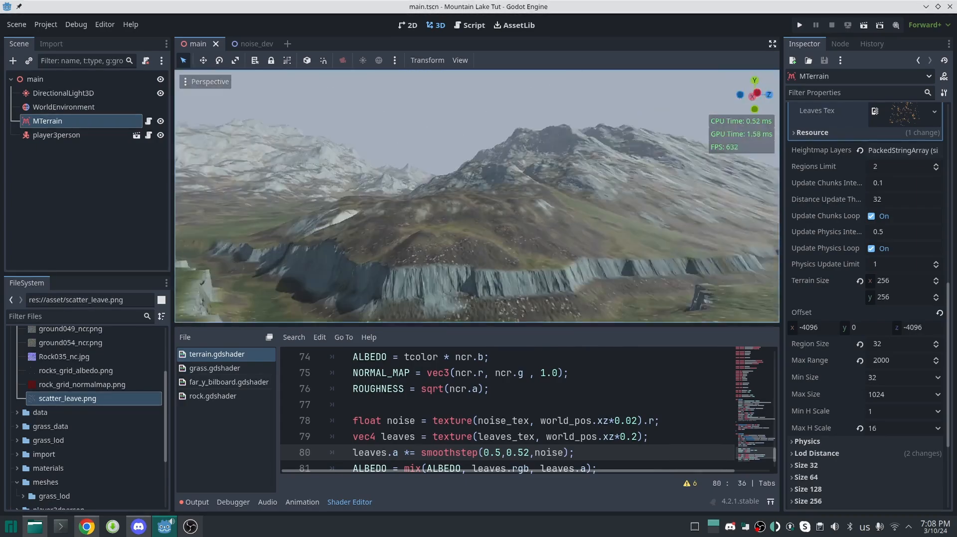
{"action": "key", "text": "w"}
{"action": "right_click_drag", "start_coordinate": [477, 197], "coordinate": [528, 220]}
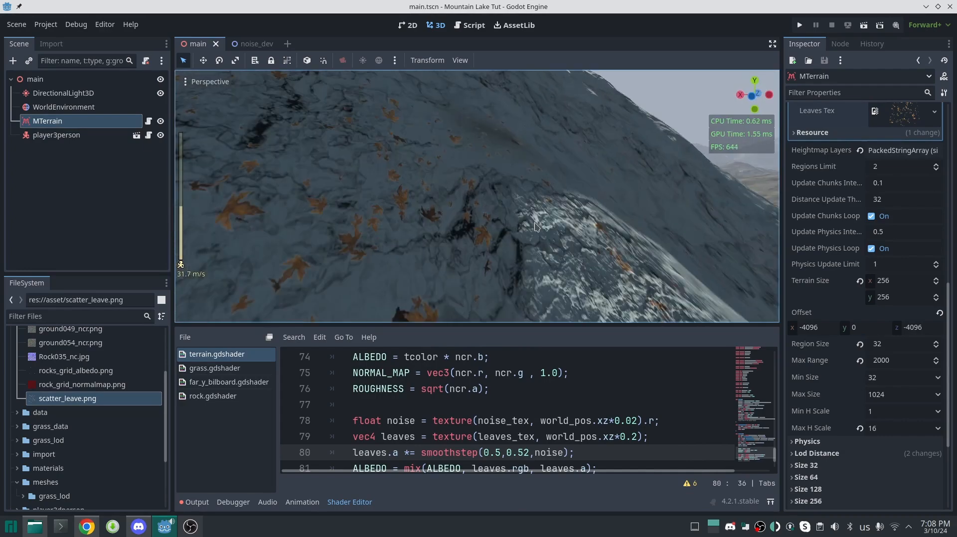
{"action": "left_click_drag", "start_coordinate": [586, 325], "coordinate": [586, 277]}
Add float rock_inv = 1.0 - mask_rock0; above the noise line and save the shader
{"action": "scroll", "coordinate": [563, 344], "scroll_direction": "down", "scroll_amount": 1}
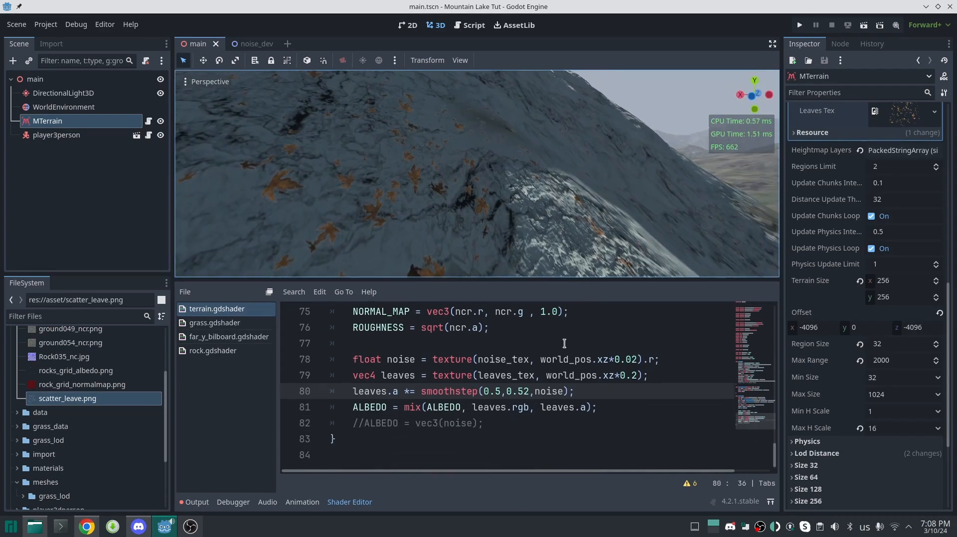
{"action": "scroll", "coordinate": [433, 384], "scroll_direction": "up", "scroll_amount": 2}
{"action": "left_click", "coordinate": [412, 386]}
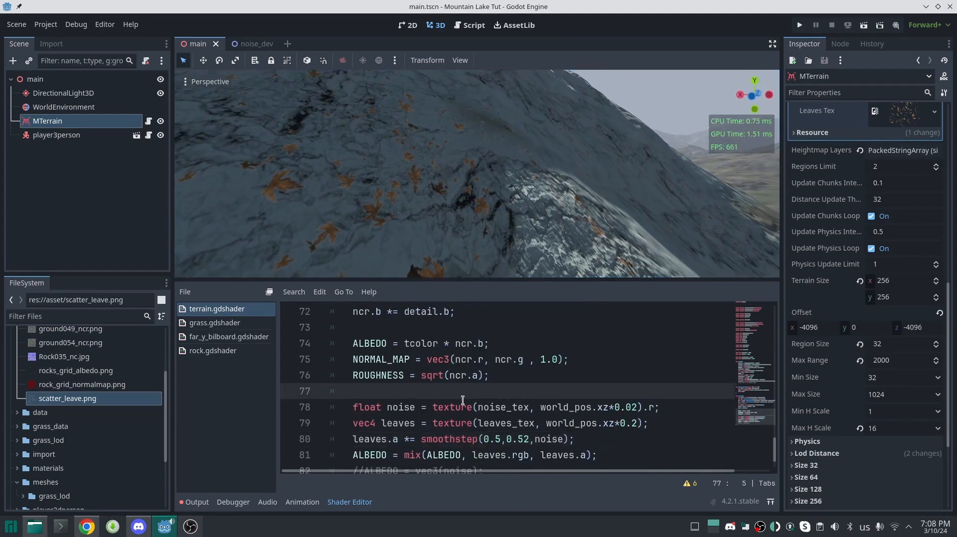
{"action": "type", "text": "float rock_inv = 1.0 - mask_"}
{"action": "type", "text": "r"}
{"action": "key", "text": "BackSpace"}
{"action": "type", "text": "1.0 - mask_rock0;"}
{"action": "key", "text": "ctrl+s"}
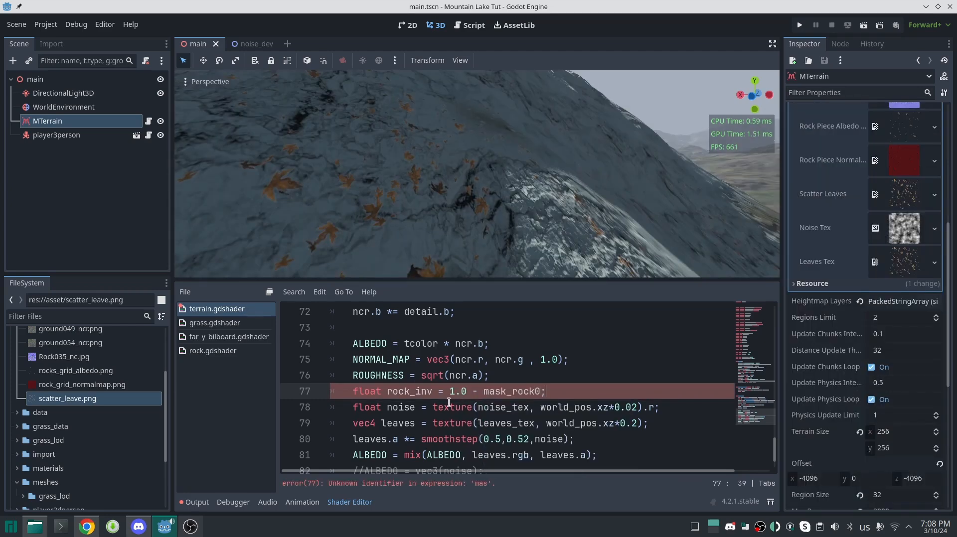
Multiply the smoothstep term of the leaves.a line by rock_inv and save the shader
{"action": "double_click", "coordinate": [409, 391]}
{"action": "key", "text": "ctrl+c"}
{"action": "scroll", "coordinate": [547, 425], "scroll_direction": "down", "scroll_amount": 1}
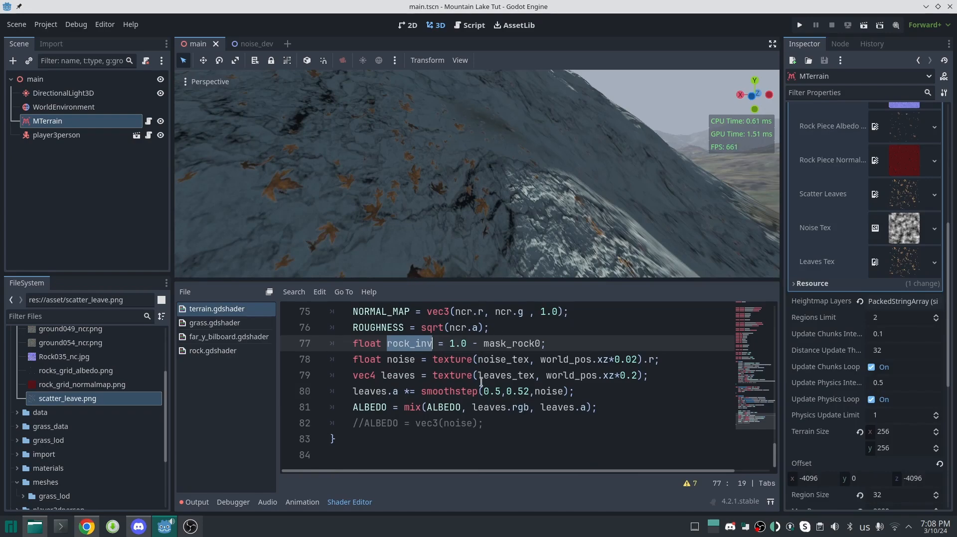
{"action": "left_click", "coordinate": [569, 392]}
{"action": "type", "text": "*"}
{"action": "key", "text": "ctrl+v"}
{"action": "key", "text": "ctrl+s"}
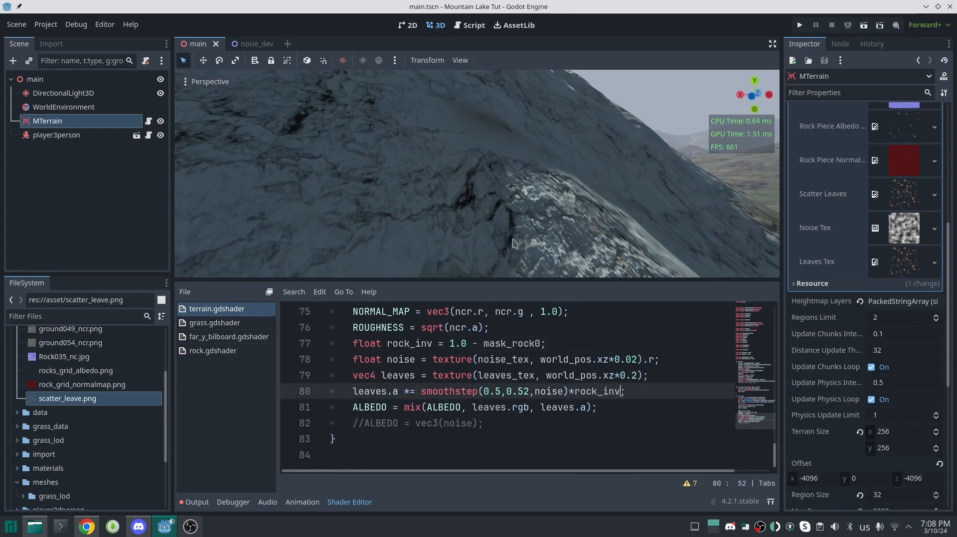
Add NORMAL_MAP = mix(NORMAL_MAP,vec3(0.5,0.5,1.0),leaves.a); below the leaf albedo mix
{"action": "key", "text": "Down"}
{"action": "key", "text": "Return"}
{"action": "type", "text": "NORMAL_MAP = mix(NORMA"}
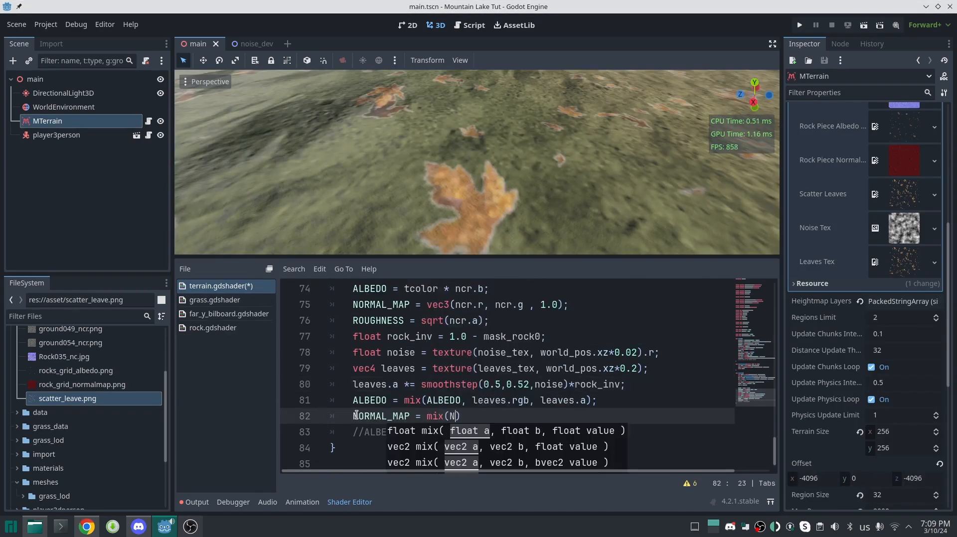
{"action": "key", "text": "Return"}
{"action": "type", "text": ",vec3"}
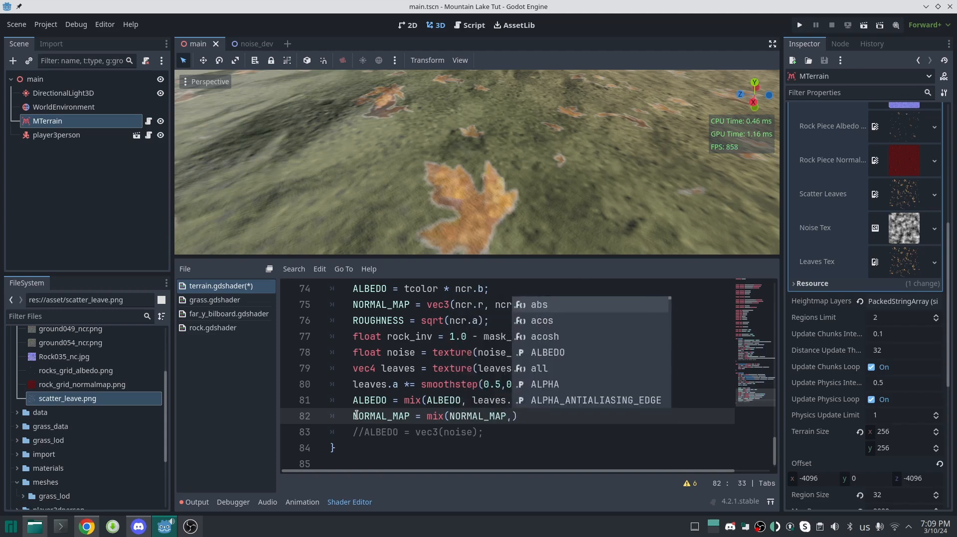
{"action": "type", "text": "(0.5,0."}
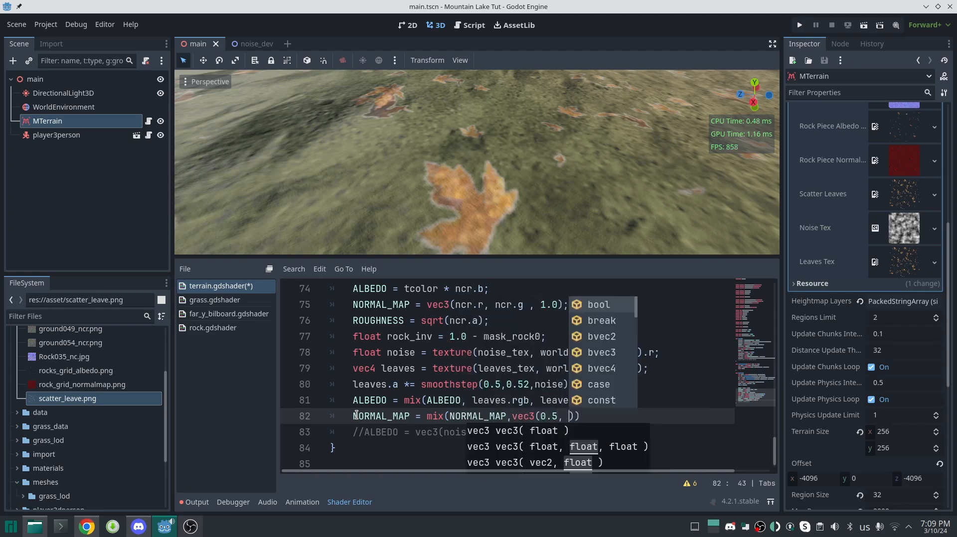
{"action": "type", "text": "5,1.0),"}
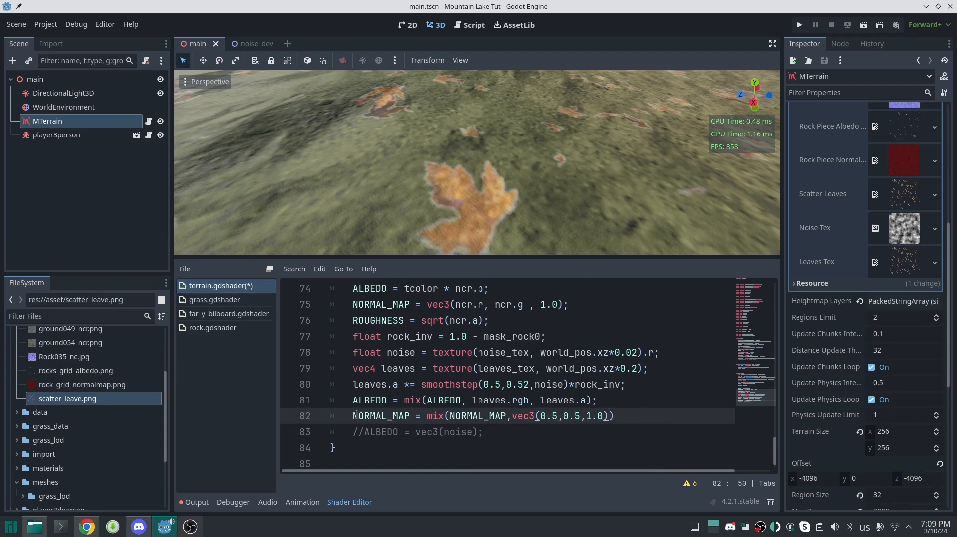
{"action": "type", "text": "leaves"}
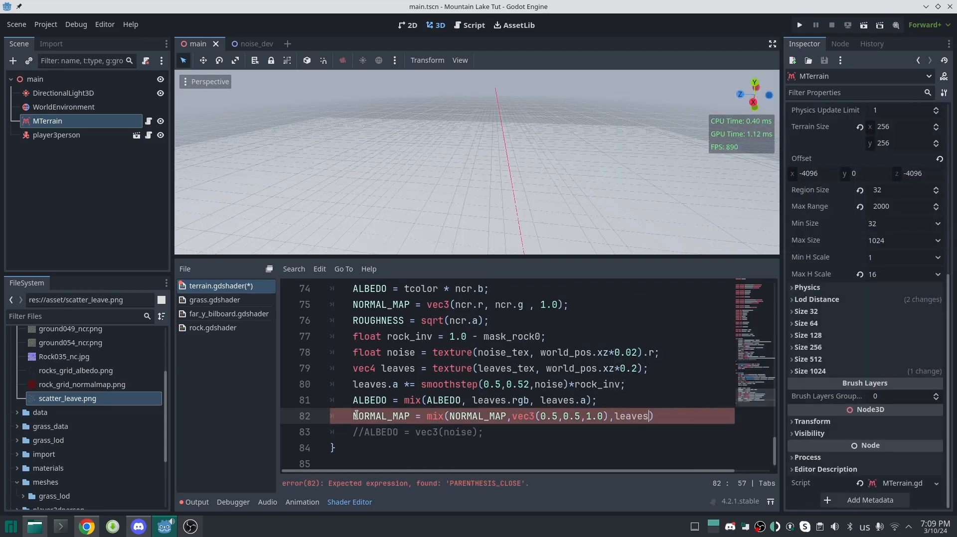
{"action": "type", "text": ".z"}
{"action": "key", "text": "BackSpace"}
{"action": "type", "text": "a);"}
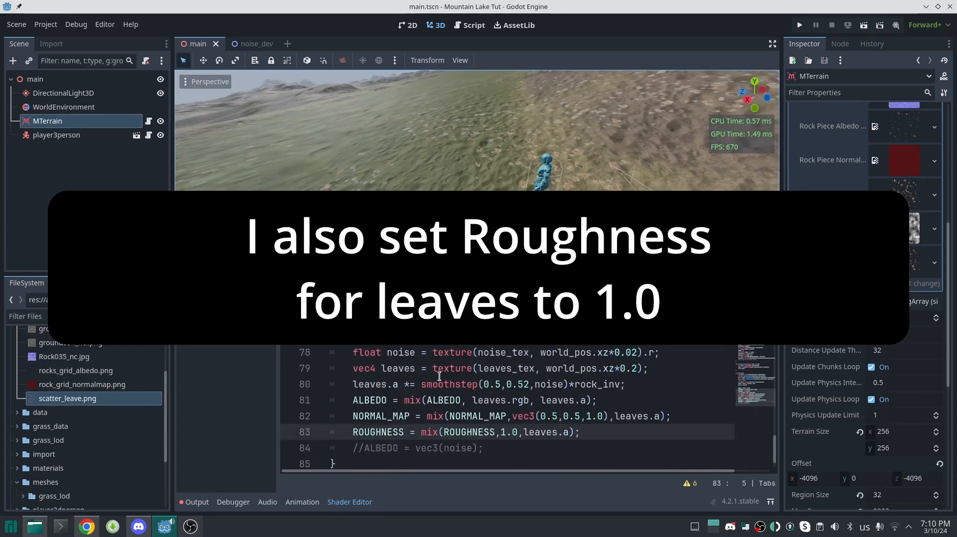
Add vec4 rocks = texture(rocks_tex,world_pos.xz*0.15); below the leaf roughness line and save the shader
{"action": "scroll", "coordinate": [498, 388], "scroll_direction": "down", "scroll_amount": 1}
{"action": "left_click", "coordinate": [603, 399]}
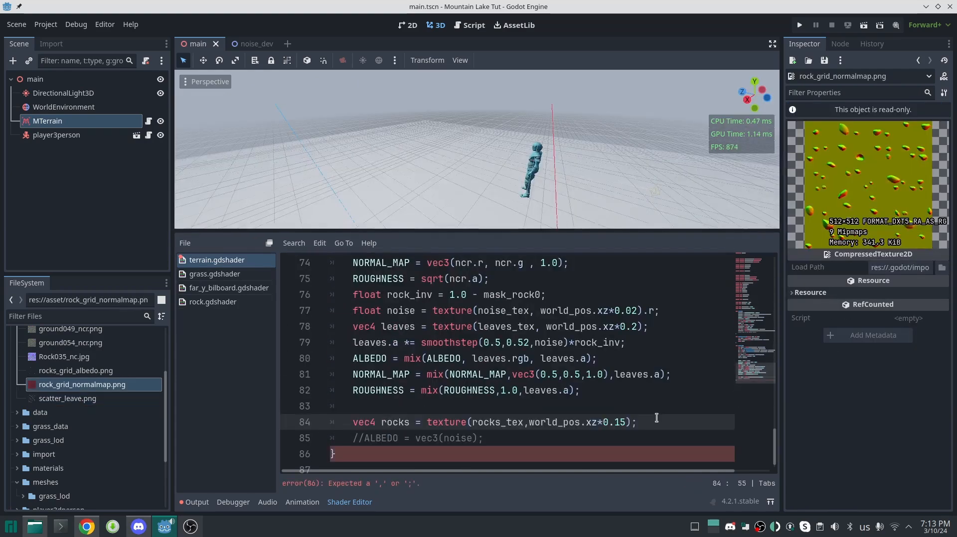
{"action": "key", "text": "ctrl+s"}
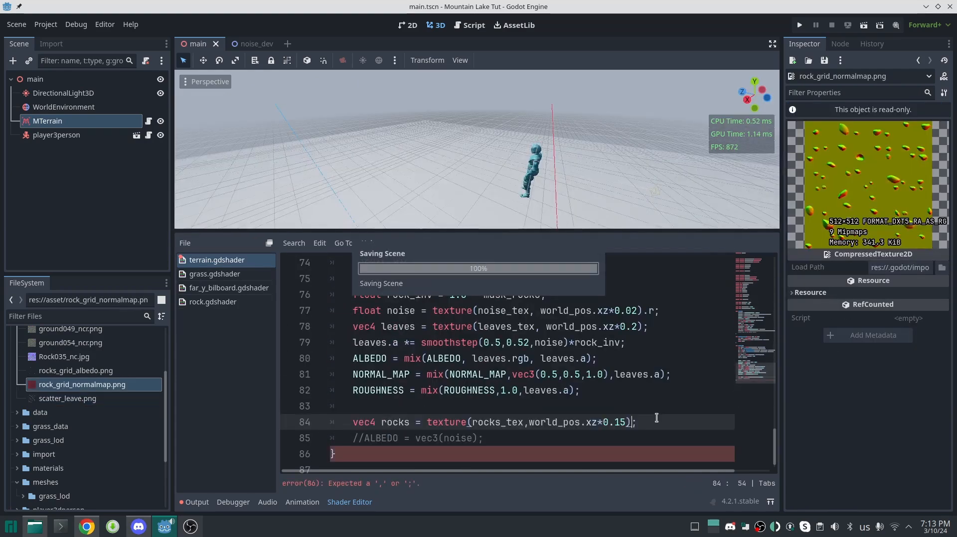
Replace the commented noise line with ALBEDO = mix(ALBEDO,rocks.rgb,rocks.a); and check the rocks on the ground
{"action": "scroll", "coordinate": [572, 406], "scroll_direction": "down", "scroll_amount": 1}
{"action": "left_click", "coordinate": [505, 422]}
{"action": "left_click_drag", "start_coordinate": [505, 422], "coordinate": [405, 422]}
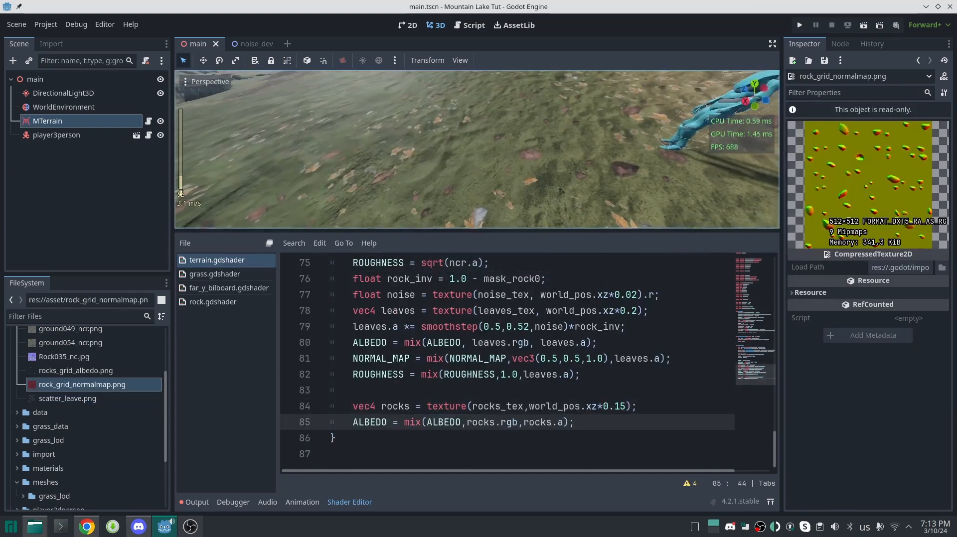
{"action": "mouse_move", "coordinate": [477, 149]}
{"action": "right_mouse_down"}
{"action": "mouse_move", "coordinate": [477, 189]}
{"action": "mouse_move", "coordinate": [477, 140]}
{"action": "mouse_move", "coordinate": [477, 152]}
{"action": "right_mouse_up"}
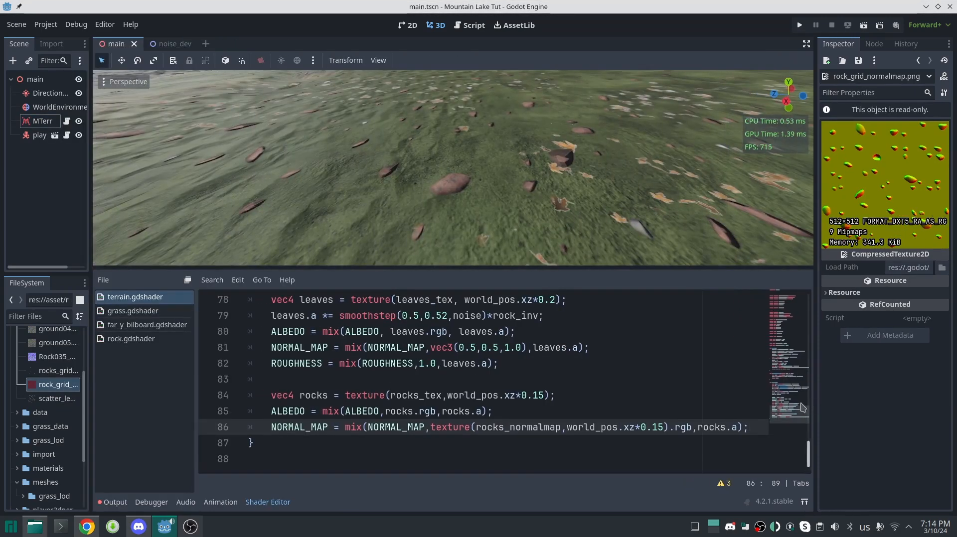
Examine the scattered rocks on the terrain and the shader line masking rocks.a with rock_inv and smoothstep
{"action": "right_click_drag", "start_coordinate": [453, 167], "coordinate": [453, 172]}
{"action": "scroll", "coordinate": [453, 167], "scroll_direction": "up", "scroll_amount": 4}
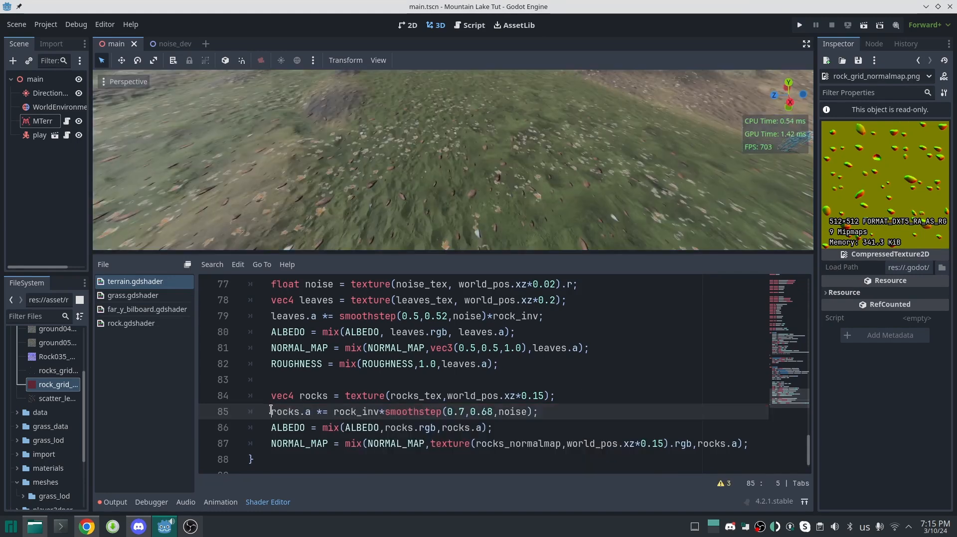
{"action": "left_click_drag", "start_coordinate": [270, 412], "coordinate": [324, 411]}
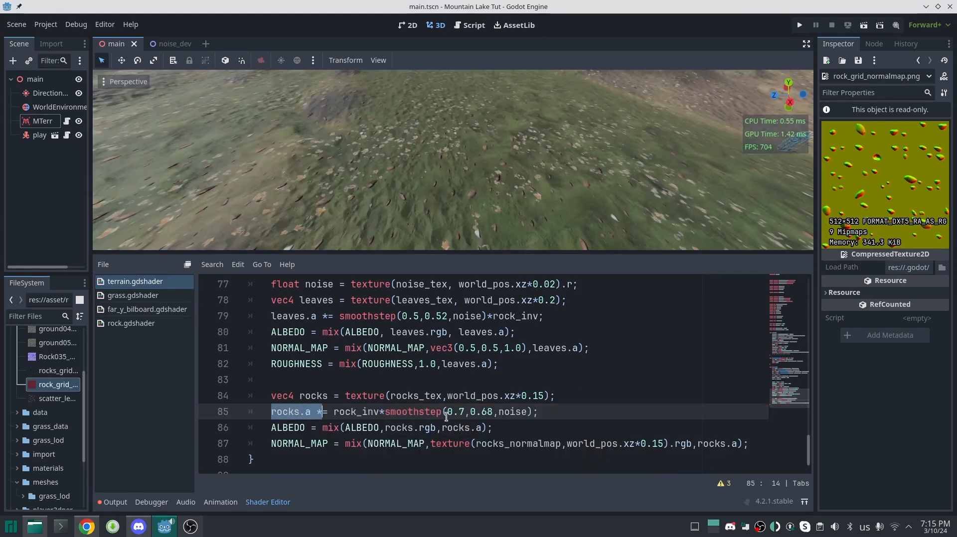
{"action": "left_click", "coordinate": [565, 415]}
{"action": "scroll", "coordinate": [565, 413], "scroll_direction": "down", "scroll_amount": 1}
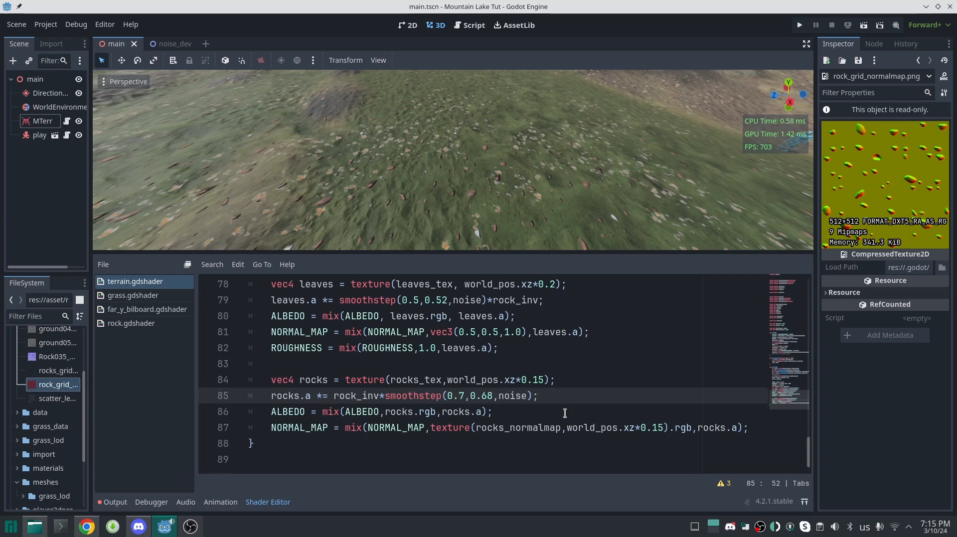
Examine the smoothstep noise mask on rocks.a and walk the character over the leaf- and rock-covered ground in the running game
{"action": "left_click_drag", "start_coordinate": [546, 396], "coordinate": [382, 397]}
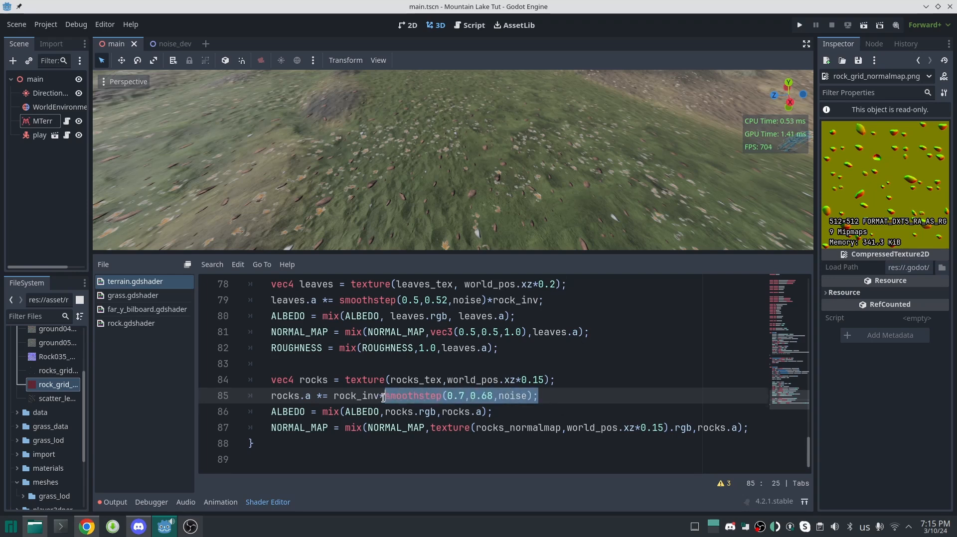
{"action": "double_click", "coordinate": [352, 397]}
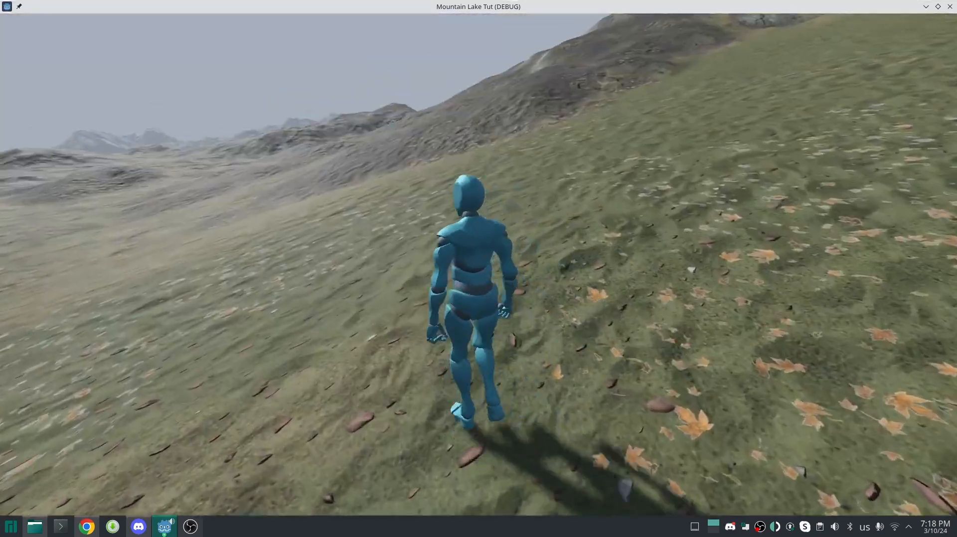
{"action": "key", "text": "w"}
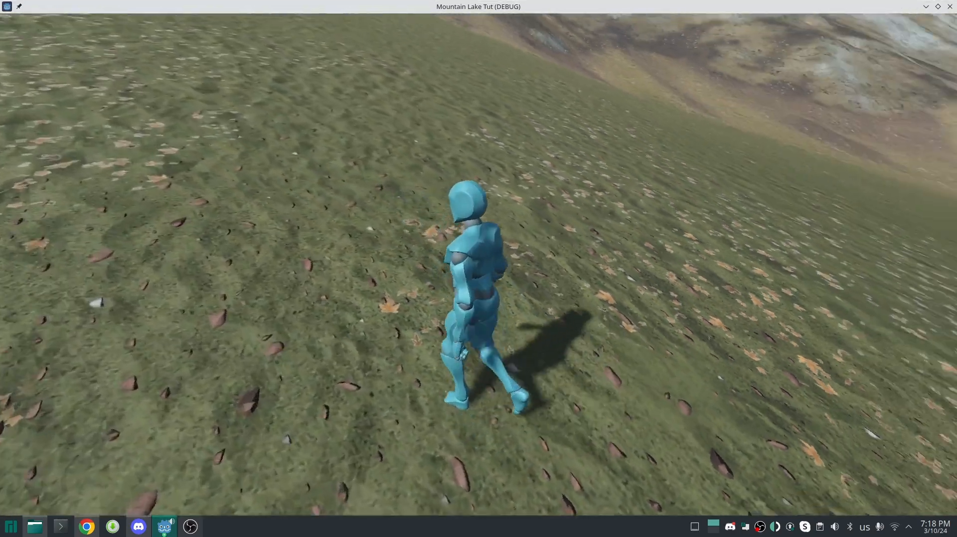
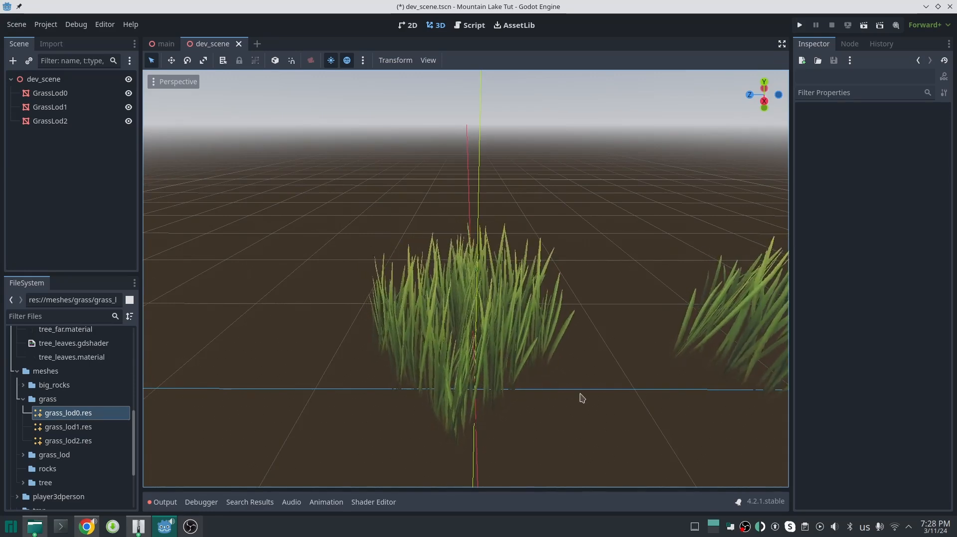
Examine the GrassLod0, GrassLod1 and GrassLod2 meshes in dev_scene from several angles
{"action": "right_click_drag", "start_coordinate": [580, 397], "coordinate": [555, 407]}
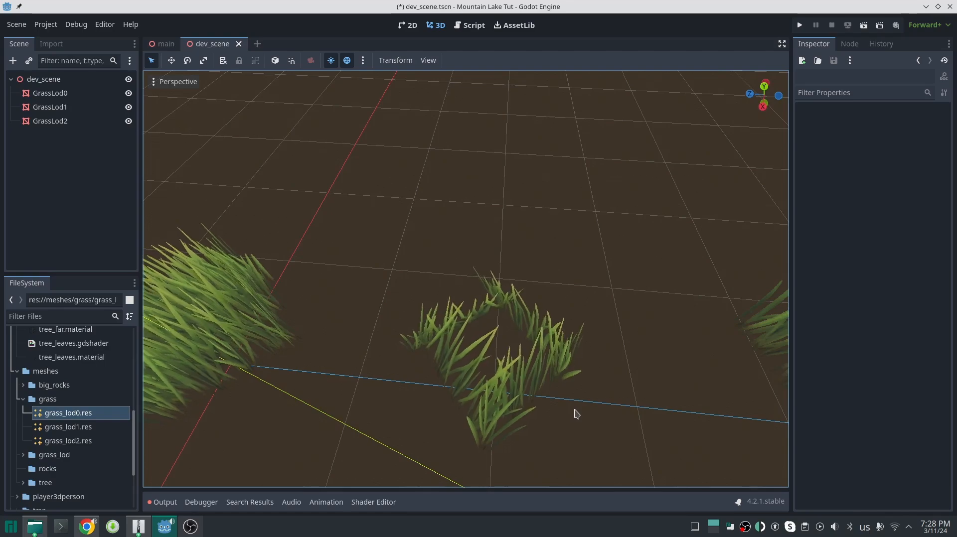
{"action": "right_click_drag", "start_coordinate": [642, 416], "coordinate": [369, 356]}
{"action": "key", "text": "d"}
{"action": "key", "text": "d"}
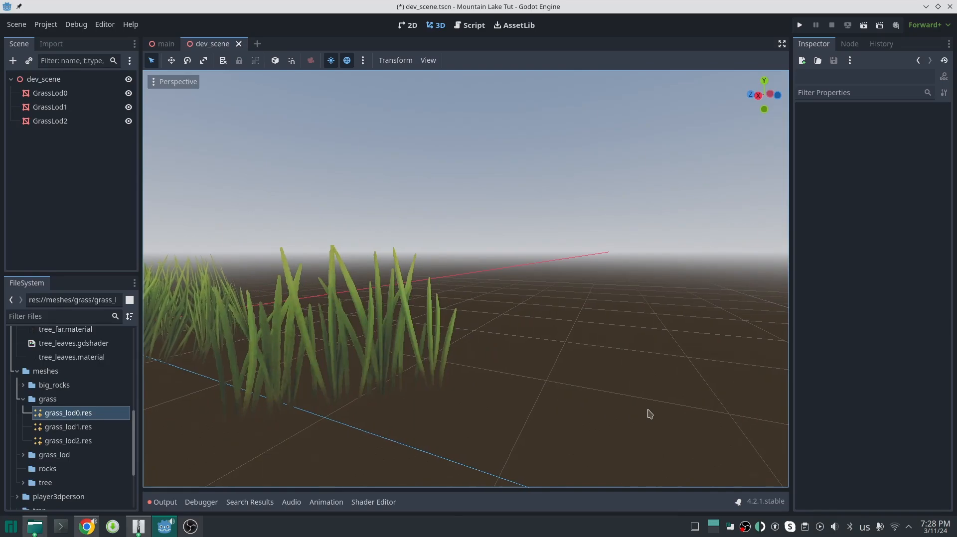
{"action": "right_click_drag", "start_coordinate": [650, 414], "coordinate": [648, 414]}
{"action": "key", "text": "a"}
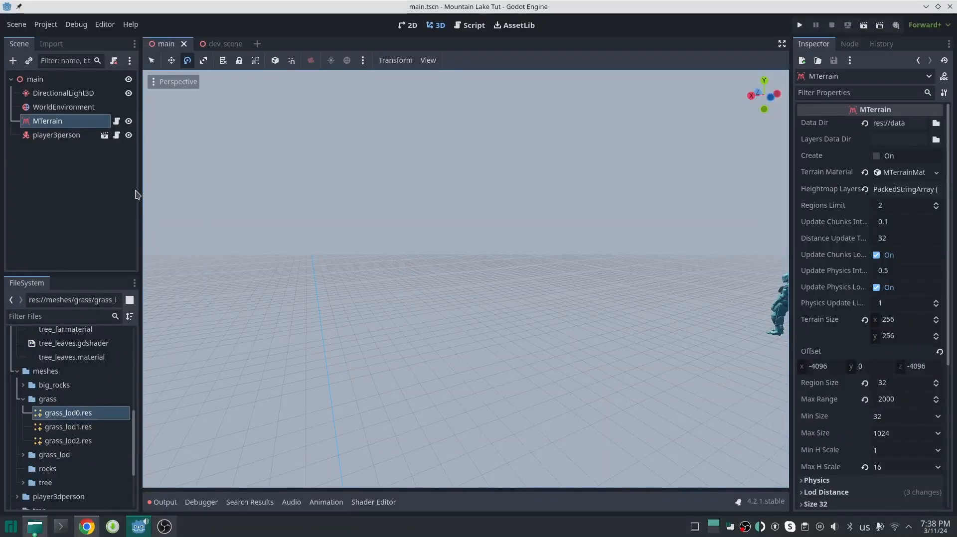
Add an MGrass node as a child of MTerrain in the main scene and rename it gree_grass
{"action": "left_click", "coordinate": [118, 192]}
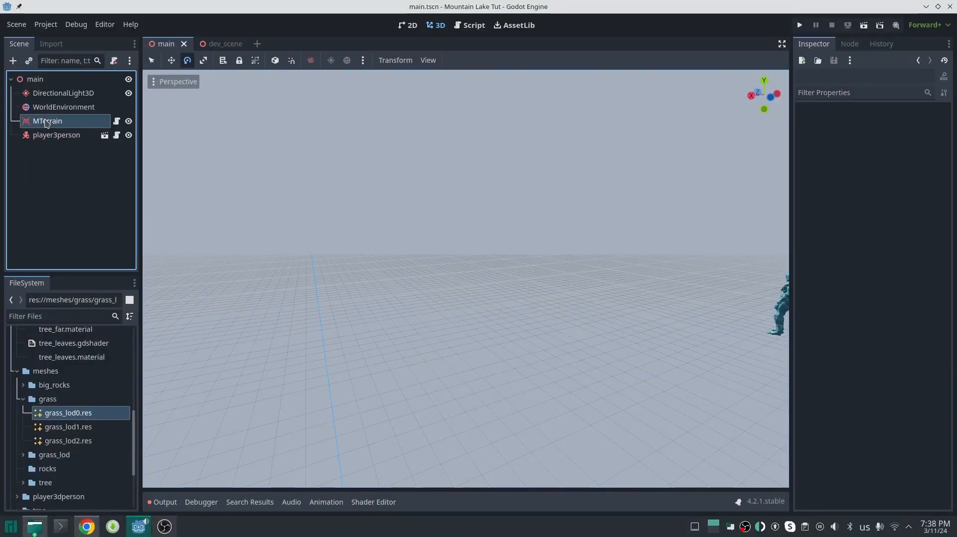
{"action": "left_click", "coordinate": [47, 121]}
{"action": "left_click", "coordinate": [13, 61]}
{"action": "type", "text": "mgrass"}
{"action": "double_click", "coordinate": [374, 179]}
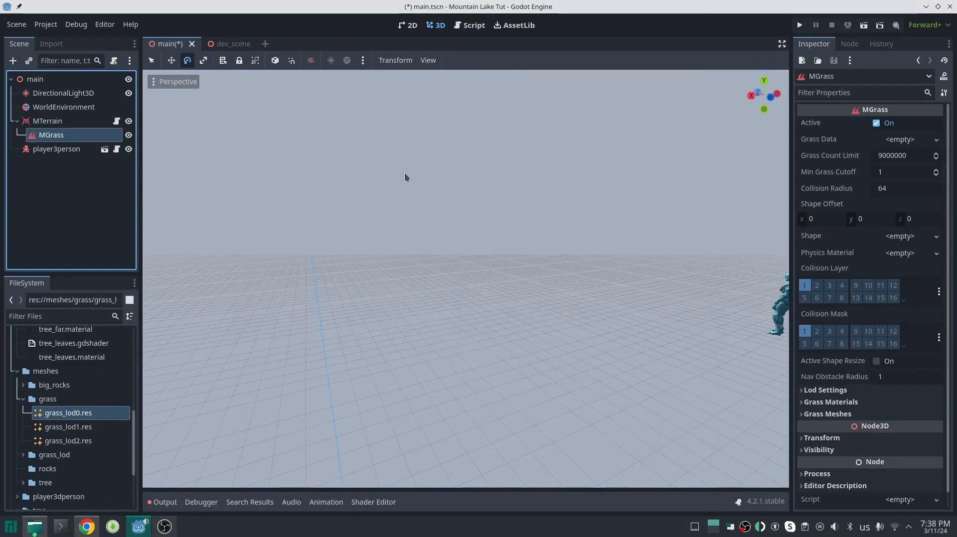
{"action": "key", "text": "F2"}
{"action": "type", "text": "vegetatio"}
{"action": "key", "text": "Return"}
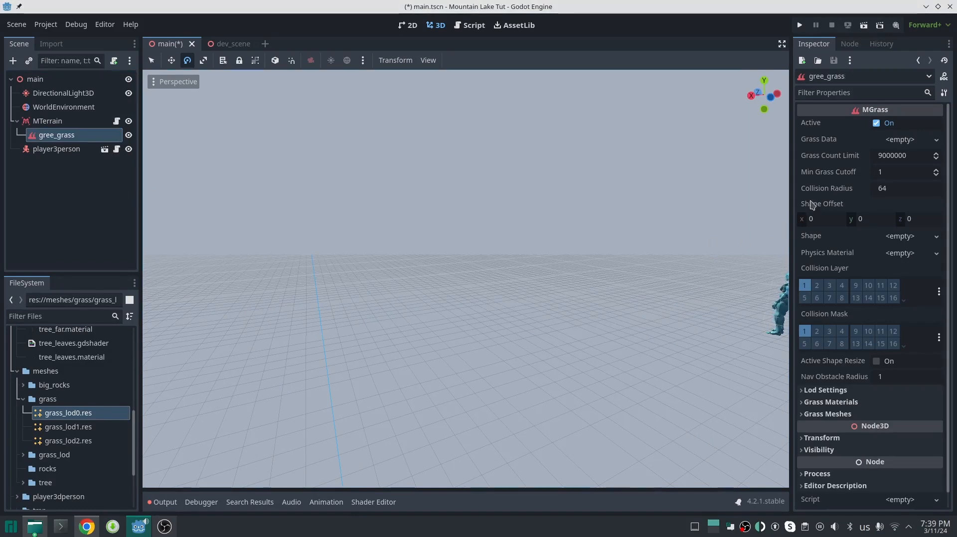
Create a new MGrassData with density 2 for the grass node and save it as green_grass_data.res in res://gdata
{"action": "left_click", "coordinate": [911, 141]}
{"action": "left_click", "coordinate": [897, 154]}
{"action": "left_click", "coordinate": [889, 157]}
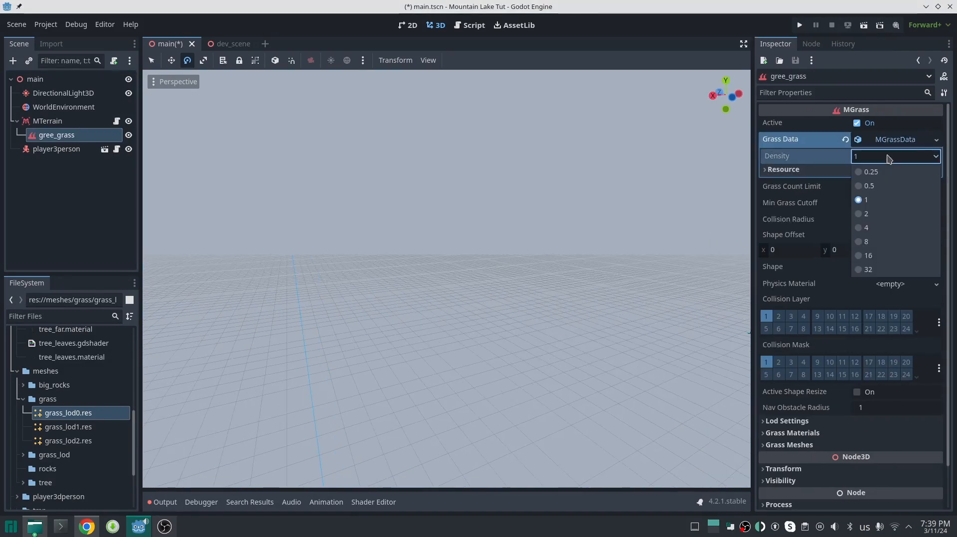
{"action": "left_click", "coordinate": [877, 213]}
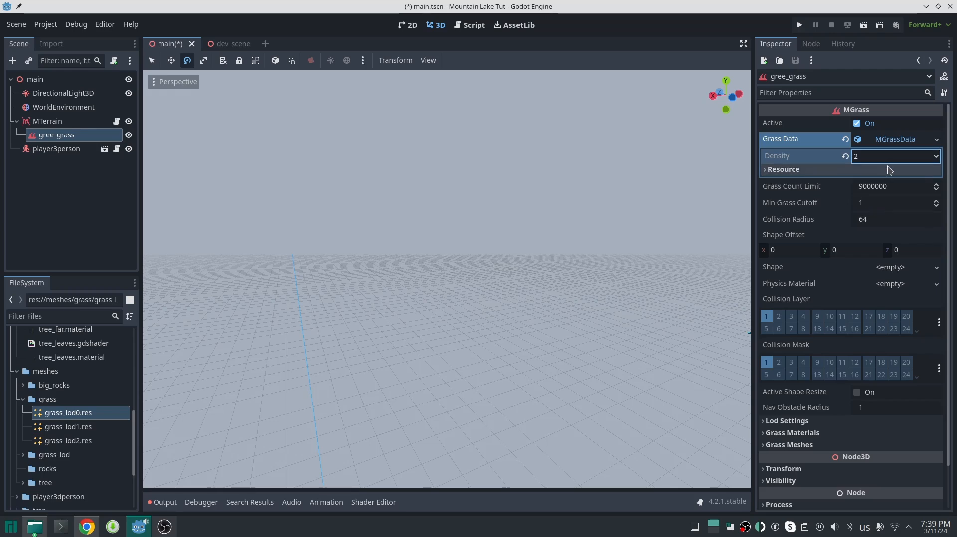
{"action": "left_click", "coordinate": [936, 139]}
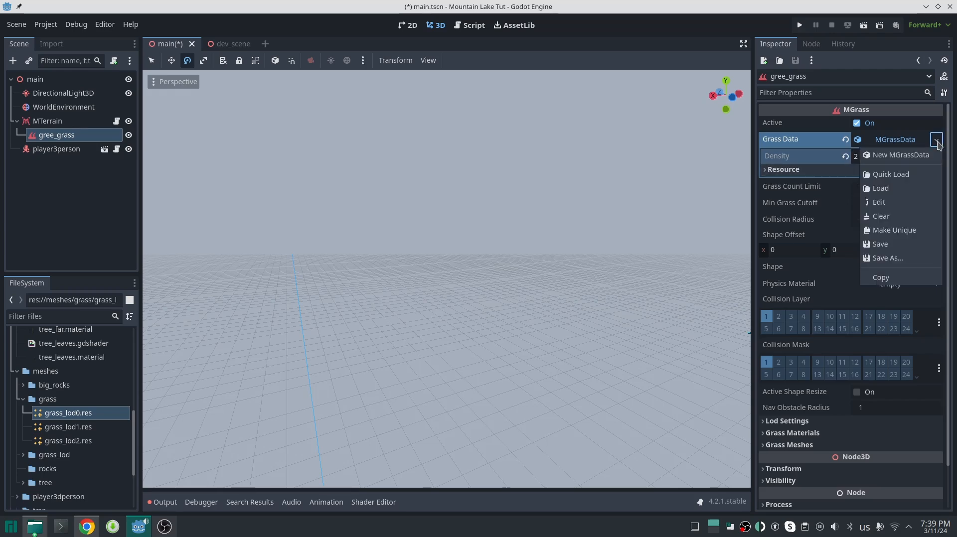
{"action": "left_click", "coordinate": [885, 258]}
{"action": "type", "text": "green_grass_data.res"}
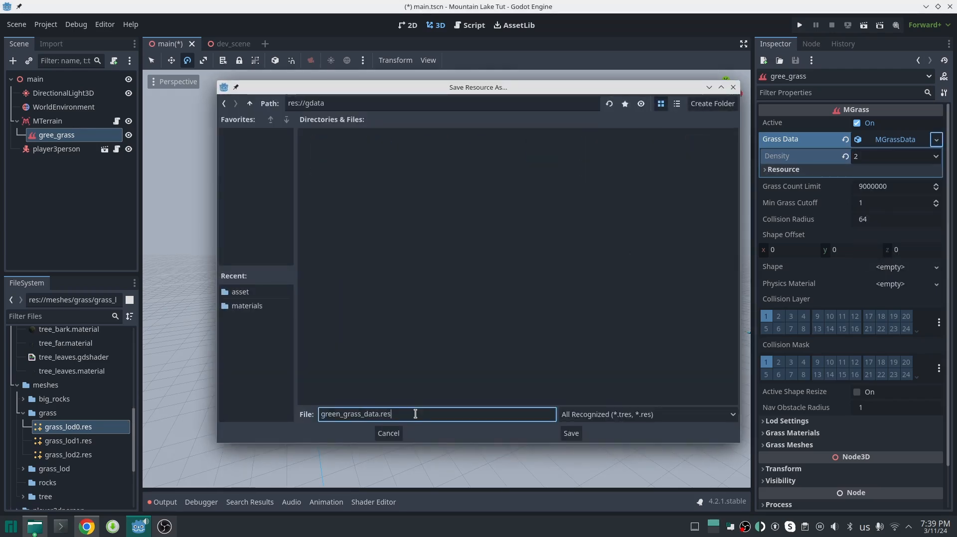
{"action": "key", "text": "Return"}
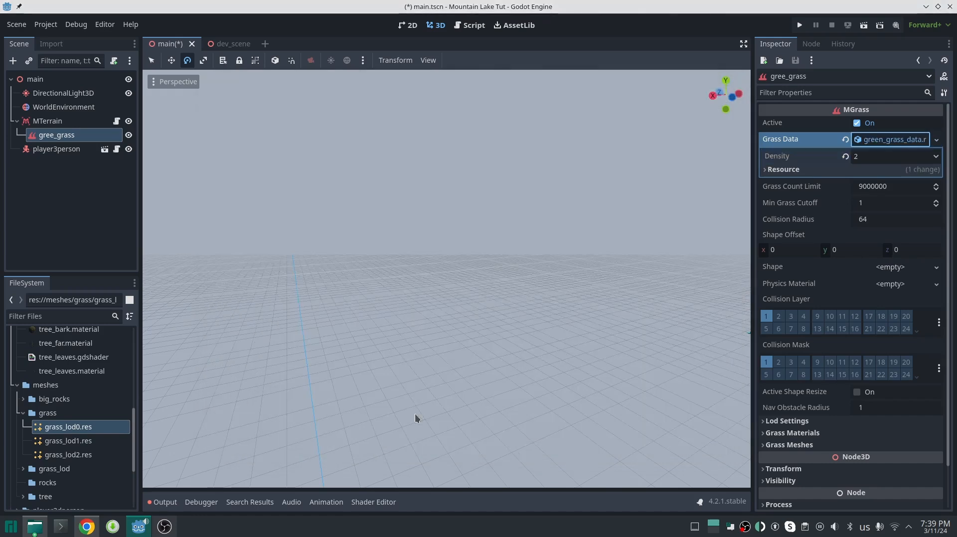
Correct the grass node's name to green_grass
{"action": "left_click", "coordinate": [63, 134]}
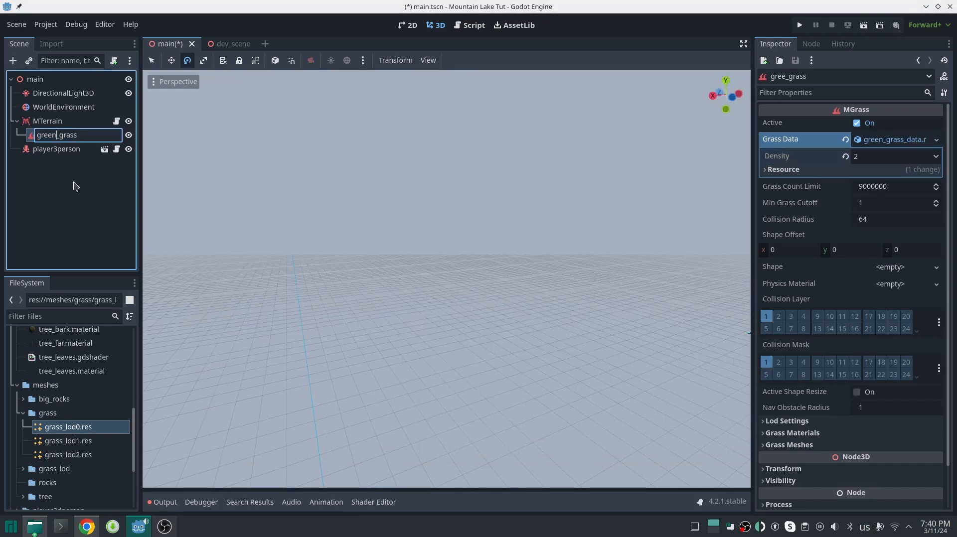
{"action": "type", "text": "n"}
{"action": "key", "text": "Return"}
Turn on Create for the MTerrain node and inspect the generated terrain around the player character
{"action": "left_click", "coordinate": [52, 121]}
{"action": "left_click", "coordinate": [860, 159]}
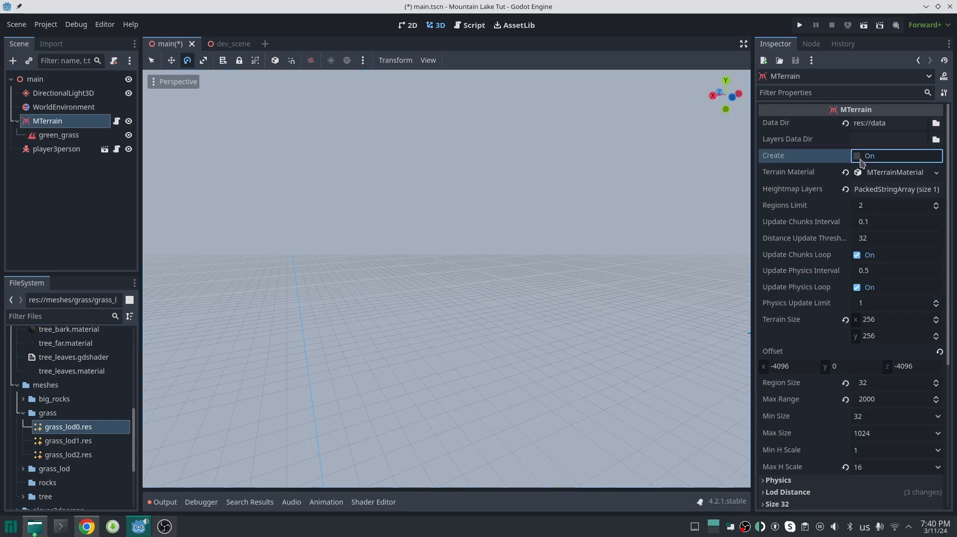
{"action": "key", "text": "space"}
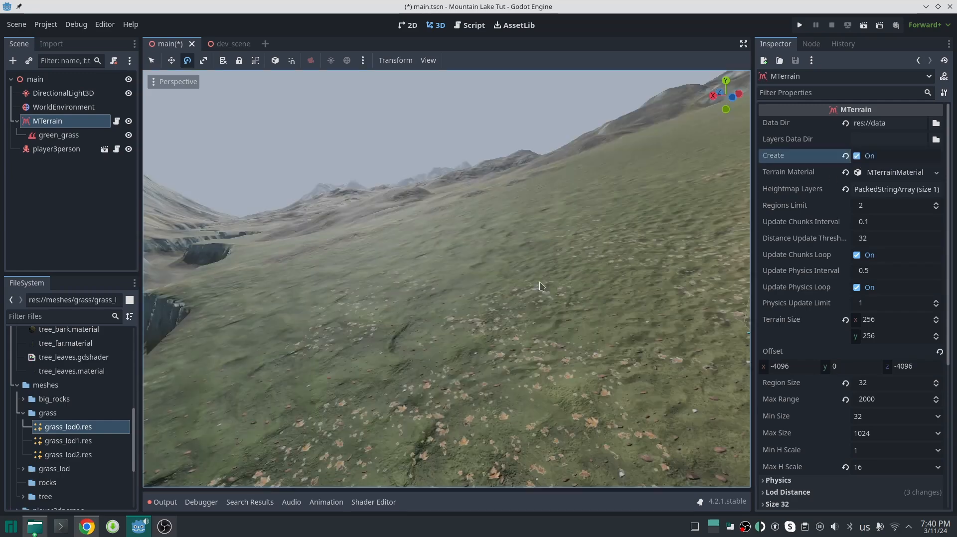
{"action": "mouse_move", "coordinate": [542, 286]}
{"action": "right_mouse_down"}
{"action": "mouse_move", "coordinate": [643, 329]}
{"action": "mouse_move", "coordinate": [590, 293]}
{"action": "mouse_move", "coordinate": [530, 293]}
{"action": "right_mouse_up"}
{"action": "key", "text": "w"}
{"action": "scroll", "coordinate": [541, 286], "scroll_direction": "up", "scroll_amount": 4}
{"action": "scroll", "coordinate": [541, 286], "scroll_direction": "up", "scroll_amount": 6}
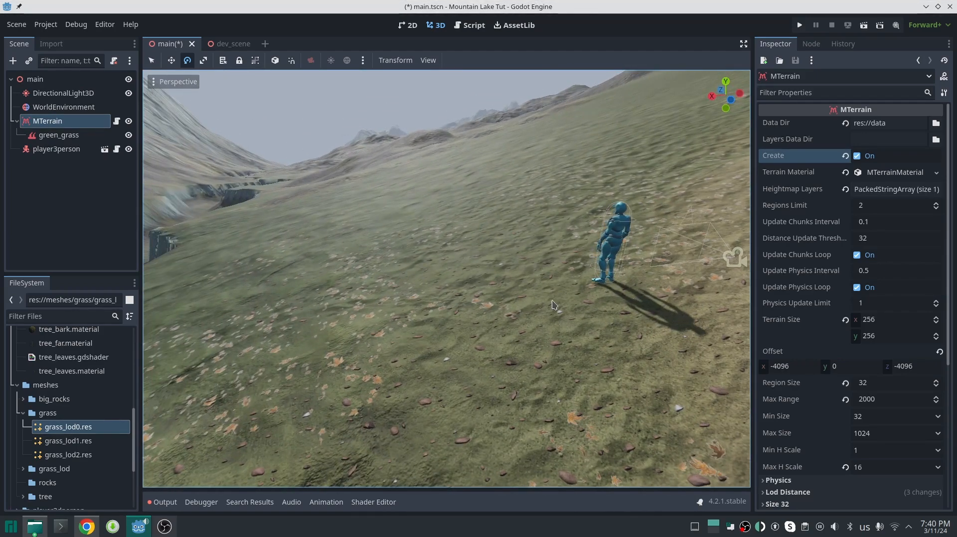
Assign grass_lod0.res, grass_lod1.res and grass_lod2.res to green_grass's Mesh Lod 0, 1 and 2, and grass_lod2.res to Mesh Lod 3
{"action": "left_click", "coordinate": [59, 137]}
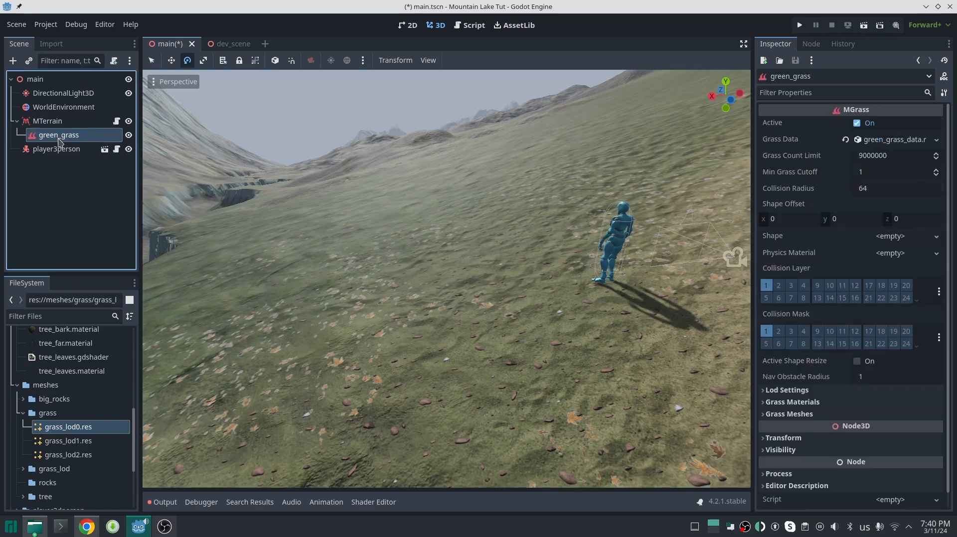
{"action": "scroll", "coordinate": [788, 329], "scroll_direction": "down", "scroll_amount": 1}
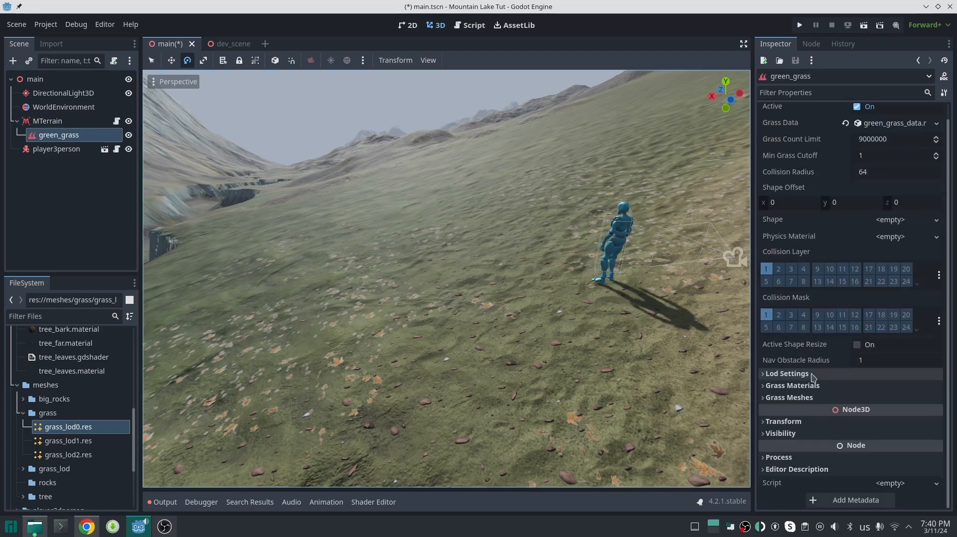
{"action": "left_click", "coordinate": [824, 397]}
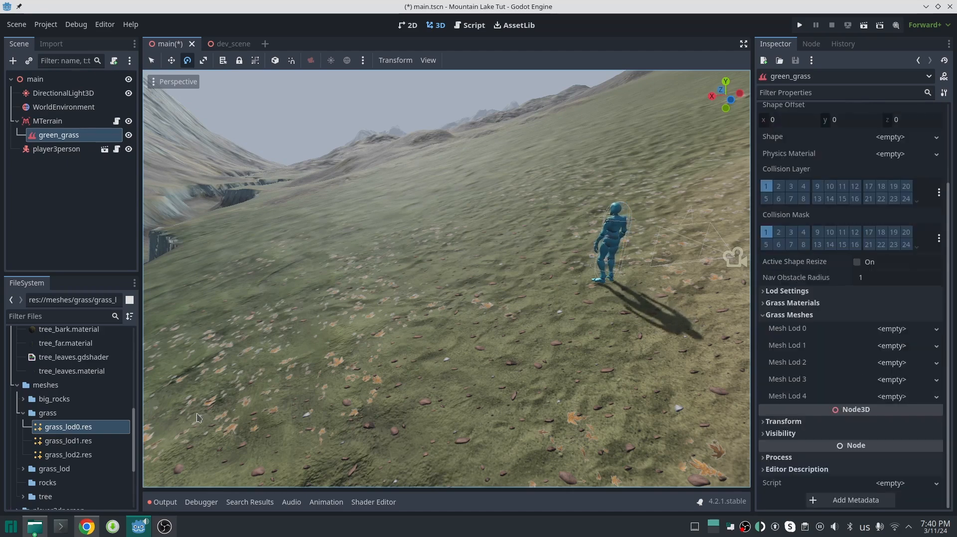
{"action": "left_click_drag", "start_coordinate": [68, 427], "coordinate": [903, 329]}
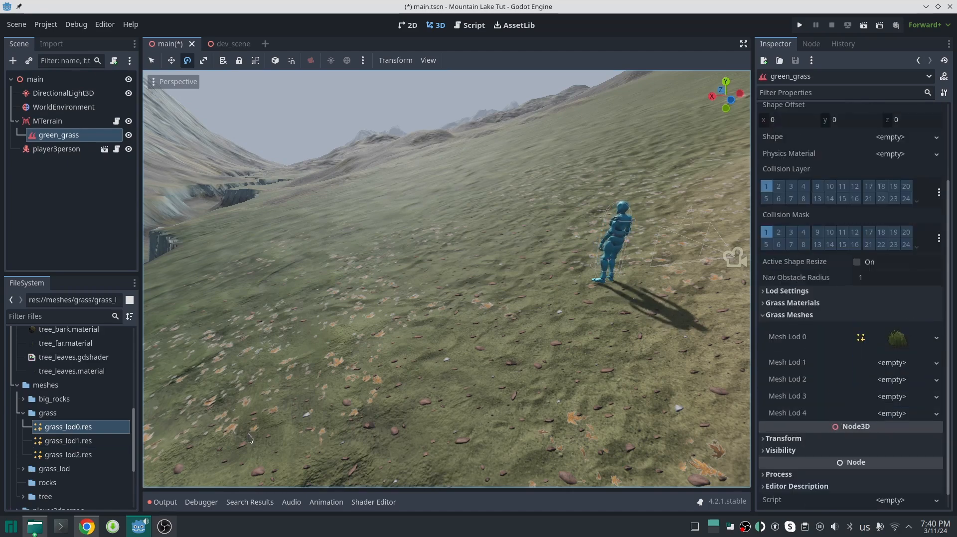
{"action": "left_click_drag", "start_coordinate": [74, 441], "coordinate": [892, 364]}
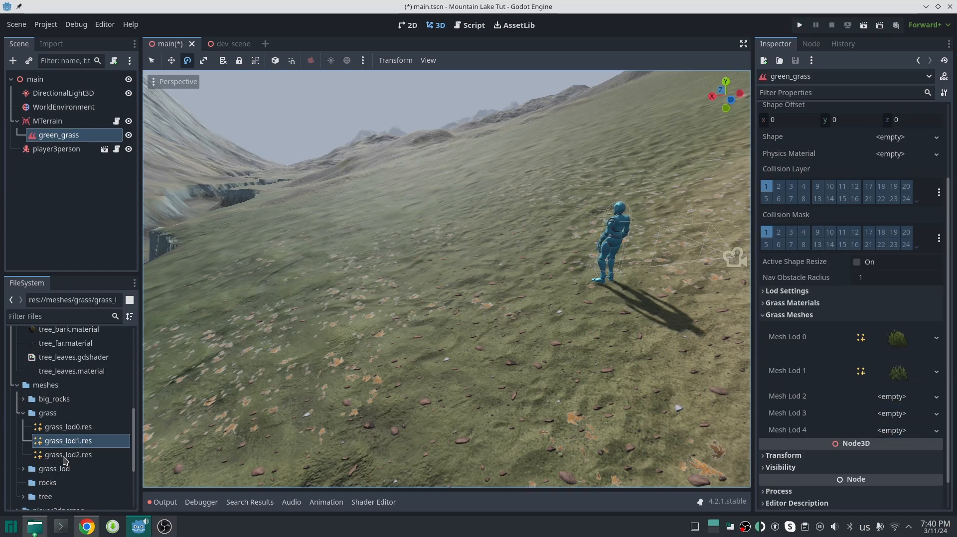
{"action": "left_click_drag", "start_coordinate": [64, 455], "coordinate": [894, 399]}
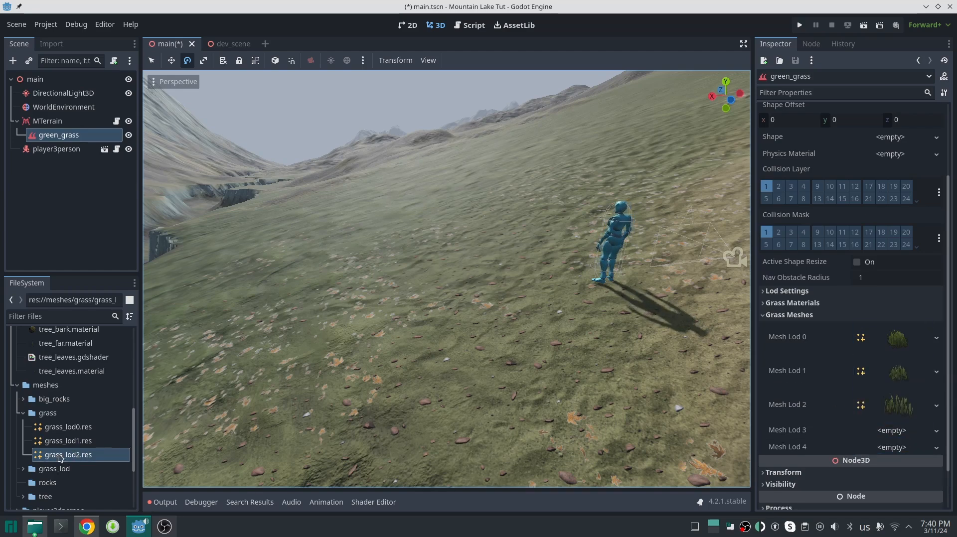
{"action": "left_click_drag", "start_coordinate": [59, 458], "coordinate": [867, 431]}
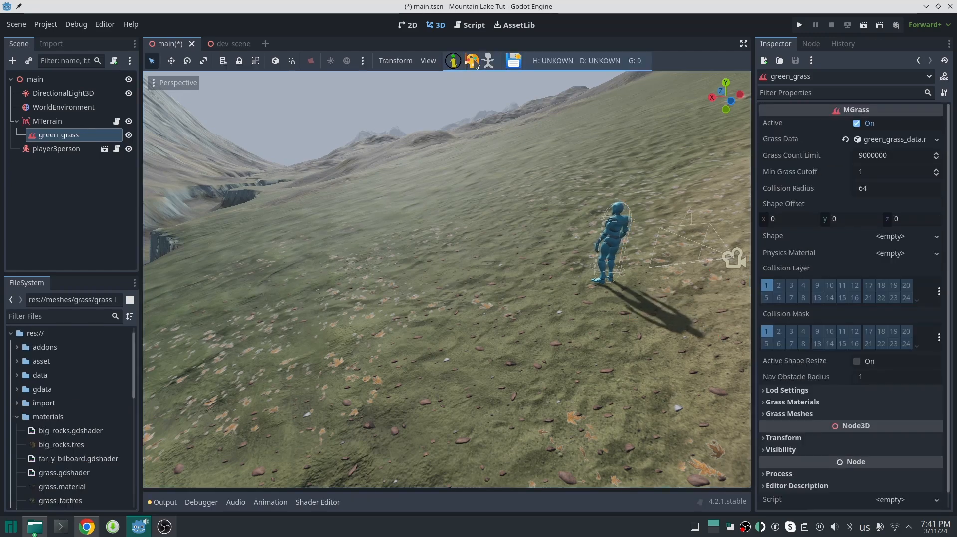
Paint grass across the valley terrain with Grass Add on and a brush size of 178, and leave paint mode
{"action": "left_click", "coordinate": [471, 61]}
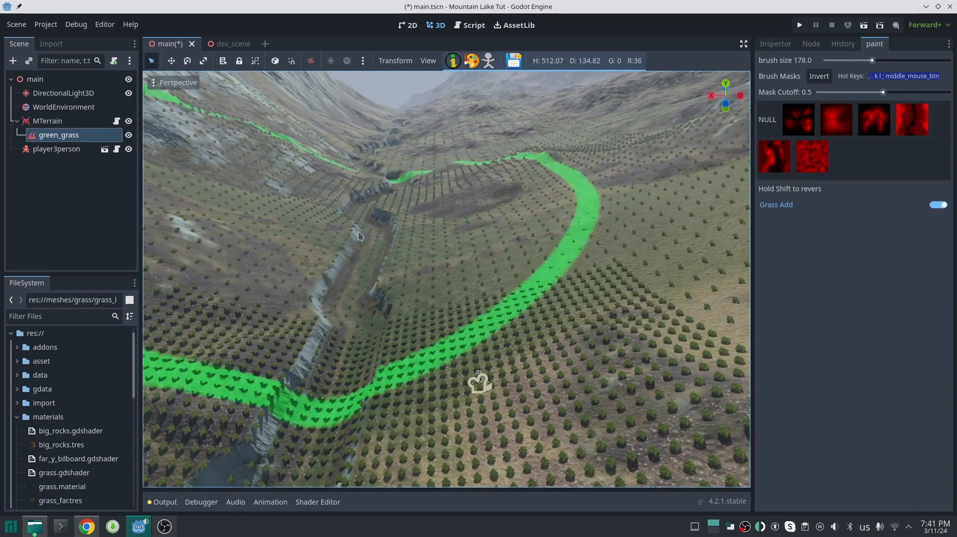
{"action": "mouse_move", "coordinate": [279, 199]}
{"action": "right_mouse_down"}
{"action": "mouse_move", "coordinate": [294, 279]}
{"action": "mouse_move", "coordinate": [305, 175]}
{"action": "right_mouse_up"}
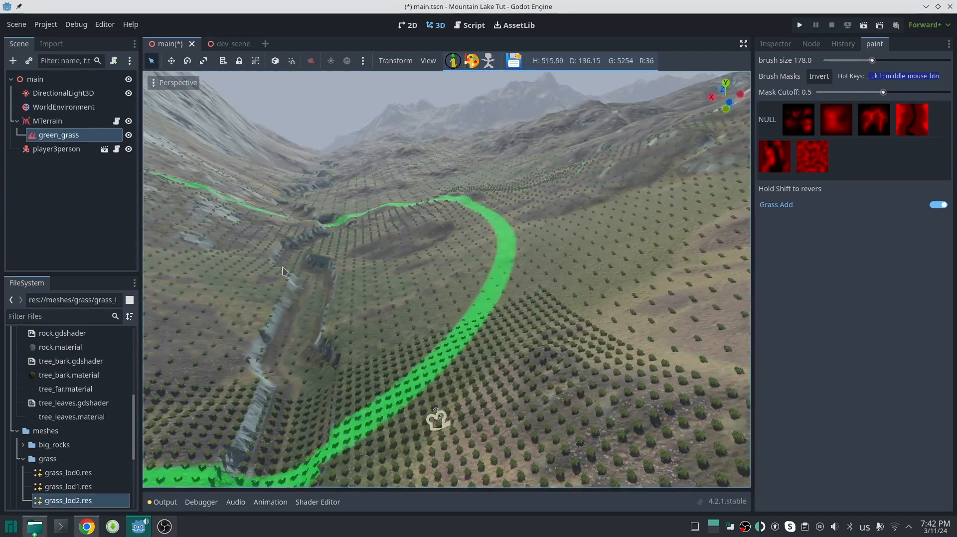
{"action": "left_click", "coordinate": [473, 62]}
Create a new MGrassLodSetting for green_grass's Setting Lod 0 and open it for editing
{"action": "right_click_drag", "start_coordinate": [474, 235], "coordinate": [455, 233]}
{"action": "key", "text": "w"}
{"action": "scroll", "coordinate": [824, 367], "scroll_direction": "down", "scroll_amount": 2}
{"action": "left_click", "coordinate": [814, 373]}
{"action": "scroll", "coordinate": [817, 368], "scroll_direction": "down", "scroll_amount": 3}
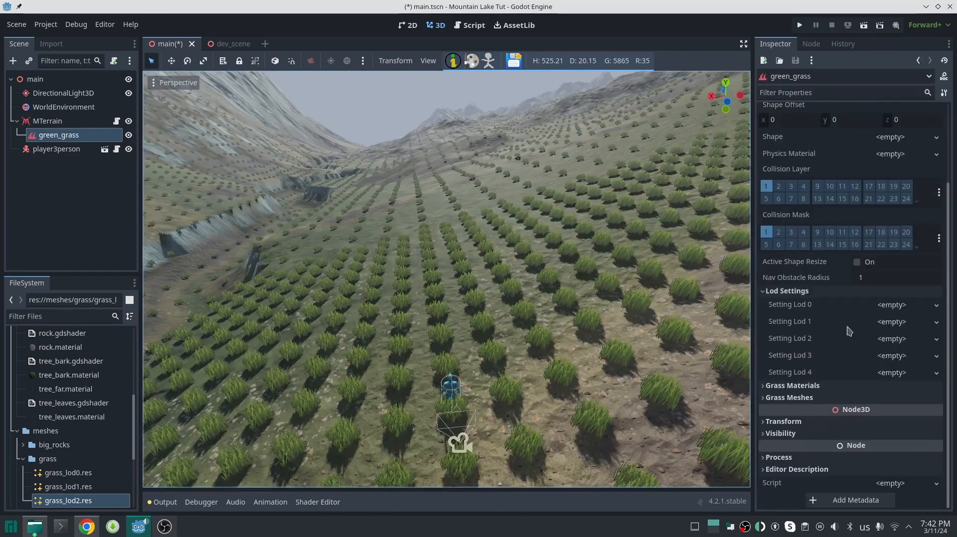
{"action": "left_click", "coordinate": [895, 305]}
{"action": "left_click", "coordinate": [907, 317]}
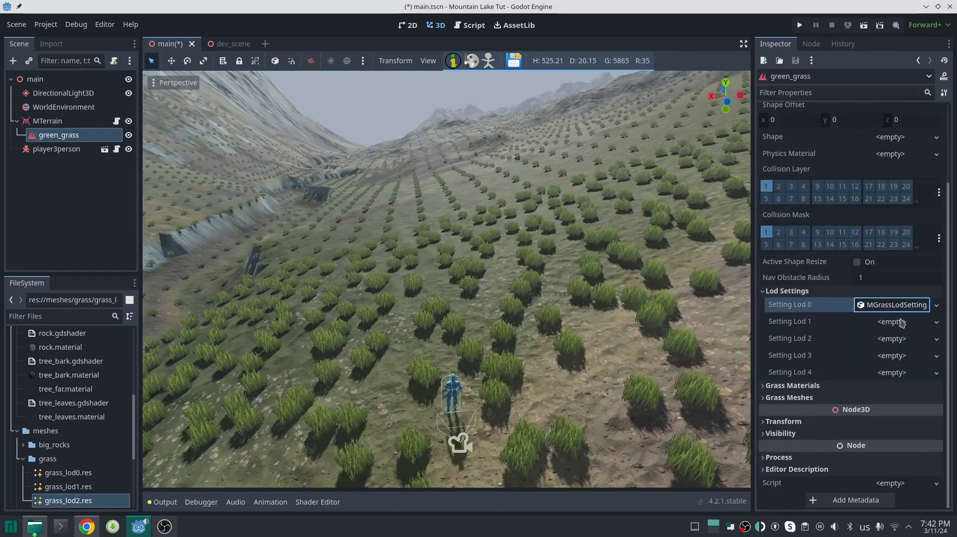
{"action": "left_click", "coordinate": [897, 307]}
Try Y offsets of -0.05 and -0.1 in Setting Lod 0 while viewing the grass clumps up close
{"action": "scroll", "coordinate": [894, 309], "scroll_direction": "down", "scroll_amount": 4}
{"action": "key", "text": "w"}
{"action": "right_click_drag", "start_coordinate": [618, 269], "coordinate": [713, 218]}
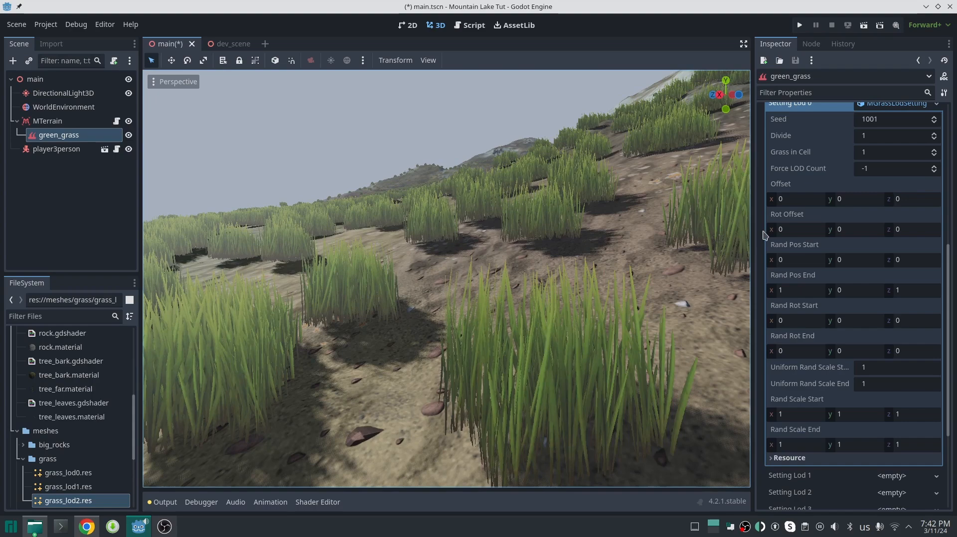
{"action": "left_click", "coordinate": [854, 200]}
{"action": "type", "text": "-0.05"}
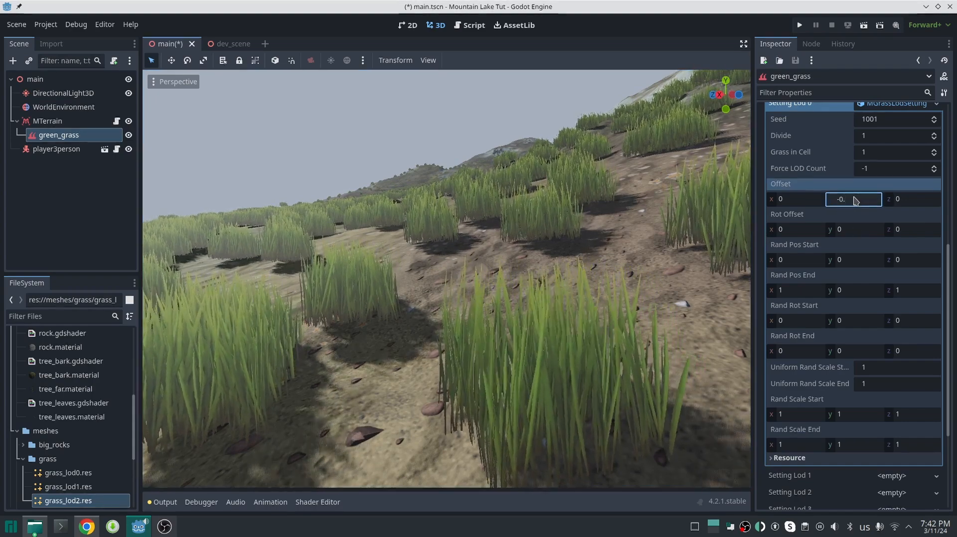
{"action": "key", "text": "Return"}
{"action": "left_click", "coordinate": [855, 201]}
{"action": "type", "text": "-0.1"}
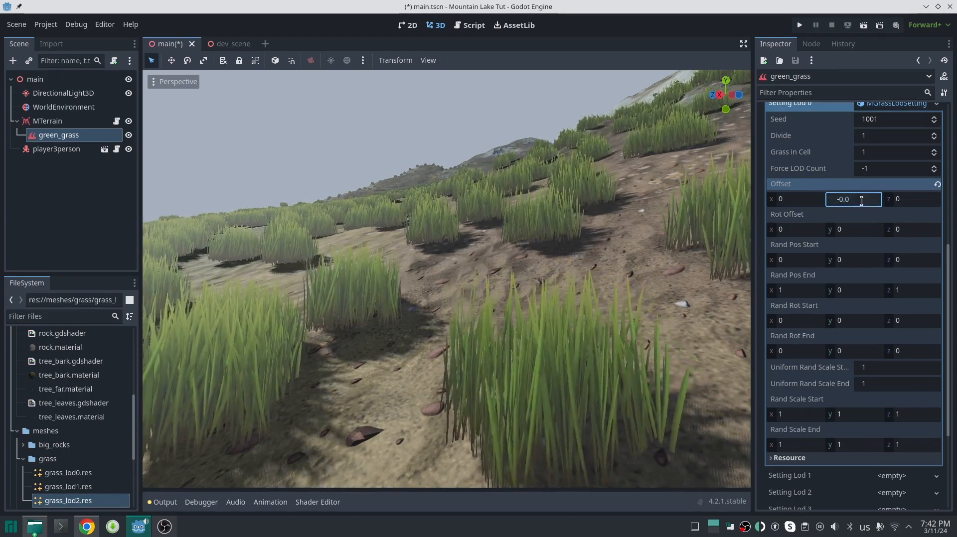
{"action": "key", "text": "Return"}
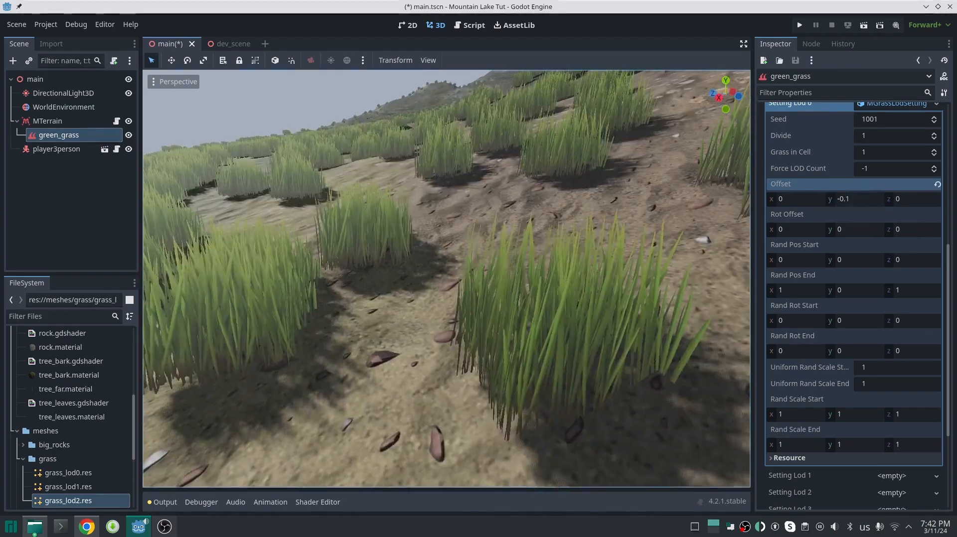
Set the Y offset in Setting Lod 0 to -0.15 and check how the grass clumps sit on the ground
{"action": "left_click", "coordinate": [865, 199]}
{"action": "type", "text": "-0.15"}
{"action": "key", "text": "Return"}
{"action": "scroll", "coordinate": [588, 249], "scroll_direction": "down", "scroll_amount": 10}
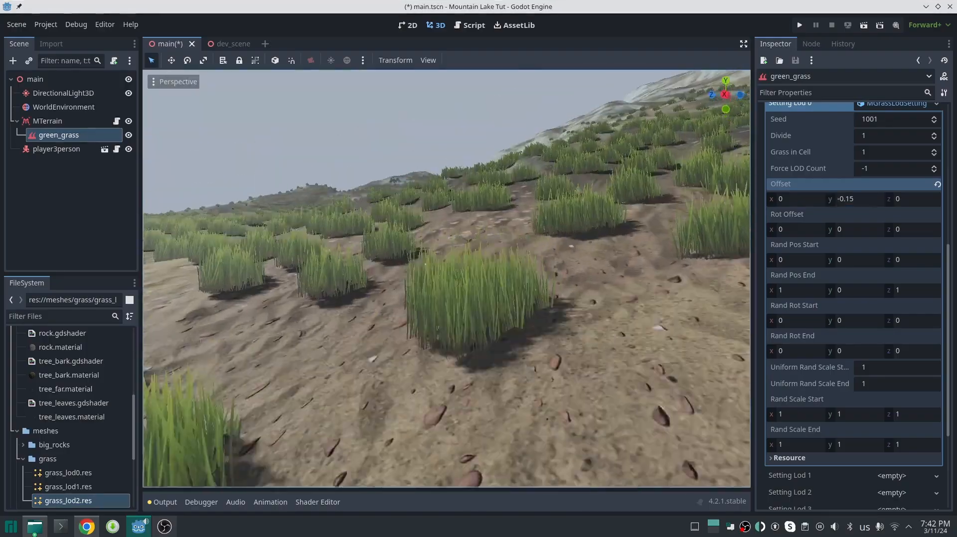
Set Grass in Cell to 4 in green_grass's Setting Lod 0 and check the density around the player character
{"action": "middle_click_drag", "start_coordinate": [588, 249], "coordinate": [523, 289]}
{"action": "scroll", "coordinate": [882, 290], "scroll_direction": "up", "scroll_amount": 3}
{"action": "left_click", "coordinate": [933, 302]}
{"action": "left_click", "coordinate": [933, 301]}
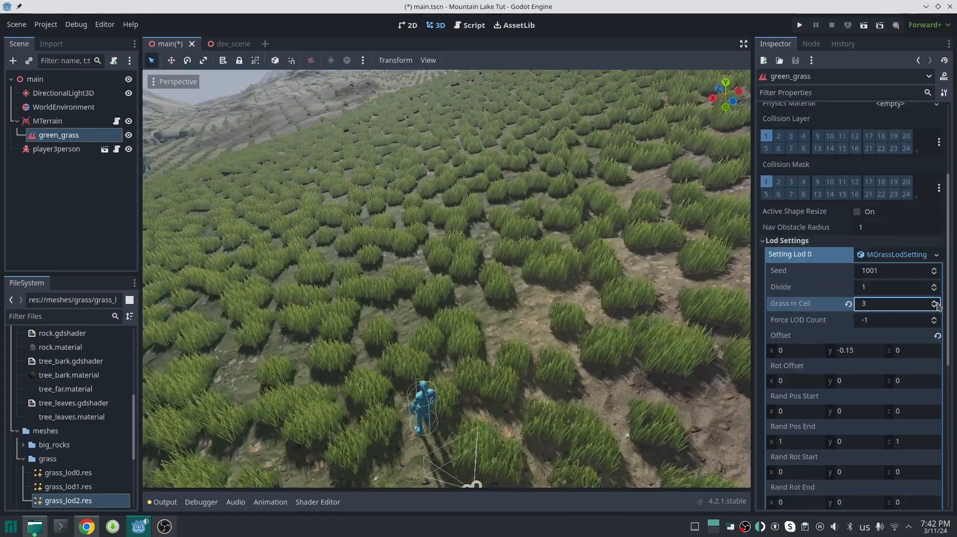
{"action": "left_click", "coordinate": [934, 301]}
{"action": "key", "text": "w"}
{"action": "right_click_drag", "start_coordinate": [648, 299], "coordinate": [670, 249]}
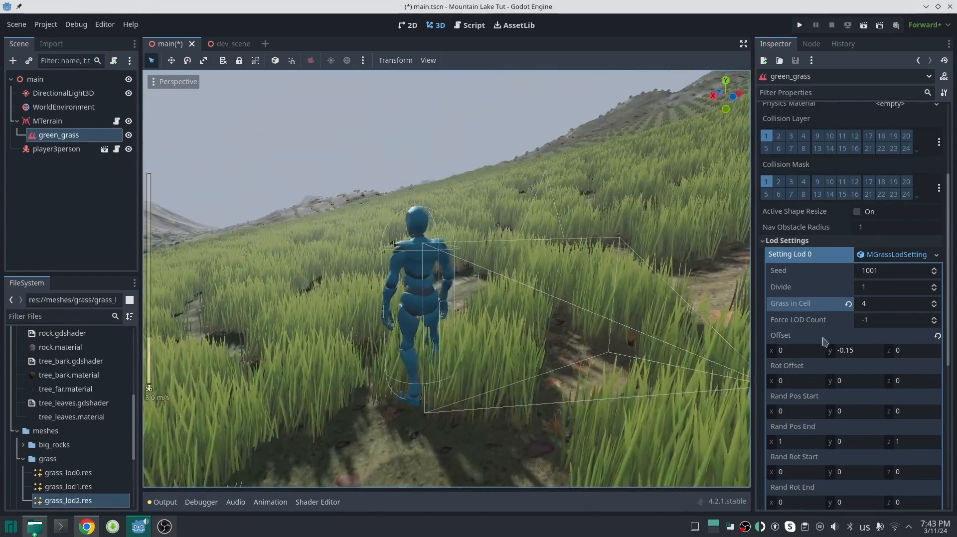
In Setting Lod 0, set the uniform random scale from 0.5 to 0.9 and Rand Scale End to 1.2 on X and Z
{"action": "scroll", "coordinate": [880, 335], "scroll_direction": "down", "scroll_amount": 4}
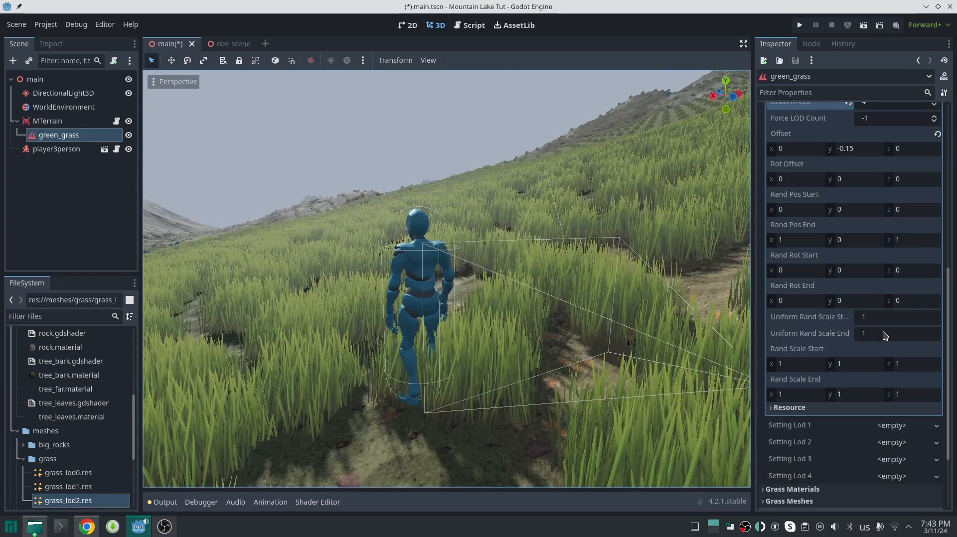
{"action": "left_click", "coordinate": [884, 317]}
{"action": "type", "text": "0."}
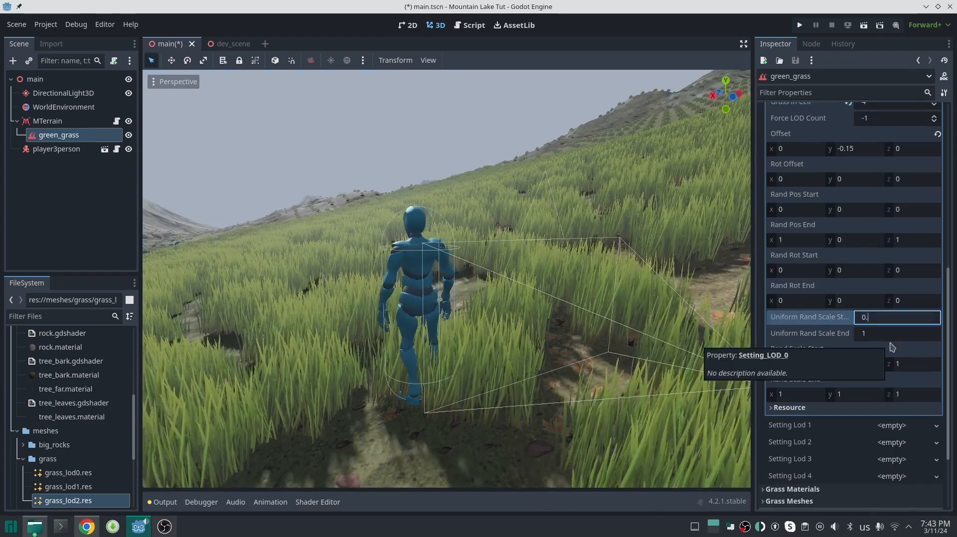
{"action": "type", "text": "5"}
{"action": "key", "text": "Tab"}
{"action": "type", "text": "0.9"}
{"action": "left_click", "coordinate": [782, 399]}
{"action": "key", "text": "Tab"}
{"action": "key", "text": "Tab"}
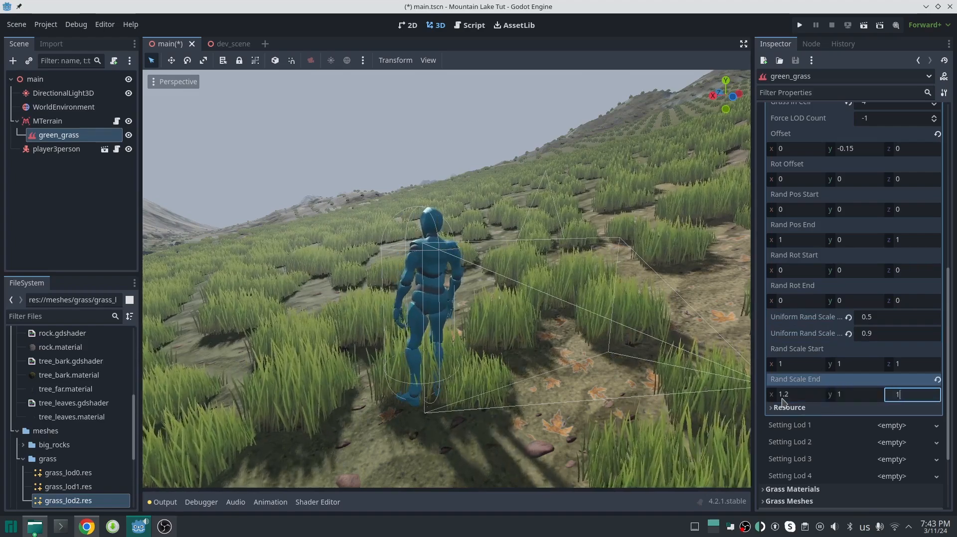
{"action": "type", "text": "1.2"}
Set Setting Lod 0's Rand Rot Start to -5 on X and Z, and Rand Rot End to 5, 360, 5
{"action": "left_click", "coordinate": [854, 300]}
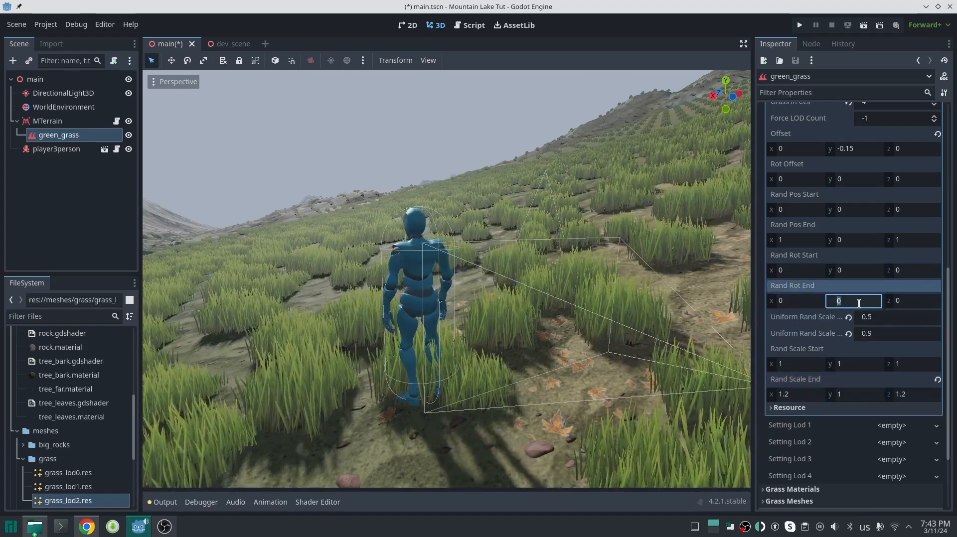
{"action": "key", "text": "Return"}
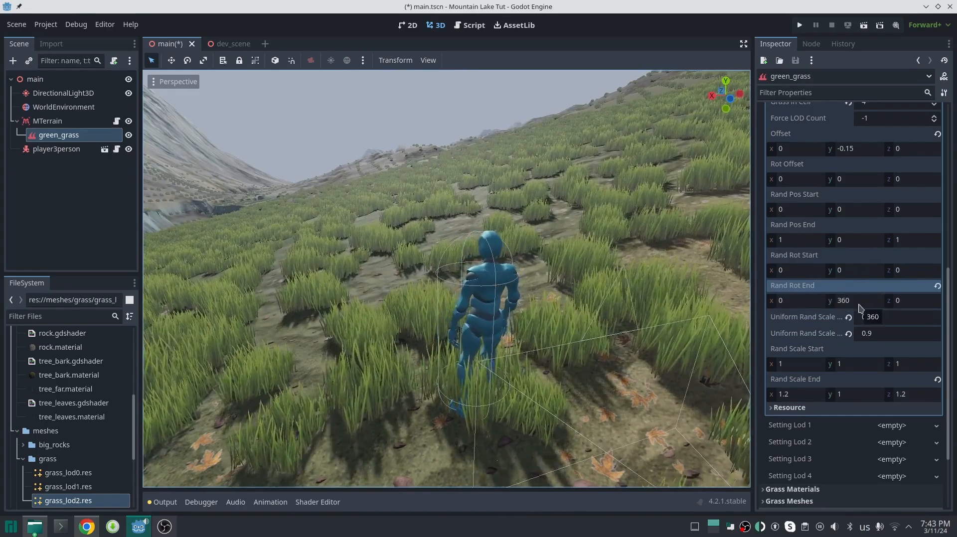
{"action": "left_click", "coordinate": [793, 270]}
{"action": "type", "text": "-5"}
{"action": "key", "text": "Tab"}
{"action": "key", "text": "Tab"}
{"action": "type", "text": "-5"}
{"action": "key", "text": "Tab"}
{"action": "type", "text": "5"}
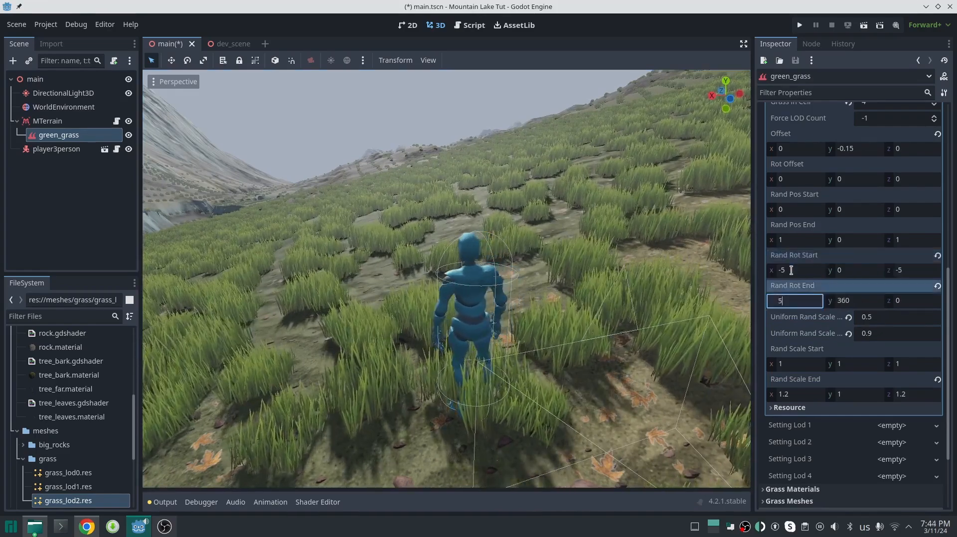
{"action": "key", "text": "Tab"}
{"action": "key", "text": "Tab"}
Save the Setting Lod 0 resource as lod0 in res://lod_setting/green_grass
{"action": "scroll", "coordinate": [863, 258], "scroll_direction": "up", "scroll_amount": 2}
{"action": "left_click", "coordinate": [885, 158]}
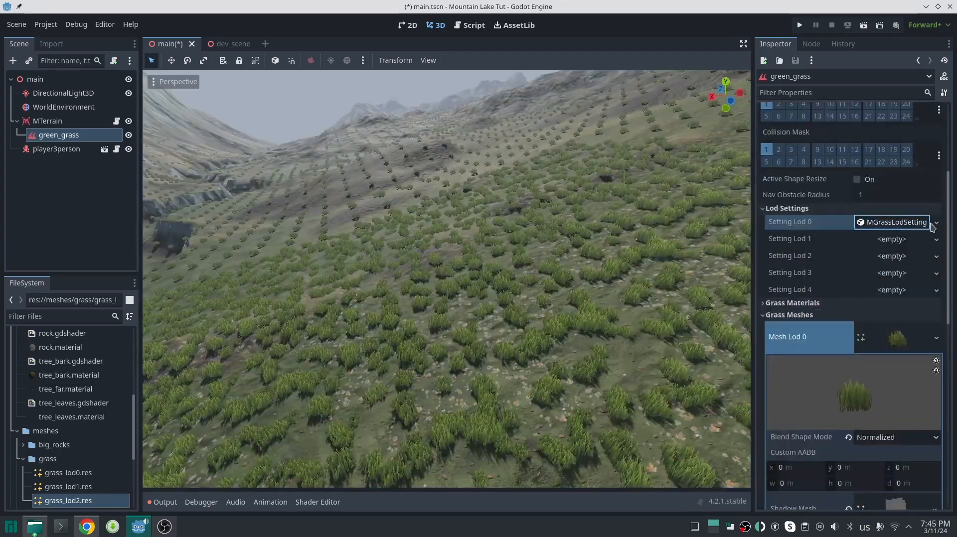
{"action": "left_click", "coordinate": [935, 223]}
{"action": "left_click", "coordinate": [887, 336]}
{"action": "type", "text": "lod0"}
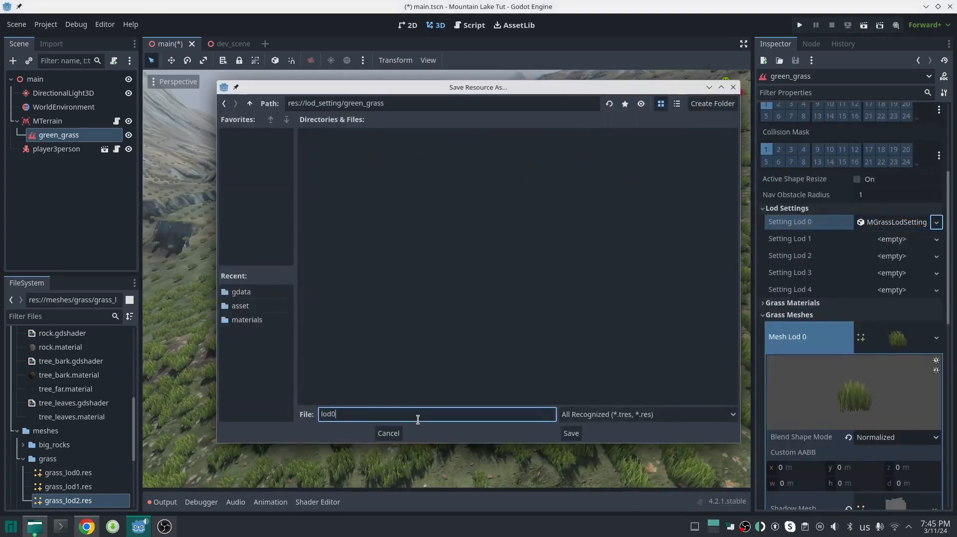
{"action": "left_click", "coordinate": [575, 436]}
Raise Grass in Cell to 10 in lod0.tres and view the denser grass on the slope
{"action": "left_click", "coordinate": [897, 222]}
{"action": "left_click", "coordinate": [934, 271]}
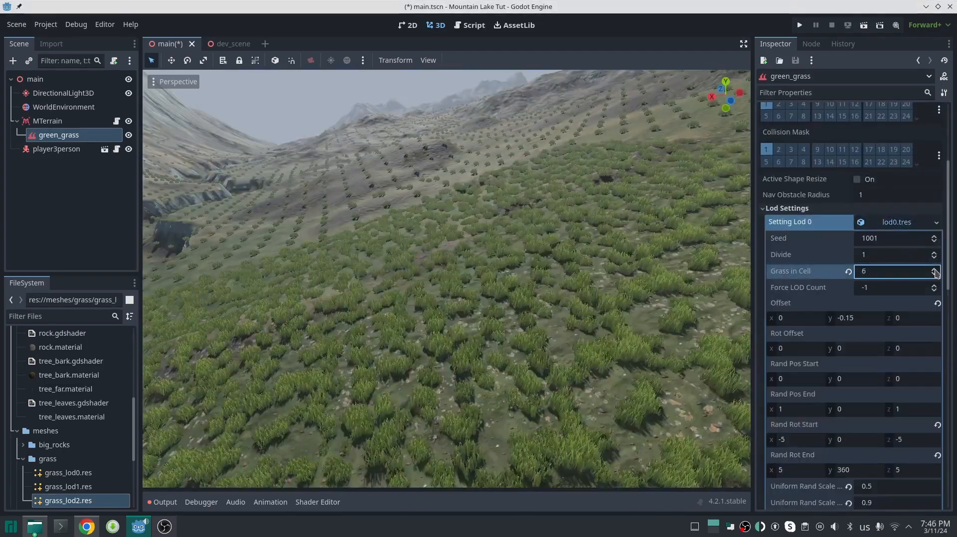
{"action": "left_click", "coordinate": [934, 271]}
{"action": "right_click_drag", "start_coordinate": [588, 259], "coordinate": [588, 289]}
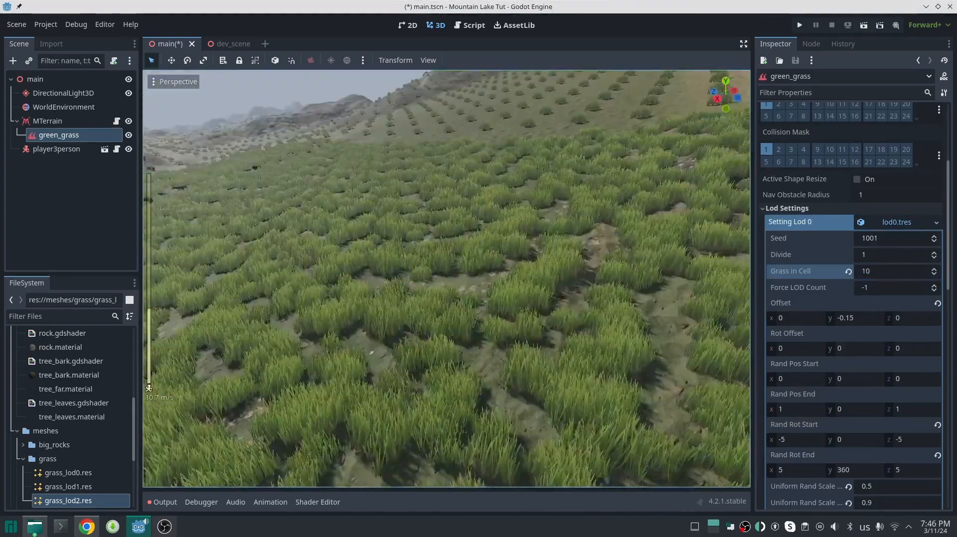
Copy lod0.tres into Setting Lod 1, make it unique and open it for editing
{"action": "left_click_drag", "start_coordinate": [896, 274], "coordinate": [904, 292]}
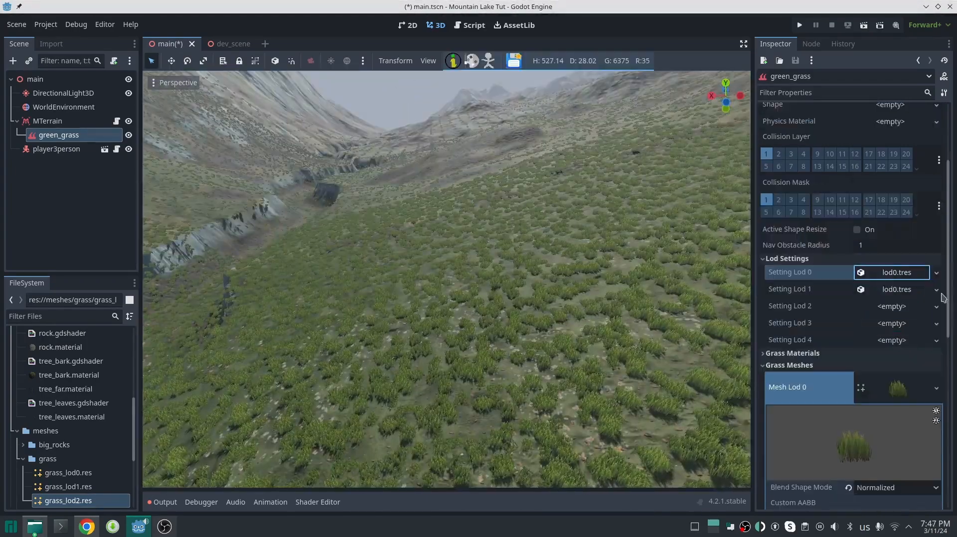
{"action": "left_click", "coordinate": [936, 290]}
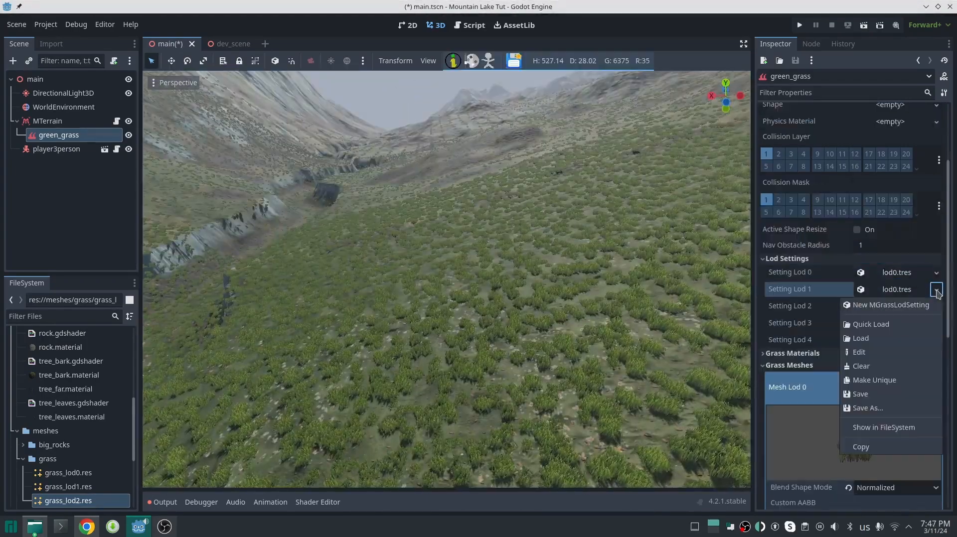
{"action": "left_click", "coordinate": [875, 381]}
{"action": "left_click", "coordinate": [915, 295]}
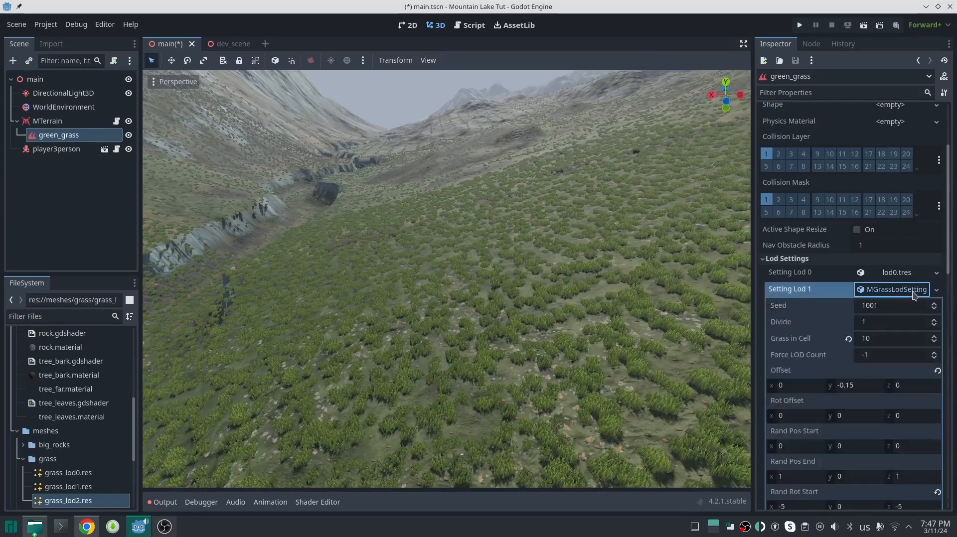
Set Force LOD Count to 0 in Setting Lod 1 and check the grass across the valley
{"action": "scroll", "coordinate": [889, 309], "scroll_direction": "down", "scroll_amount": 3}
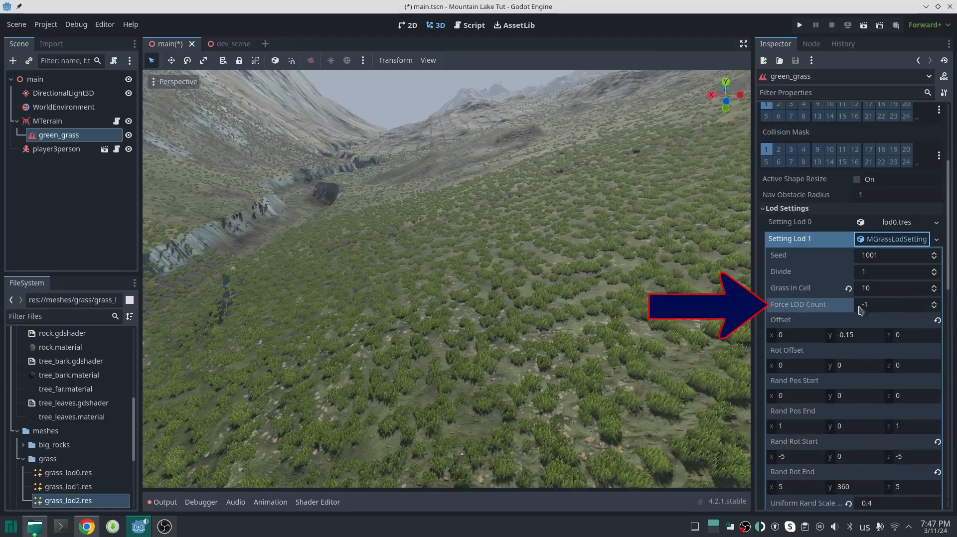
{"action": "left_click", "coordinate": [934, 302]}
{"action": "scroll", "coordinate": [598, 284], "scroll_direction": "down", "scroll_amount": 6}
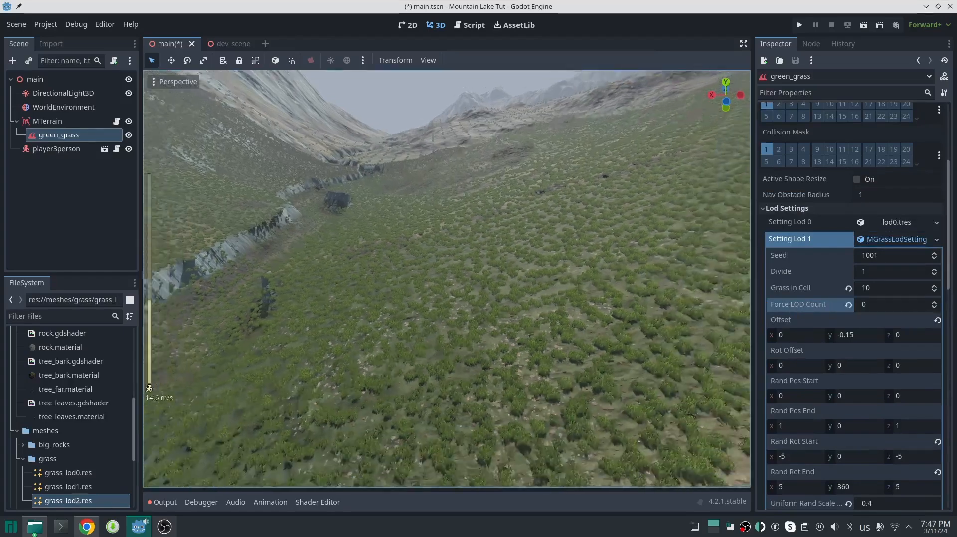
{"action": "scroll", "coordinate": [446, 279], "scroll_direction": "up", "scroll_amount": 5}
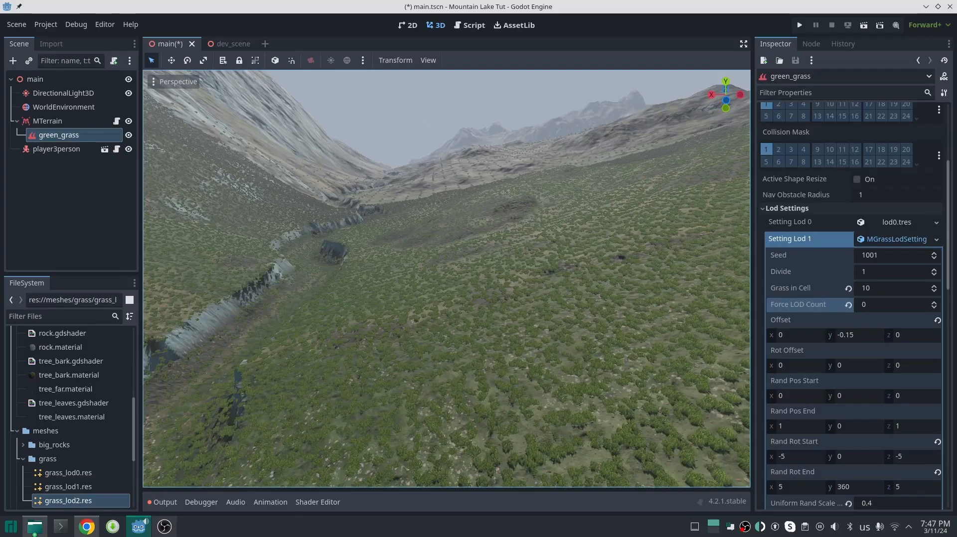
Make the lod1.tres copy in Setting Lod 2 unique and set its Rand Rot End Y to 0
{"action": "left_click", "coordinate": [935, 255]}
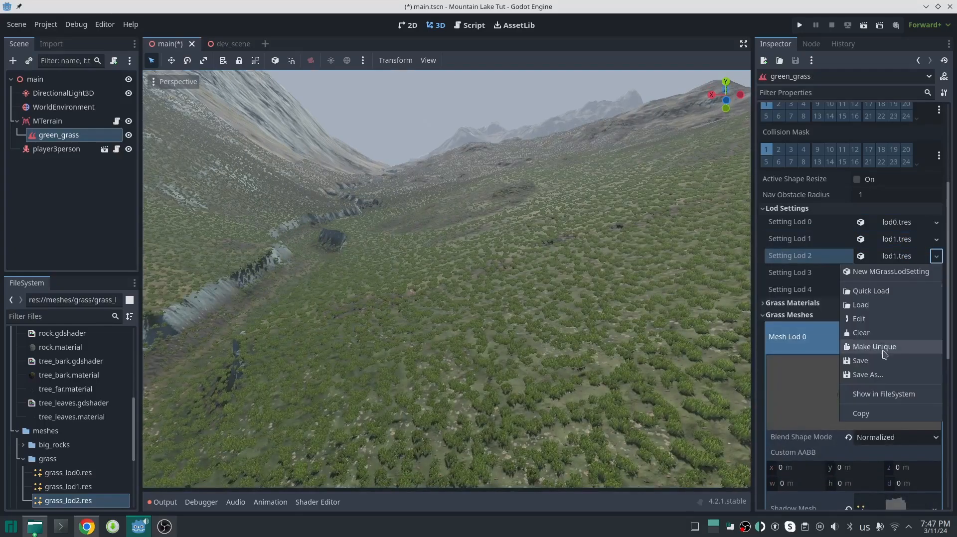
{"action": "left_click", "coordinate": [885, 349]}
{"action": "left_click", "coordinate": [908, 256]}
{"action": "scroll", "coordinate": [896, 294], "scroll_direction": "down", "scroll_amount": 3}
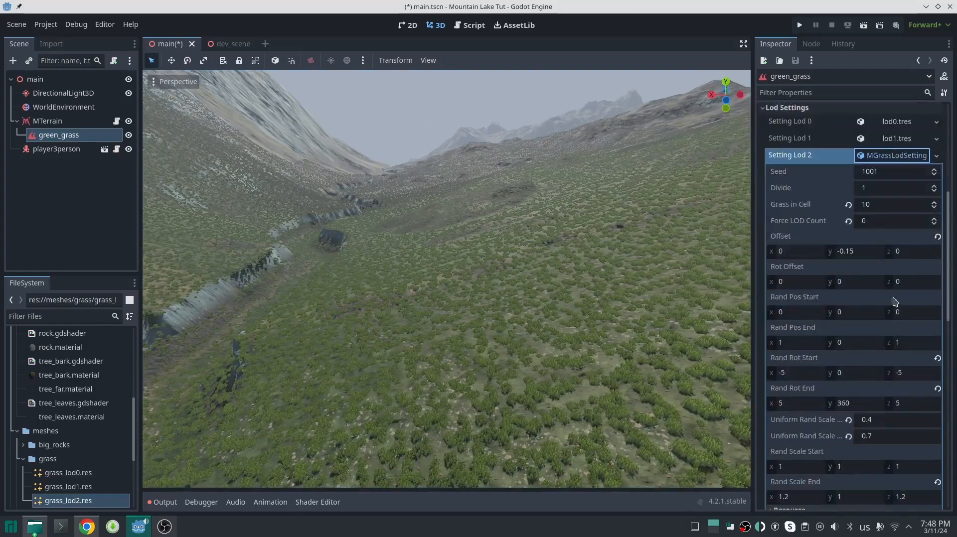
{"action": "left_click", "coordinate": [847, 406]}
{"action": "type", "text": "0"}
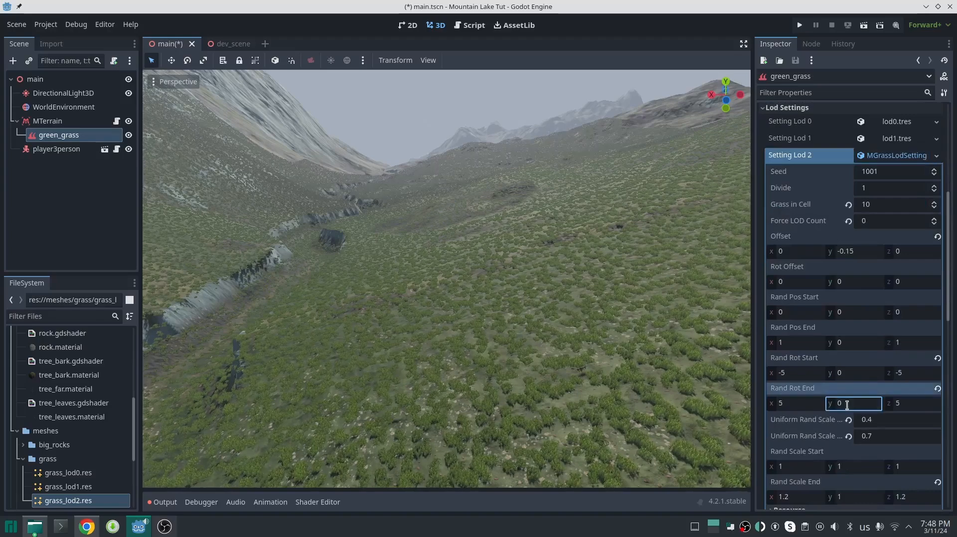
{"action": "left_click", "coordinate": [895, 157]}
Examine how the grass LODs look in the distance along the valley
{"action": "key", "text": "w"}
{"action": "right_click_drag", "start_coordinate": [626, 340], "coordinate": [626, 340]}
{"action": "scroll", "coordinate": [626, 340], "scroll_direction": "up", "scroll_amount": 3}
{"action": "key", "text": "w"}
{"action": "key", "text": "w"}
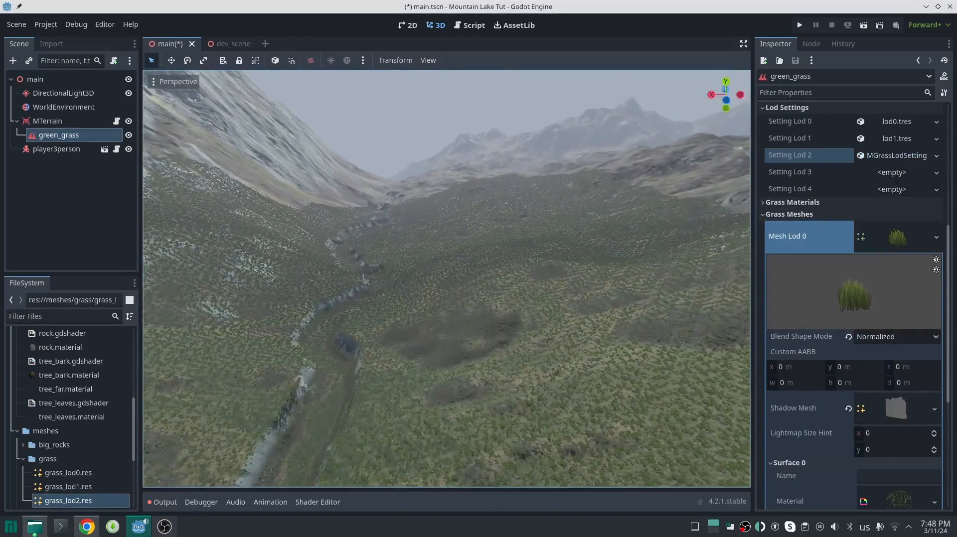
{"action": "key", "text": "w"}
{"action": "right_click_drag", "start_coordinate": [682, 273], "coordinate": [682, 273]}
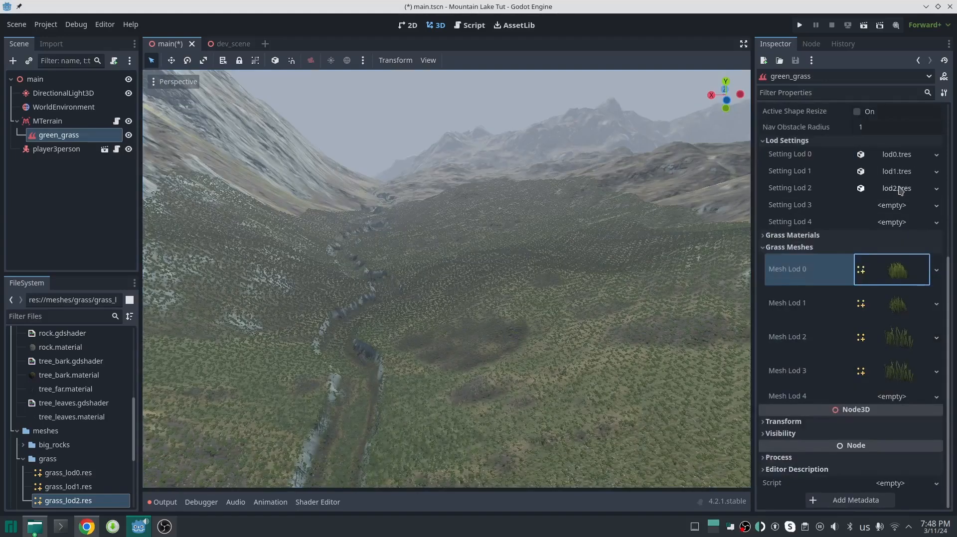
Copy lod2.tres into Setting Lod 3, make it unique and open it for editing
{"action": "left_click_drag", "start_coordinate": [900, 191], "coordinate": [900, 207]}
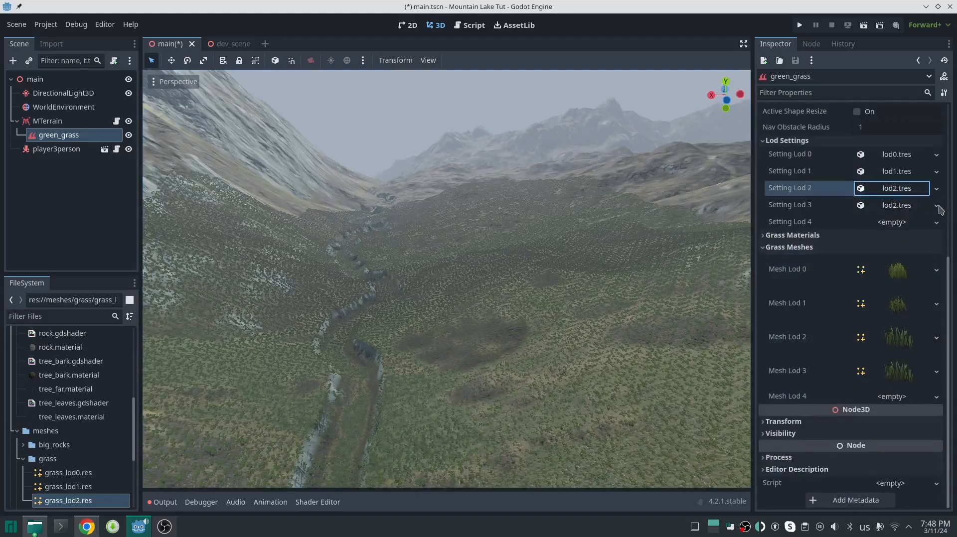
{"action": "left_click", "coordinate": [937, 205]}
{"action": "left_click", "coordinate": [809, 297]}
{"action": "left_click", "coordinate": [897, 205]}
Set Force LOD Count to 1 and Uniform Rand Scale End to 3 in Setting Lod 3
{"action": "left_click", "coordinate": [935, 217]}
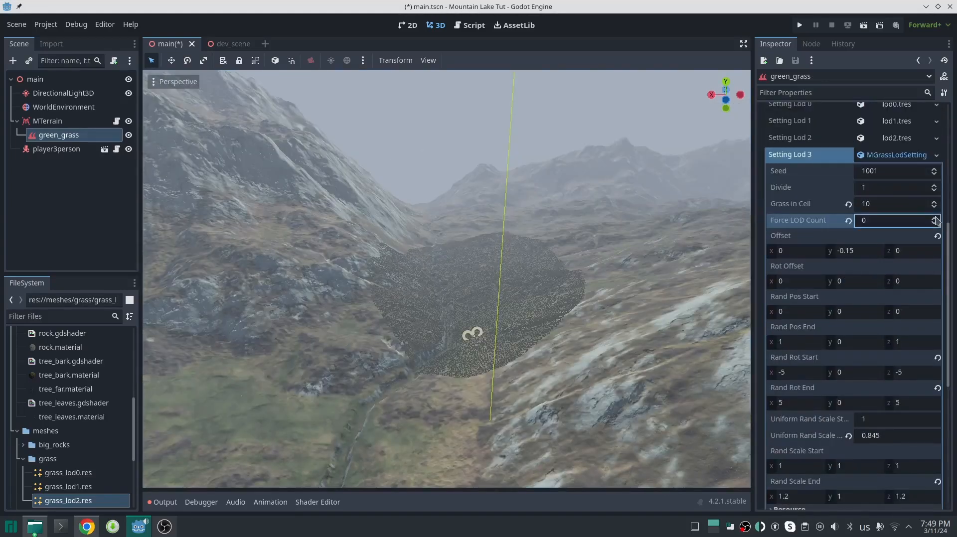
{"action": "left_click_drag", "start_coordinate": [897, 435], "coordinate": [927, 435]}
{"action": "left_click", "coordinate": [880, 435]}
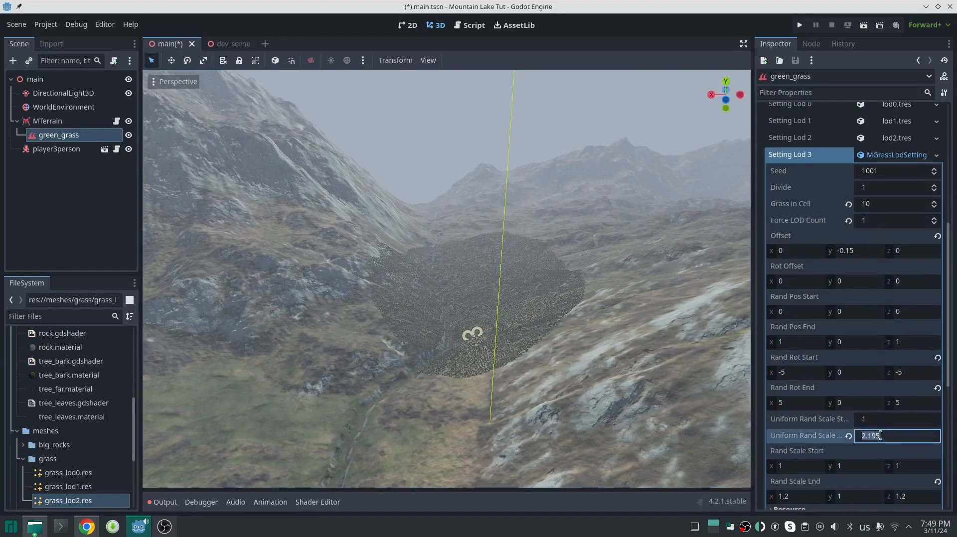
{"action": "type", "text": "3"}
{"action": "key", "text": "Return"}
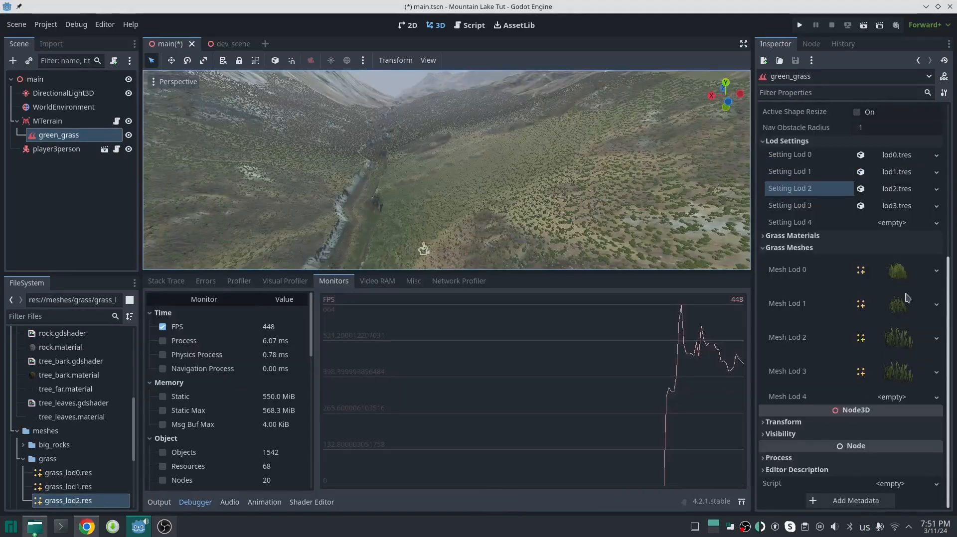
Open grass.gdshader from the Surface 0 material of Mesh Lod 0 for editing
{"action": "left_click", "coordinate": [899, 274]}
{"action": "scroll", "coordinate": [905, 392], "scroll_direction": "down", "scroll_amount": 5}
{"action": "left_click", "coordinate": [894, 331]}
{"action": "scroll", "coordinate": [906, 344], "scroll_direction": "down", "scroll_amount": 2}
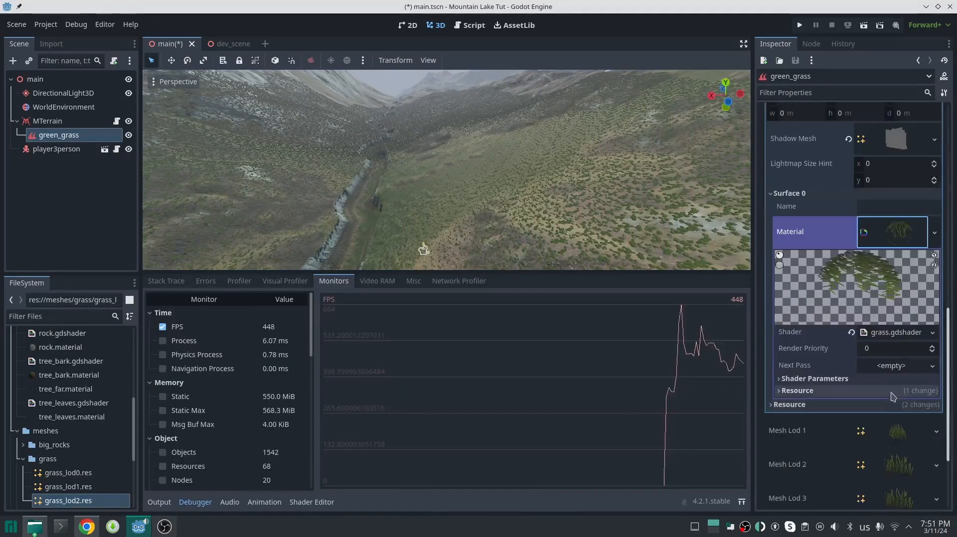
{"action": "left_click", "coordinate": [896, 332]}
{"action": "scroll", "coordinate": [509, 412], "scroll_direction": "down", "scroll_amount": 3}
{"action": "scroll", "coordinate": [508, 411], "scroll_direction": "up", "scroll_amount": 3}
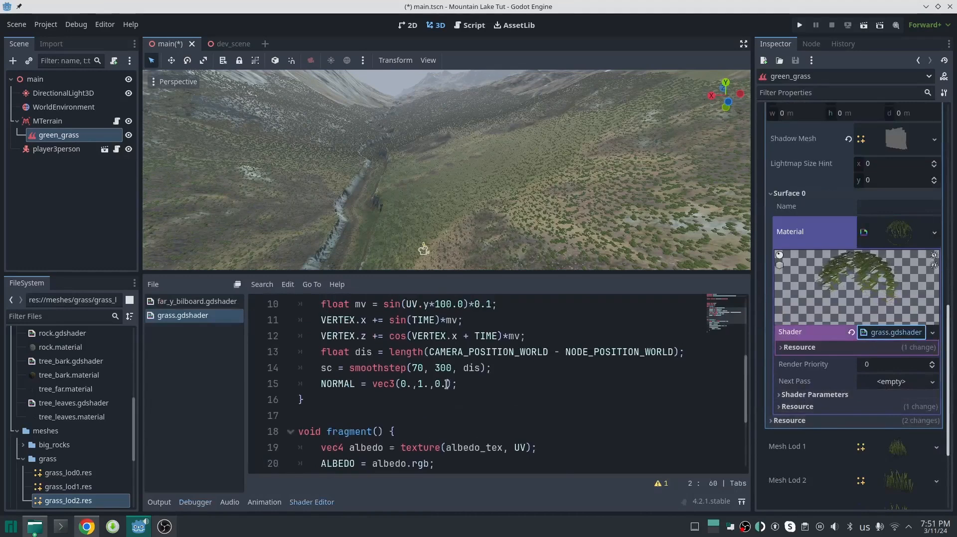
Try 50 and 60 as the lower smoothstep distance for sc in grass.gdshader
{"action": "double_click", "coordinate": [417, 368]}
{"action": "type", "text": "50"}
{"action": "key", "text": "ctrl+s"}
{"action": "double_click", "coordinate": [417, 368]}
{"action": "type", "text": "60"}
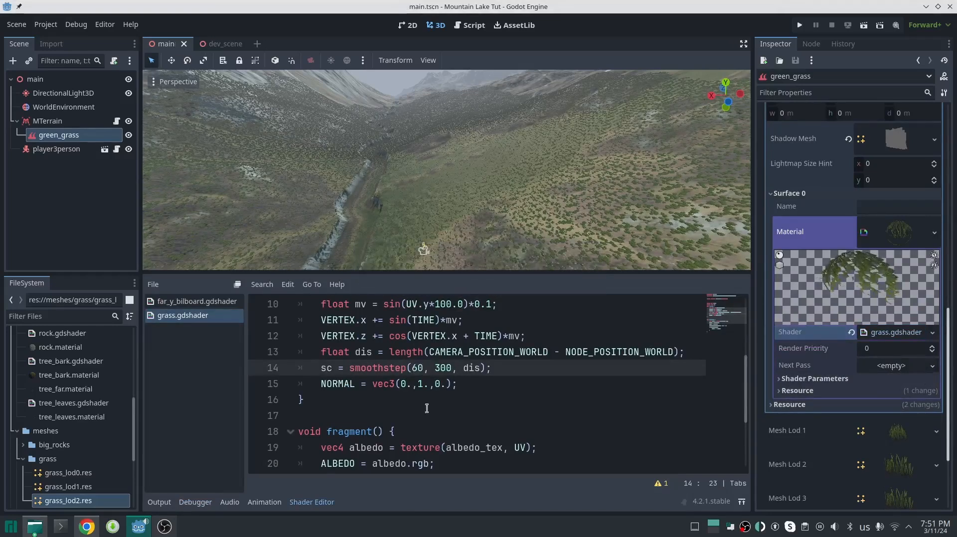
Set the sc smoothstep distances in grass.gdshader to 30 and 200, save, and check the grass in the valley
{"action": "double_click", "coordinate": [443, 367]}
{"action": "type", "text": "200"}
{"action": "key", "text": "ctrl+s"}
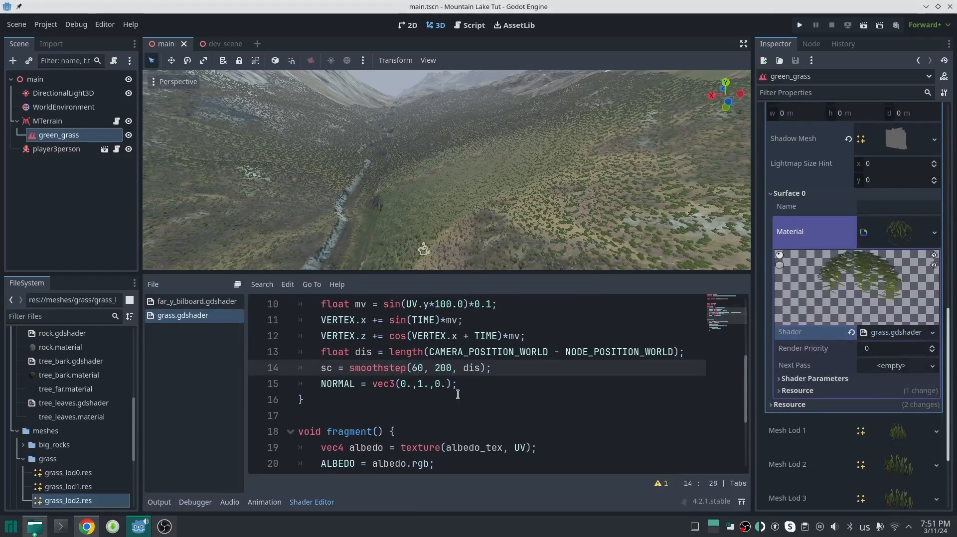
{"action": "double_click", "coordinate": [416, 368]}
{"action": "type", "text": "30"}
{"action": "key", "text": "ctrl+s"}
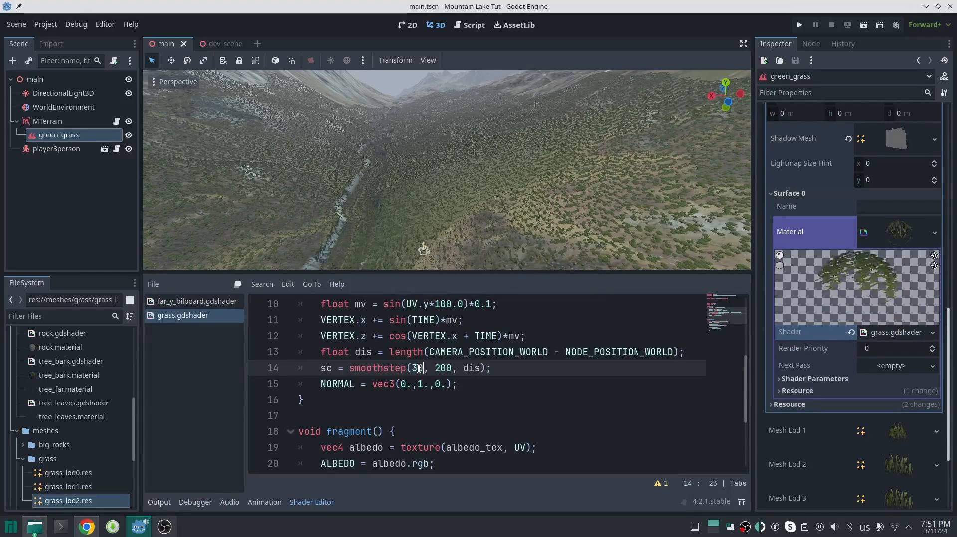
{"action": "mouse_move", "coordinate": [427, 234]}
{"action": "middle_mouse_down"}
{"action": "mouse_move", "coordinate": [448, 257]}
{"action": "mouse_move", "coordinate": [429, 233]}
{"action": "middle_mouse_up"}
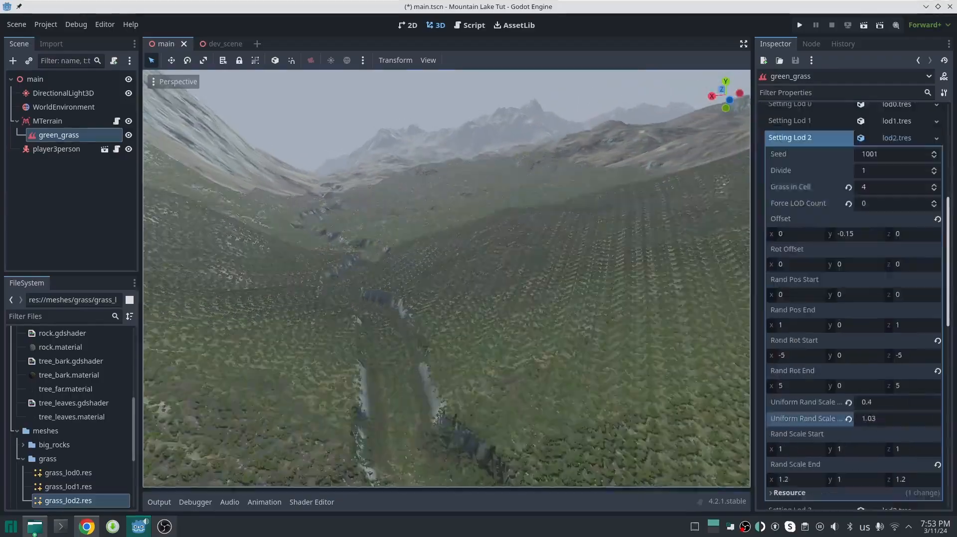
Set Setting Lod 2's Uniform Rand Scale End to 1.03, inspect the valley grass and run the project
{"action": "key", "text": "Return"}
{"action": "key", "text": "w"}
{"action": "right_click_drag", "start_coordinate": [566, 240], "coordinate": [455, 279]}
{"action": "scroll", "coordinate": [455, 279], "scroll_direction": "down", "scroll_amount": 3}
{"action": "key", "text": "F5"}
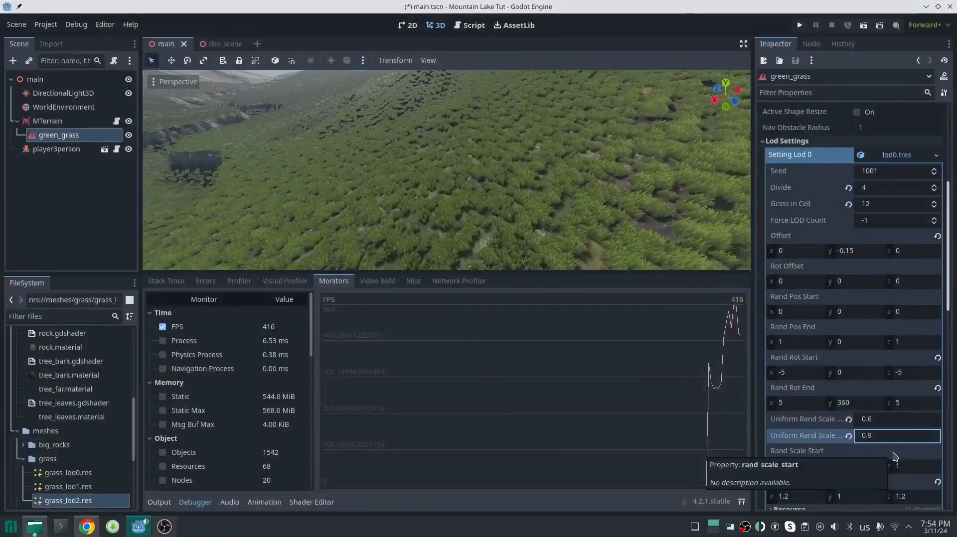
Set Uniform Rand Scale End to 0.9 in Setting Lod 0
{"action": "key", "text": "Tab"}
{"action": "type", "text": "0"}
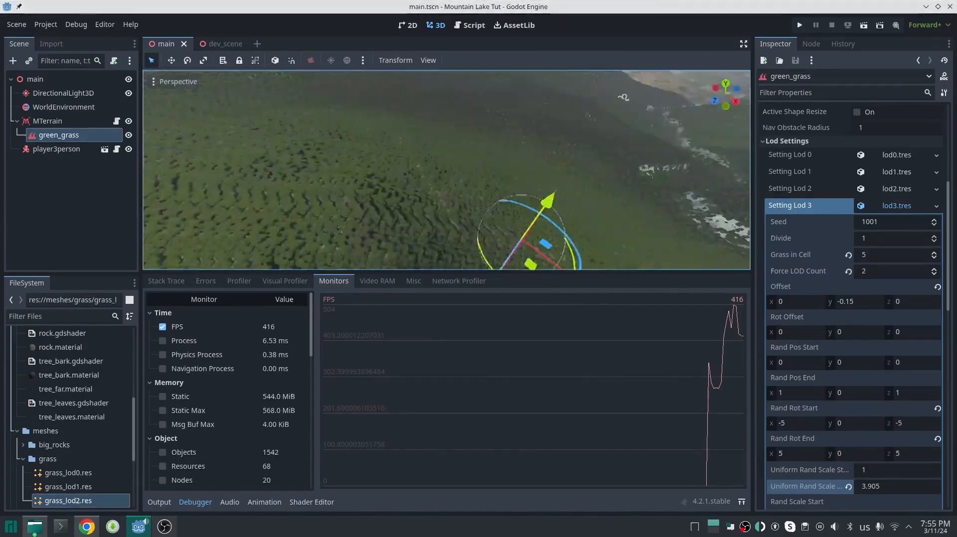
Run the project, check the FPS graph in the debugger's monitors, and walk the character through the grass
{"action": "key", "text": "F5"}
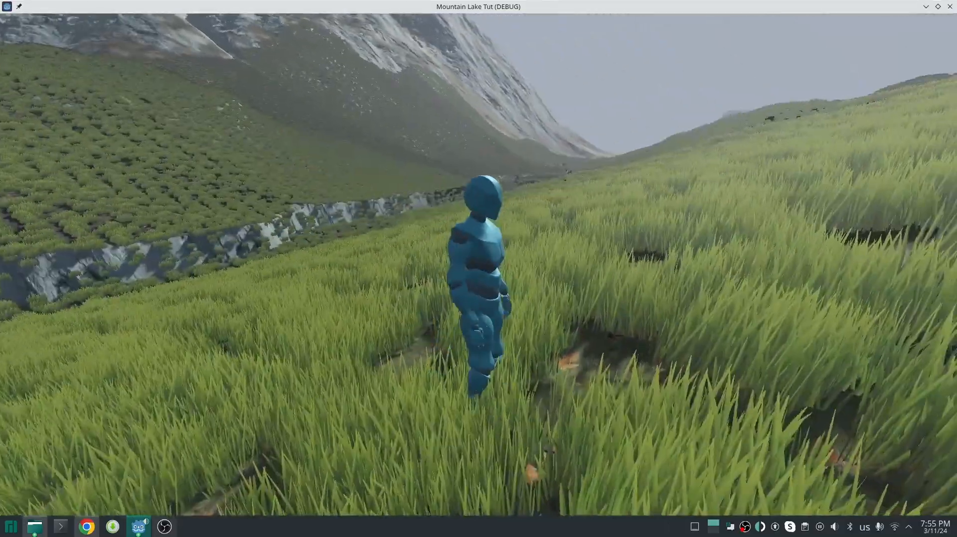
{"action": "key", "text": "alt+Tab"}
{"action": "left_click", "coordinate": [207, 505]}
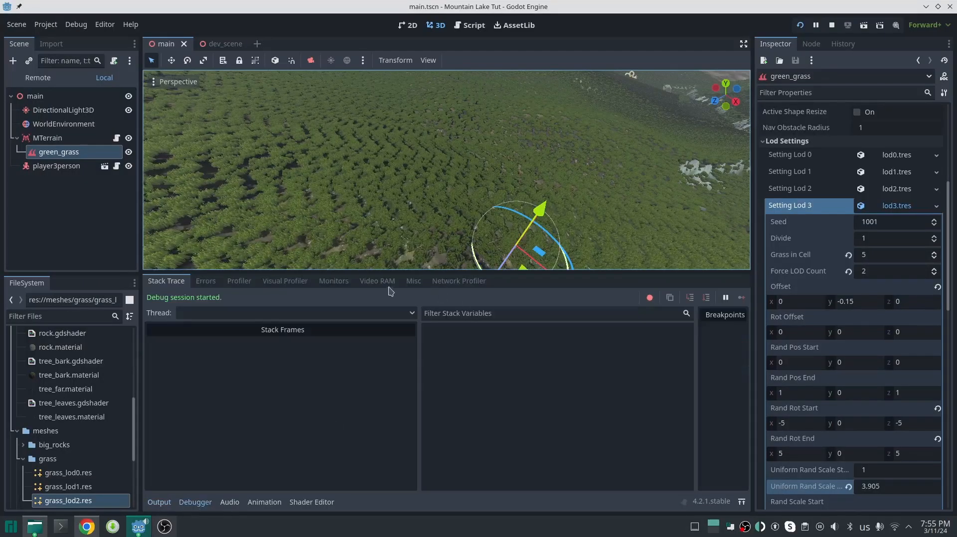
{"action": "left_click", "coordinate": [334, 281]}
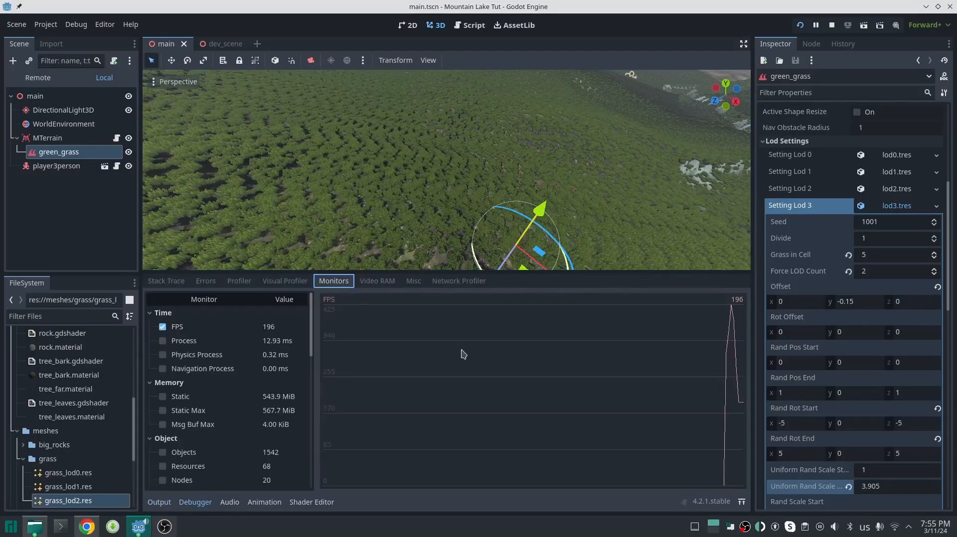
{"action": "key", "text": "alt+Tab"}
{"action": "key", "text": "w"}
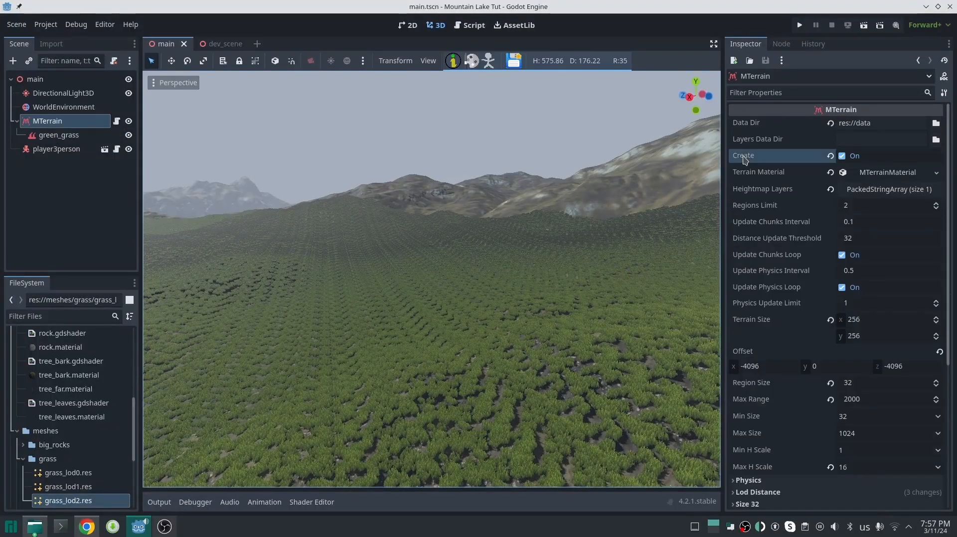
Turn off Create on MTerrain and attach a new green_grass.gd script to the green_grass node
{"action": "left_click", "coordinate": [745, 158]}
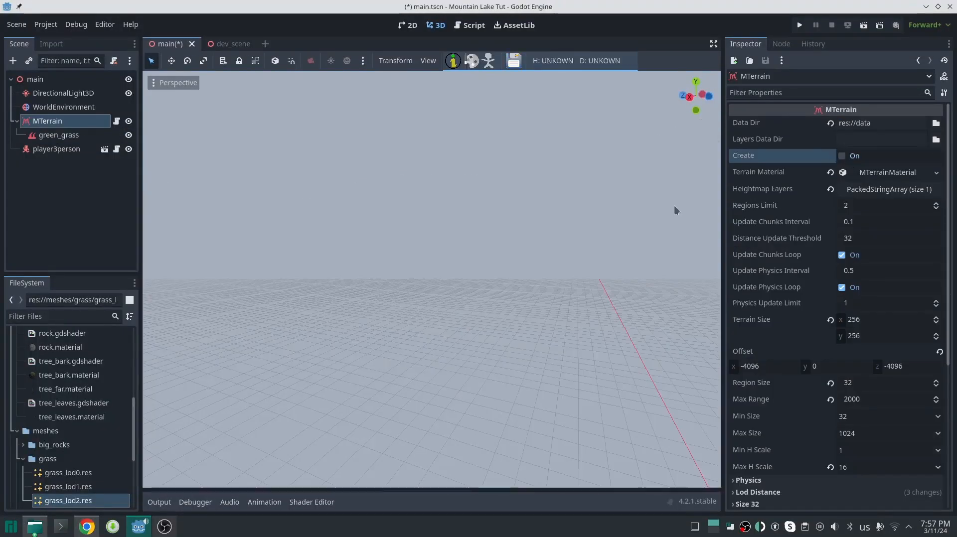
{"action": "left_click", "coordinate": [59, 135]}
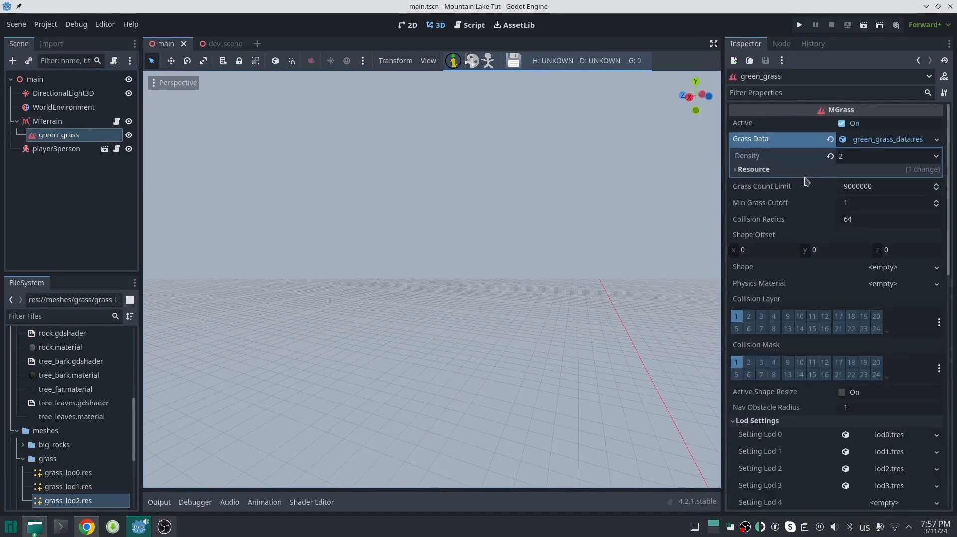
{"action": "left_click", "coordinate": [114, 61]}
{"action": "left_click", "coordinate": [519, 348]}
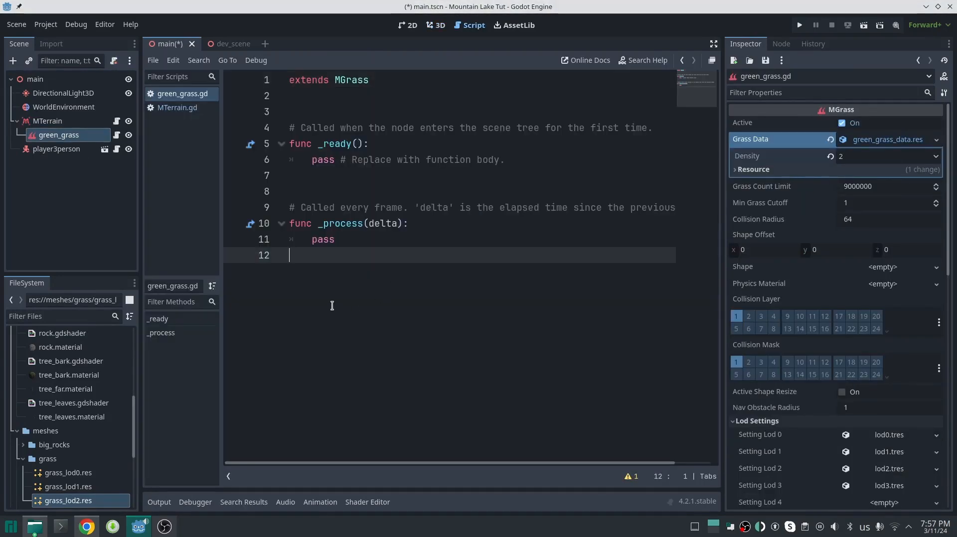
Delete the template _ready and _process functions from green_grass.gd, keeping only extends MGrass, and save
{"action": "left_click_drag", "start_coordinate": [331, 305], "coordinate": [236, 130]}
{"action": "key", "text": "BackSpace"}
{"action": "key", "text": "ctrl+s"}
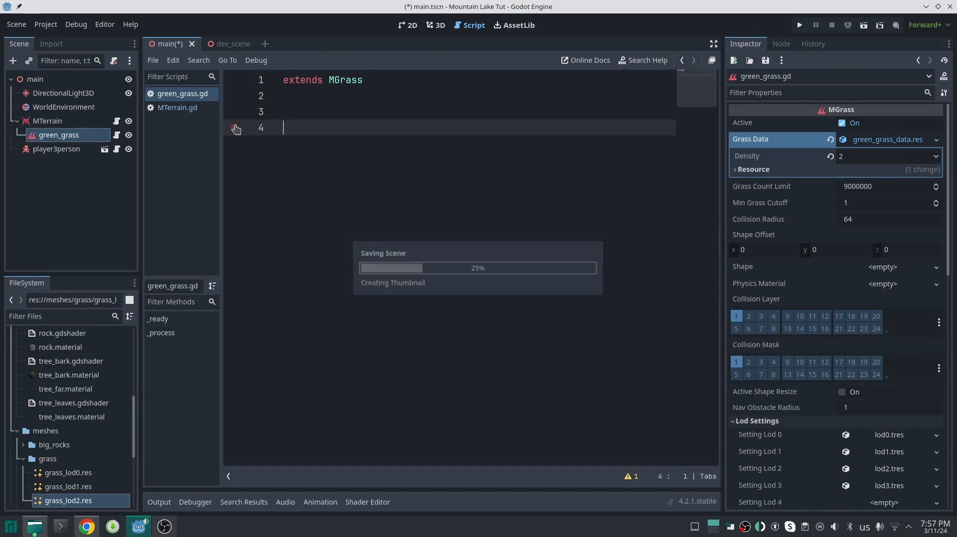
Connect green_grass's grass_is_ready signal to an _on_grass_is_ready method in its own script
{"action": "left_click", "coordinate": [781, 43]}
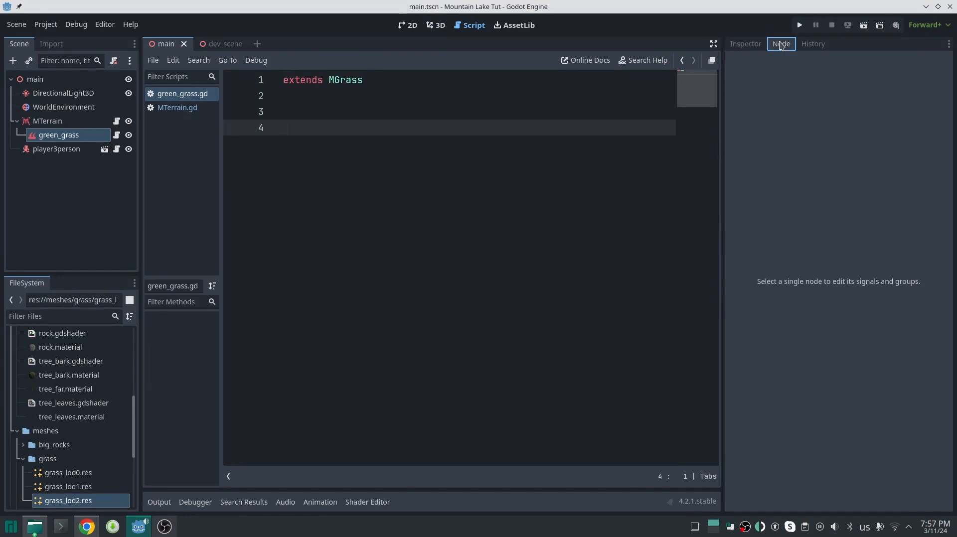
{"action": "left_click", "coordinate": [99, 138]}
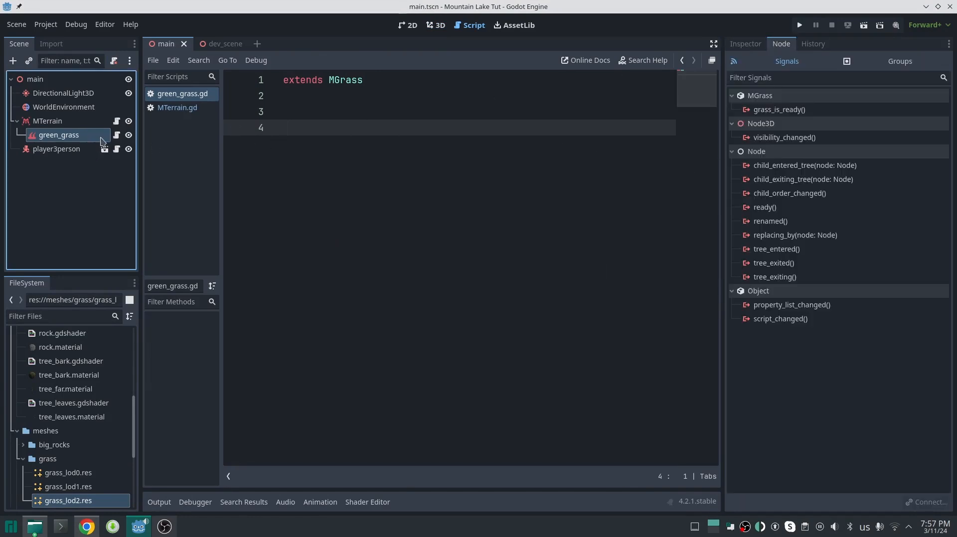
{"action": "left_click", "coordinate": [820, 110]}
{"action": "double_click", "coordinate": [821, 110]}
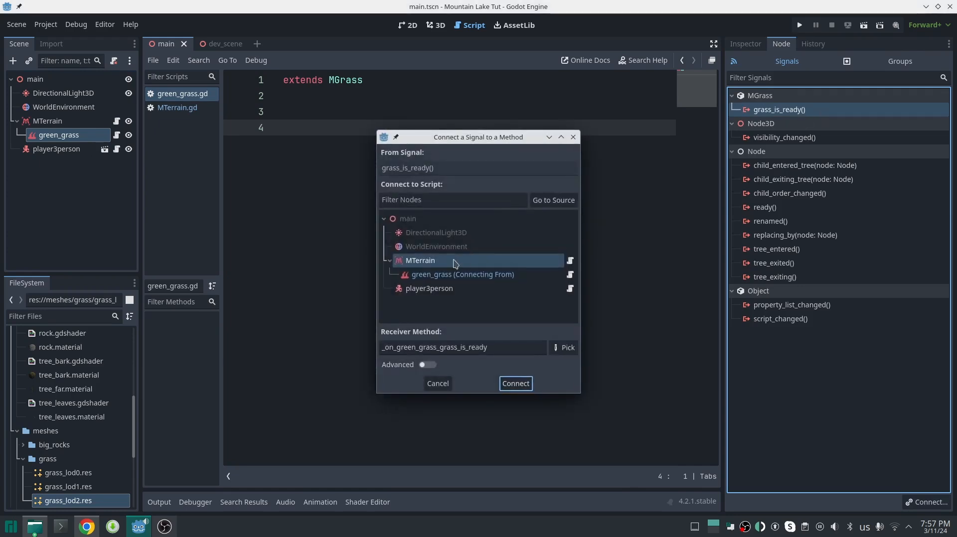
{"action": "left_click", "coordinate": [427, 274]}
{"action": "left_click", "coordinate": [517, 384]}
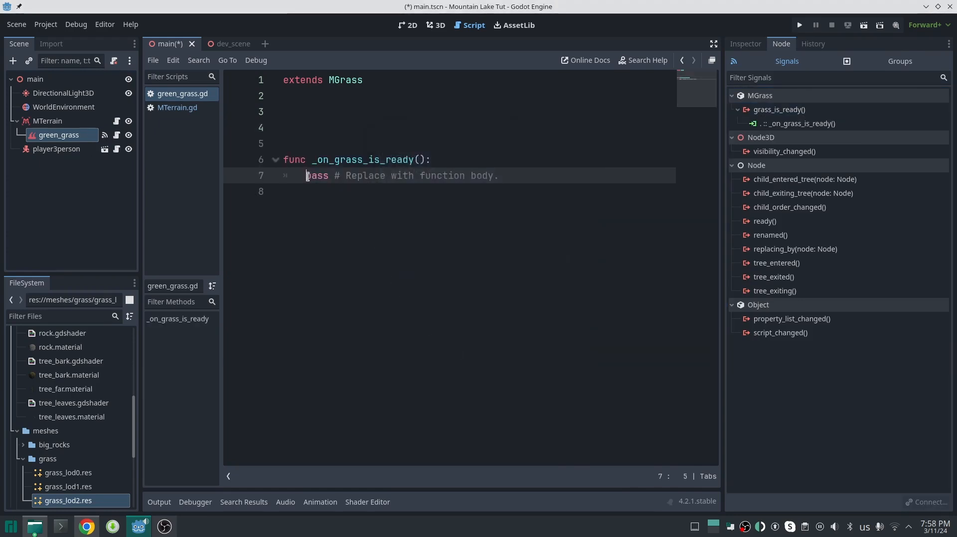
Set MTerrain's Regions Limit to 100 and save the scene
{"action": "left_click_drag", "start_coordinate": [307, 175], "coordinate": [511, 169]}
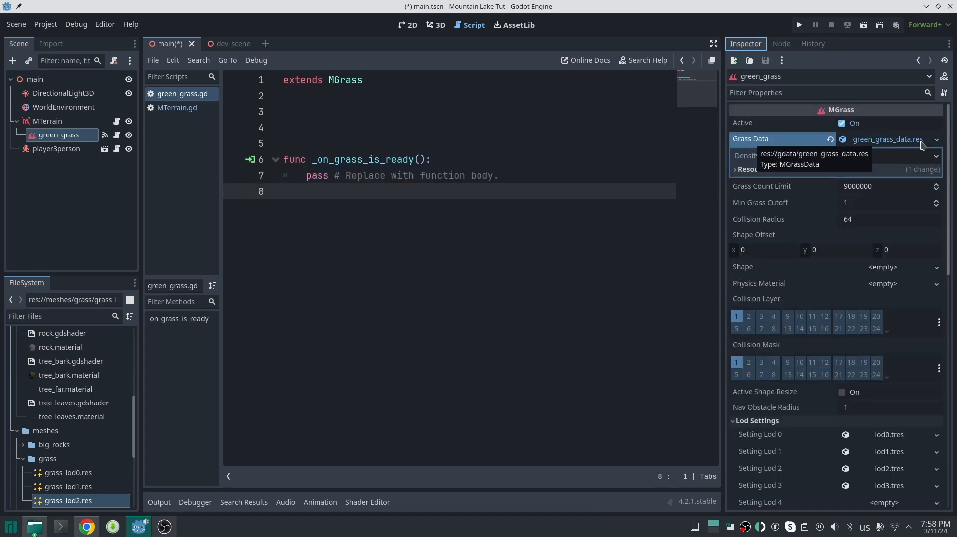
{"action": "left_click", "coordinate": [48, 121]}
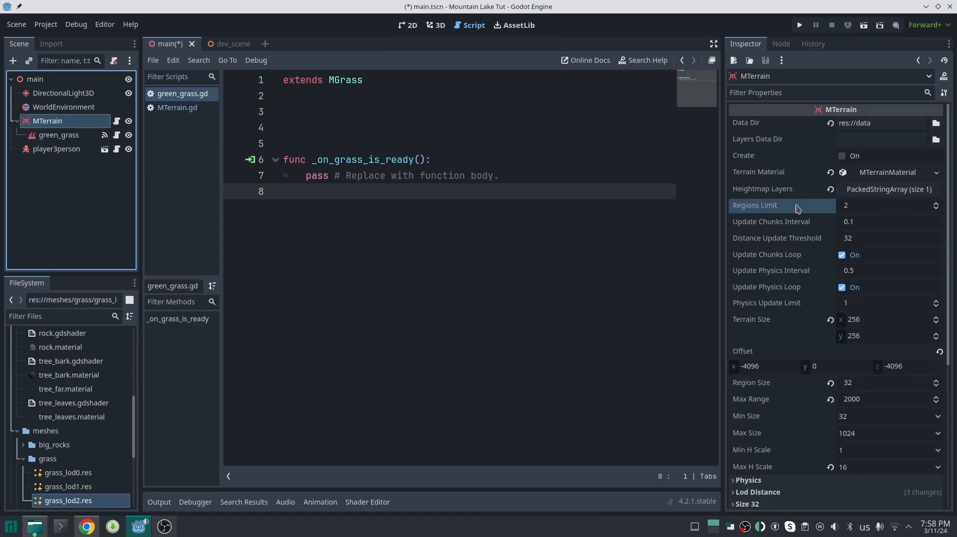
{"action": "left_click", "coordinate": [884, 205]}
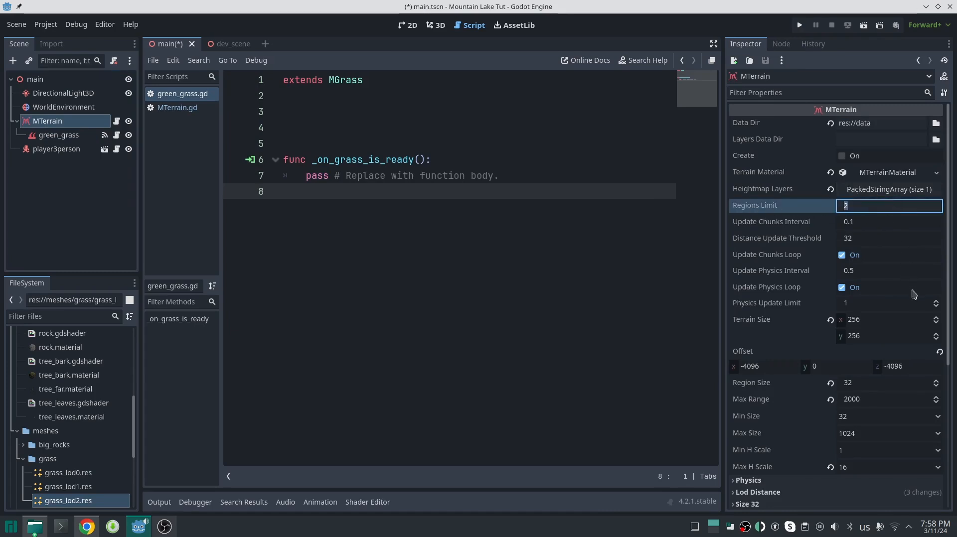
{"action": "type", "text": "100"}
{"action": "key", "text": "Return"}
{"action": "key", "text": "ctrl+s"}
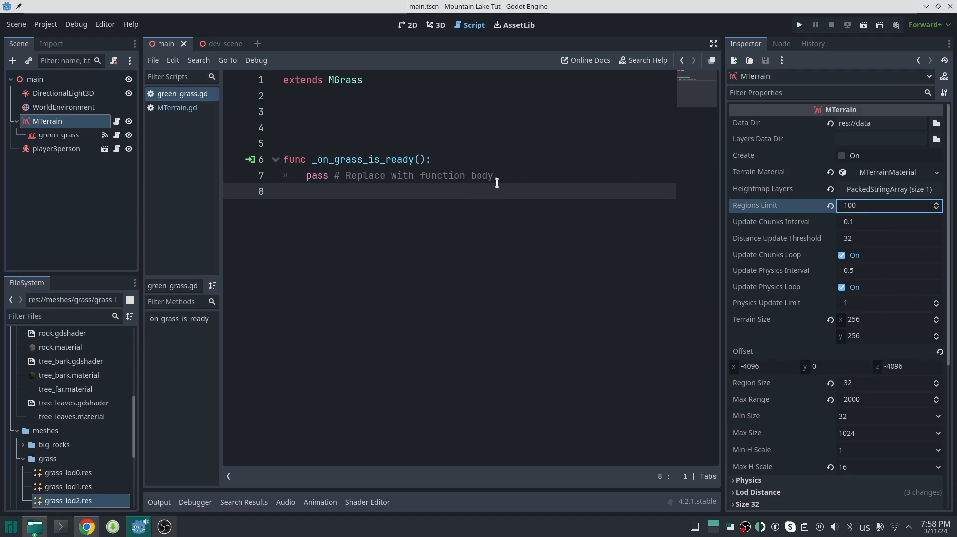
Replace the placeholder body of _on_grass_is_ready with nested loops: x in range(get_width()) and y in range(get_height())
{"action": "left_click_drag", "start_coordinate": [499, 176], "coordinate": [306, 176]}
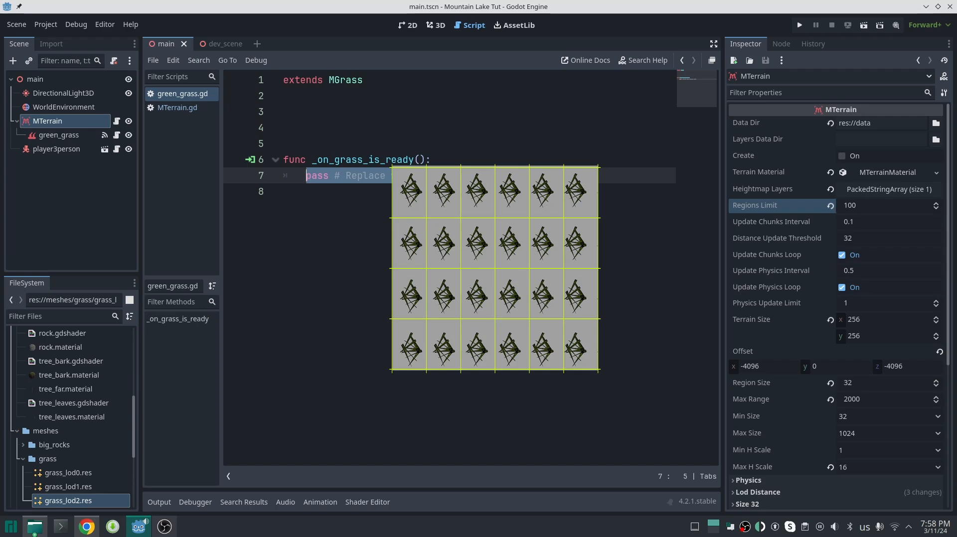
{"action": "type", "text": "for x in range(get_width()):"}
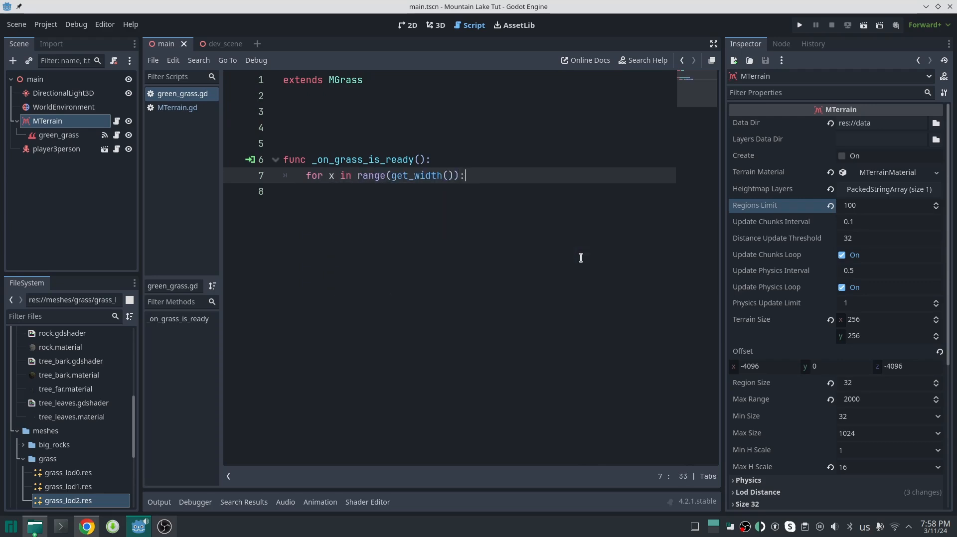
{"action": "key", "text": "Return"}
{"action": "type", "text": "for y in range(get_height())"}
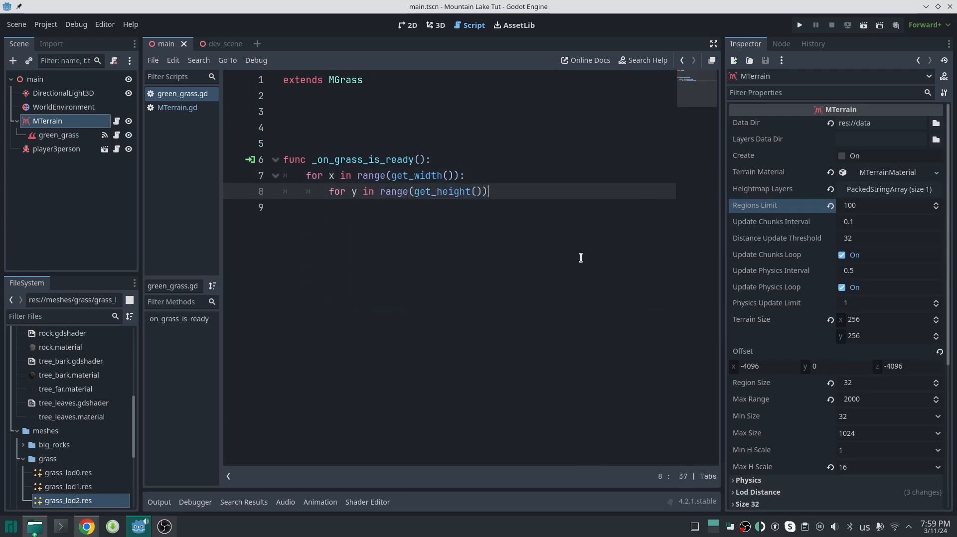
{"action": "type", "text": ":"}
{"action": "key", "text": "Return"}
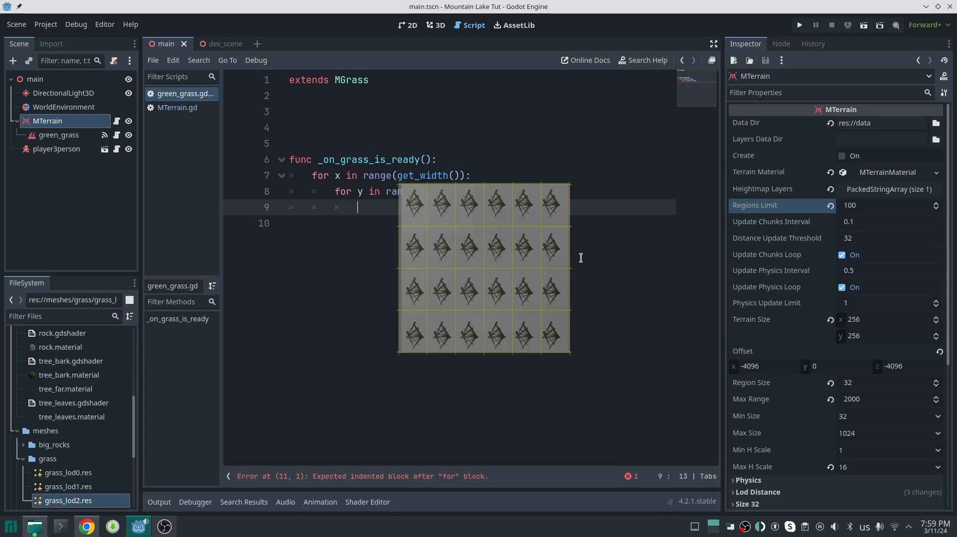
Inside the inner loop, declare var tpx = grass_px_to_grid_px(x,y) and save the script
{"action": "type", "text": "var tpx = grass"}
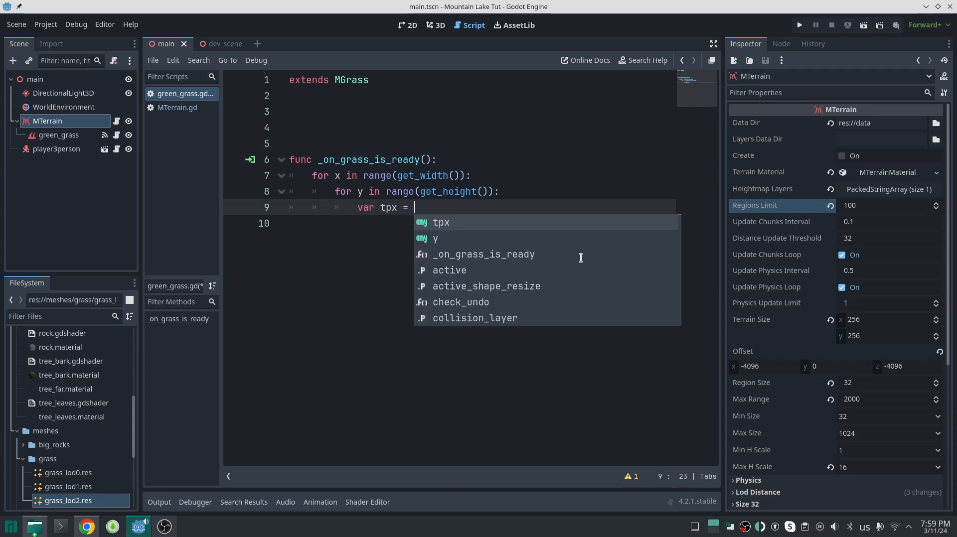
{"action": "key", "text": "Down"}
{"action": "key", "text": "Down"}
{"action": "key", "text": "Down"}
{"action": "key", "text": "Return"}
{"action": "type", "text": "x,y"}
{"action": "key", "text": "ctrl+s"}
{"action": "left_click", "coordinate": [573, 249]}
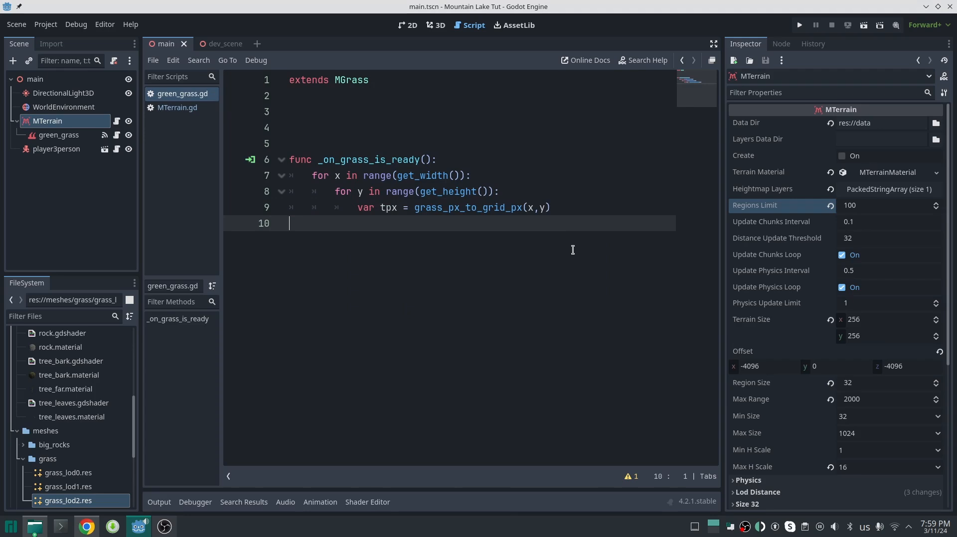
{"action": "left_click", "coordinate": [293, 127]}
{"action": "type", "text": "@onready var terrain:"}
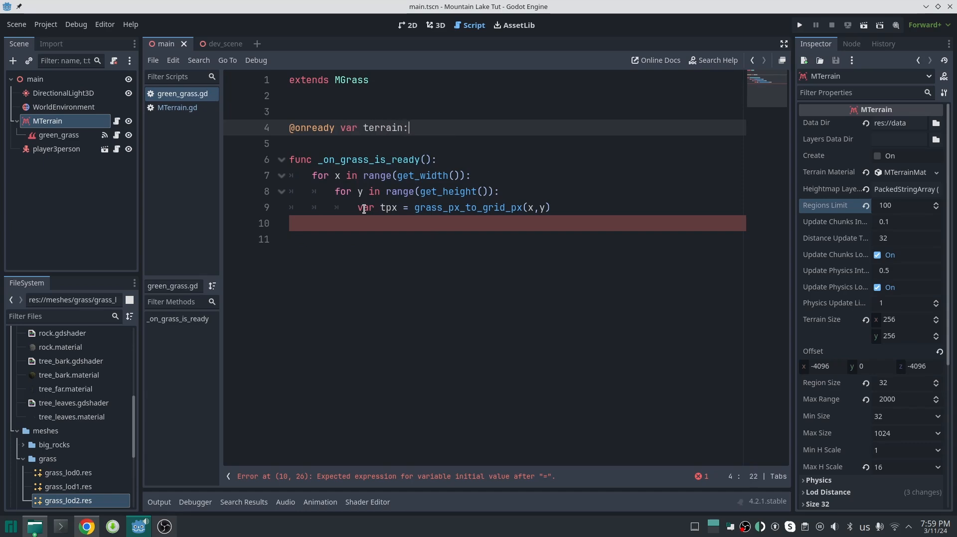
{"action": "type", "text": "=$\"..\""}
Below tpx in the inner loop, add var normal = terrain.get_normal_accurate_by_pixel(tpx.x,tpx.y)
{"action": "left_click", "coordinate": [420, 224]}
{"action": "type", "text": "var normal = terrain.get_normal_accurate_by_pixel();"}
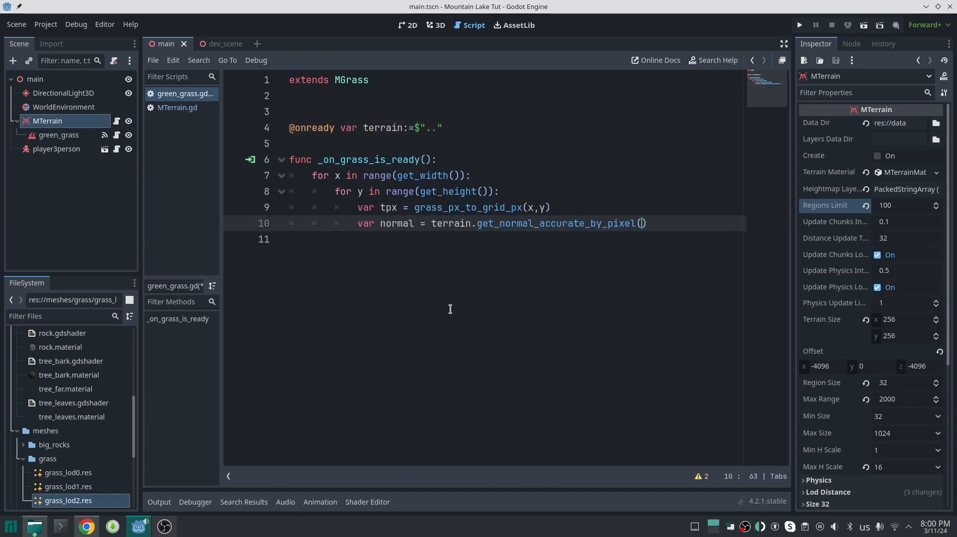
{"action": "key", "text": "ctrl+s"}
{"action": "key", "text": "Left"}
{"action": "key", "text": "Left"}
{"action": "type", "text": "tpx.x,"}
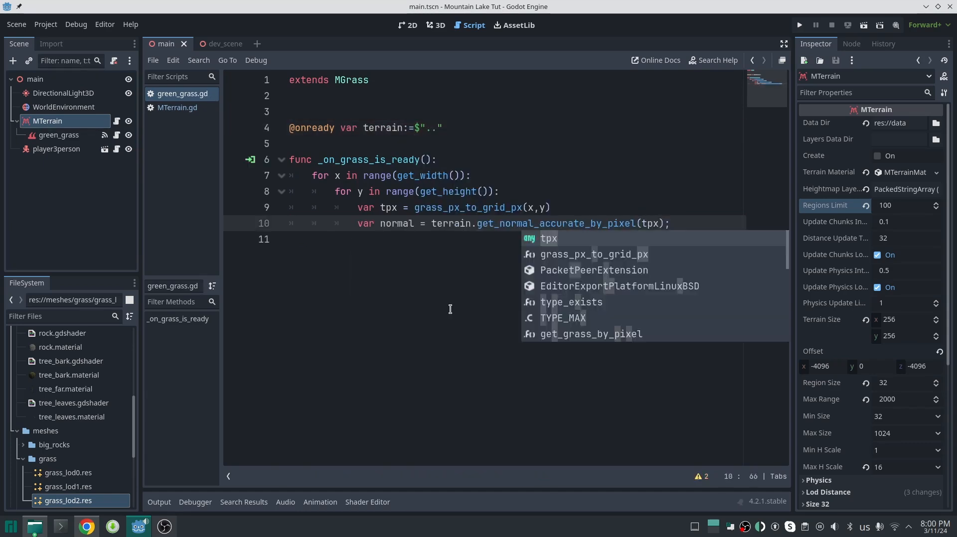
{"action": "type", "text": "tpx.y"}
{"action": "key", "text": "End"}
{"action": "key", "text": "BackSpace"}
{"action": "key", "text": "Return"}
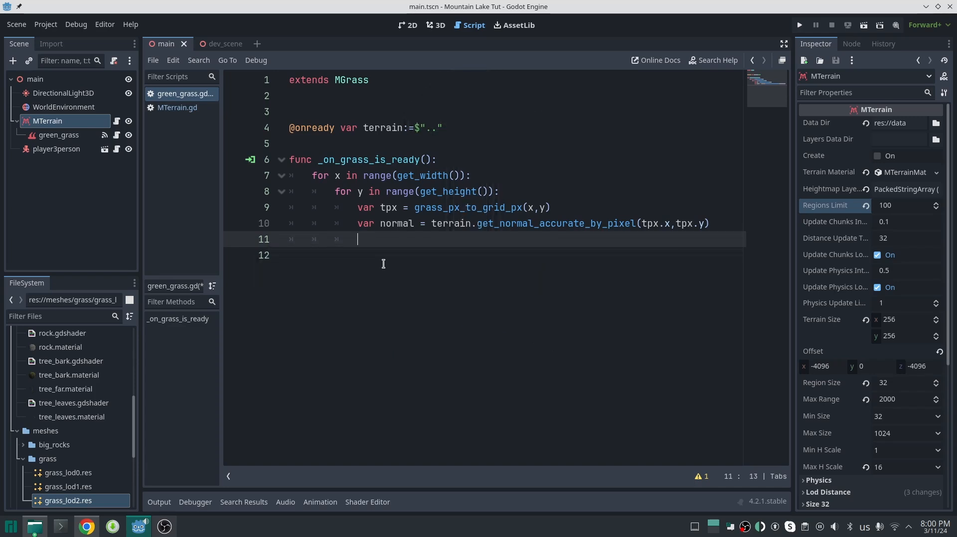
Add var has_grass:bool = normal.y > 0.96 below the normal declaration, leaving a blank line between
{"action": "key", "text": "Return"}
{"action": "type", "text": "var has_grass:bool ="}
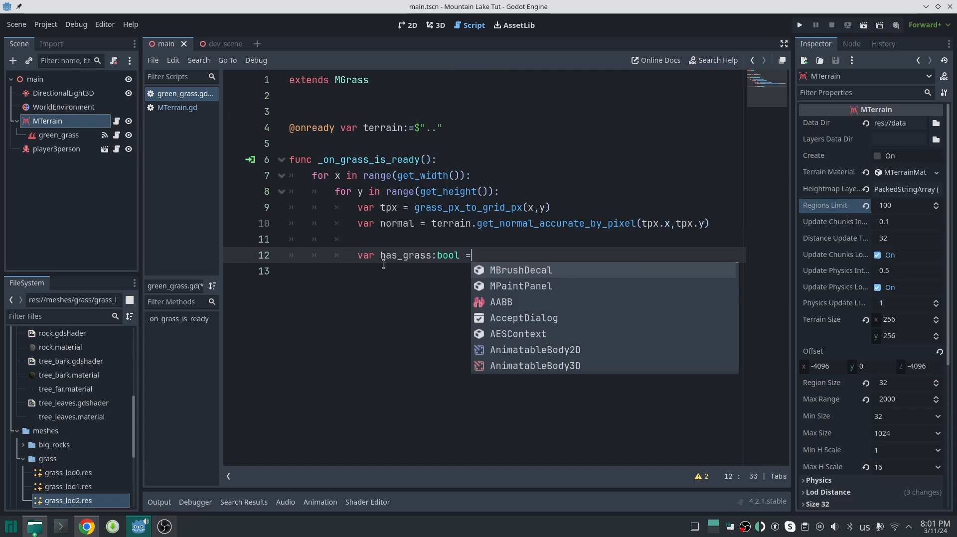
{"action": "type", "text": " normal.y > 0.96"}
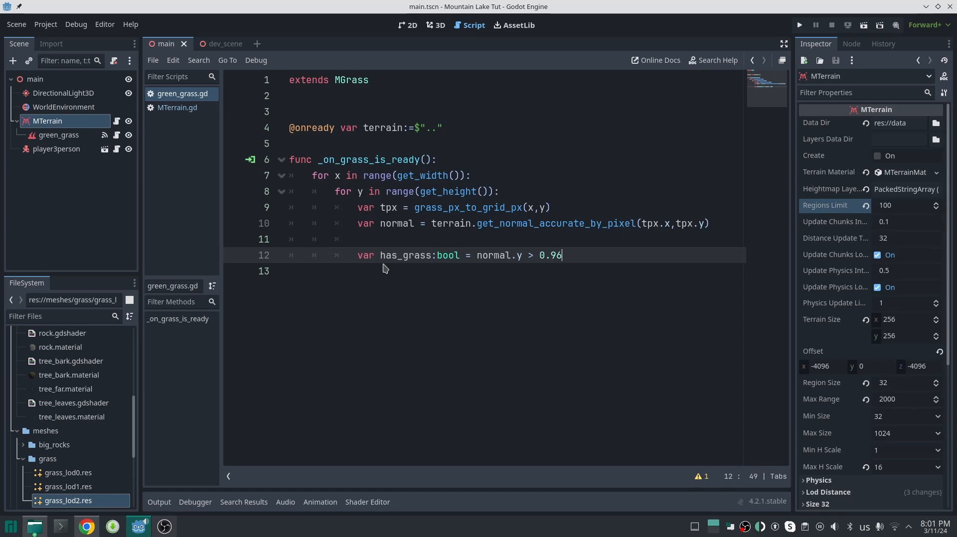
Finish the inner loop with set_grass_by_pixel(x,y,has_grass) below the has_grass line
{"action": "key", "text": "Return"}
{"action": "key", "text": "Return"}
{"action": "type", "text": "set"}
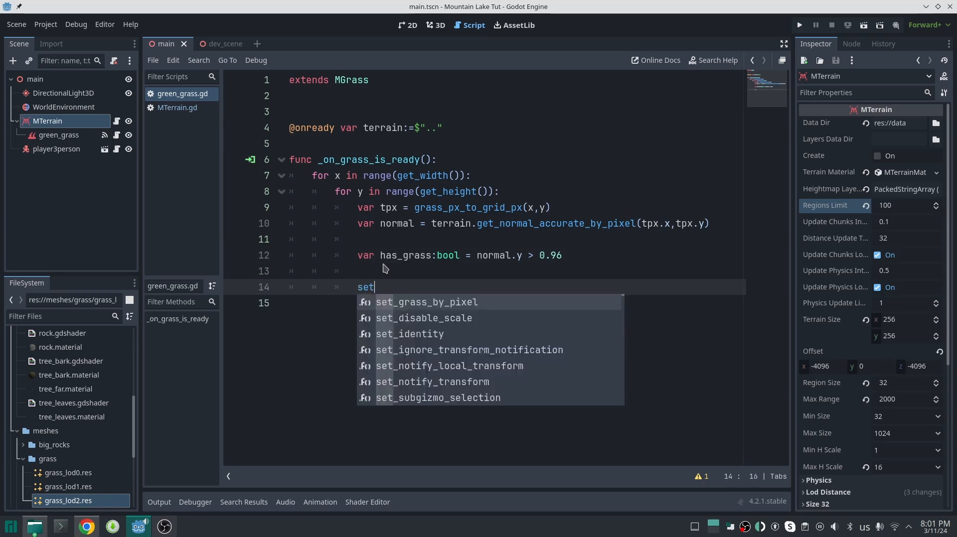
{"action": "type", "text": "_grass_by_pixel(x,y,has_grass"}
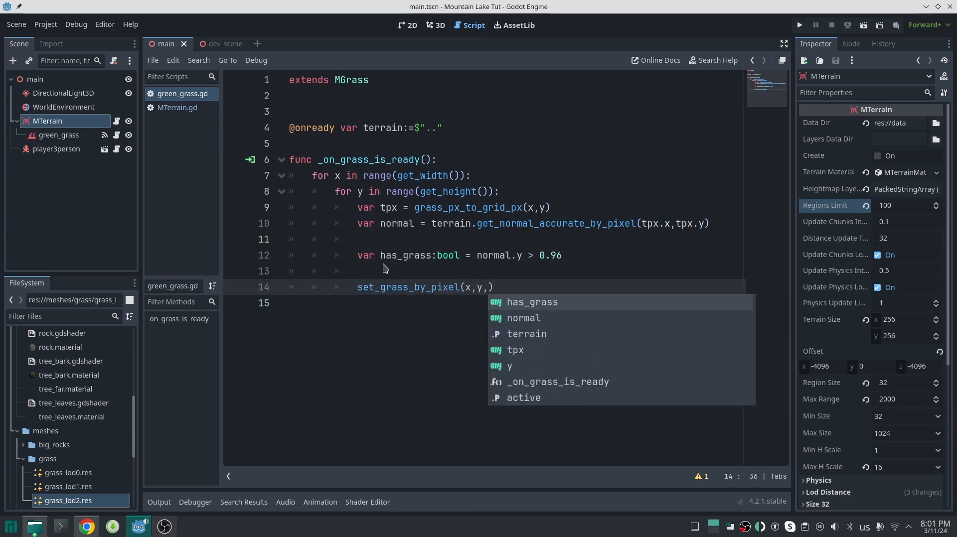
{"action": "left_click", "coordinate": [387, 328]}
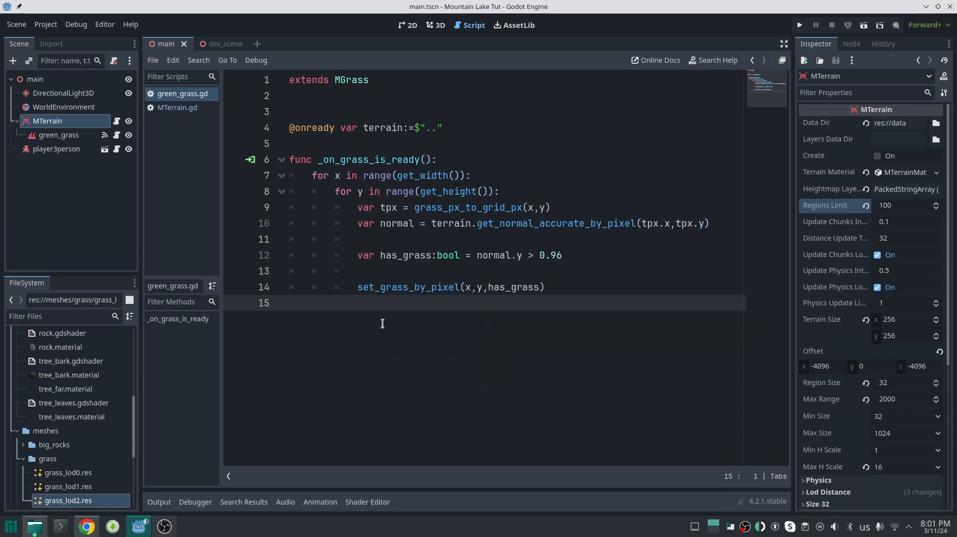
{"action": "left_click", "coordinate": [577, 257]}
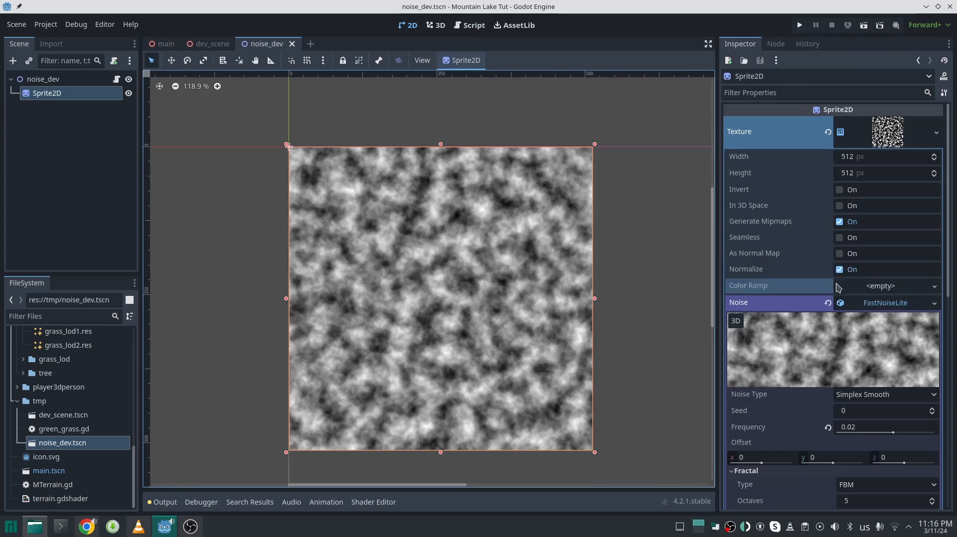
Give the Sprite2D noise texture a gradient Color Ramp with Constant interpolation and shift its white stop towards the middle
{"action": "left_click", "coordinate": [877, 286]}
{"action": "left_click", "coordinate": [877, 299]}
{"action": "left_click", "coordinate": [869, 256]}
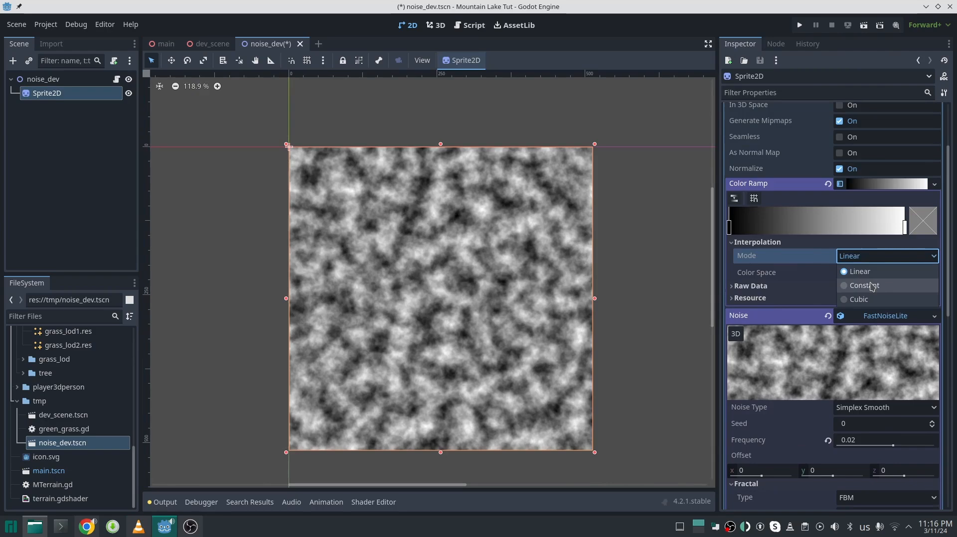
{"action": "left_click", "coordinate": [871, 285]}
{"action": "left_click_drag", "start_coordinate": [904, 227], "coordinate": [831, 229]}
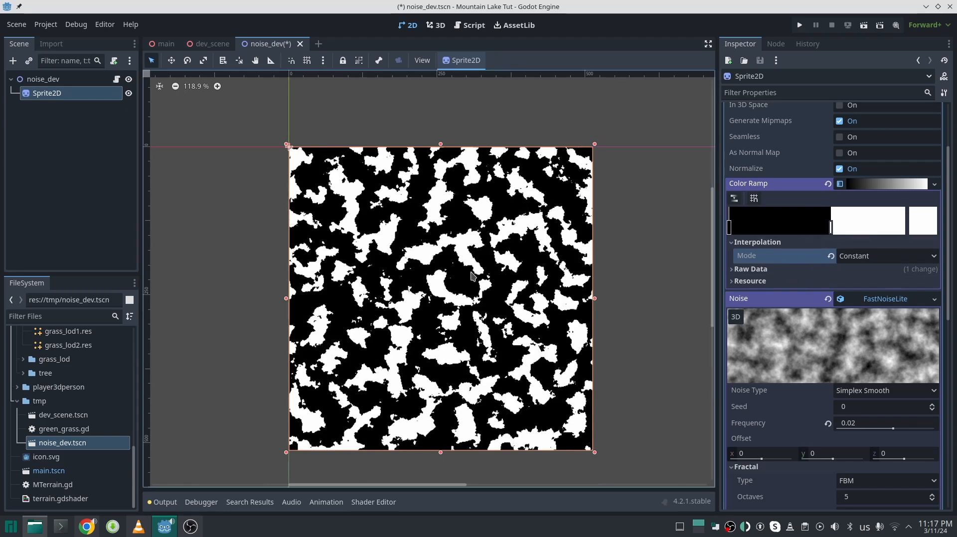
{"action": "scroll", "coordinate": [472, 277], "scroll_direction": "up", "scroll_amount": 1}
{"action": "scroll", "coordinate": [471, 277], "scroll_direction": "up", "scroll_amount": 1}
{"action": "scroll", "coordinate": [830, 316], "scroll_direction": "down", "scroll_amount": 5}
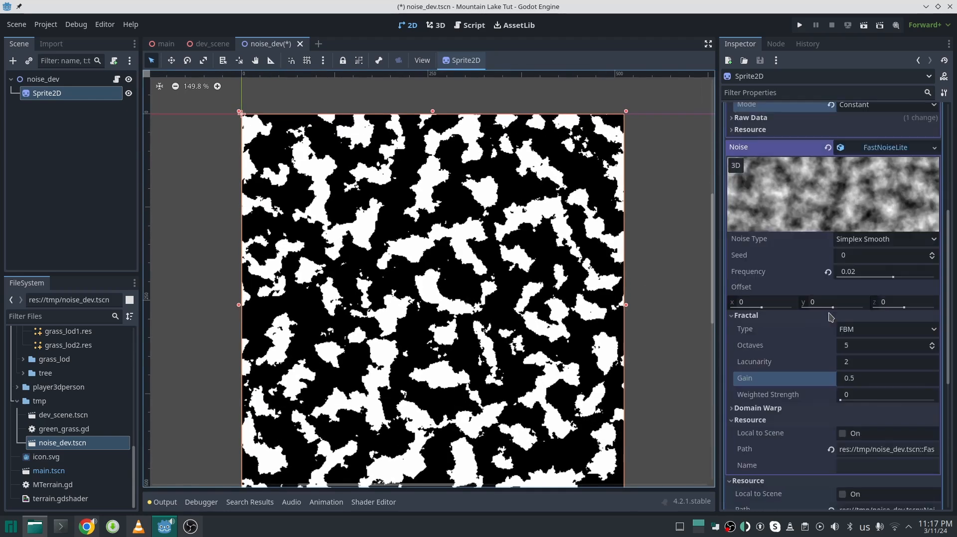
Set the Gain of the FastNoiseLite's Fractal section to 0.9 on the Sprite2D texture
{"action": "scroll", "coordinate": [829, 317], "scroll_direction": "down", "scroll_amount": 2}
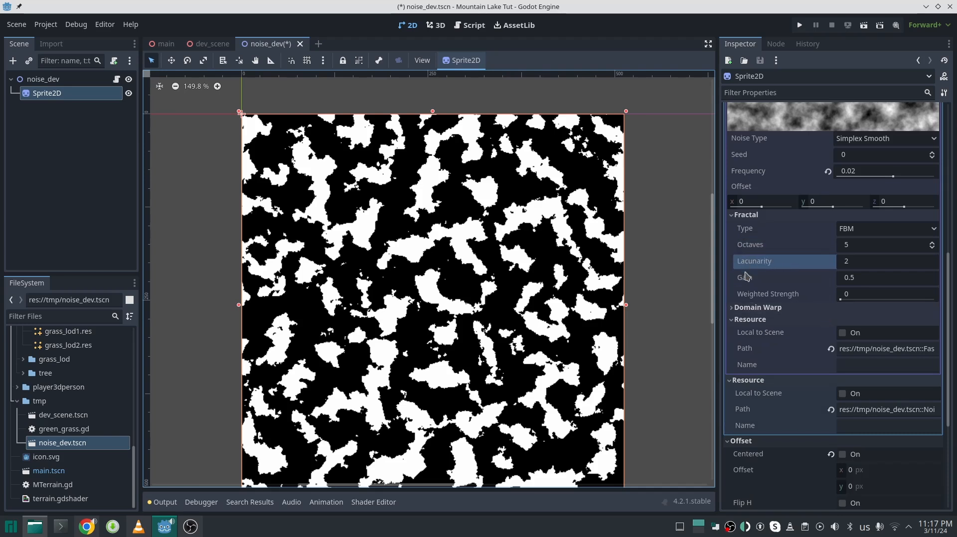
{"action": "left_click", "coordinate": [877, 279]}
{"action": "left_click", "coordinate": [877, 280]}
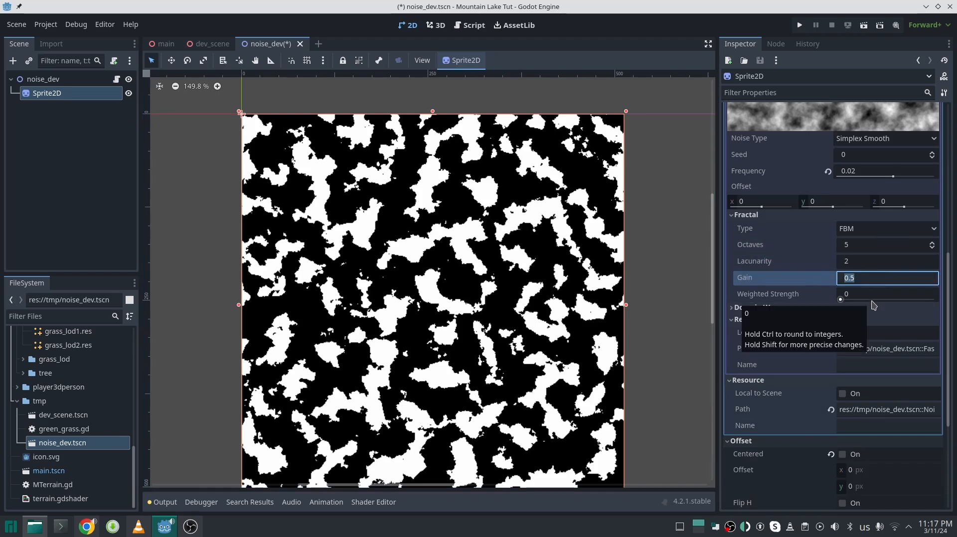
{"action": "key", "text": "Return"}
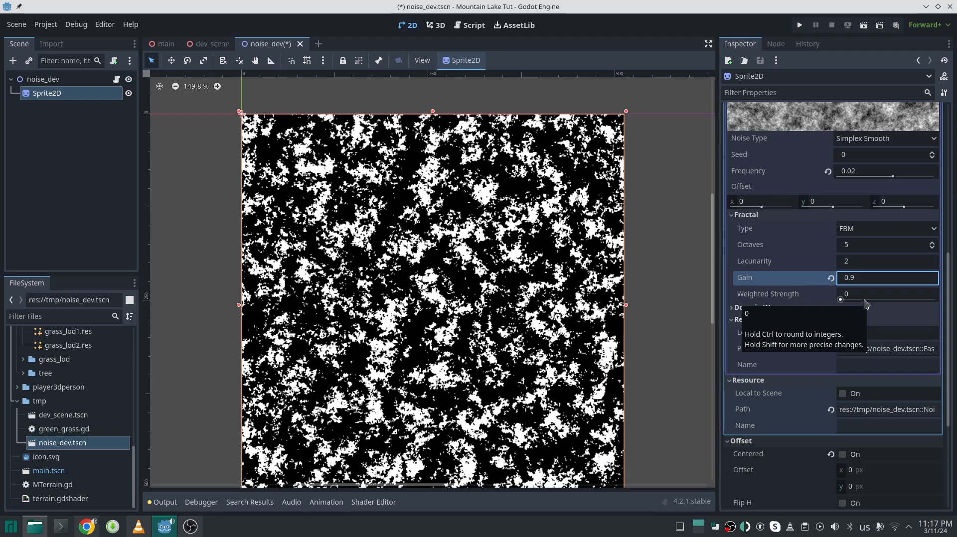
{"action": "scroll", "coordinate": [466, 278], "scroll_direction": "up", "scroll_amount": 5}
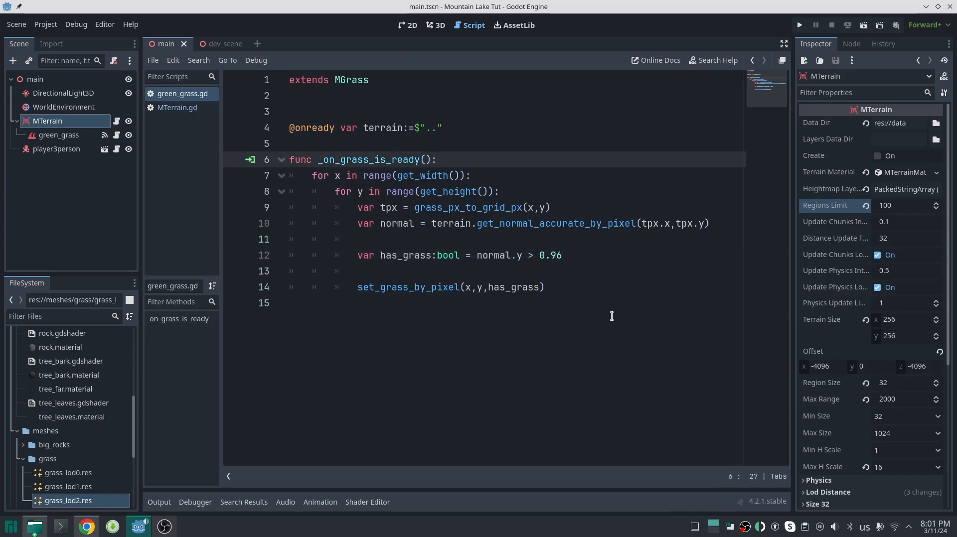
At the start of _on_grass_is_ready, declare var fnoise = FastNoiseLite.new(), set fractal_gain to 0.9 and frequency to 0.02, and save the script
{"action": "key", "text": "Return"}
{"action": "type", "text": "var fnoise = FastNoiseLite.new()"}
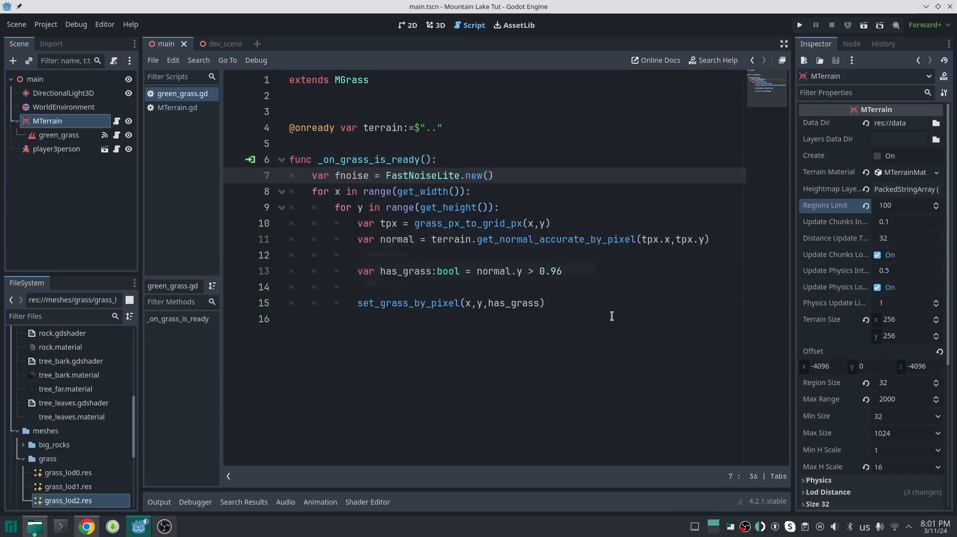
{"action": "key", "text": "Return"}
{"action": "type", "text": "fnoise"}
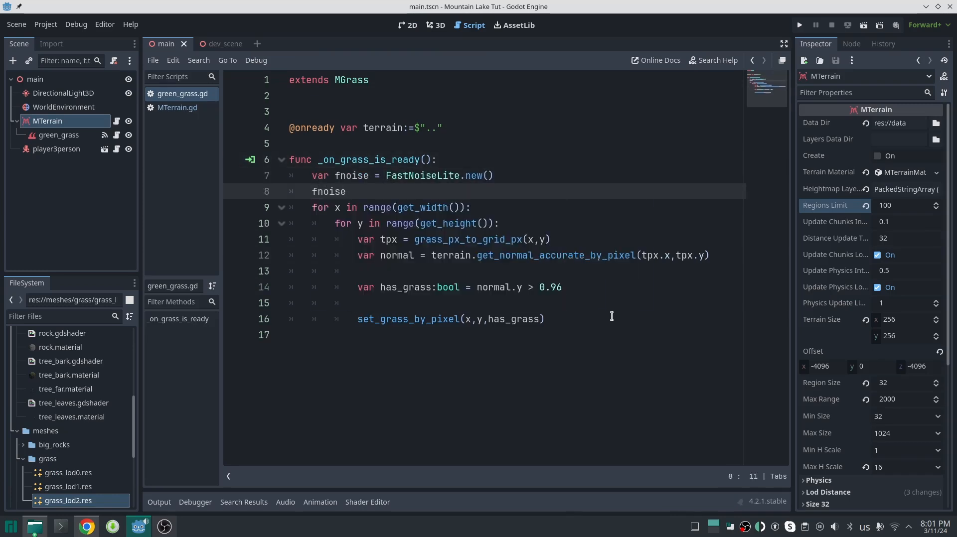
{"action": "type", "text": ".fractal_gain = 0.9"}
{"action": "key", "text": "Return"}
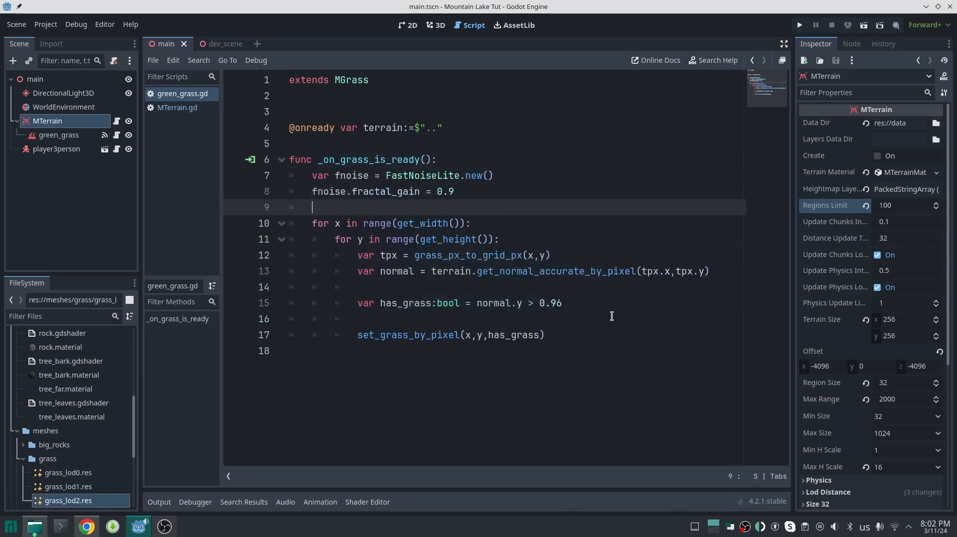
{"action": "type", "text": "fnoise.frequency = 0.0"}
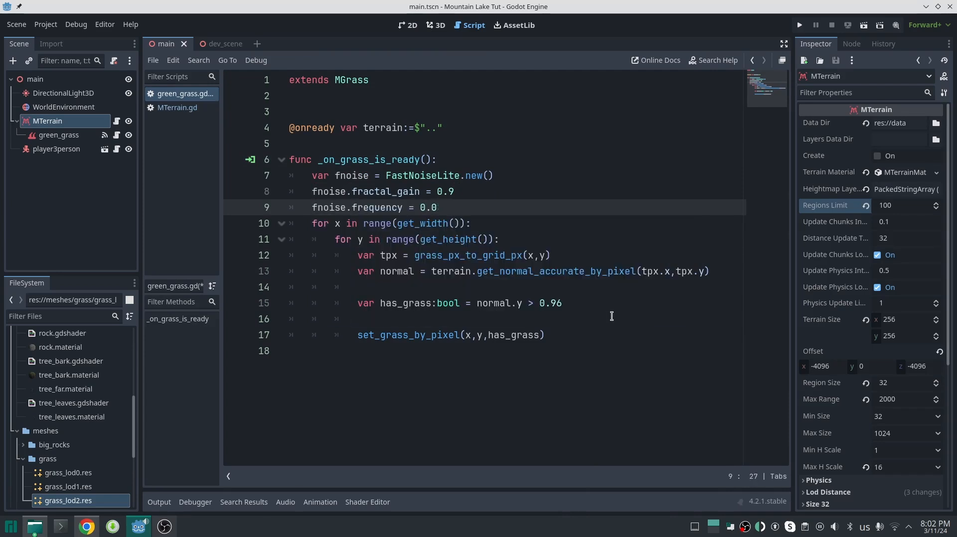
{"action": "type", "text": "2"}
{"action": "key", "text": "ctrl+s"}
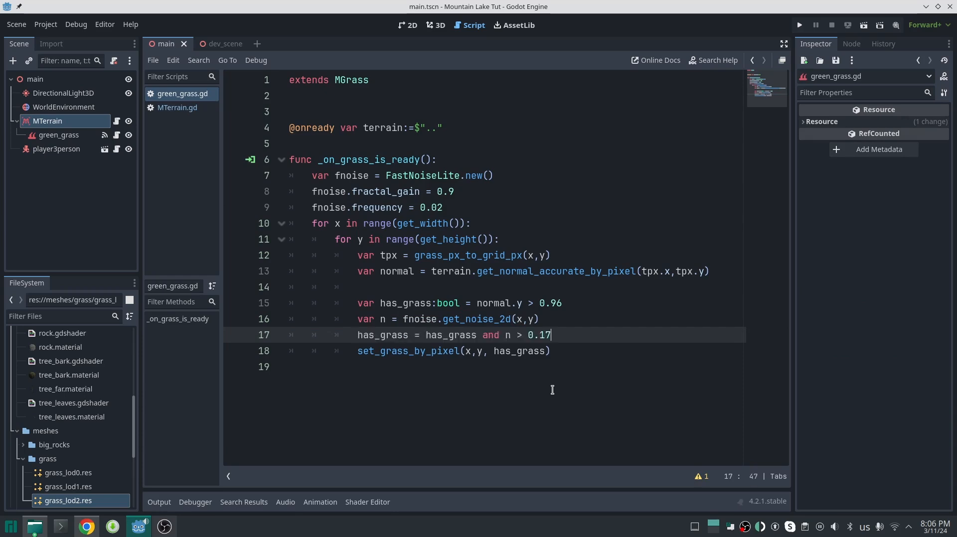
After the loops in green_grass.gd, call save_grass_data() and update_dirty_chunks() at function level, separated from the loops by a blank line
{"action": "key", "text": "ctrl+s"}
{"action": "left_click", "coordinate": [555, 351]}
{"action": "key", "text": "Return"}
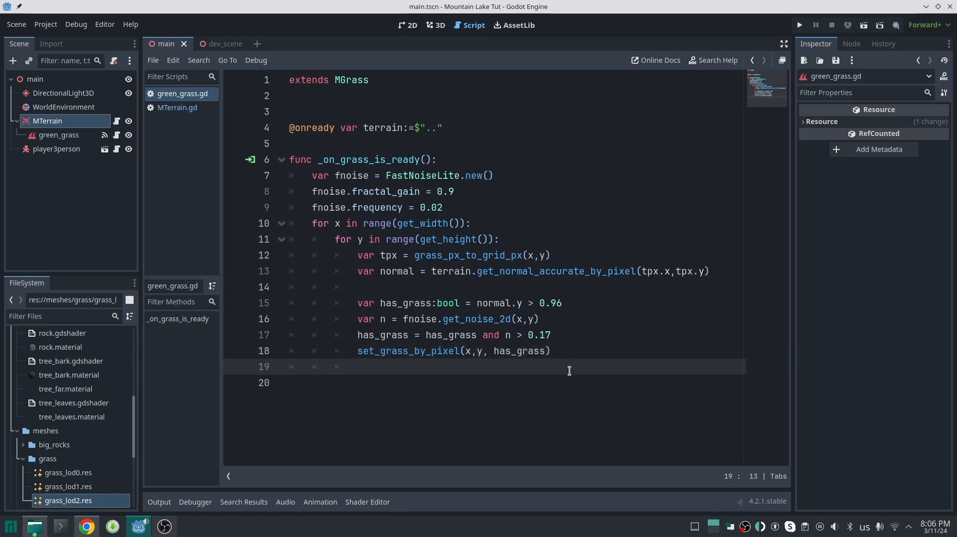
{"action": "type", "text": "save_grass_data()"}
{"action": "key", "text": "Return"}
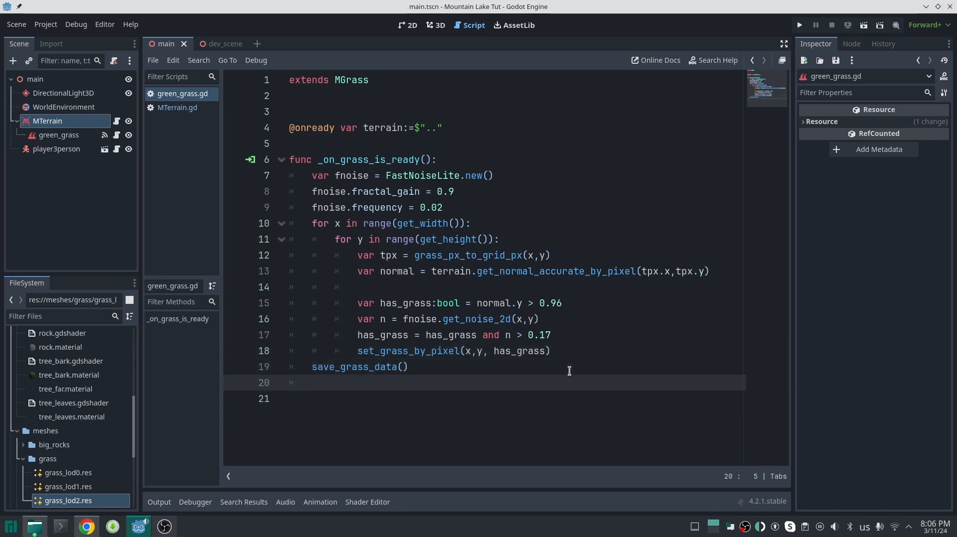
{"action": "type", "text": "upda"}
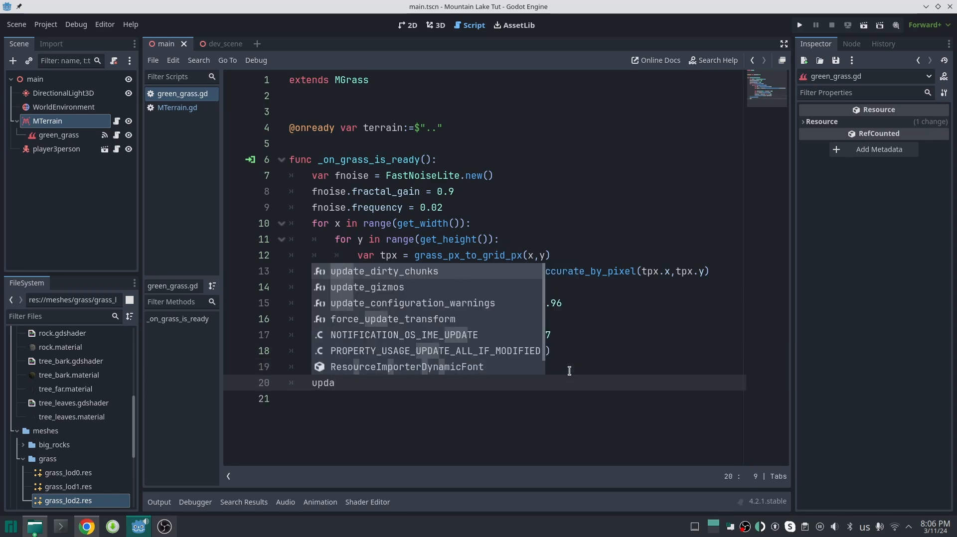
{"action": "key", "text": "Return"}
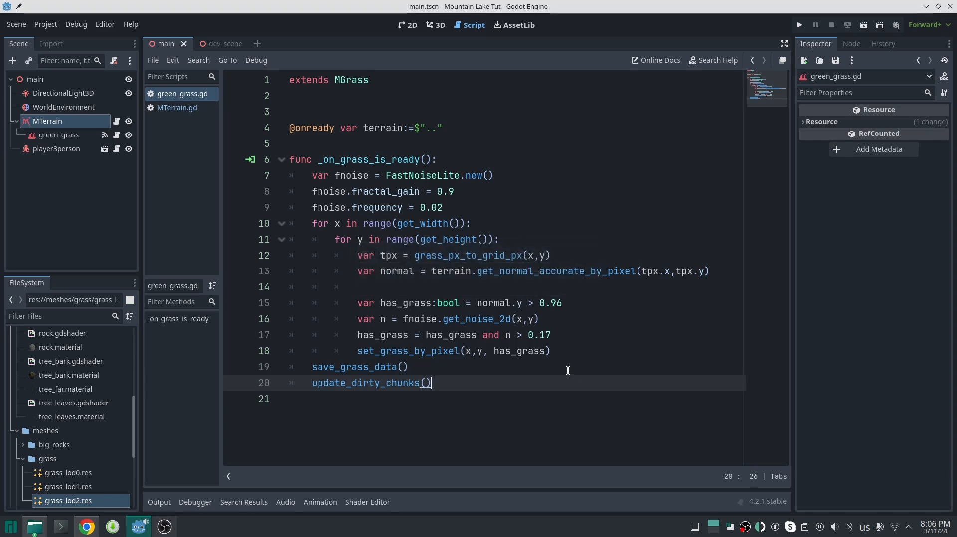
{"action": "left_click", "coordinate": [567, 350]}
{"action": "key", "text": "Return"}
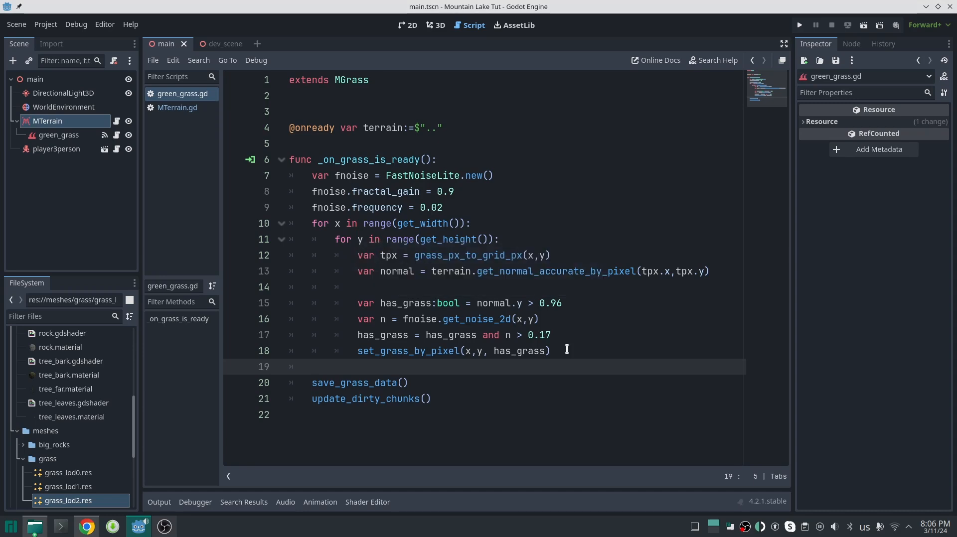
Run the project and move the character across the terrain to examine how the generated grass is distributed
{"action": "left_click", "coordinate": [799, 25]}
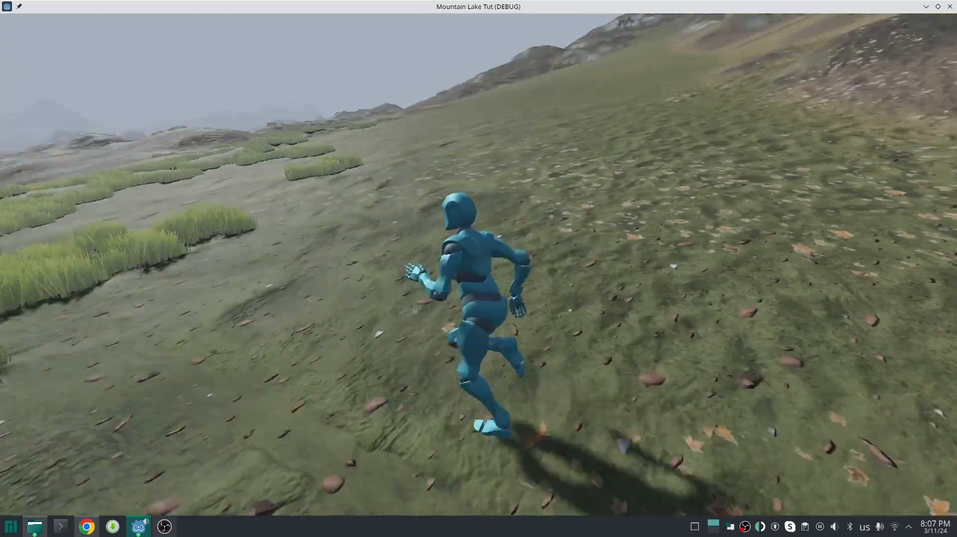
{"action": "key", "text": "w"}
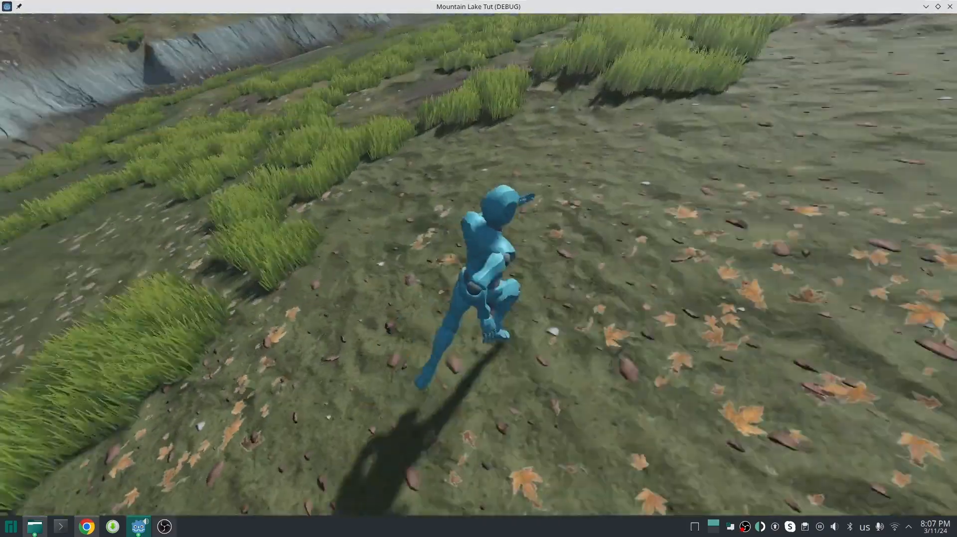
{"action": "key", "text": "w"}
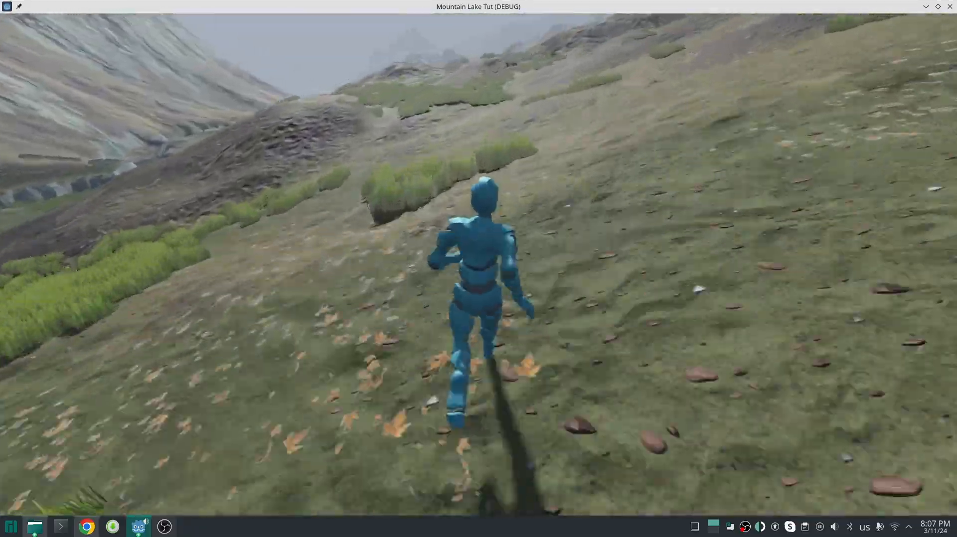
{"action": "key", "text": "w"}
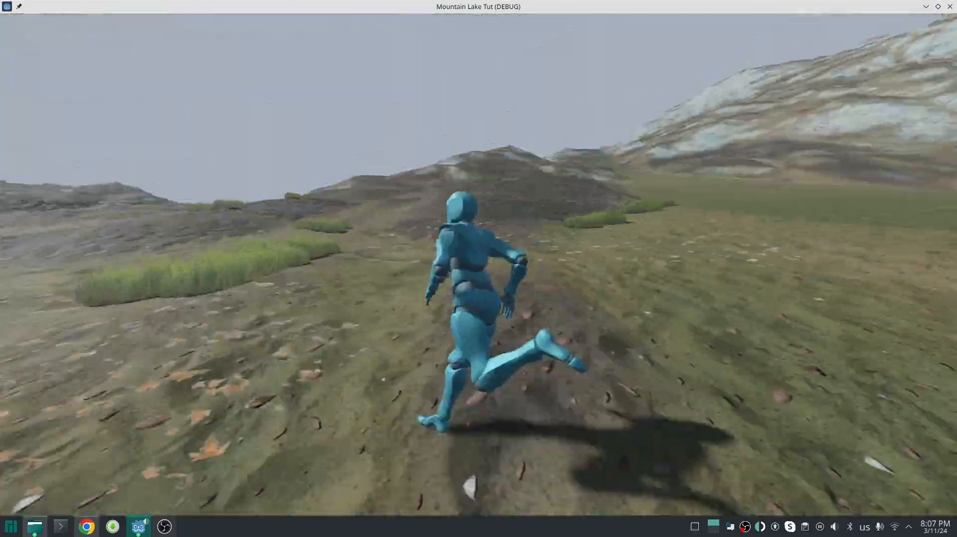
{"action": "key", "text": "w"}
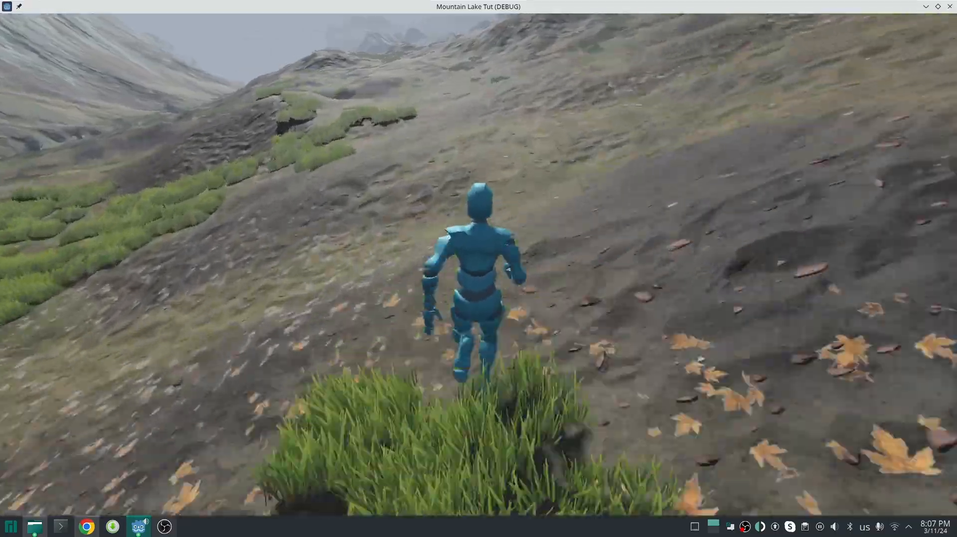
{"action": "key", "text": "w"}
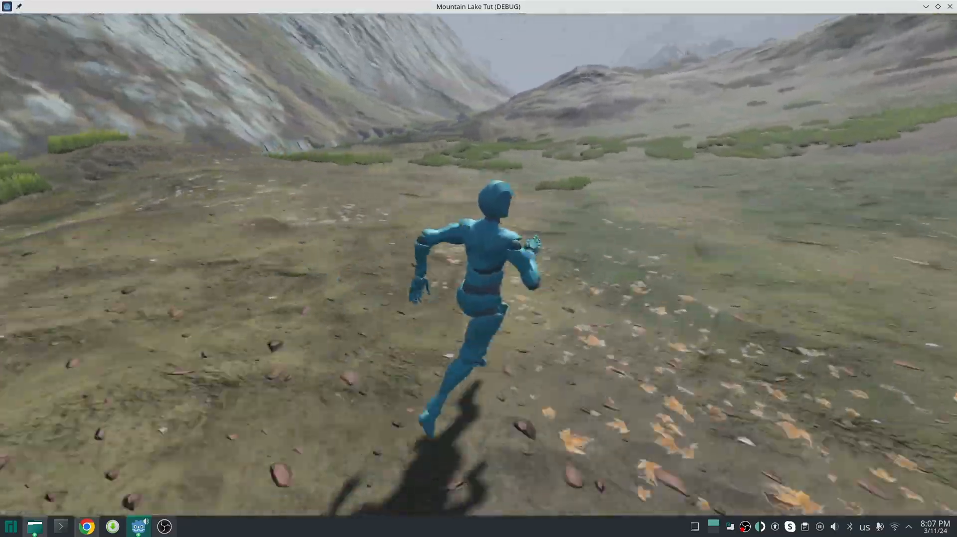
{"action": "key", "text": "w"}
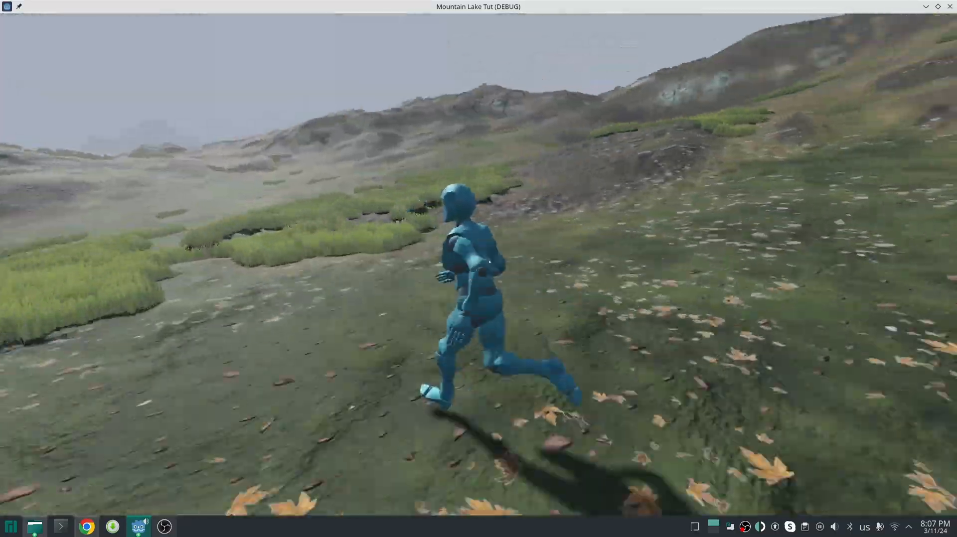
{"action": "key", "text": "w"}
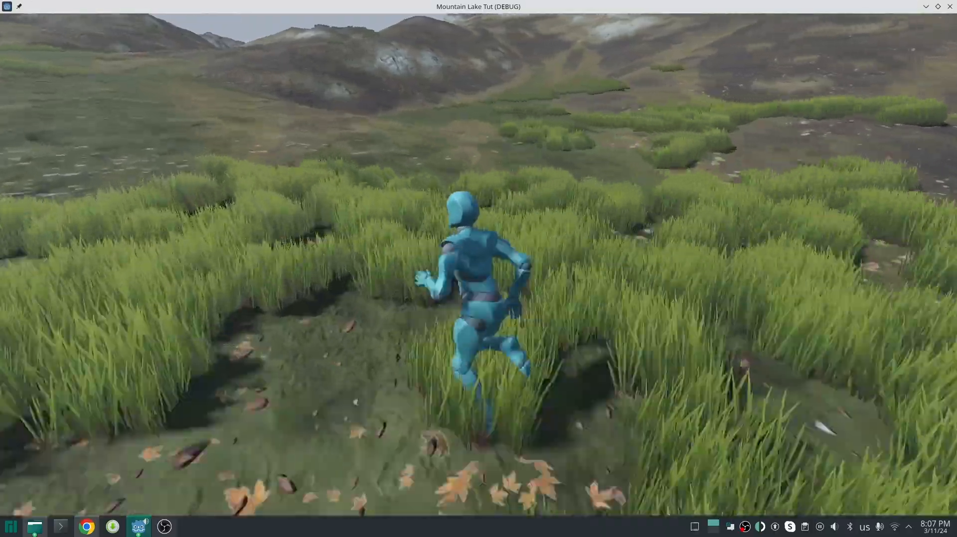
{"action": "key", "text": "w"}
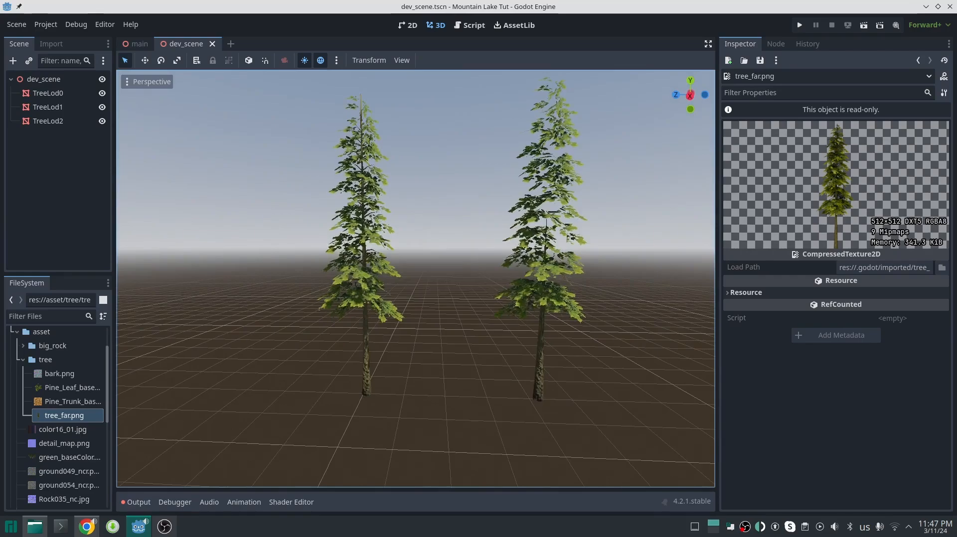
Scale the TreeLod0 mesh in dev_scene uniformly to 1.51
{"action": "key", "text": "w"}
{"action": "scroll", "coordinate": [421, 345], "scroll_direction": "up", "scroll_amount": 1}
{"action": "right_click_drag", "start_coordinate": [421, 345], "coordinate": [413, 339]}
{"action": "left_click", "coordinate": [61, 94]}
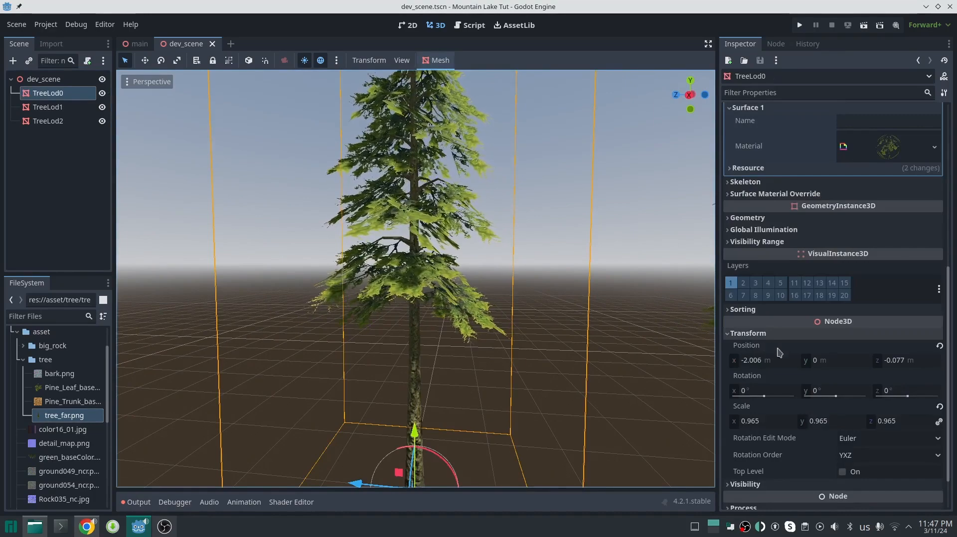
{"action": "scroll", "coordinate": [857, 354], "scroll_direction": "down", "scroll_amount": 1}
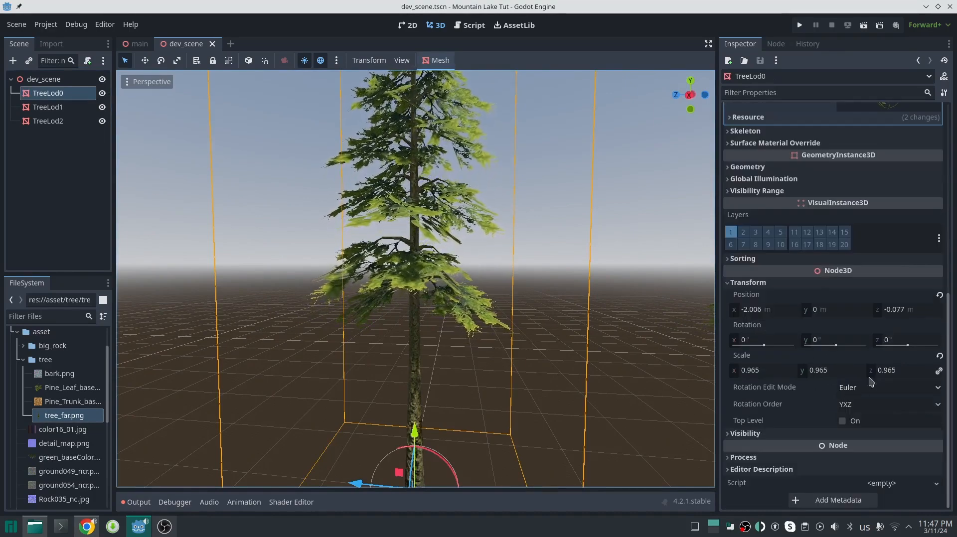
{"action": "left_click_drag", "start_coordinate": [847, 372], "coordinate": [891, 371]}
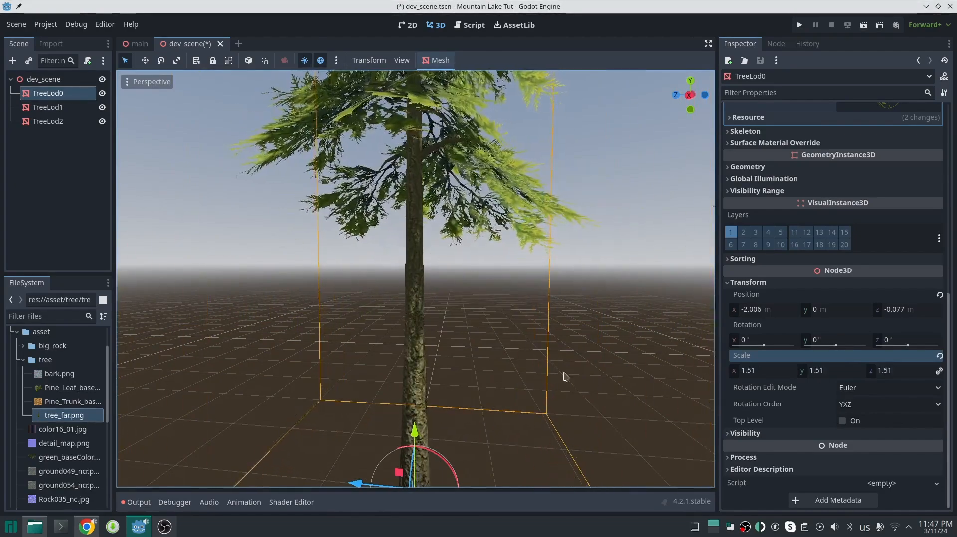
Examine the foliage and trunk of the tree models in dev_scene up close and from several angles
{"action": "key", "text": "s"}
{"action": "key", "text": "d"}
{"action": "right_click_drag", "start_coordinate": [534, 352], "coordinate": [548, 346]}
{"action": "key", "text": "d"}
{"action": "key", "text": "w"}
{"action": "key", "text": "w"}
{"action": "key", "text": "w"}
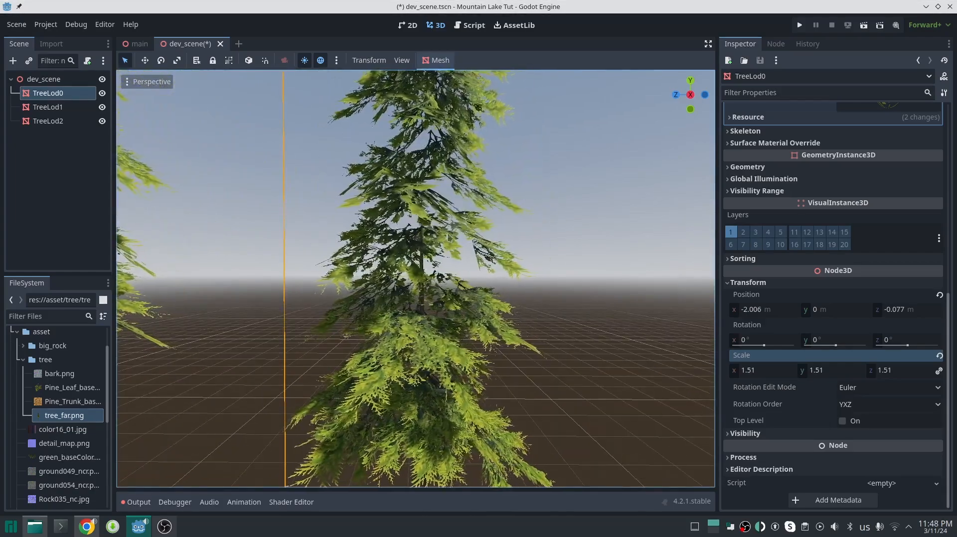
{"action": "right_click_drag", "start_coordinate": [524, 394], "coordinate": [523, 394]}
{"action": "key", "text": "q"}
{"action": "key", "text": "d"}
{"action": "right_click_drag", "start_coordinate": [476, 354], "coordinate": [476, 355]}
{"action": "key", "text": "s"}
{"action": "key", "text": "d"}
{"action": "key", "text": "s"}
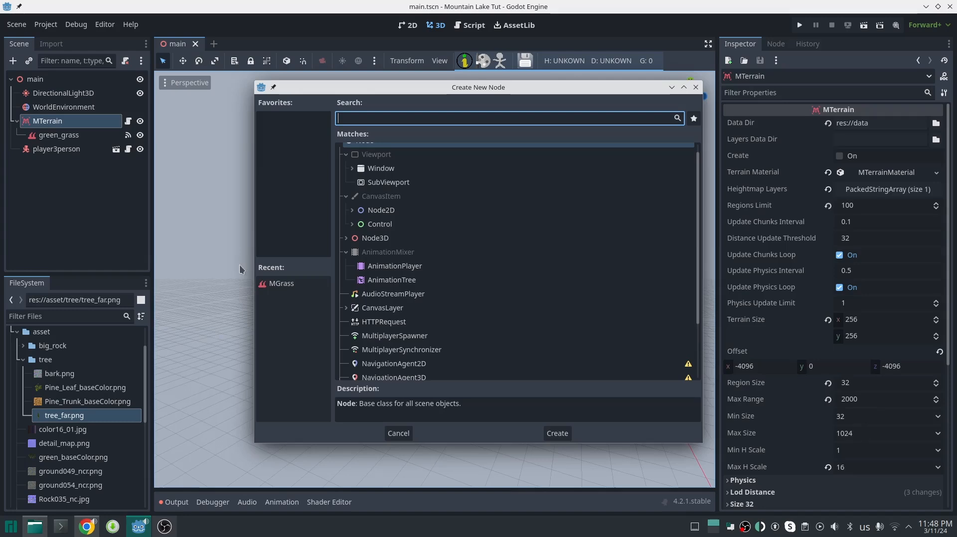
Add an MGrass node under MTerrain in the main scene and rename it tree
{"action": "double_click", "coordinate": [272, 283]}
{"action": "double_click", "coordinate": [55, 149]}
{"action": "type", "text": "t"}
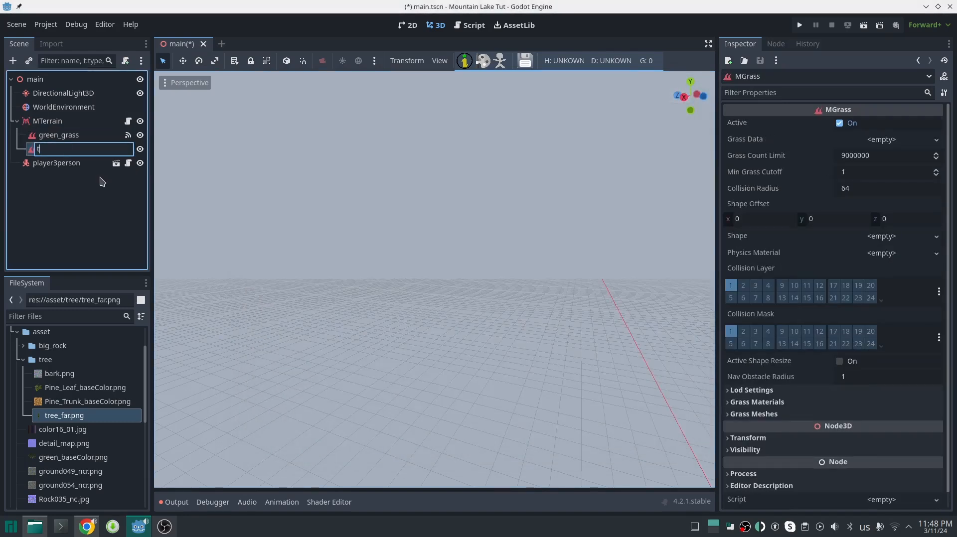
{"action": "type", "text": "ree"}
{"action": "key", "text": "Return"}
Give the tree node a new MGrassData resource as its Grass Data, with a Density of 16
{"action": "left_click", "coordinate": [882, 140]}
{"action": "left_click", "coordinate": [892, 152]}
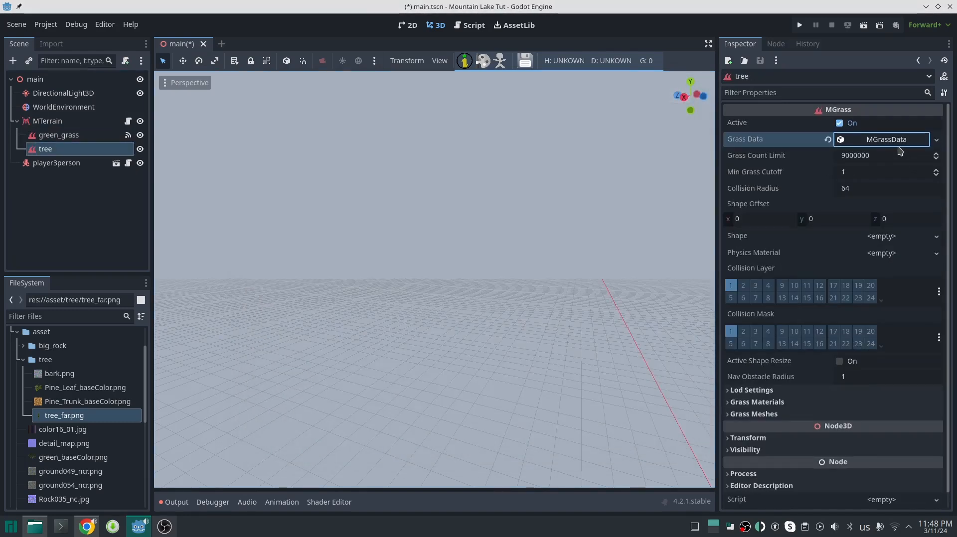
{"action": "left_click", "coordinate": [889, 139]}
{"action": "left_click", "coordinate": [891, 157]}
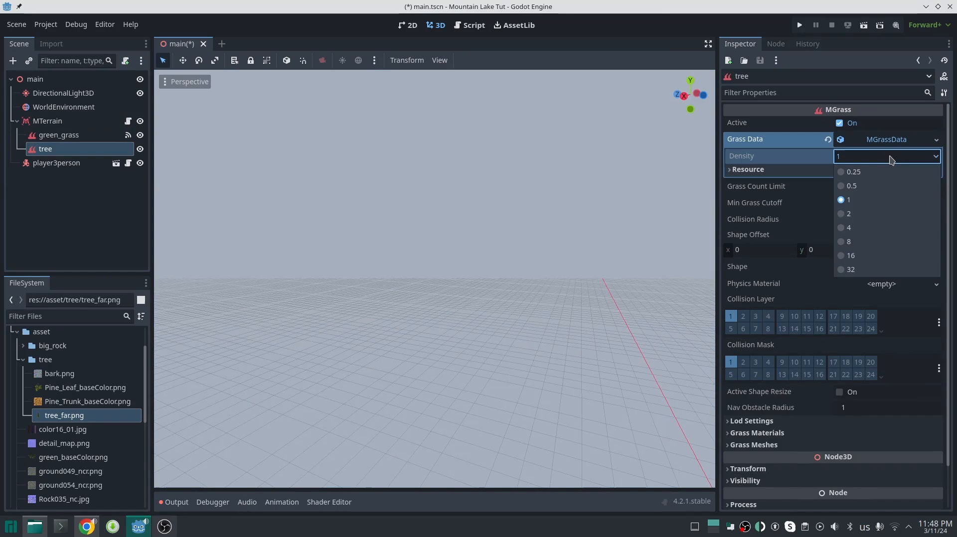
{"action": "left_click", "coordinate": [875, 255]}
{"action": "left_click", "coordinate": [910, 144]}
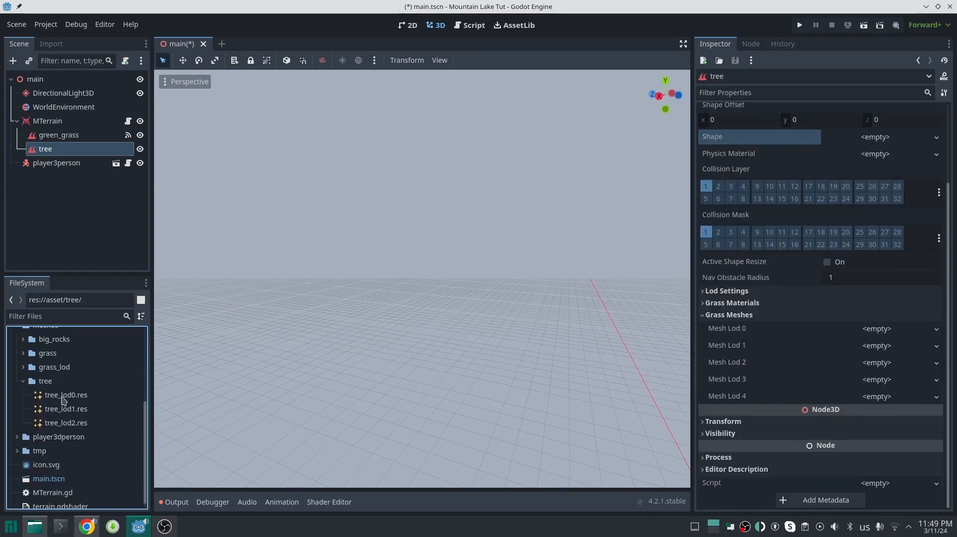
Assign tree_lod0.res and tree_lod2.res from the meshes/tree folder to the tree node's Grass Meshes slots
{"action": "left_click_drag", "start_coordinate": [65, 395], "coordinate": [877, 371]}
{"action": "left_click_drag", "start_coordinate": [65, 423], "coordinate": [877, 396]}
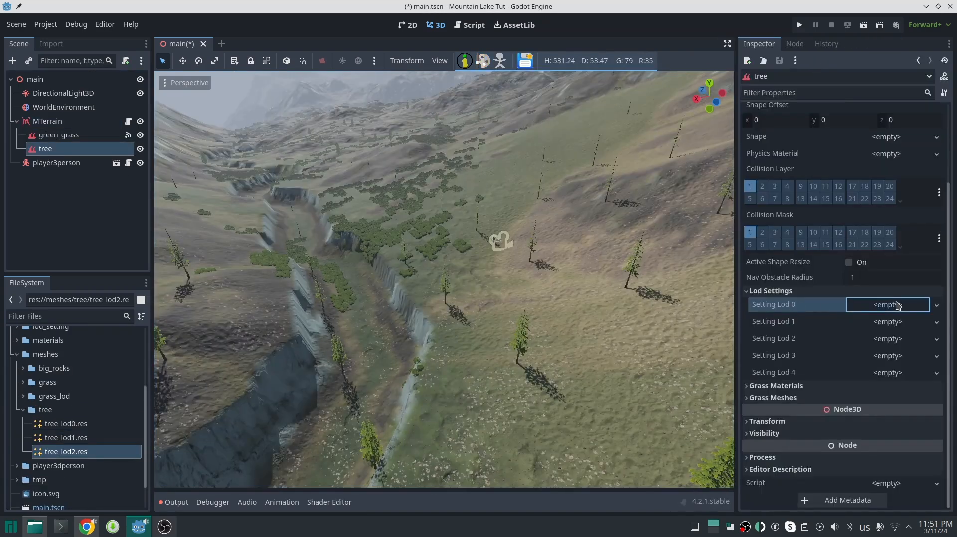
Create a setting resource for the tree node's Setting Lod 0 and set its Uniform Rand Scale End to 20
{"action": "left_click", "coordinate": [888, 305]}
{"action": "left_click", "coordinate": [891, 320]}
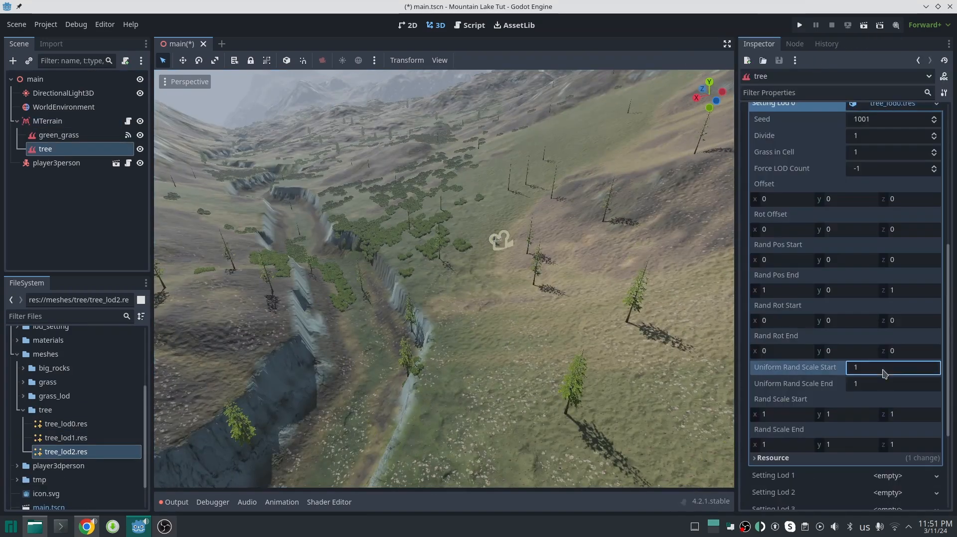
{"action": "left_click", "coordinate": [888, 385]}
{"action": "type", "text": "20"}
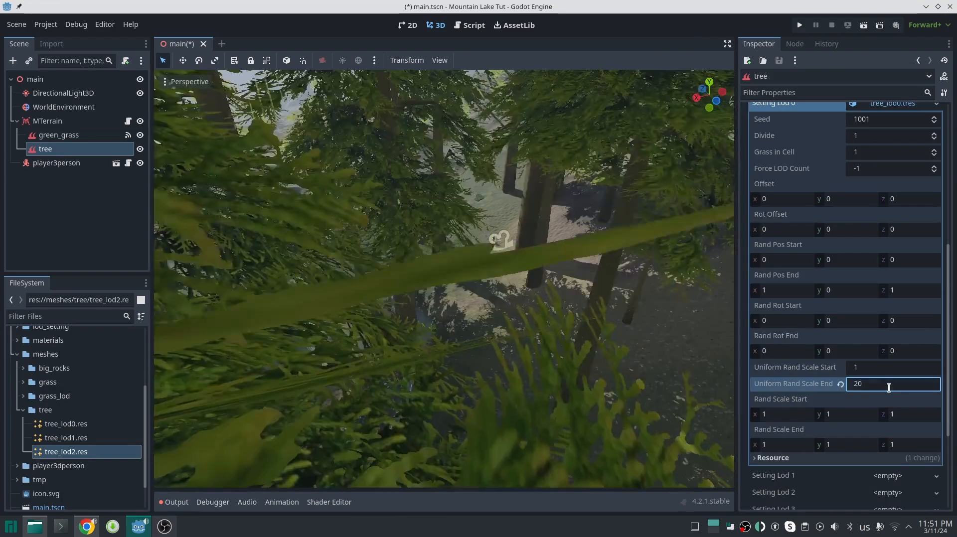
Set the Uniform Rand Scale End of the tree node's Setting Lod 0 to 10
{"action": "key", "text": "BackSpace"}
{"action": "key", "text": "BackSpace"}
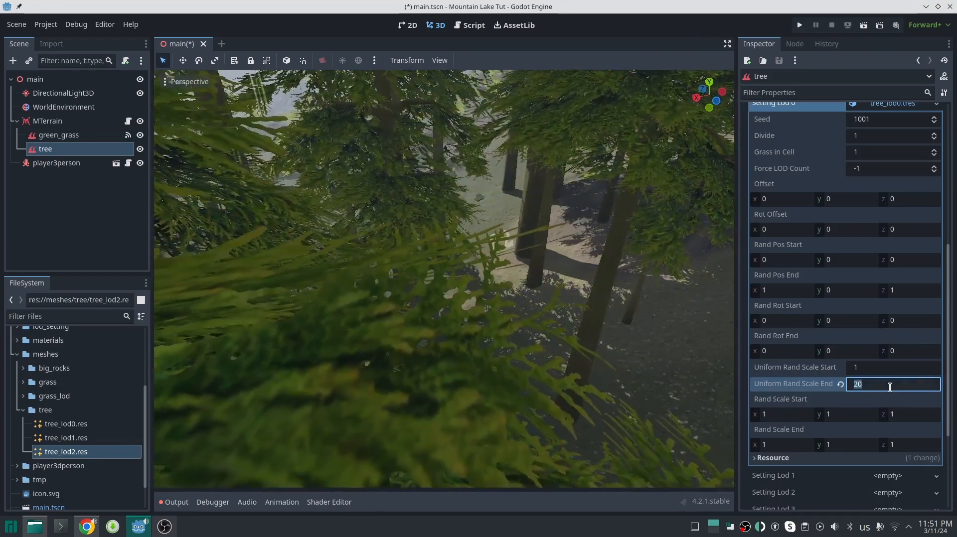
{"action": "type", "text": "10"}
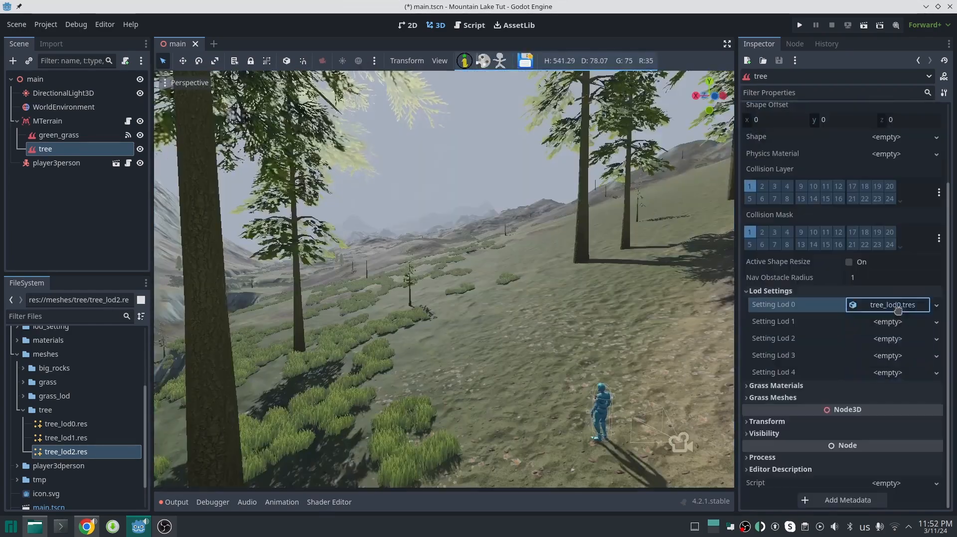
Reuse tree_lod0.tres as the tree node's Setting Lod 1 and set its Force LOD Count to 0
{"action": "left_click_drag", "start_coordinate": [897, 310], "coordinate": [895, 322]}
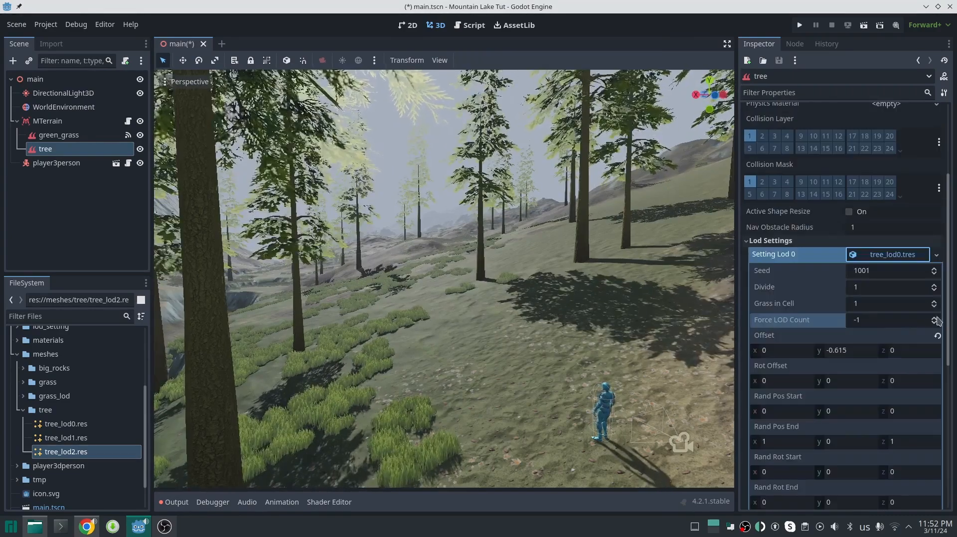
{"action": "left_click", "coordinate": [937, 320]}
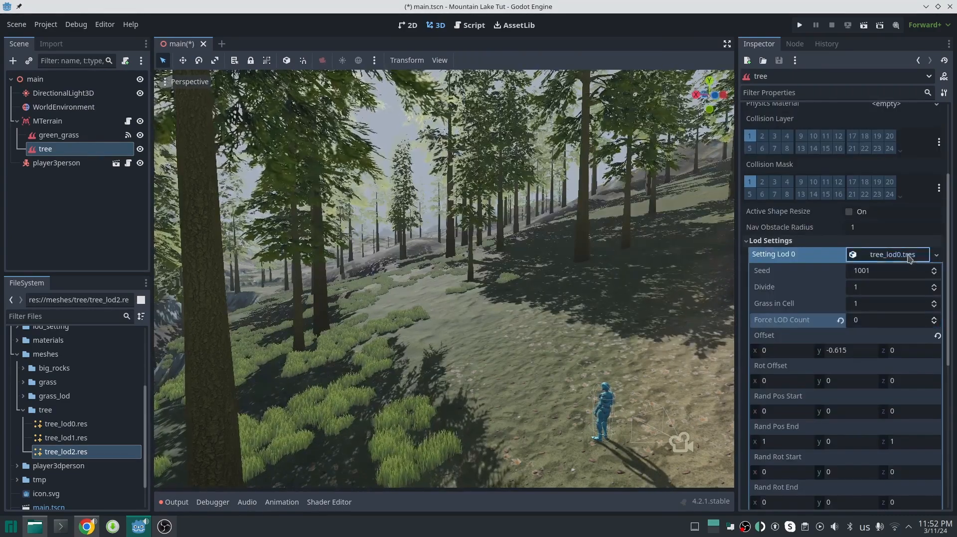
{"action": "left_click", "coordinate": [892, 254]}
{"action": "key", "text": "w"}
{"action": "right_click_drag", "start_coordinate": [713, 313], "coordinate": [666, 361]}
{"action": "scroll", "coordinate": [667, 328], "scroll_direction": "up", "scroll_amount": 3}
{"action": "key", "text": "s"}
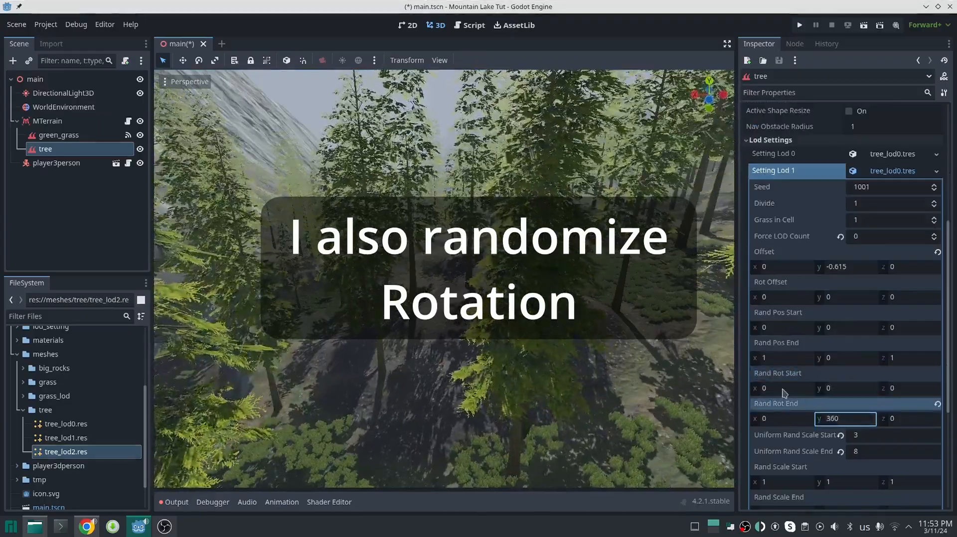
Set Rand Rot Start to -20 and Rand Rot End to 20 on the x and z axes of tree_lod0.tres
{"action": "scroll", "coordinate": [783, 388], "scroll_direction": "down", "scroll_amount": 1}
{"action": "key", "text": "Tab"}
{"action": "type", "text": "-20"}
{"action": "key", "text": "Tab"}
{"action": "type", "text": "20"}
{"action": "key", "text": "Tab"}
{"action": "key", "text": "Tab"}
{"action": "type", "text": "20"}
{"action": "key", "text": "Return"}
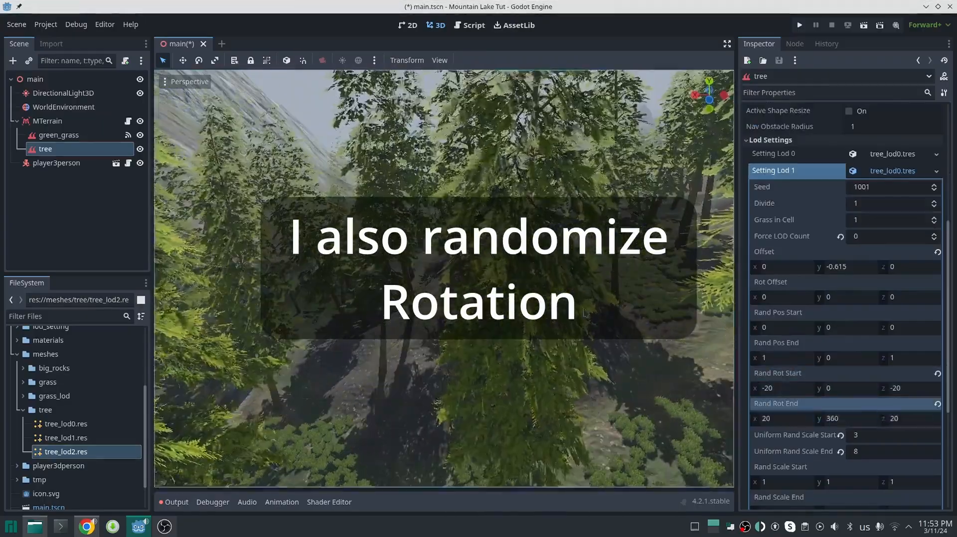
Reduce the random tilt of tree_lod0.tres to -15 for Rand Rot Start and 15 for Rand Rot End on x and z
{"action": "right_click_drag", "start_coordinate": [478, 279], "coordinate": [528, 249]}
{"action": "left_click", "coordinate": [777, 389]}
{"action": "type", "text": "-15"}
{"action": "key", "text": "Tab"}
{"action": "key", "text": "Tab"}
{"action": "type", "text": "-15"}
{"action": "key", "text": "Tab"}
{"action": "type", "text": "15"}
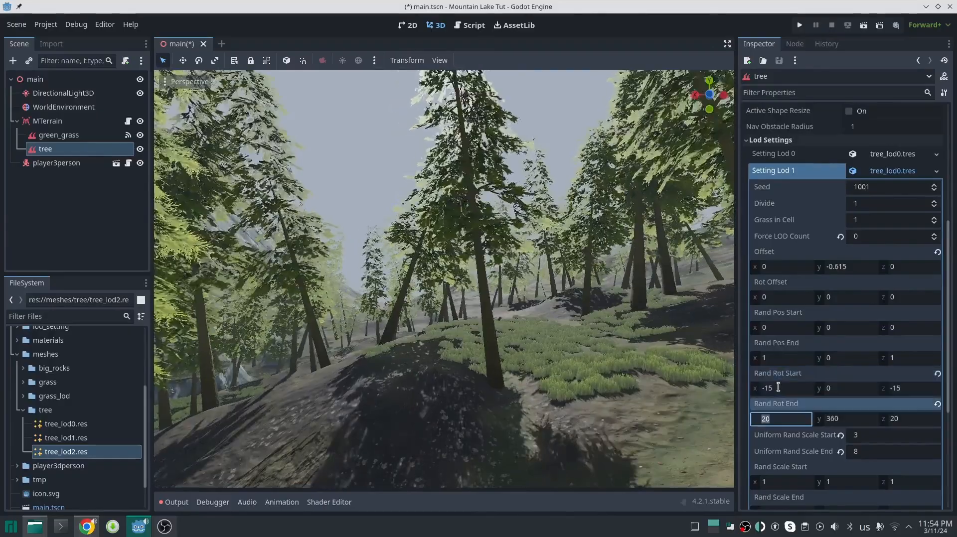
{"action": "key", "text": "Tab"}
{"action": "key", "text": "Tab"}
{"action": "type", "text": "15"}
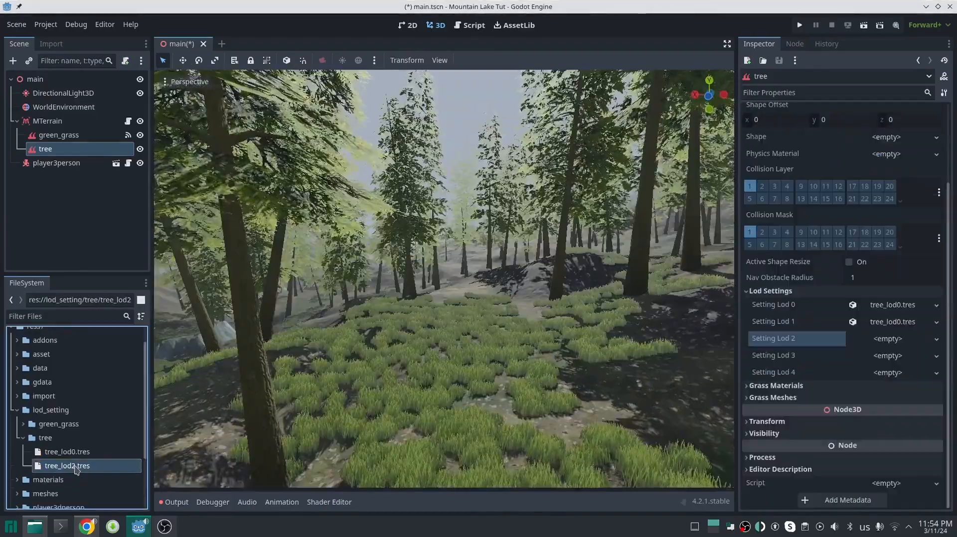
Copy tree_lod0.tres into the tree node's Setting Lod 2 and make that copy unique
{"action": "left_click_drag", "start_coordinate": [901, 323], "coordinate": [896, 339]}
{"action": "left_click", "coordinate": [934, 337]}
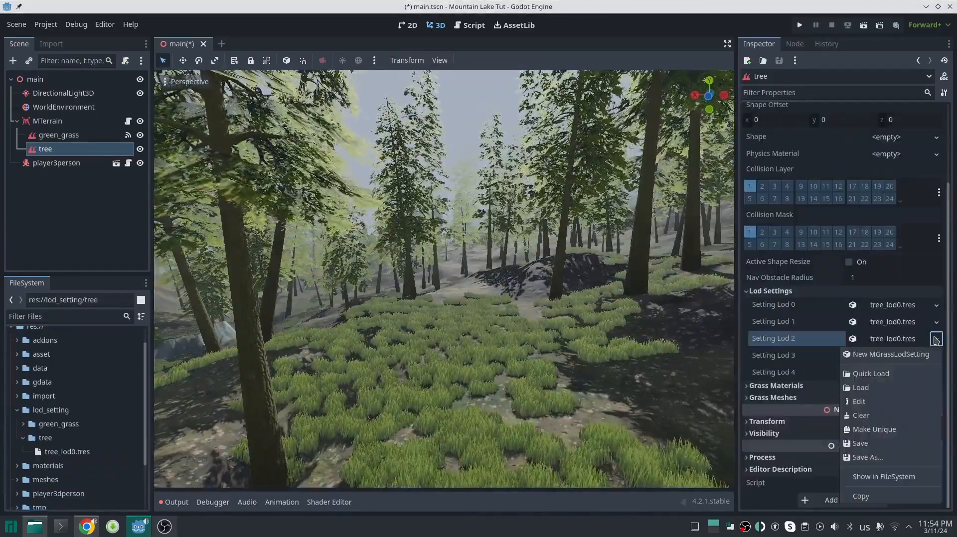
{"action": "left_click", "coordinate": [897, 429]}
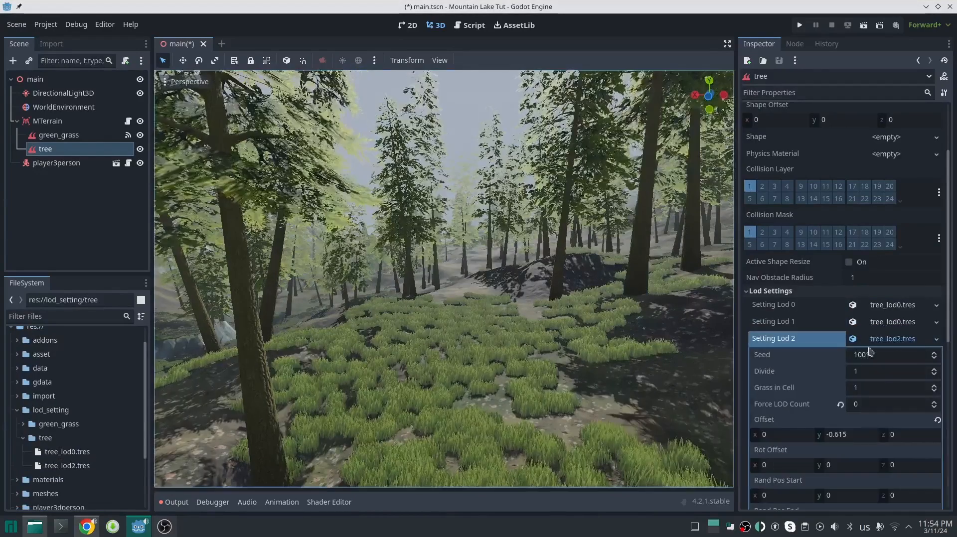
Set the y value of Rand Rot End in tree_lod2.tres to 0
{"action": "scroll", "coordinate": [869, 351], "scroll_direction": "down", "scroll_amount": 5}
{"action": "left_click", "coordinate": [843, 385]}
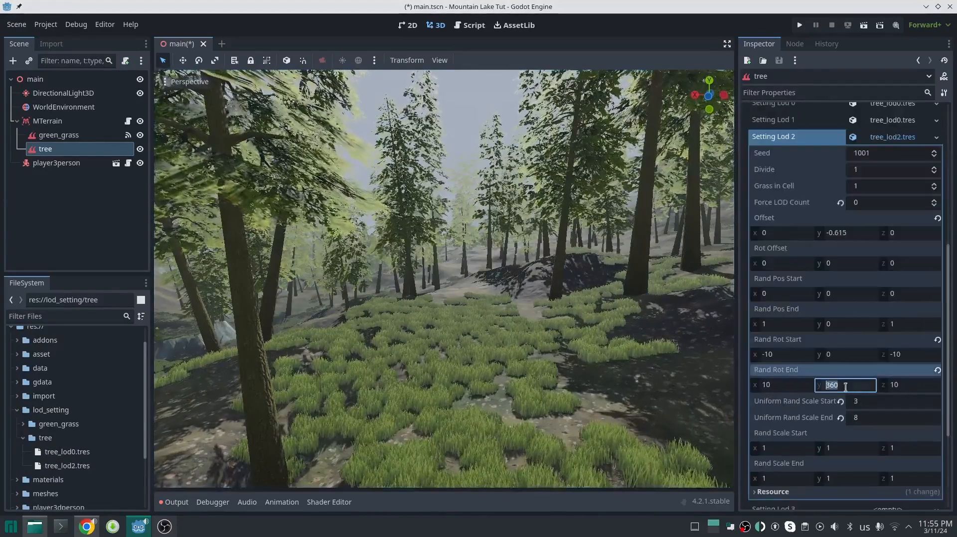
{"action": "type", "text": "0"}
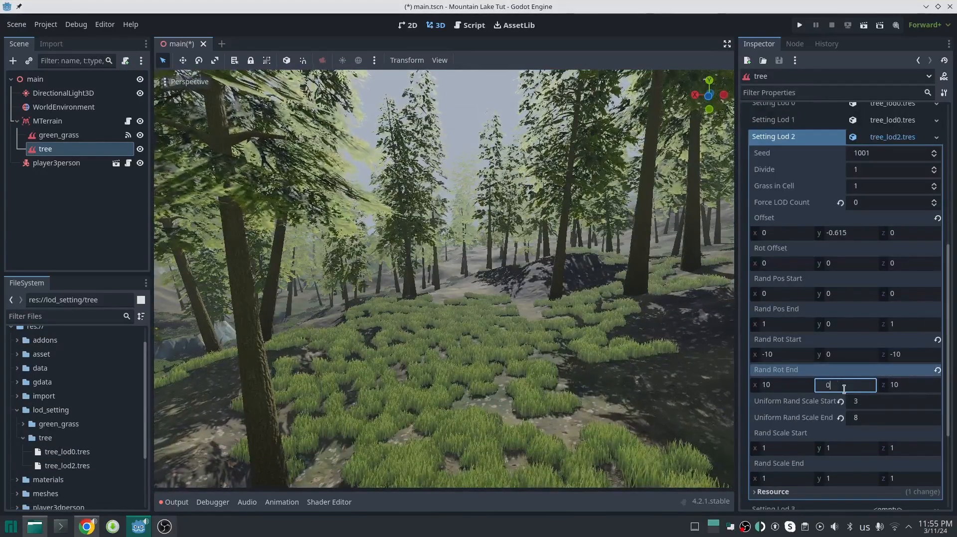
{"action": "key", "text": "Return"}
Assign tree_lod2.tres to Setting Lod 3 and Setting Lod 4 of the tree node and save the scene
{"action": "left_click", "coordinate": [886, 142]}
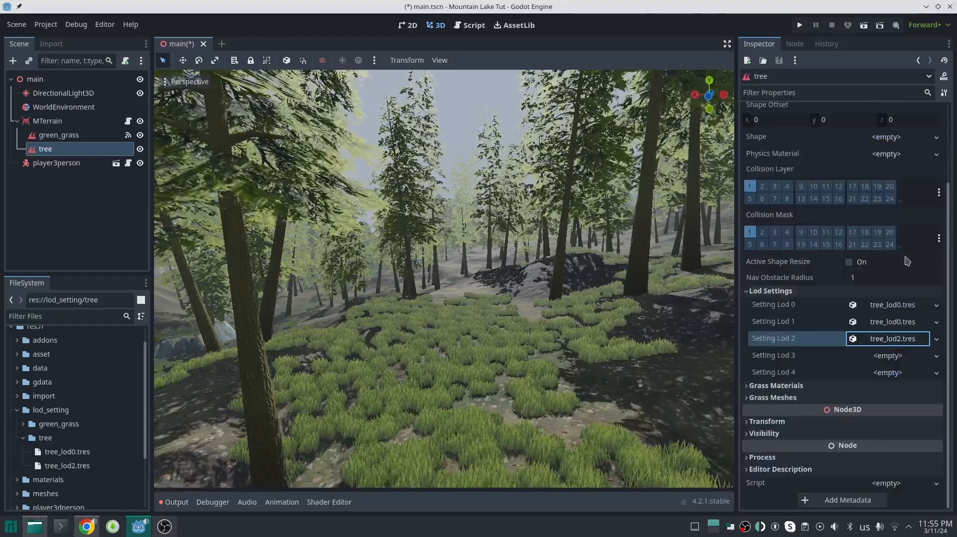
{"action": "left_click_drag", "start_coordinate": [891, 340], "coordinate": [892, 373]}
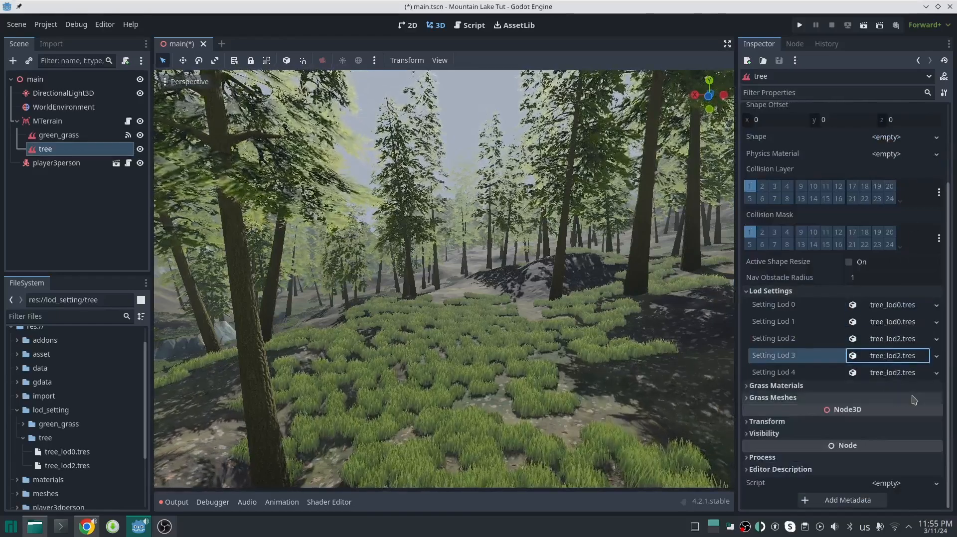
{"action": "key", "text": "ctrl+s"}
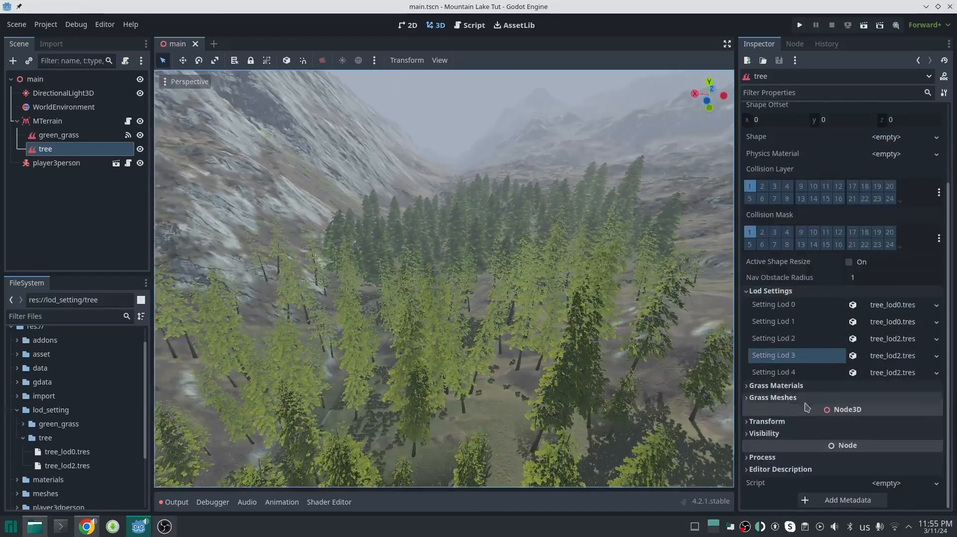
Brighten the Albedo Color shader parameter of the billboard material on the tree node's Mesh Lod 4
{"action": "left_click", "coordinate": [777, 398]}
{"action": "scroll", "coordinate": [905, 394], "scroll_direction": "down", "scroll_amount": 4}
{"action": "left_click", "coordinate": [907, 383]}
{"action": "scroll", "coordinate": [908, 383], "scroll_direction": "down", "scroll_amount": 5}
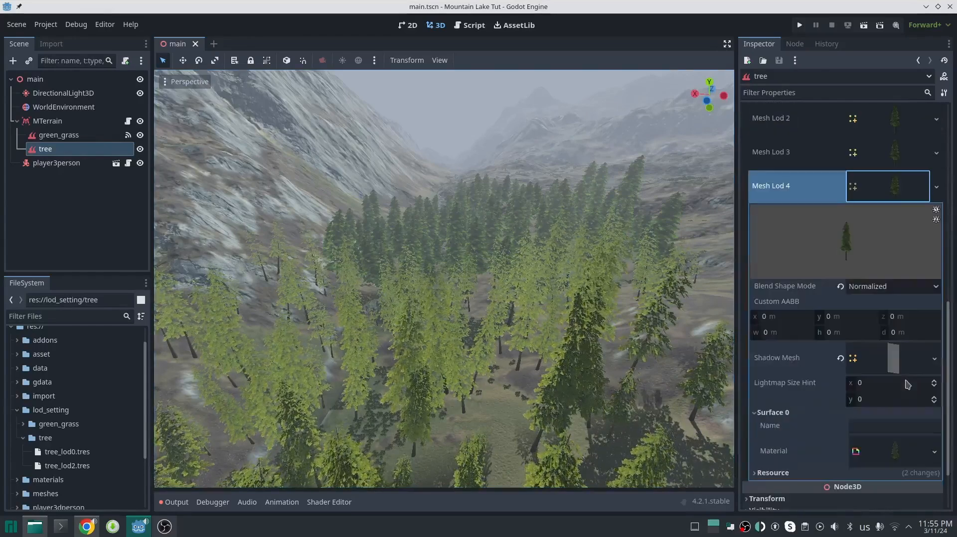
{"action": "left_click", "coordinate": [903, 374]}
{"action": "scroll", "coordinate": [903, 375], "scroll_direction": "down", "scroll_amount": 2}
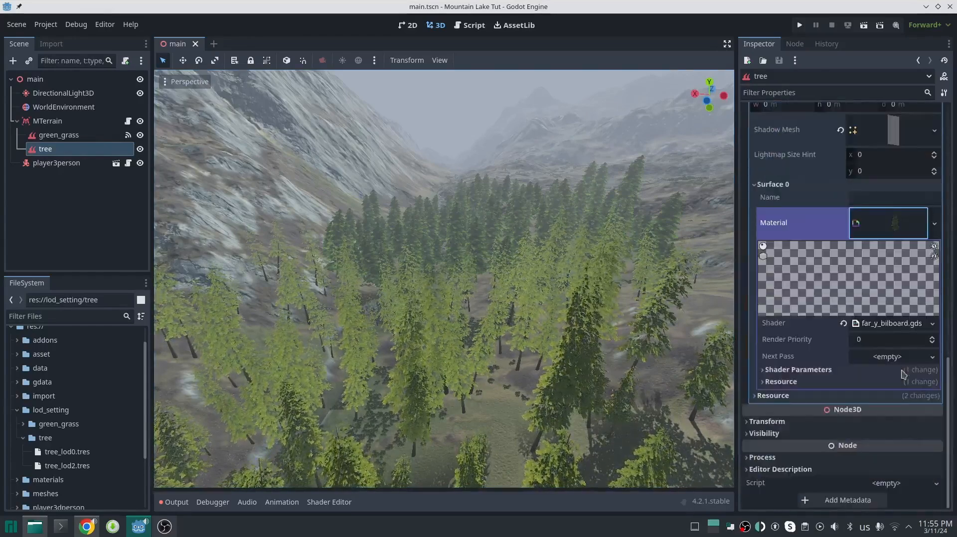
{"action": "left_click", "coordinate": [879, 370]}
{"action": "left_click", "coordinate": [875, 383]}
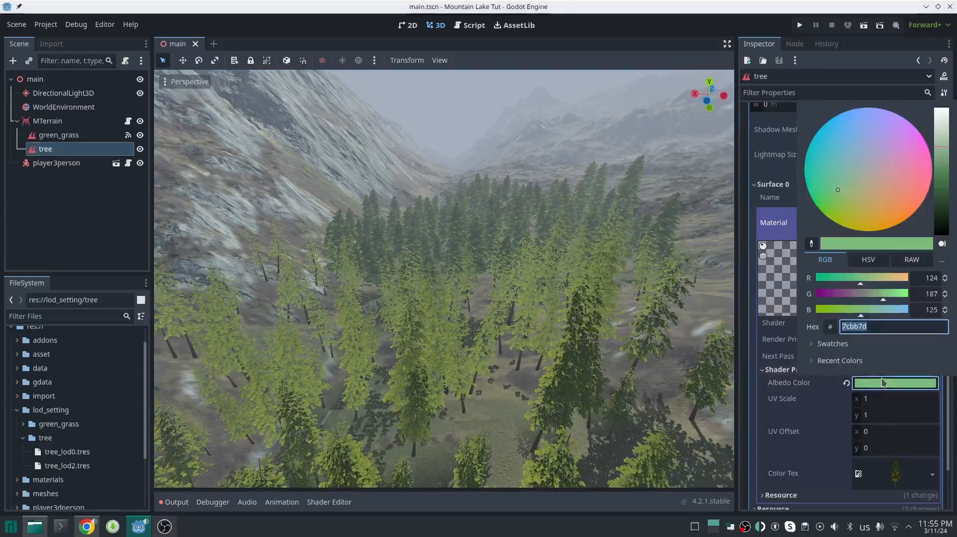
{"action": "left_click_drag", "start_coordinate": [941, 143], "coordinate": [941, 129]}
{"action": "left_click_drag", "start_coordinate": [941, 128], "coordinate": [941, 112]}
{"action": "left_click", "coordinate": [904, 167]}
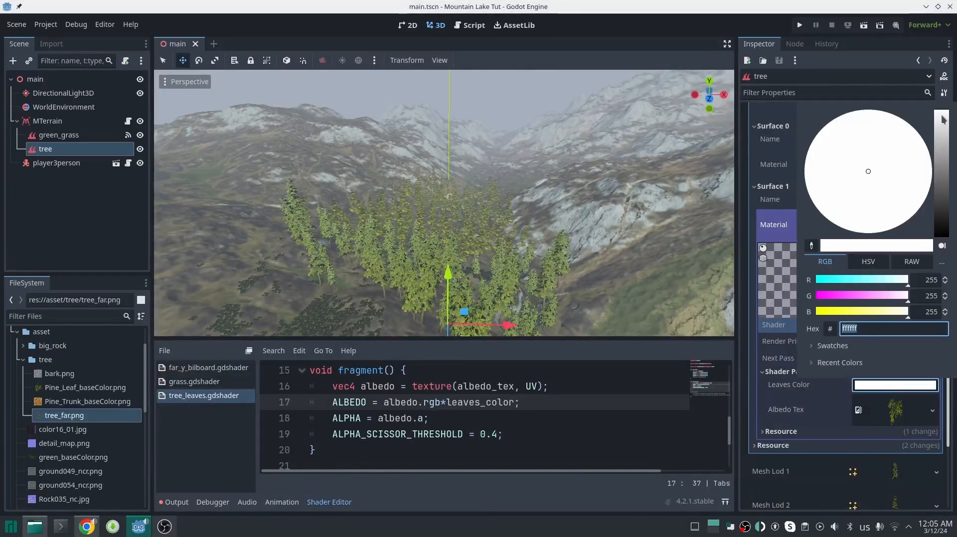
Tint the Leaves Color of Mesh Lod 0's Surface 1 material a warm tan, about e2b976 with slightly more green
{"action": "left_click_drag", "start_coordinate": [944, 121], "coordinate": [946, 138]}
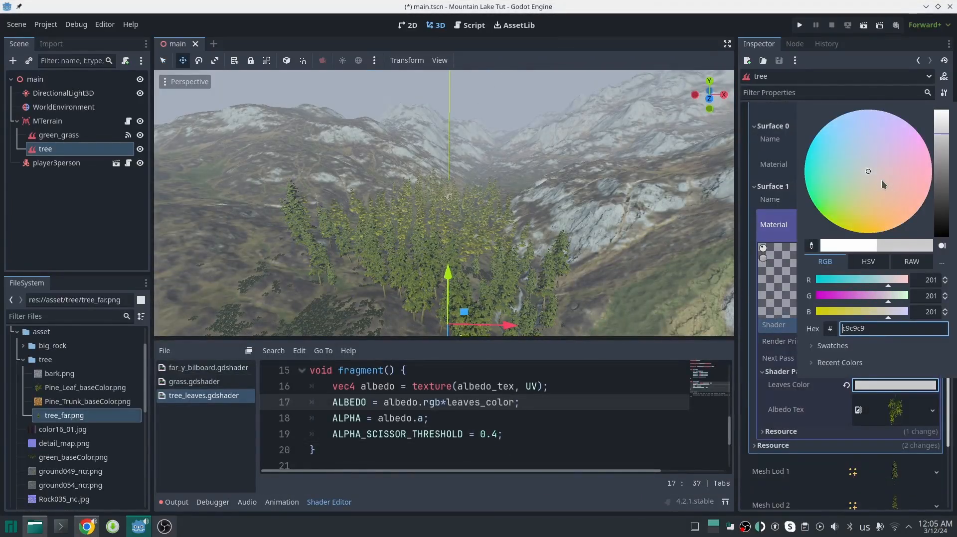
{"action": "mouse_move", "coordinate": [881, 180]}
{"action": "left_mouse_down"}
{"action": "mouse_move", "coordinate": [857, 157]}
{"action": "mouse_move", "coordinate": [871, 192]}
{"action": "mouse_move", "coordinate": [876, 164]}
{"action": "mouse_move", "coordinate": [878, 190]}
{"action": "left_mouse_up"}
{"action": "key", "text": "s"}
{"action": "right_click_drag", "start_coordinate": [648, 199], "coordinate": [648, 200]}
{"action": "key", "text": "w"}
{"action": "left_click", "coordinate": [914, 388]}
{"action": "left_click", "coordinate": [855, 167]}
{"action": "left_click_drag", "start_coordinate": [856, 168], "coordinate": [876, 210]}
{"action": "left_click_drag", "start_coordinate": [941, 154], "coordinate": [938, 138]}
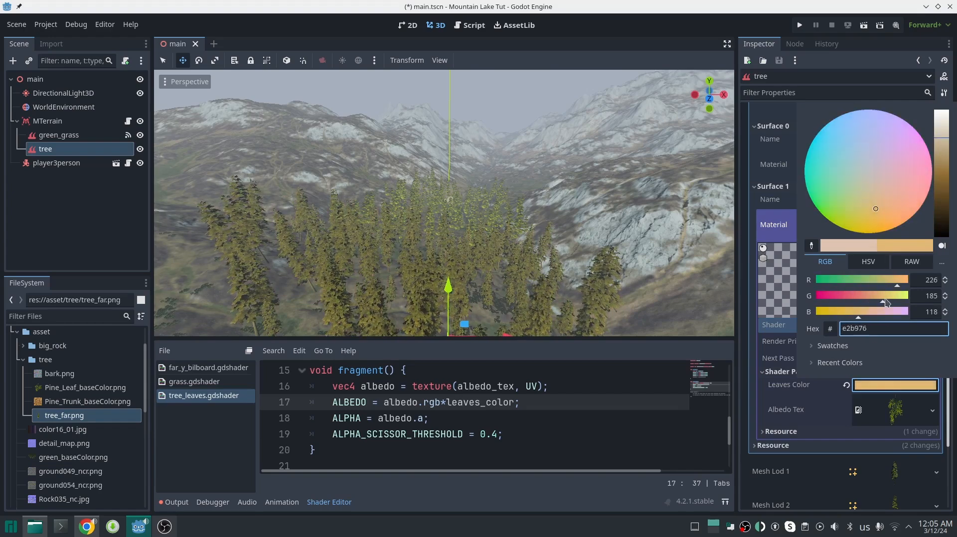
{"action": "left_click_drag", "start_coordinate": [887, 301], "coordinate": [895, 302]}
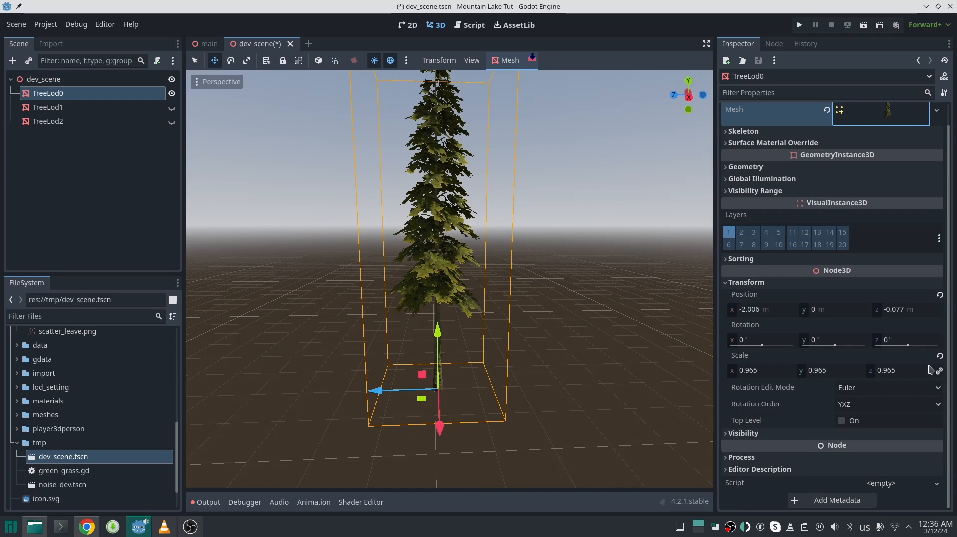
Reset the scale and position of TreeLod0 in dev_scene to their defaults
{"action": "left_click", "coordinate": [939, 356]}
{"action": "left_click", "coordinate": [939, 294]}
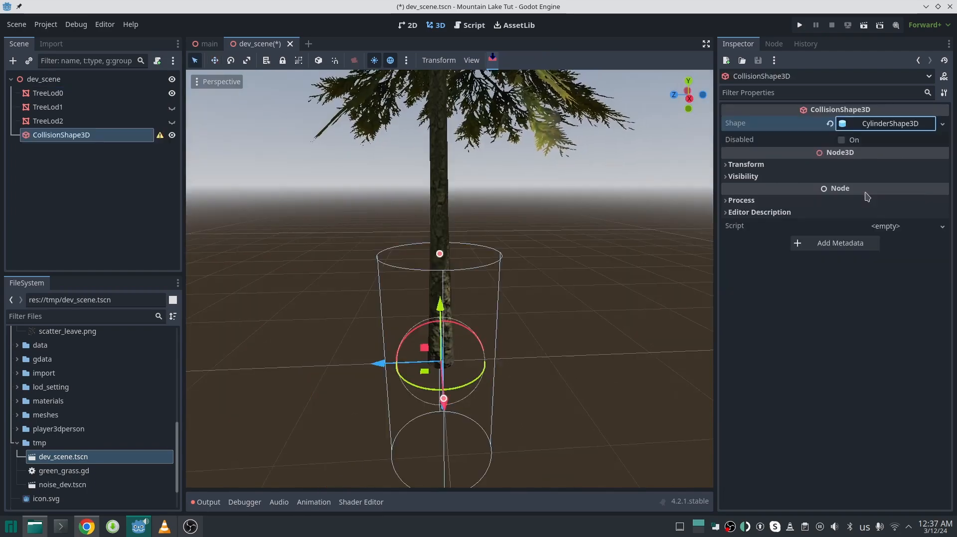
Narrow the cylinder collision shape to a radius of about 0.15 m around the trunk and move it upward
{"action": "middle_click_drag", "start_coordinate": [503, 312], "coordinate": [632, 337]}
{"action": "scroll", "coordinate": [632, 336], "scroll_direction": "up", "scroll_amount": 2}
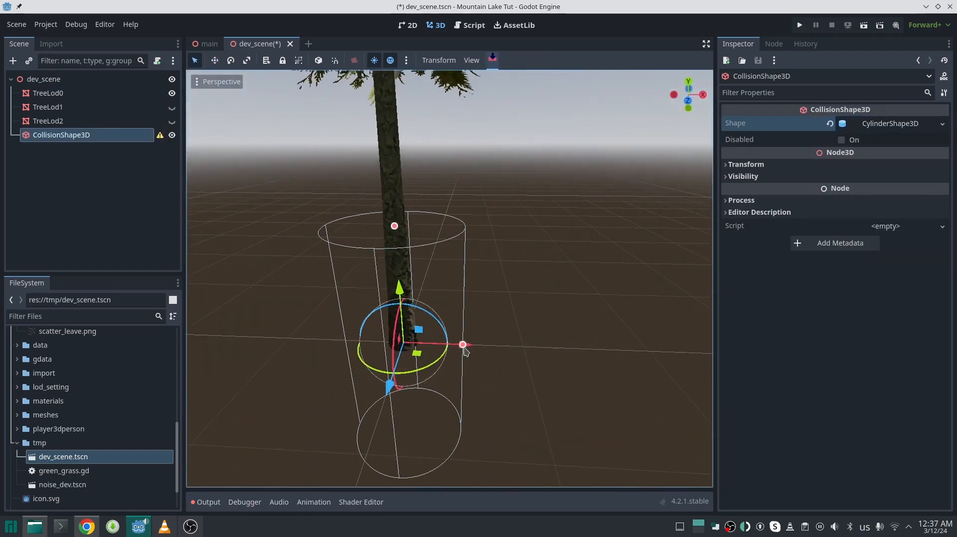
{"action": "left_click_drag", "start_coordinate": [463, 346], "coordinate": [421, 345]}
{"action": "left_click_drag", "start_coordinate": [400, 288], "coordinate": [393, 191]}
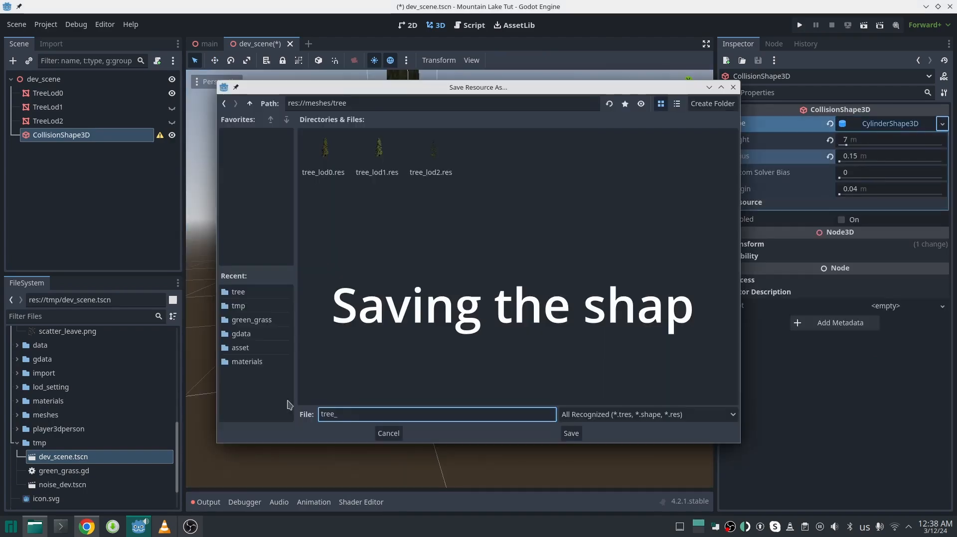
Save the cylinder shape as tree_collision.shape in meshes/tree and assign it as the tree node's Shape in the main scene
{"action": "type", "text": "collision.shape"}
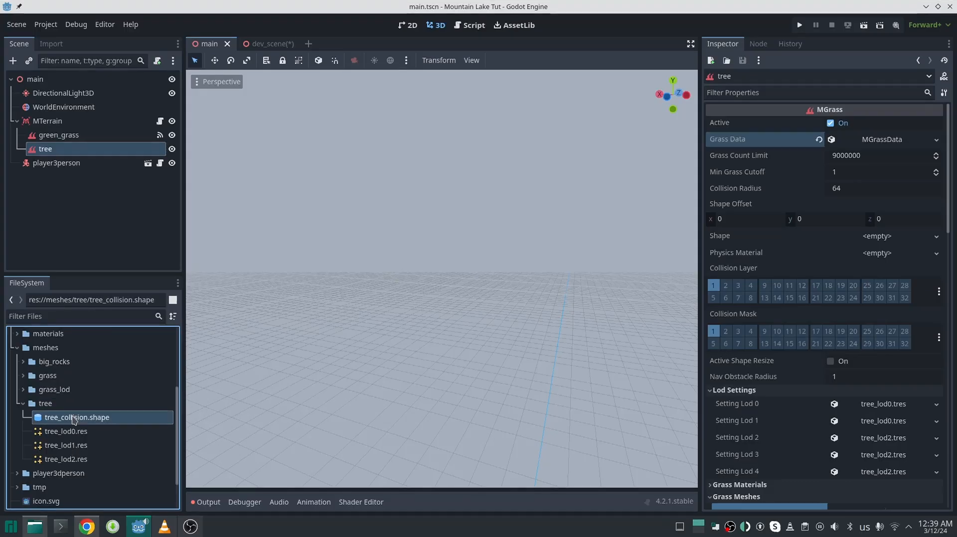
{"action": "left_click_drag", "start_coordinate": [75, 417], "coordinate": [869, 239]}
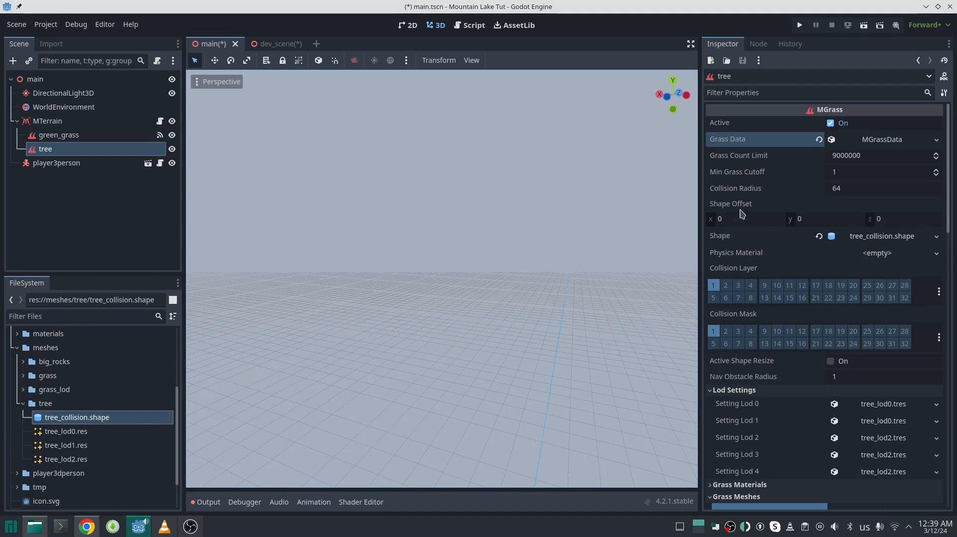
{"action": "left_click", "coordinate": [818, 222]}
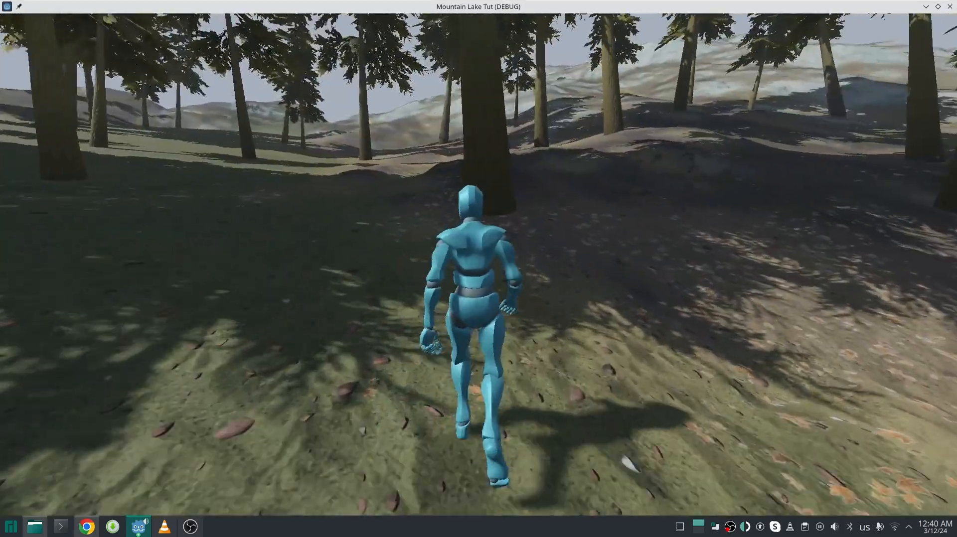
Walk the character against and around a tree trunk in the running game to test the collision, and quit the game
{"action": "key", "text": "w"}
{"action": "key", "text": "a"}
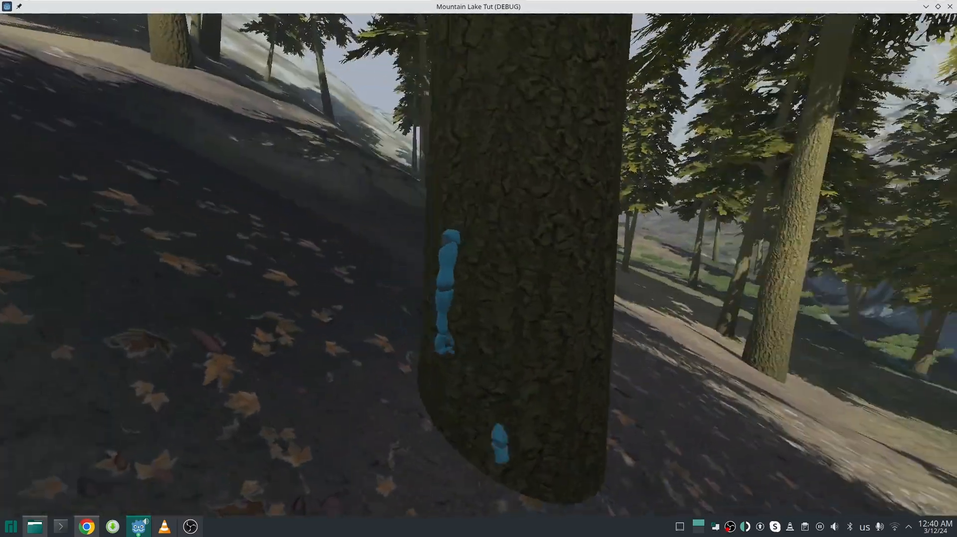
{"action": "key", "text": "a"}
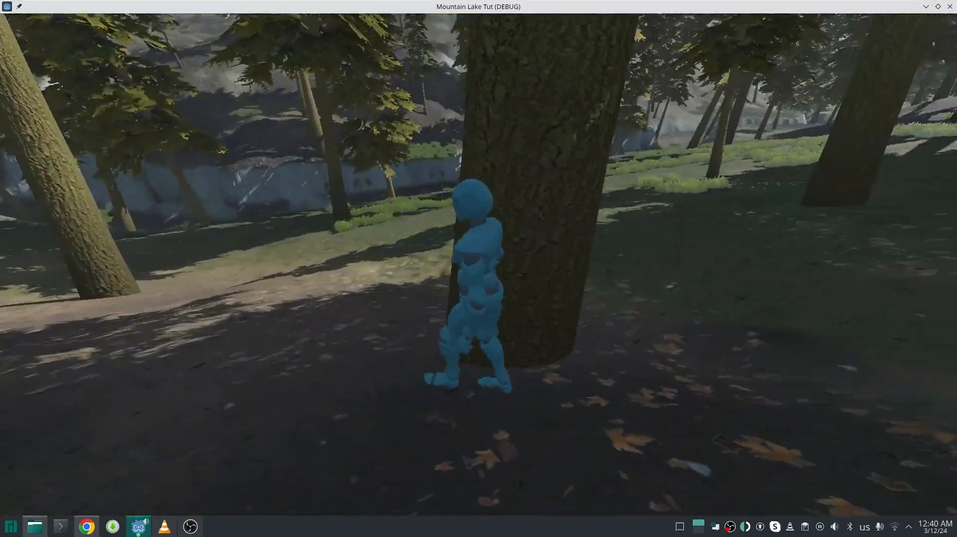
{"action": "key", "text": "d"}
{"action": "key", "text": "a"}
{"action": "key", "text": "Escape"}
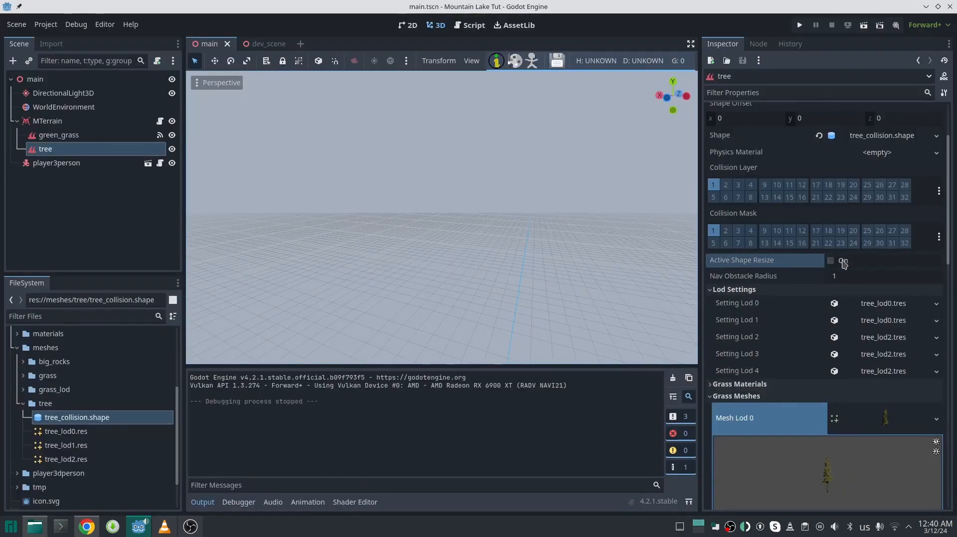
Enable Active Shape Resize on the tree node, save, and run the game to test the collision against a tree trunk
{"action": "left_click", "coordinate": [842, 261]}
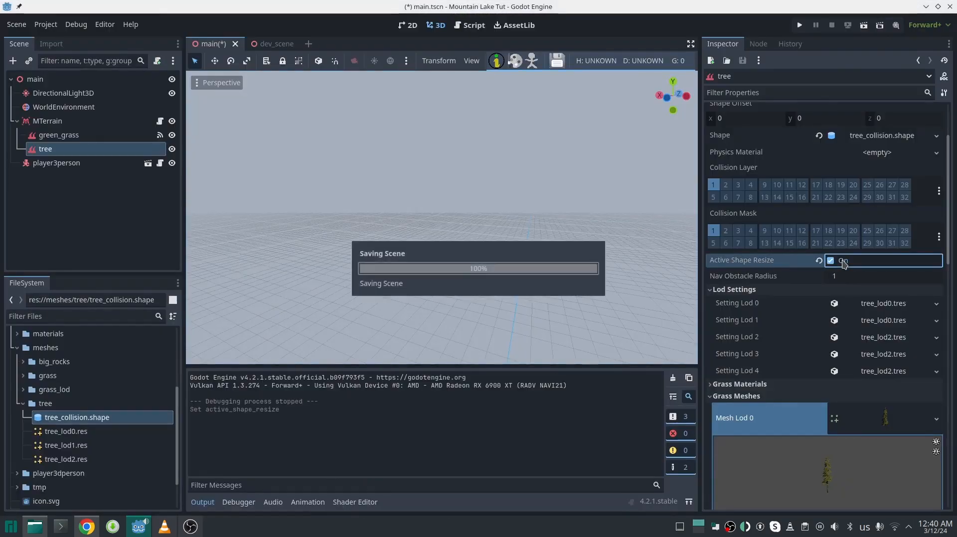
{"action": "left_click", "coordinate": [802, 25]}
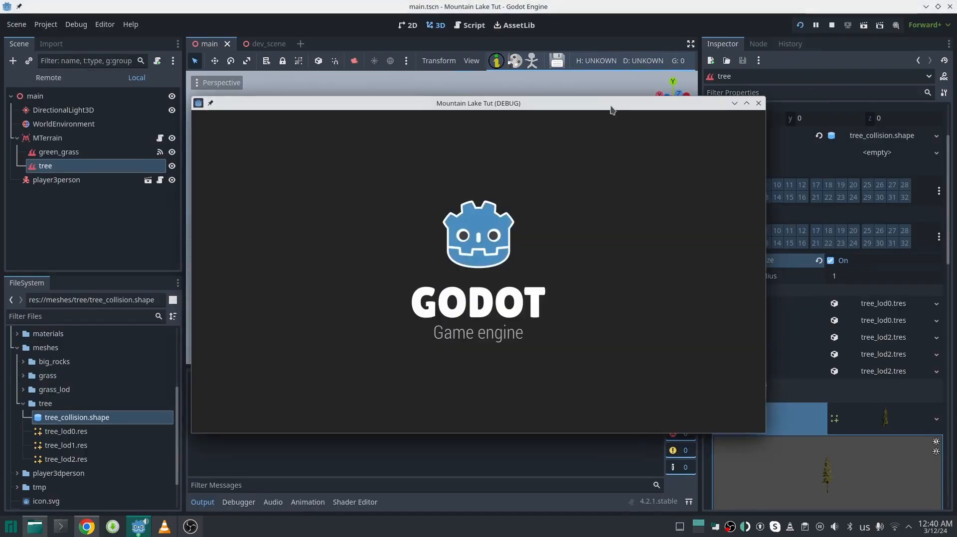
{"action": "key", "text": "w"}
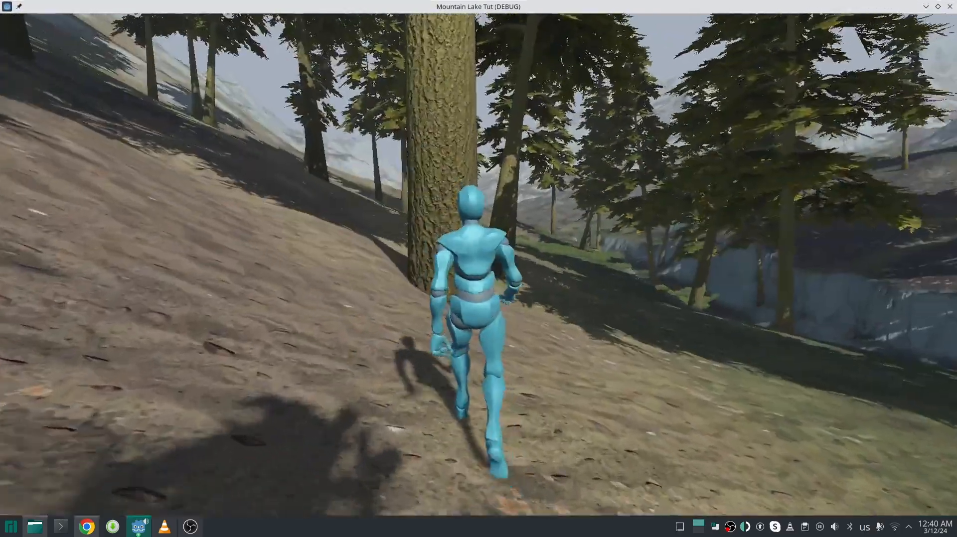
{"action": "key", "text": "w"}
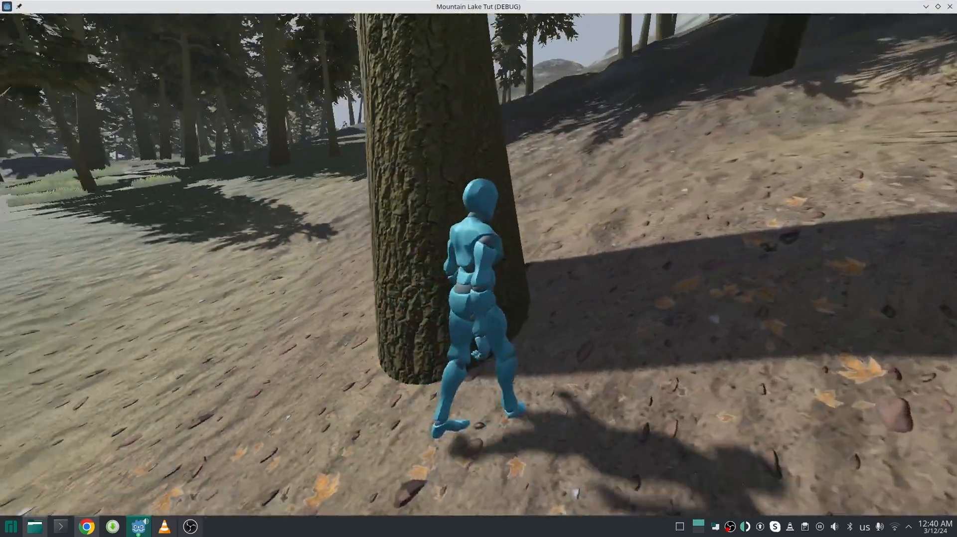
Run the character onward through the forest and up to another tree trunk to check its collision
{"action": "key", "text": "w"}
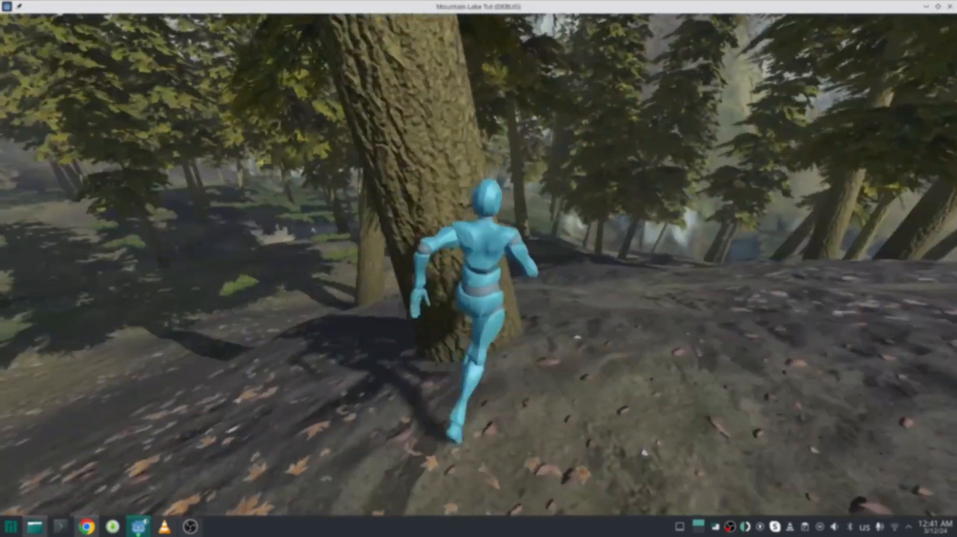
{"action": "key", "text": "w"}
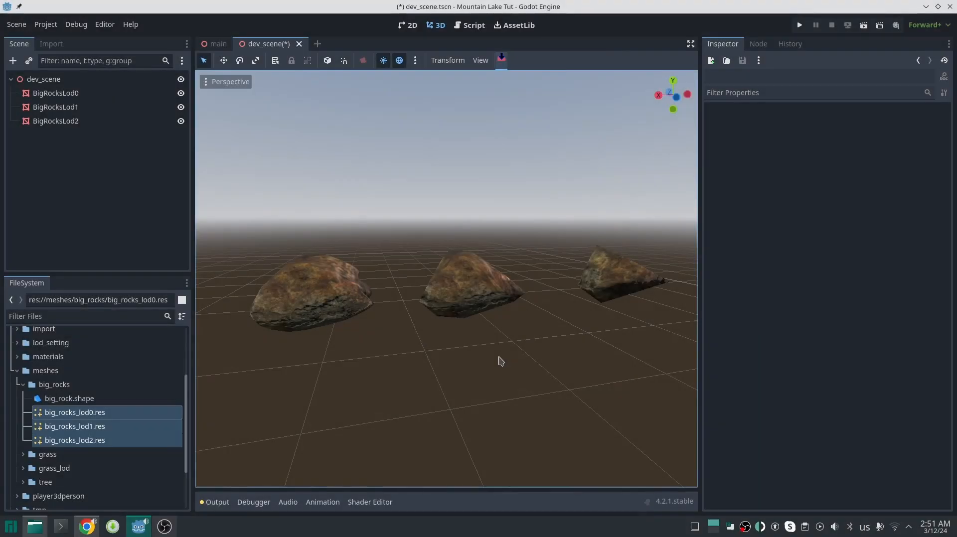
Create a simplified convex collision sibling for BigRocksLod0 and move the collision shape about 1.44 m along X, beside the rock
{"action": "right_click_drag", "start_coordinate": [501, 362], "coordinate": [495, 367]}
{"action": "key", "text": "w"}
{"action": "key", "text": "a"}
{"action": "left_click", "coordinate": [416, 321]}
{"action": "left_click", "coordinate": [515, 60]}
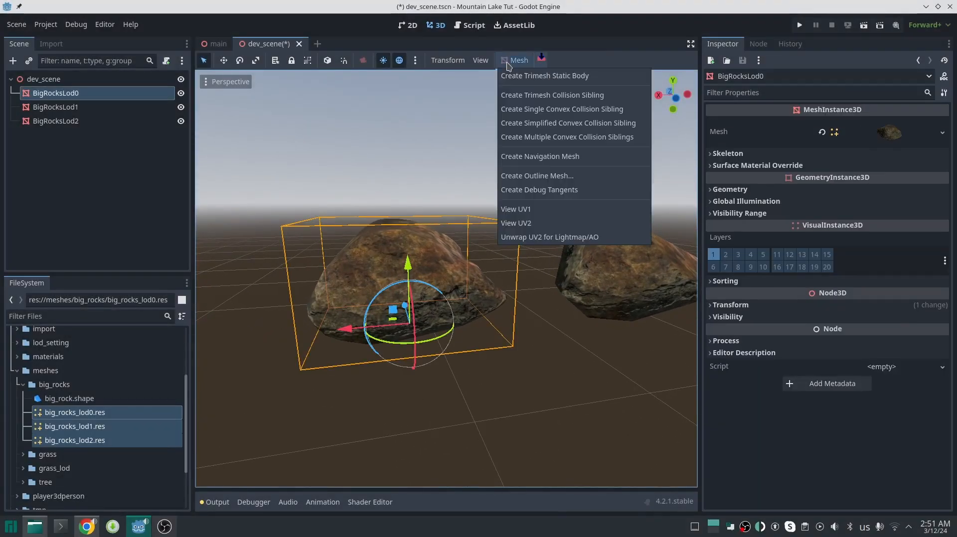
{"action": "left_click", "coordinate": [562, 126]}
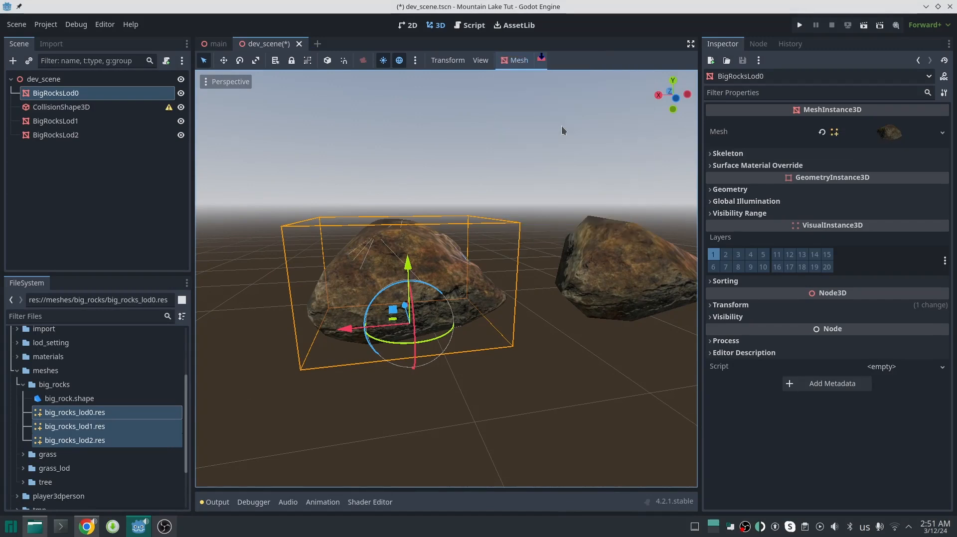
{"action": "left_click_drag", "start_coordinate": [401, 289], "coordinate": [248, 302]}
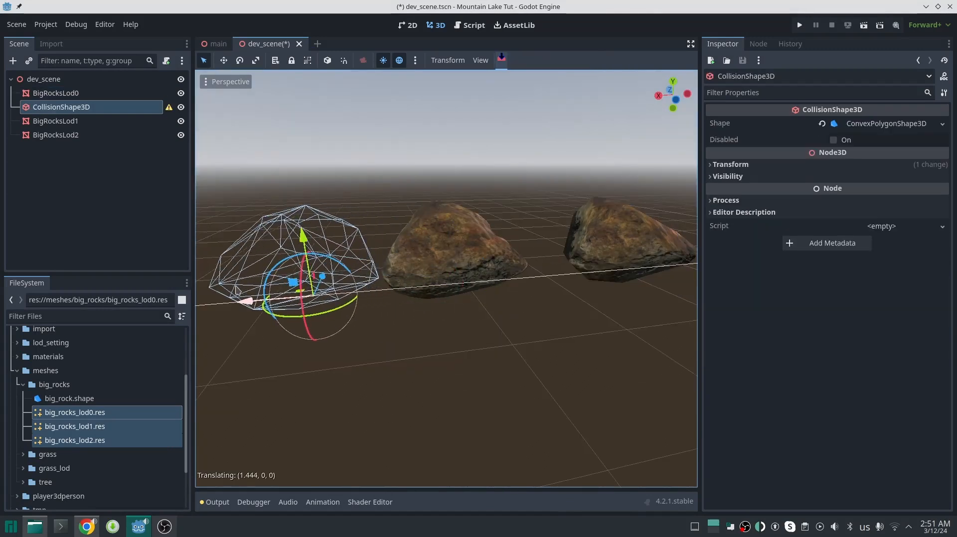
{"action": "right_click_drag", "start_coordinate": [247, 301], "coordinate": [243, 302]}
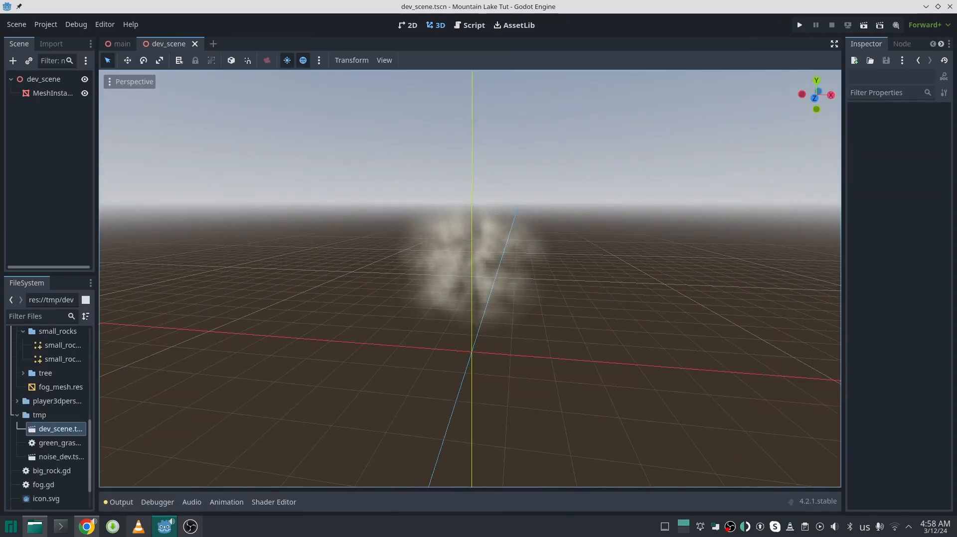
{"action": "scroll", "coordinate": [470, 279], "scroll_direction": "down", "scroll_amount": 2}
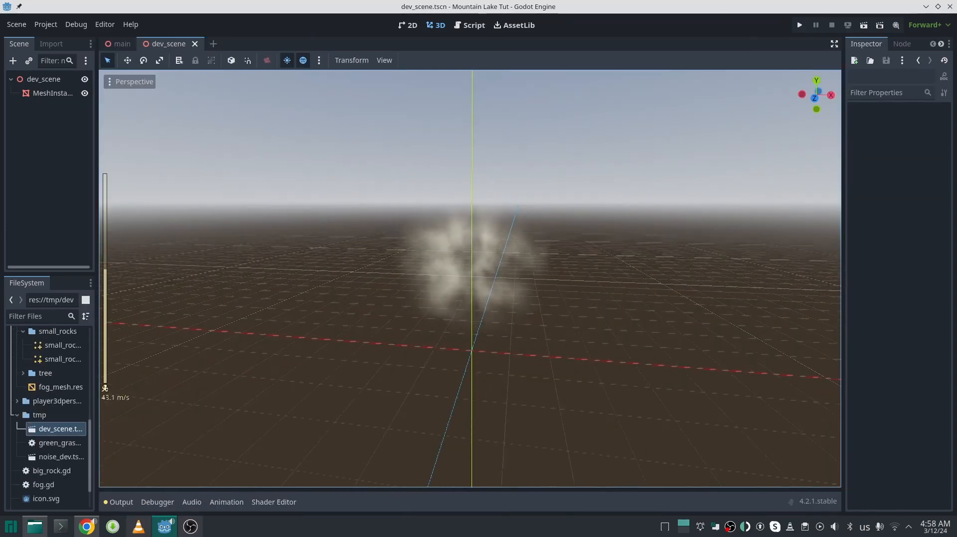